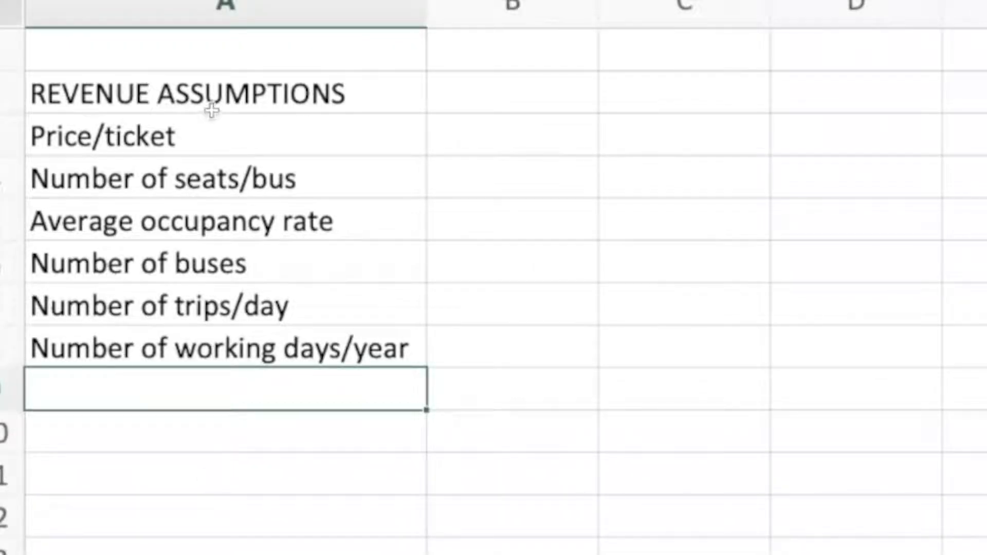
Add the label "Growth rate in price/ticket" in A10, below the revenue assumption labels.
{"action": "left_click_drag", "start_coordinate": [205, 123], "coordinate": [204, 335]}
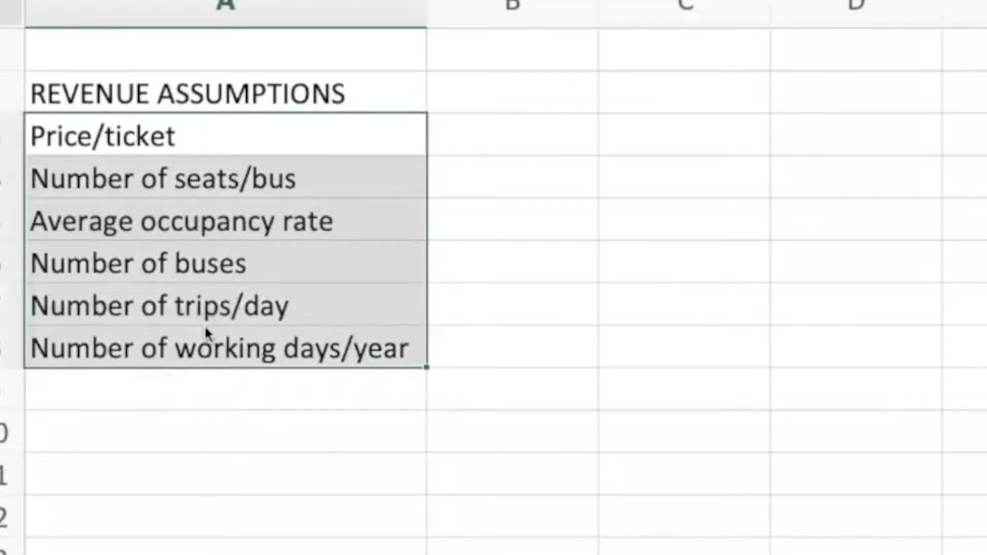
{"action": "left_click", "coordinate": [176, 421]}
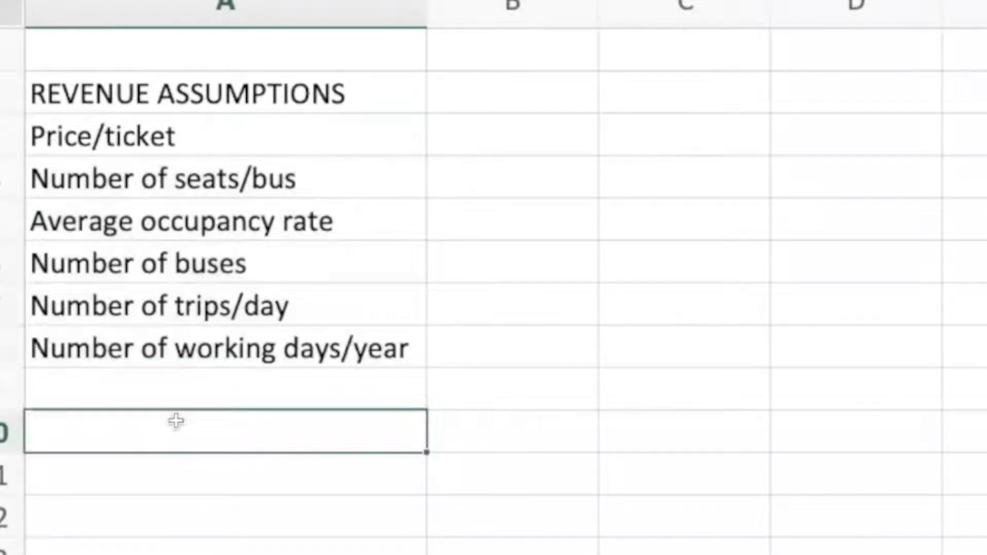
{"action": "type", "text": "Growth rate in price."}
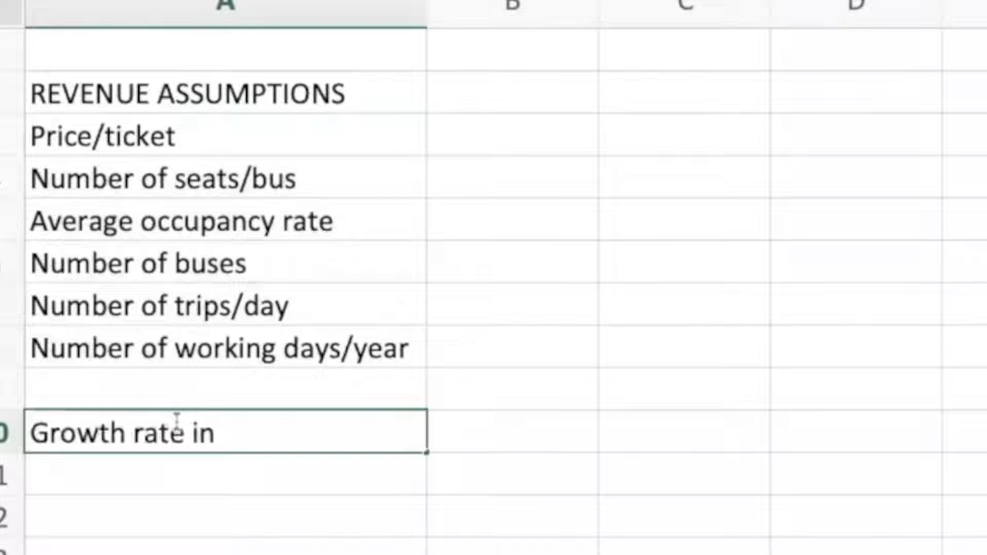
Set the number of buses to 1 and the number of trips per day to 4.
{"action": "type", "text": "1"}
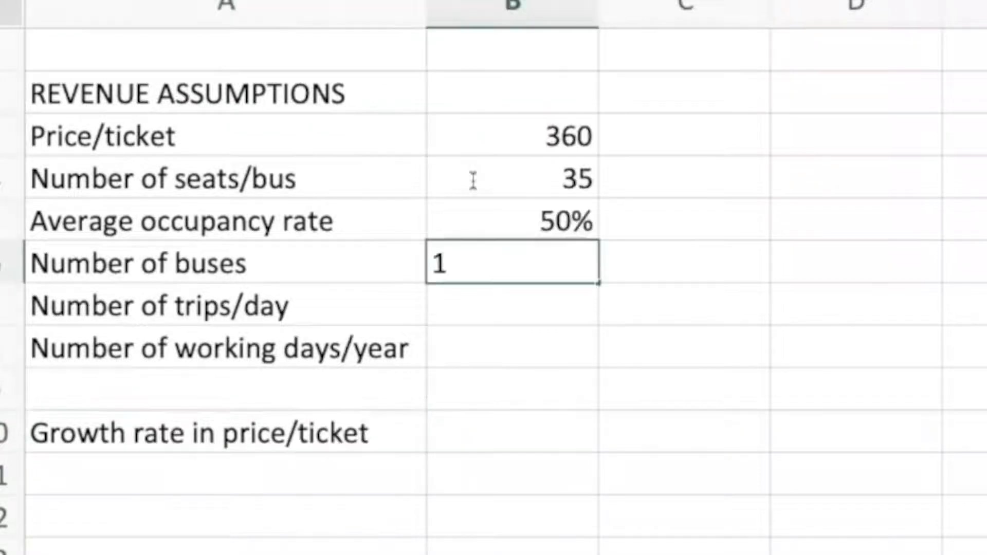
{"action": "key", "text": "Return"}
{"action": "type", "text": "4"}
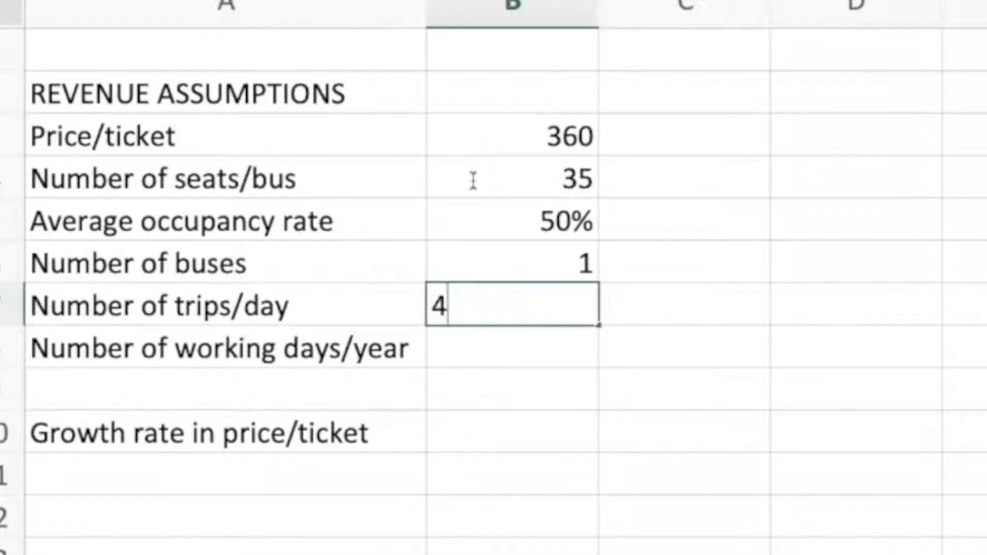
{"action": "key", "text": "Return"}
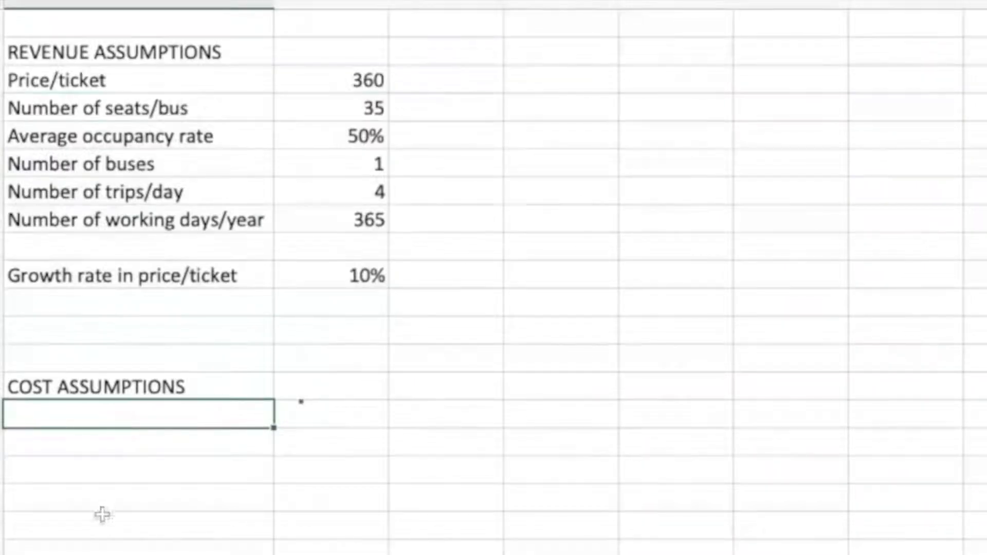
Enter the labels "Fuel cost/litre", "Mileage (km/litre)" and "Distance from Source-Destination (km)" under COST ASSUMPTIONS.
{"action": "scroll", "coordinate": [102, 514], "scroll_direction": "down", "scroll_amount": 1}
{"action": "type", "text": "Fuel cost/litre"}
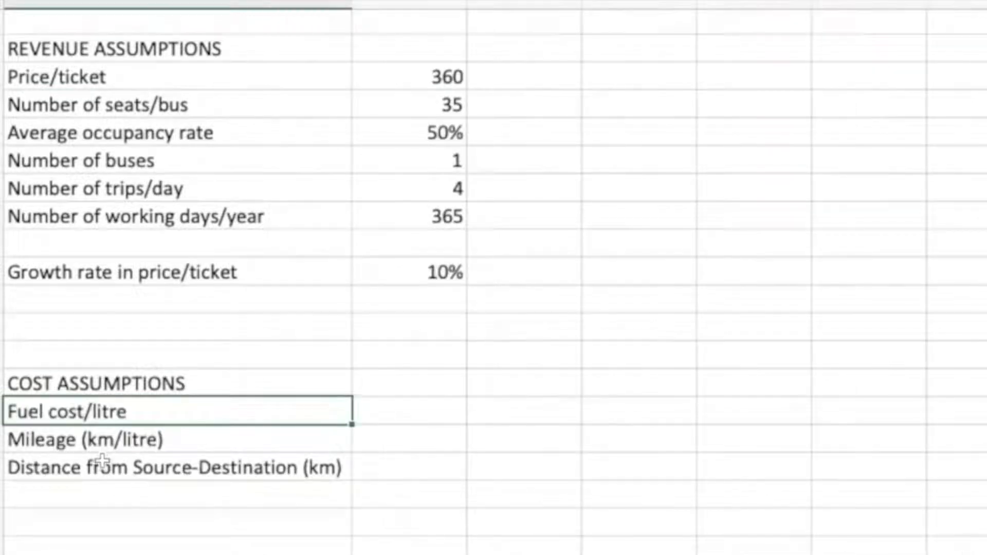
{"action": "key", "text": "shift+Down"}
{"action": "key", "text": "shift+Down"}
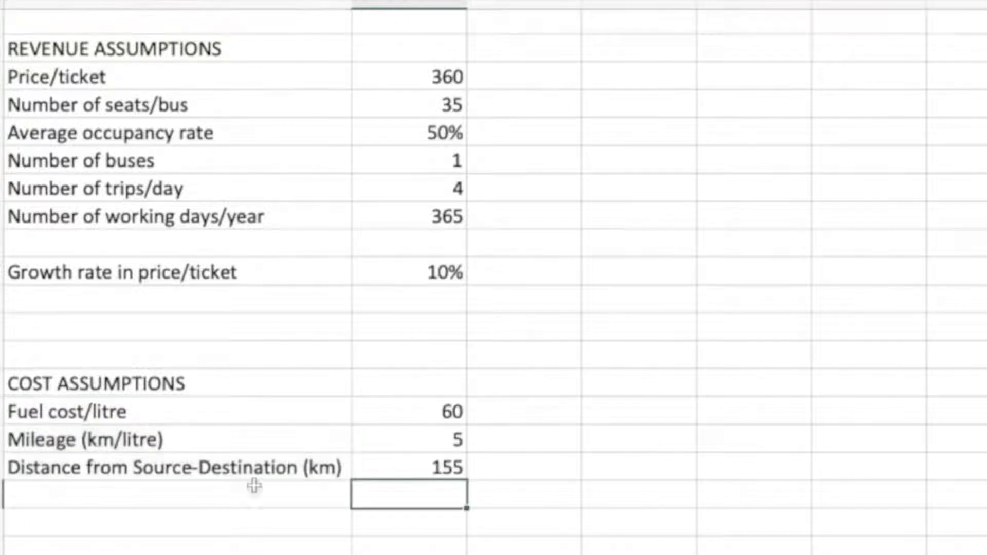
Add a "Growth in fuel cost/litre" row in row 19 of the cost assumptions with a value of 15%.
{"action": "left_click", "coordinate": [103, 522]}
{"action": "type", "text": "Growth in "}
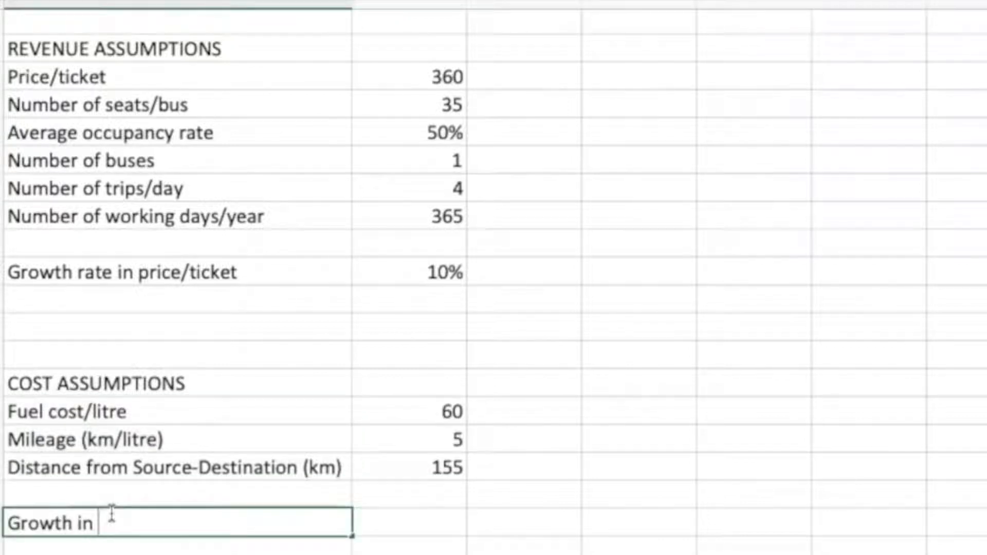
{"action": "type", "text": "fuel cost/litre"}
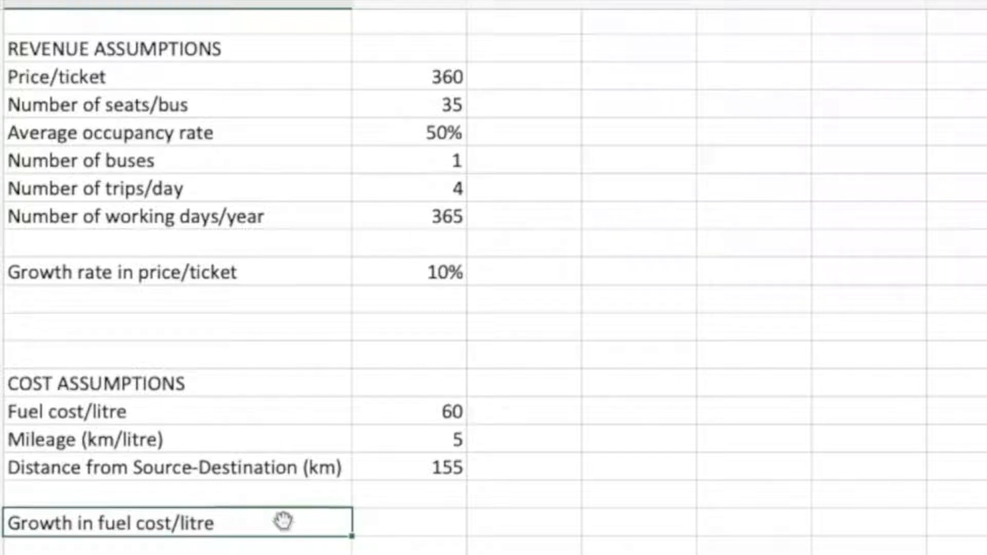
{"action": "left_click", "coordinate": [432, 532]}
{"action": "left_click_drag", "start_coordinate": [202, 87], "coordinate": [254, 295]}
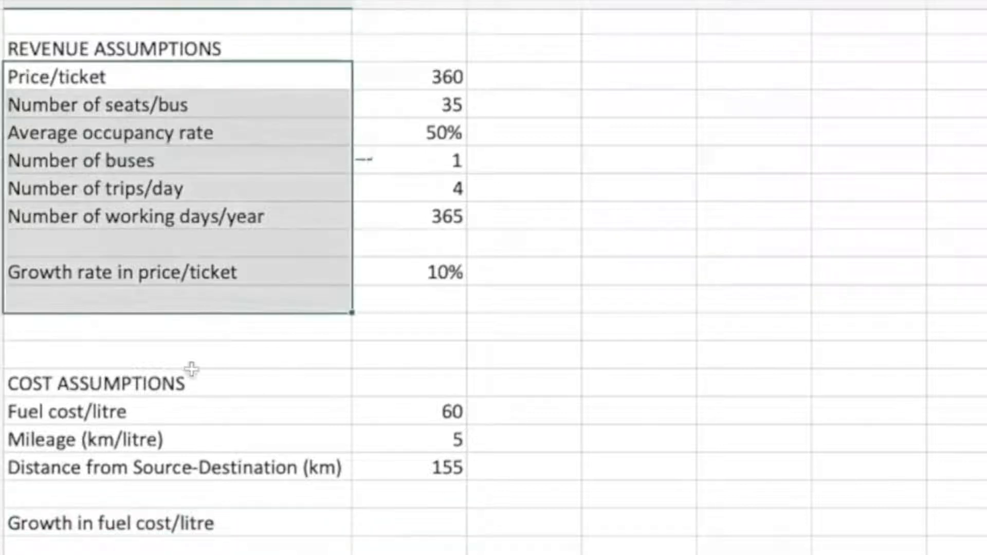
{"action": "left_click_drag", "start_coordinate": [151, 528], "coordinate": [404, 527]}
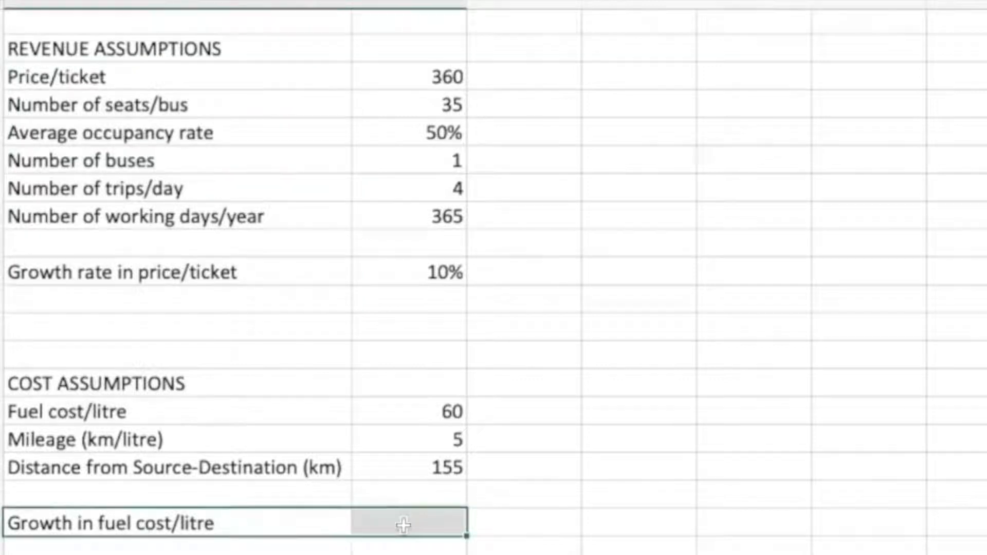
{"action": "left_click", "coordinate": [408, 525]}
{"action": "type", "text": "15%"}
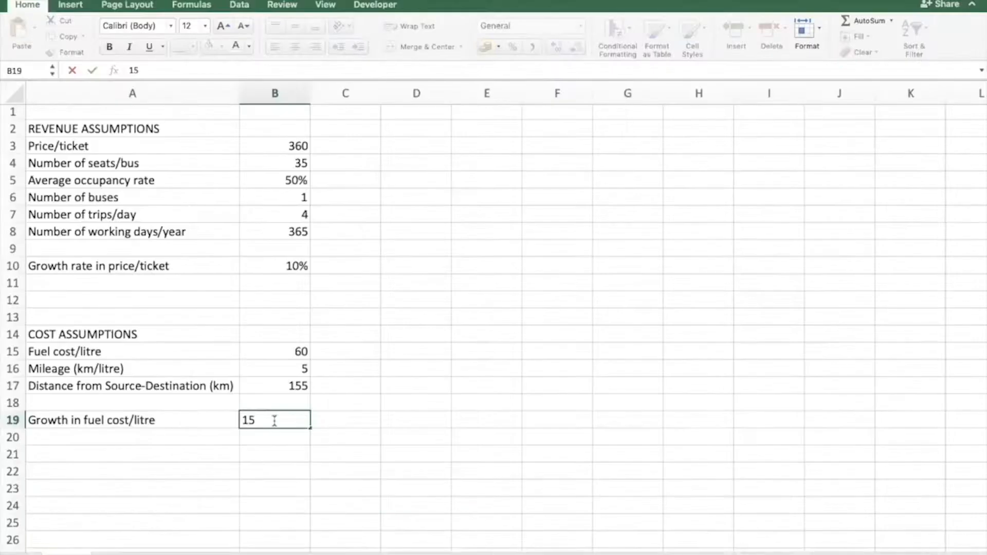
{"action": "key", "text": "Return"}
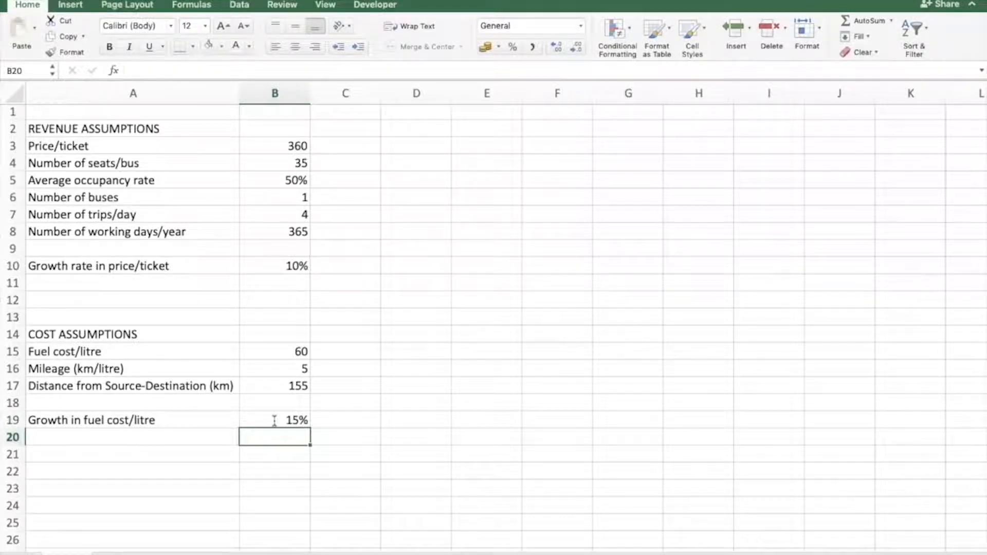
Add the labels "Misc Cost" and "Toll Cost" below Driver Cost in the cost assumptions.
{"action": "key", "text": "Left"}
{"action": "key", "text": "Down"}
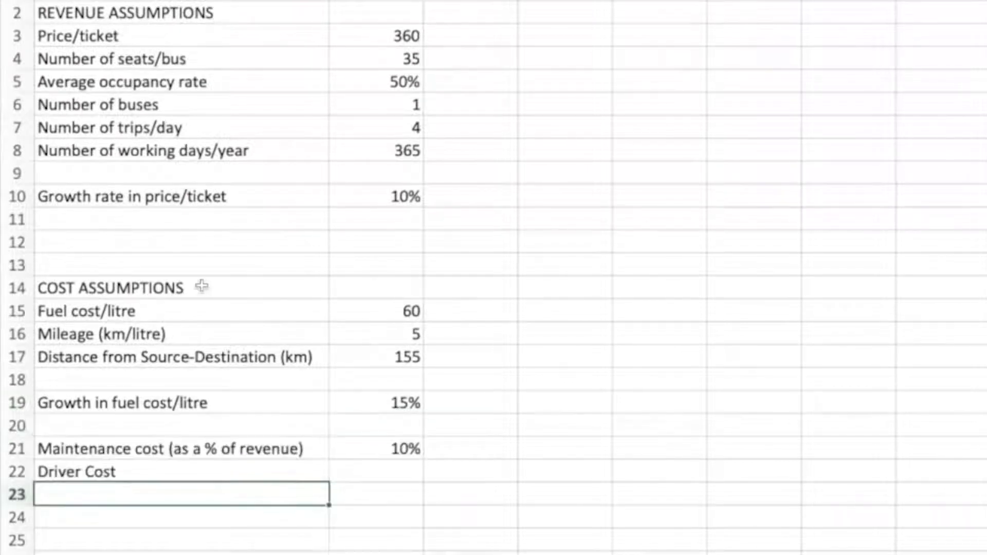
{"action": "type", "text": "Misc Cost"}
{"action": "key", "text": "Return"}
{"action": "type", "text": "Toll Cost"}
{"action": "key", "text": "Return"}
Rename the Driver Cost label as "Driver cost/trip".
{"action": "key", "text": "Up"}
{"action": "key", "text": "Up"}
{"action": "key", "text": "Up"}
{"action": "key", "text": "F2"}
{"action": "type", "text": "/tr"}
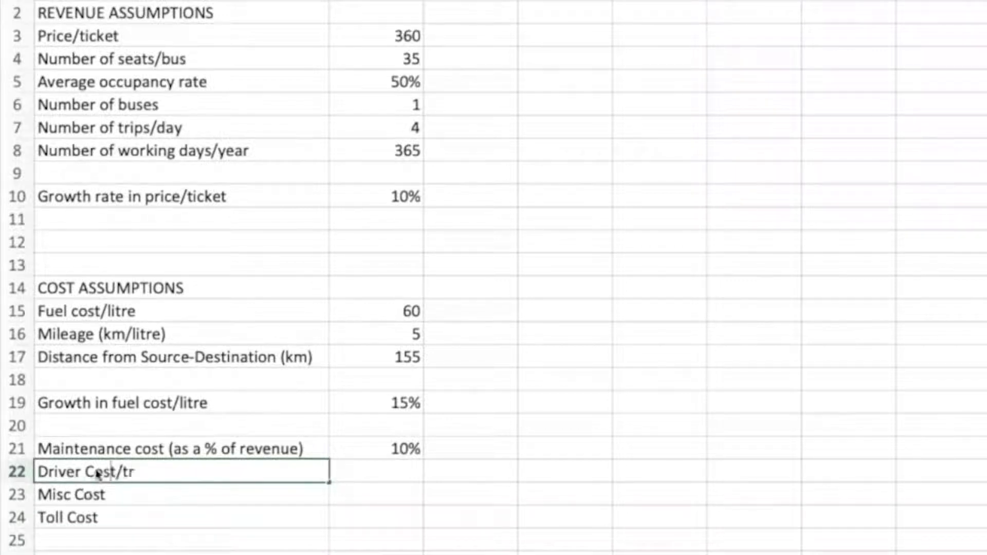
{"action": "left_click", "coordinate": [95, 467]}
{"action": "key", "text": "BackSpace"}
{"action": "type", "text": "c"}
{"action": "key", "text": "End"}
{"action": "type", "text": "ip"}
{"action": "key", "text": "Return"}
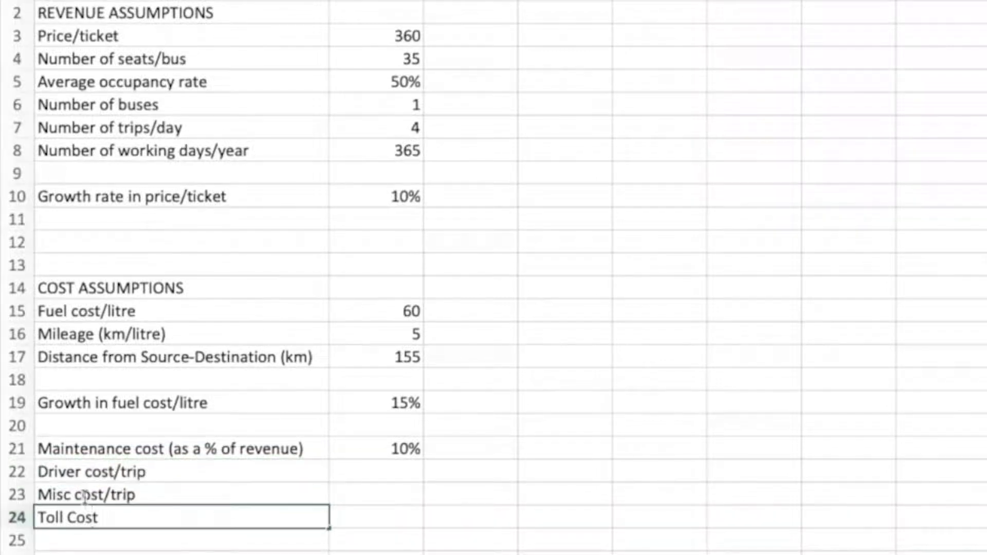
Rename the Toll Cost label as "Toll cost/trip" and select the value cell for the driver cost.
{"action": "key", "text": "F2"}
{"action": "key", "text": "ctrl+Left"}
{"action": "key", "text": "Delete"}
{"action": "type", "text": "c"}
{"action": "key", "text": "End"}
{"action": "type", "text": "/trip"}
{"action": "key", "text": "Return"}
{"action": "key", "text": "Up"}
{"action": "key", "text": "Up"}
{"action": "key", "text": "Up"}
{"action": "key", "text": "Up"}
{"action": "key", "text": "Right"}
{"action": "key", "text": "Down"}
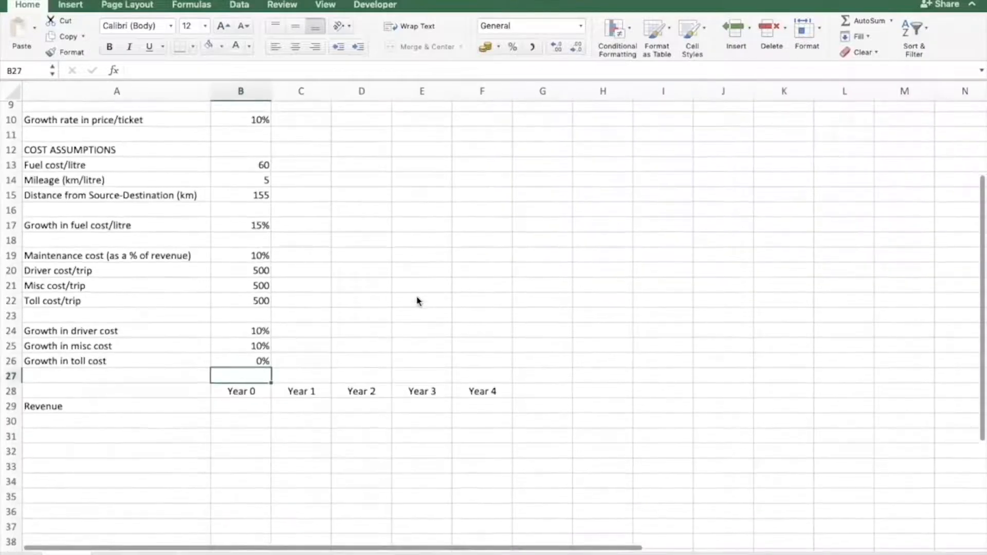
{"action": "scroll", "coordinate": [417, 298], "scroll_direction": "up", "scroll_amount": 3}
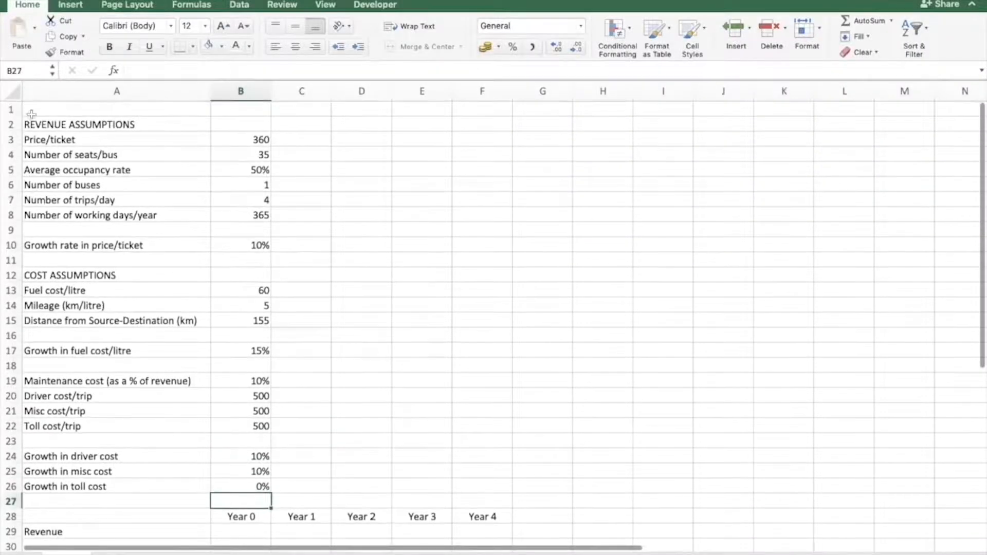
{"action": "left_click_drag", "start_coordinate": [30, 125], "coordinate": [271, 489]}
{"action": "left_click", "coordinate": [330, 417]}
{"action": "scroll", "coordinate": [330, 418], "scroll_direction": "down", "scroll_amount": 6}
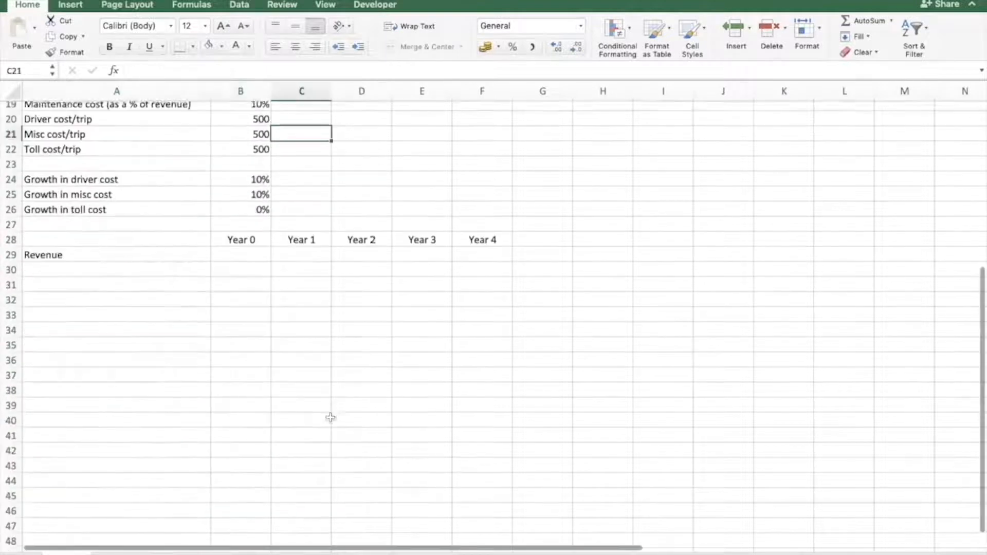
Enter the fuel cost, maintenance cost and driver cost labels below Revenue, starting in A30.
{"action": "left_click", "coordinate": [48, 252]}
{"action": "key", "text": "Return"}
{"action": "type", "text": "Fuel Cost"}
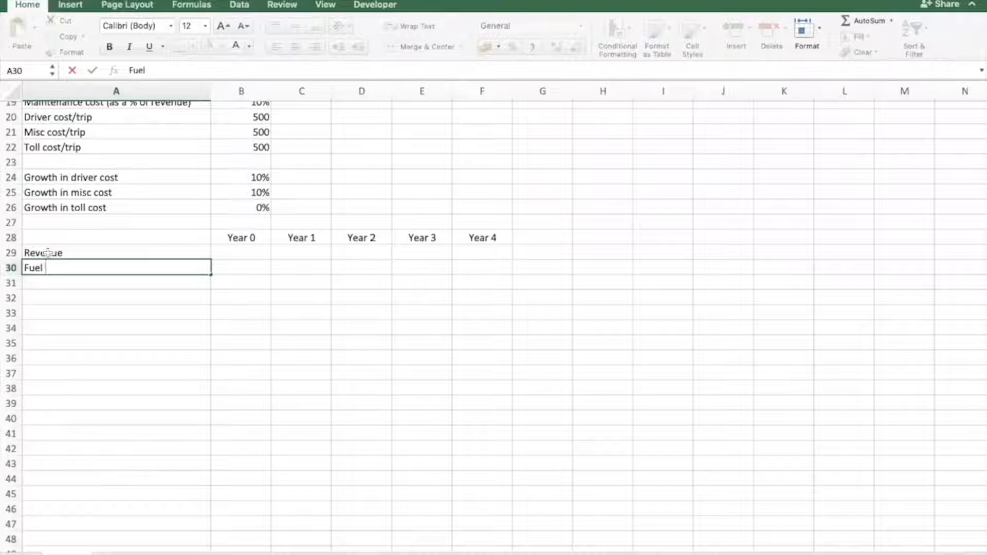
{"action": "key", "text": "Return"}
{"action": "type", "text": "Main"}
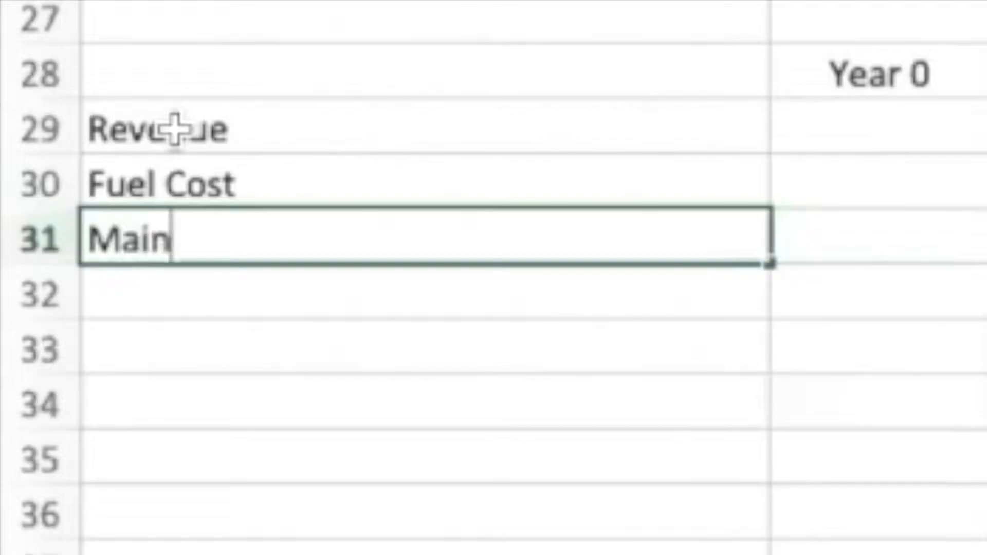
{"action": "type", "text": "Dr"}
{"action": "type", "text": "iver cost"}
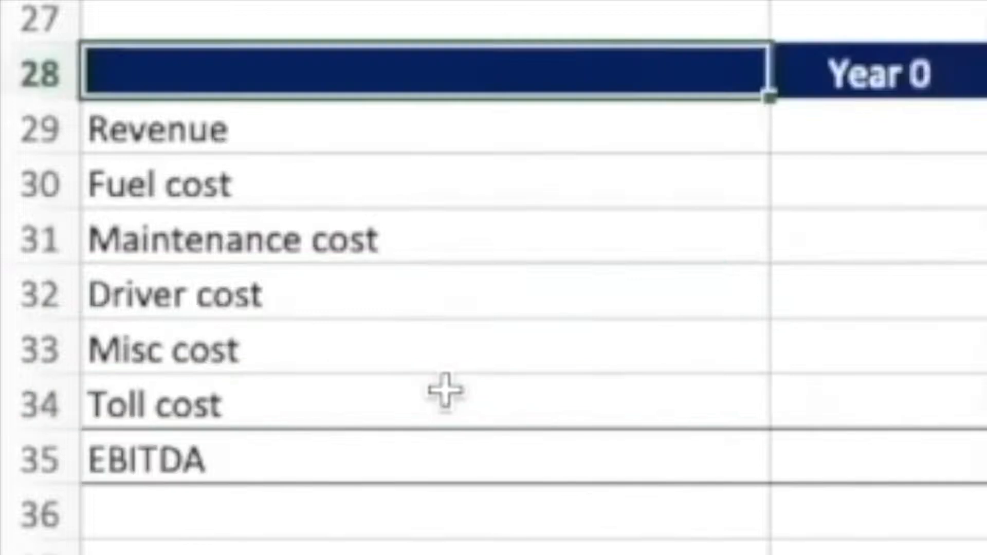
Title the table's header cell A28 "Income Statement (All numbers in INR lacs)".
{"action": "type", "text": "Inc"}
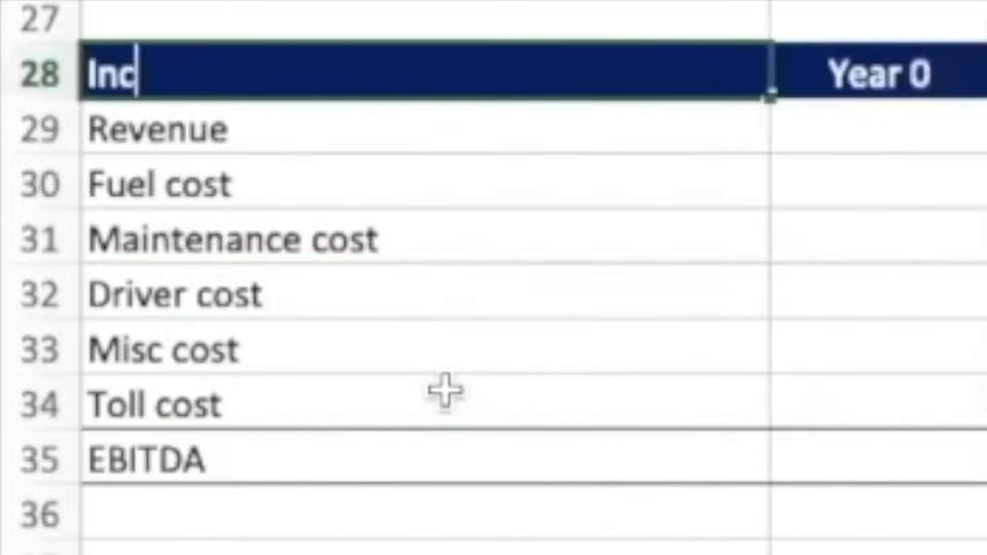
{"action": "type", "text": "ome Statement"}
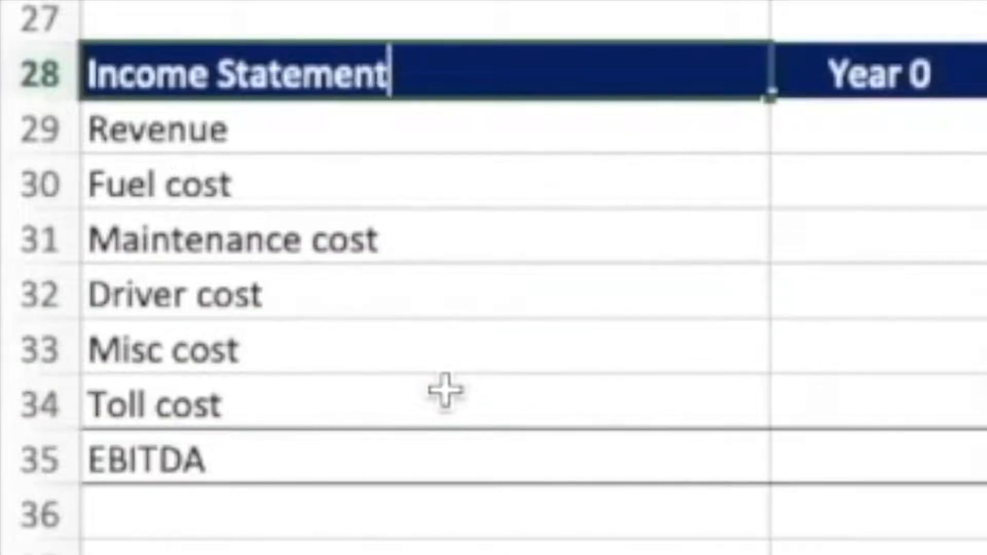
{"action": "type", "text": " (All numb"}
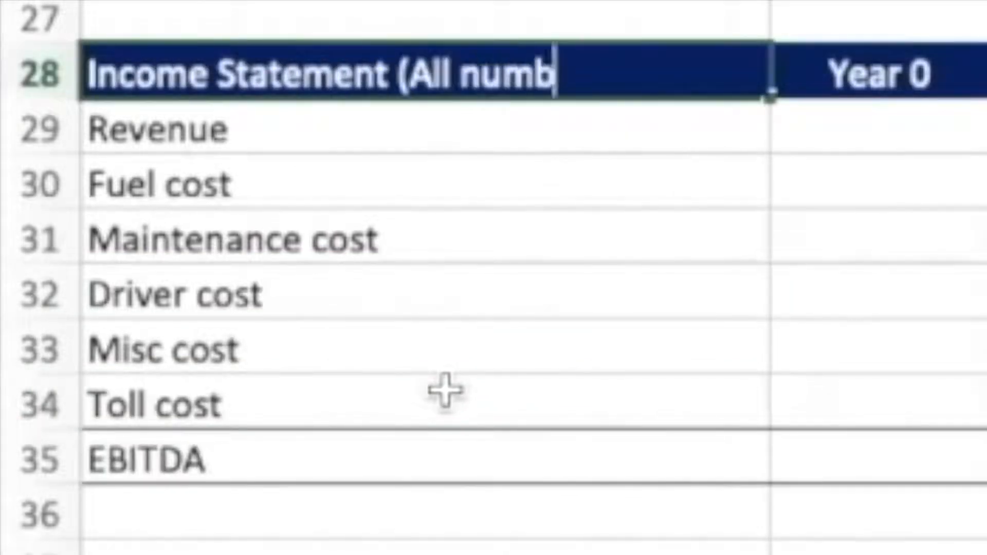
{"action": "type", "text": "ers in INR lacs)"}
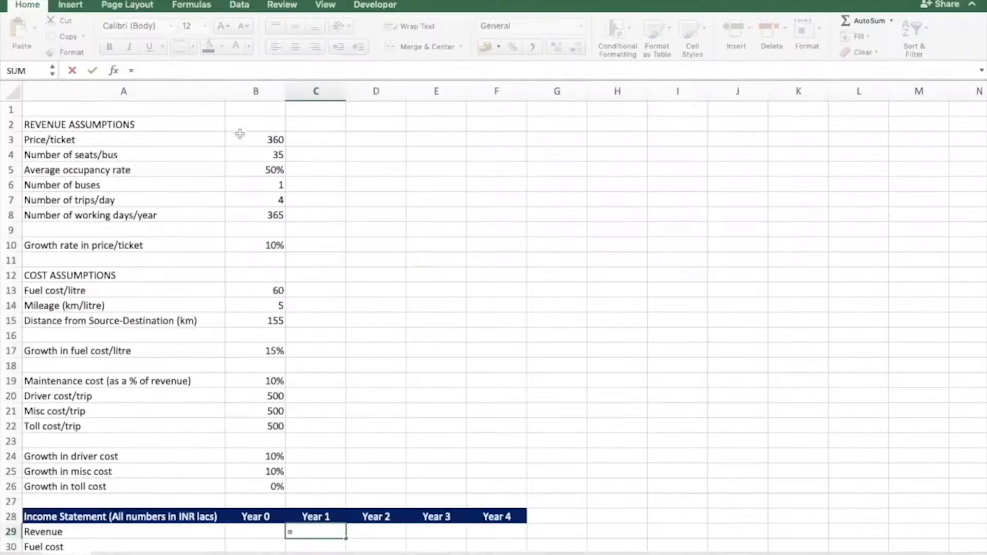
Calculate Year 1 revenue in C29 with the formula =B3*B4*B5*B7*B8*B6/10^5.
{"action": "left_click", "coordinate": [240, 135]}
{"action": "type", "text": "*"}
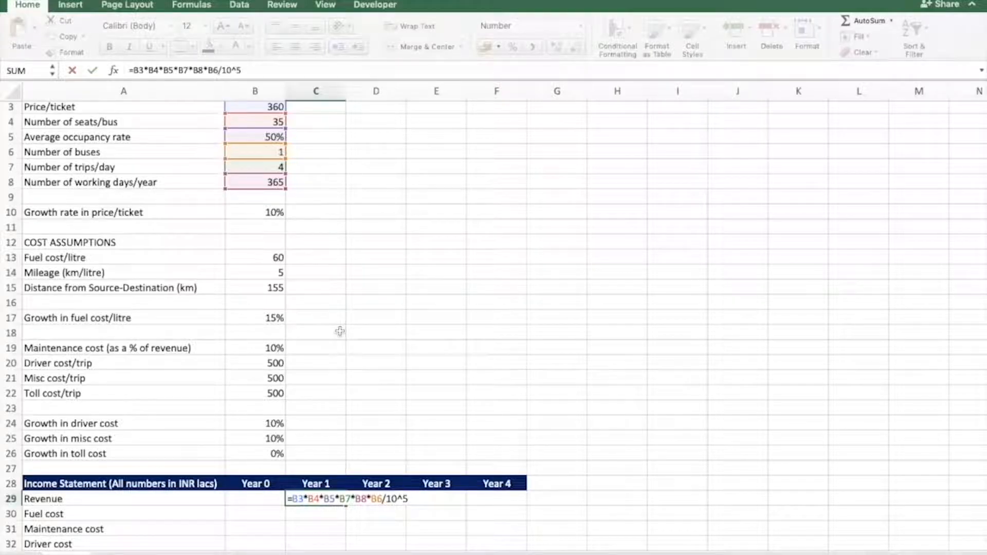
{"action": "key", "text": "Tab"}
Calculate Year 2 revenue in D29 from Year 1 and the ticket price growth rate with =C29*(1+$B$10).
{"action": "type", "text": "="}
{"action": "key", "text": "Left"}
{"action": "type", "text": "*(1+"}
{"action": "key", "text": "Up"}
{"action": "key", "text": "Up"}
{"action": "key", "text": "Up"}
{"action": "key", "text": "Up"}
{"action": "key", "text": "Up"}
{"action": "key", "text": "Up"}
{"action": "key", "text": "Up"}
{"action": "key", "text": "Up"}
{"action": "key", "text": "Up"}
{"action": "key", "text": "Up"}
{"action": "key", "text": "Up"}
{"action": "key", "text": "Up"}
{"action": "key", "text": "Up"}
{"action": "key", "text": "Up"}
{"action": "key", "text": "Up"}
{"action": "key", "text": "Up"}
{"action": "key", "text": "Up"}
{"action": "key", "text": "Up"}
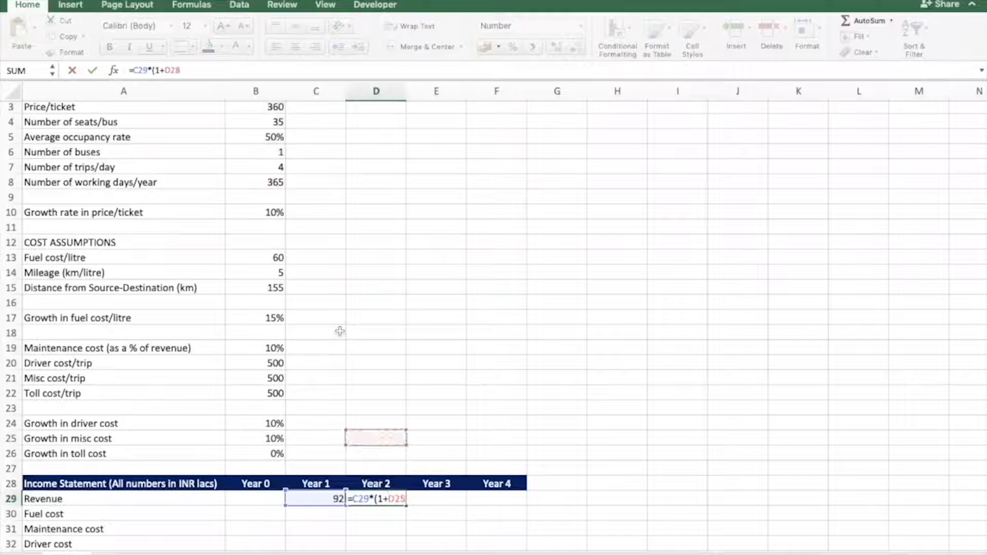
{"action": "key", "text": "Left"}
{"action": "key", "text": "Left"}
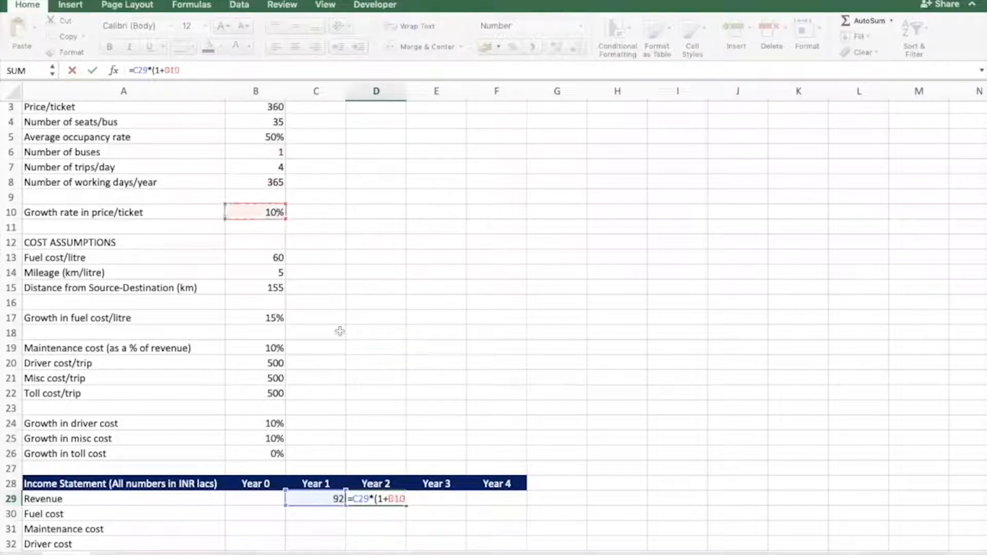
{"action": "key", "text": "F4"}
{"action": "type", "text": ")"}
{"action": "key", "text": "ctrl+Return"}
Fill the Year 2 revenue formula across to Year 3 and Year 4.
{"action": "key", "text": "shift+Right"}
{"action": "key", "text": "shift+Right"}
{"action": "key", "text": "ctrl+r"}
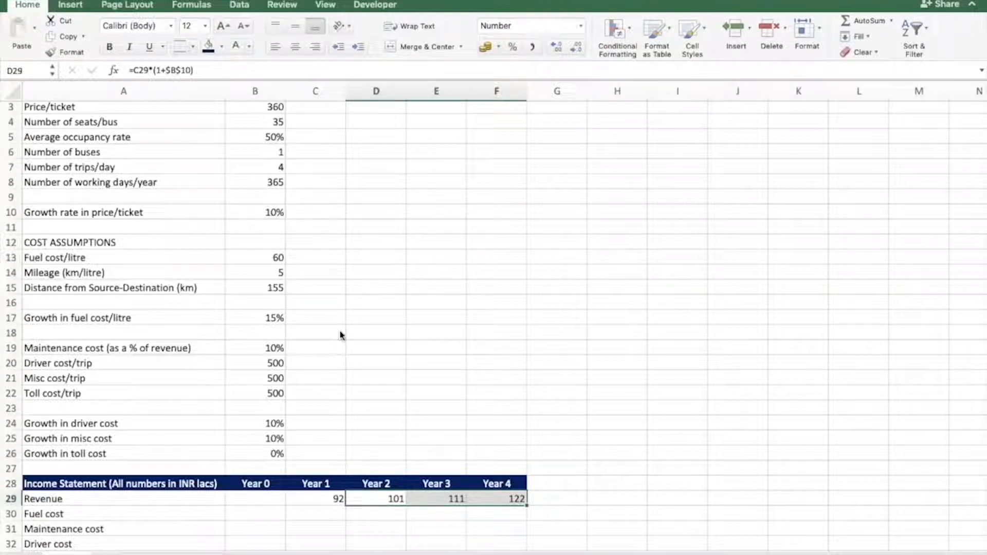
Calculate Year 1 fuel cost in C30 from the cost, distance, mileage, working days and trips assumptions with =B13*B15/B14*B8*B7.
{"action": "left_click", "coordinate": [316, 511]}
{"action": "type", "text": "="}
{"action": "scroll", "coordinate": [316, 509], "scroll_direction": "down", "scroll_amount": 5}
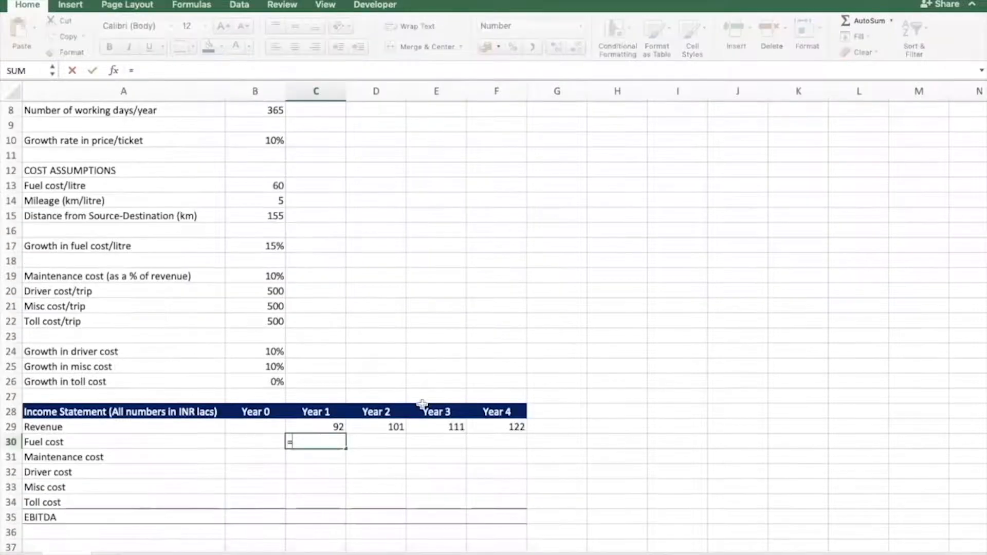
{"action": "left_click", "coordinate": [257, 185]}
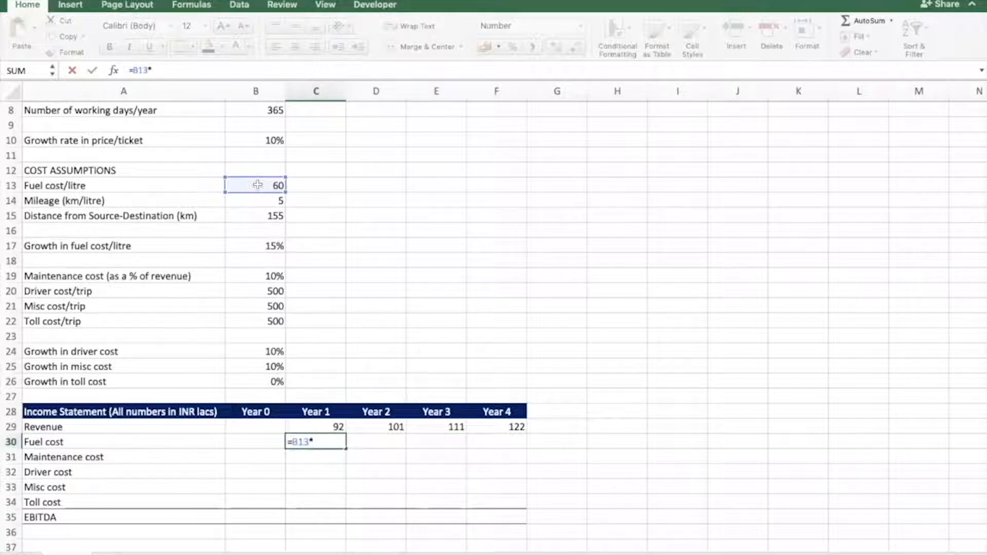
{"action": "left_click", "coordinate": [250, 215]}
{"action": "type", "text": "/"}
{"action": "left_click", "coordinate": [273, 200]}
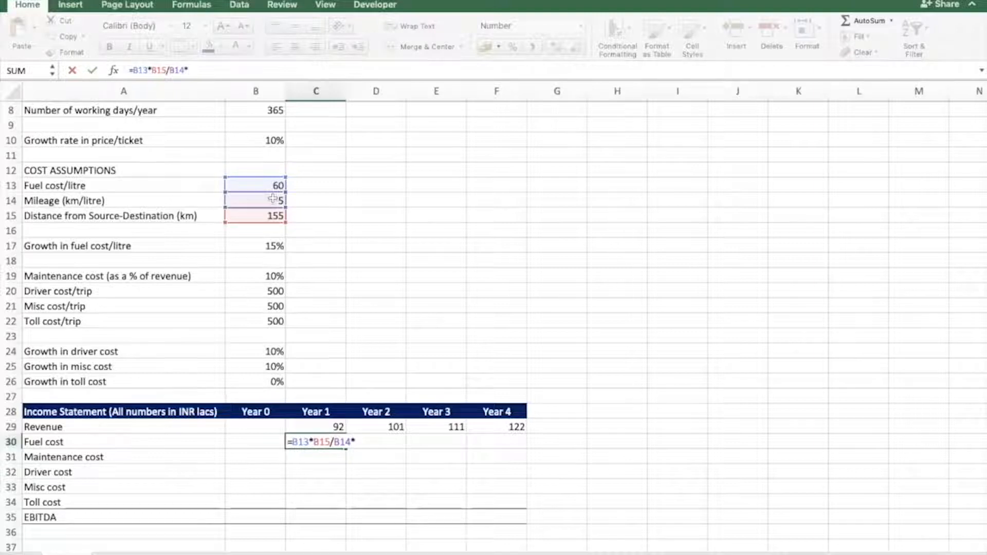
{"action": "left_click", "coordinate": [260, 110]}
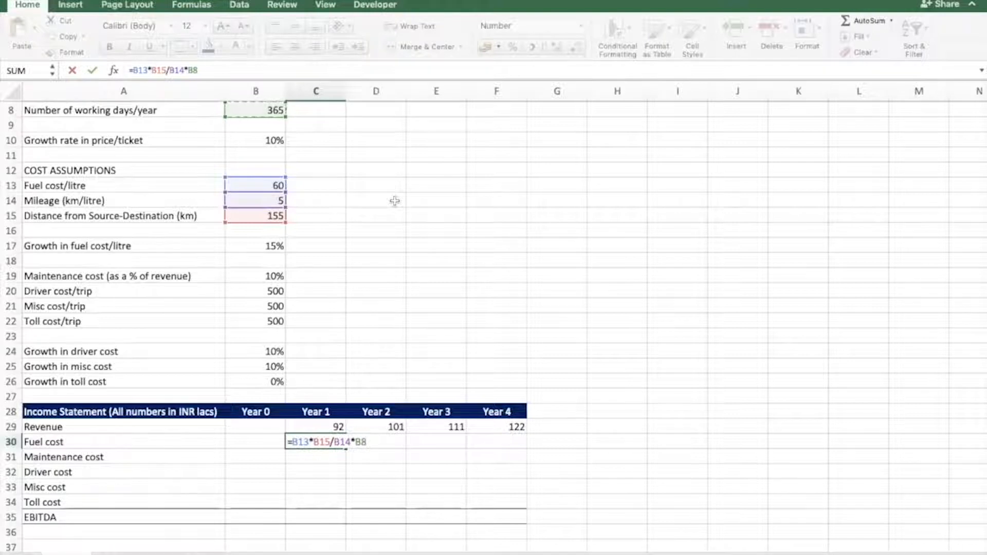
{"action": "key", "text": "Up"}
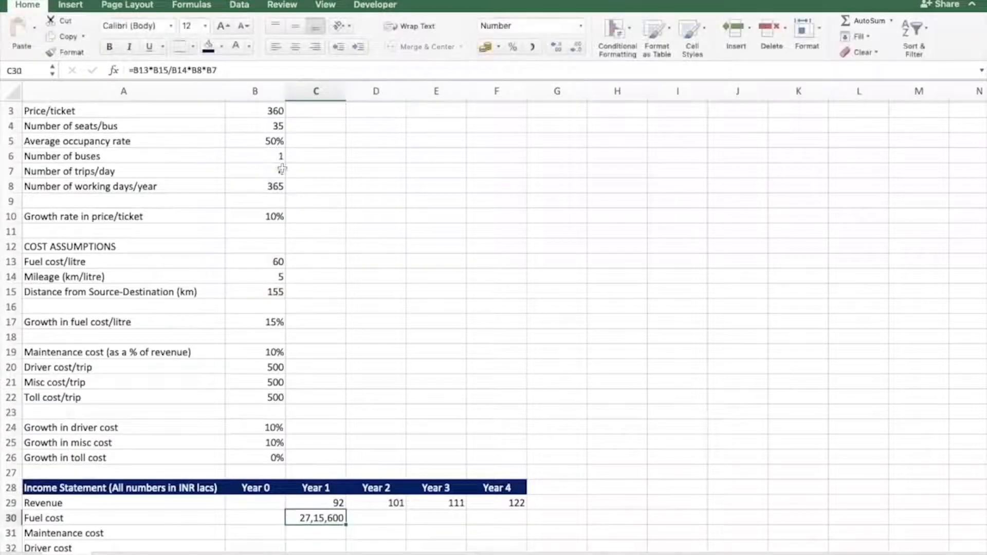
Convert the Year 1 fuel cost in C30 to lacs by appending /10^5 to its formula.
{"action": "key", "text": "F2"}
{"action": "type", "text": "/10^5"}
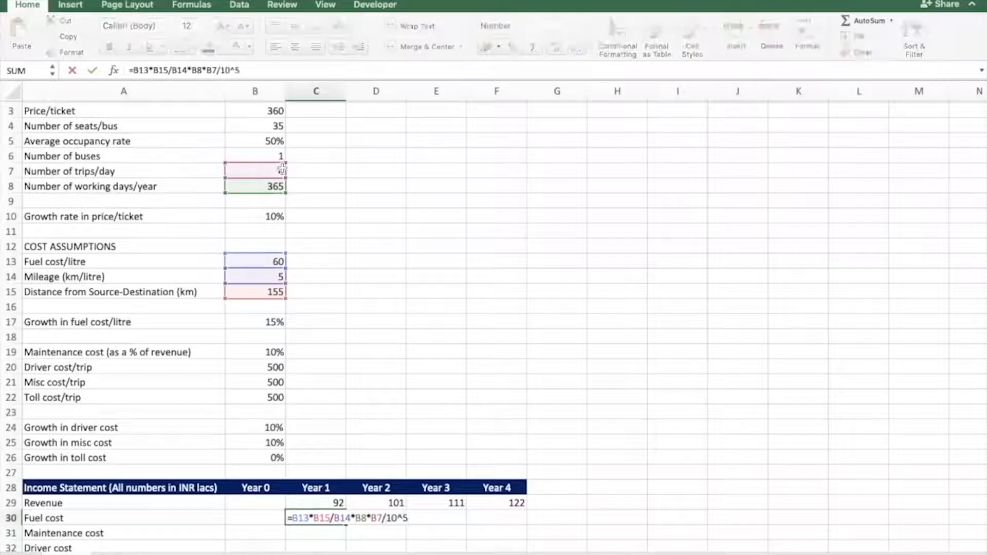
{"action": "key", "text": "Return"}
{"action": "key", "text": "Up"}
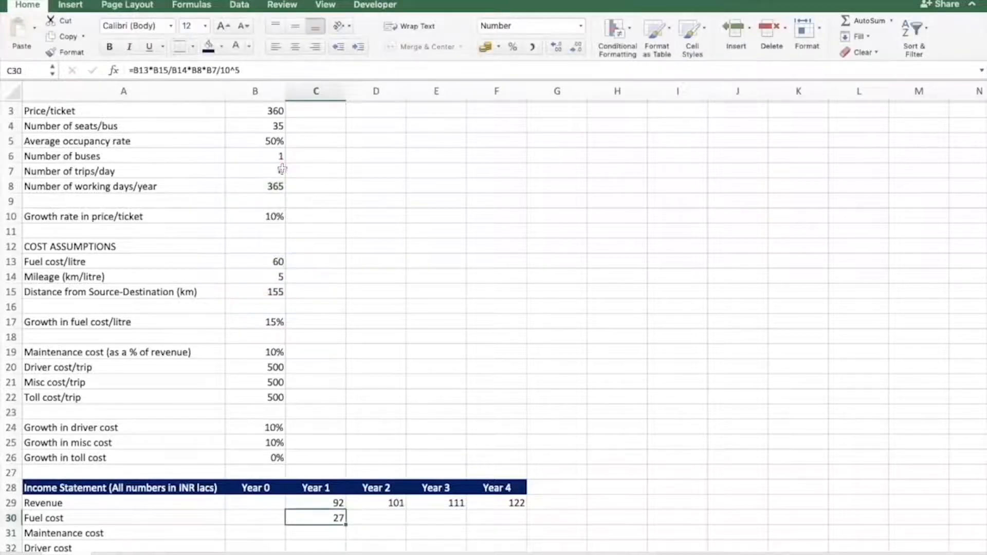
{"action": "key", "text": "F2"}
{"action": "key", "text": "Escape"}
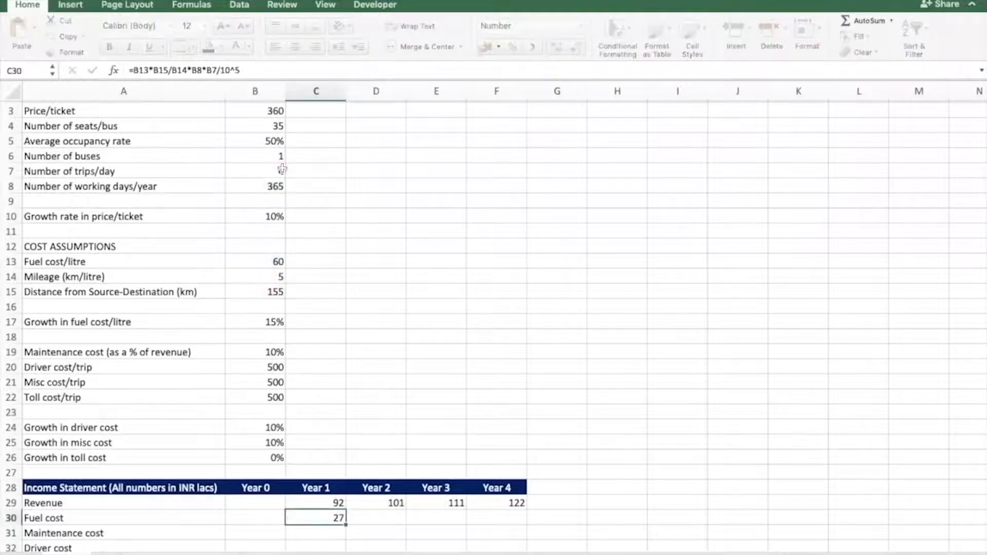
Calculate Year 2 fuel cost in D30 from Year 1 and the fuel cost growth rate with =C30*(1+$B$17).
{"action": "key", "text": "Right"}
{"action": "type", "text": "="}
{"action": "key", "text": "Left"}
{"action": "type", "text": "*"}
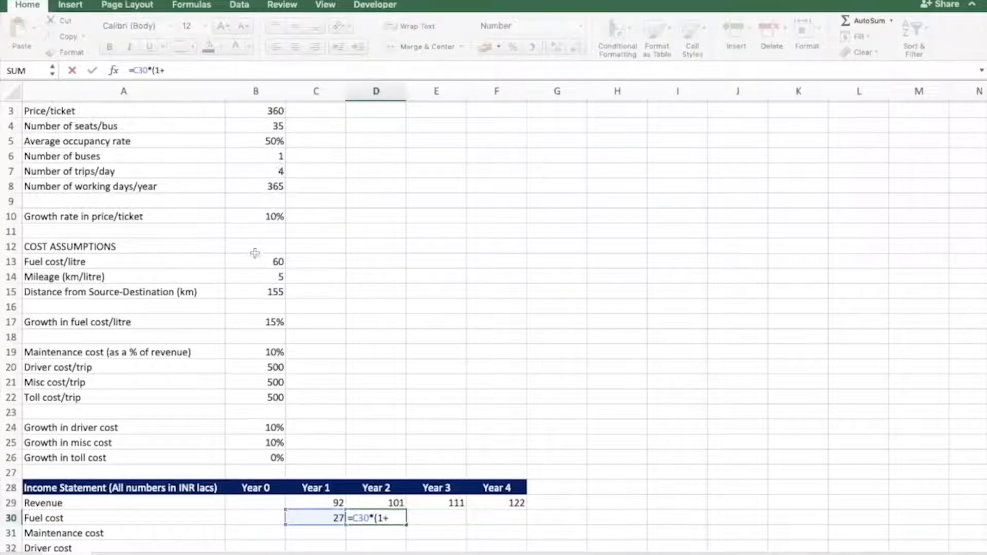
{"action": "left_click", "coordinate": [251, 322]}
{"action": "key", "text": "F4"}
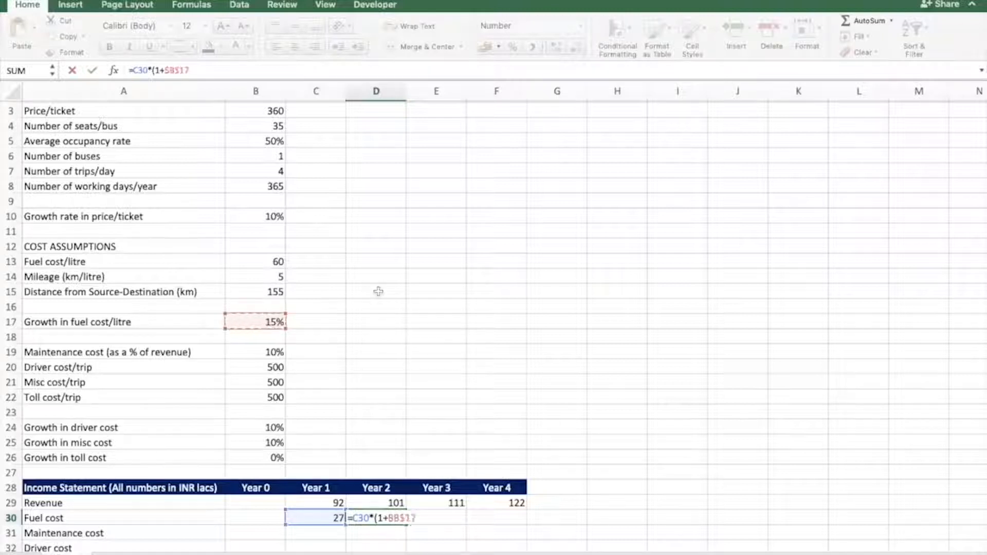
{"action": "key", "text": "Return"}
Fill the Year 2 fuel cost formula across to Year 3 and Year 4.
{"action": "key", "text": "shift+Right"}
{"action": "key", "text": "shift+Right"}
{"action": "key", "text": "ctrl+r"}
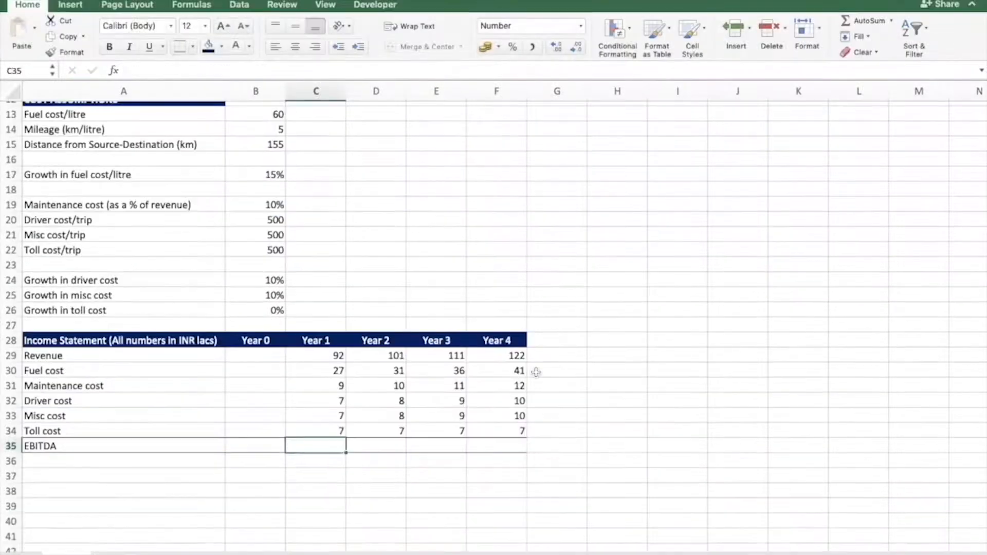
Calculate Year 1 EBITDA in C35 as revenue less all costs with the formula =C29-SUM(C30:C34).
{"action": "type", "text": "="}
{"action": "key", "text": "Up"}
{"action": "key", "text": "Up"}
{"action": "key", "text": "Up"}
{"action": "key", "text": "Up"}
{"action": "key", "text": "Up"}
{"action": "key", "text": "Up"}
{"action": "type", "text": "-s"}
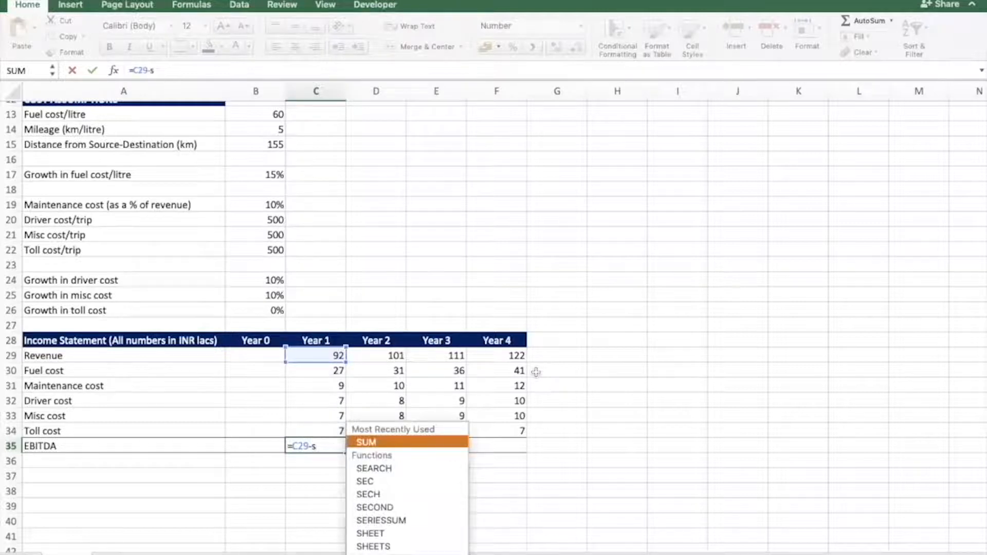
{"action": "key", "text": "Tab"}
{"action": "key", "text": "Up"}
{"action": "key", "text": "shift+Up"}
{"action": "key", "text": "shift+Up"}
{"action": "key", "text": "shift+Up"}
{"action": "key", "text": "shift+Up"}
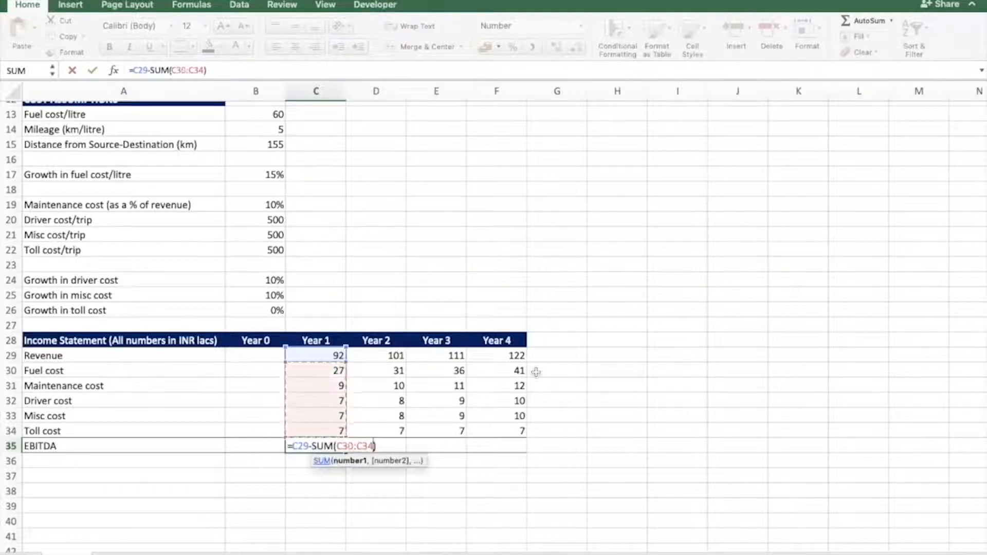
{"action": "key", "text": "Return"}
Copy the Year 1 EBITDA formula across to Years 2 through 4.
{"action": "key", "text": "Up"}
{"action": "key", "text": "ctrl+c"}
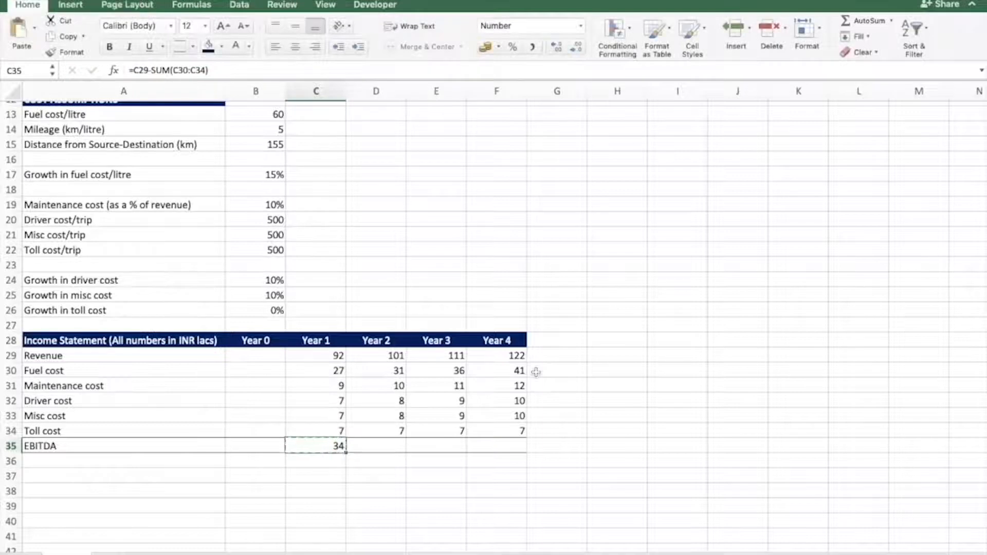
{"action": "key", "text": "shift+Right"}
{"action": "key", "text": "shift+Right"}
{"action": "key", "text": "shift+Right"}
{"action": "key", "text": "ctrl+v"}
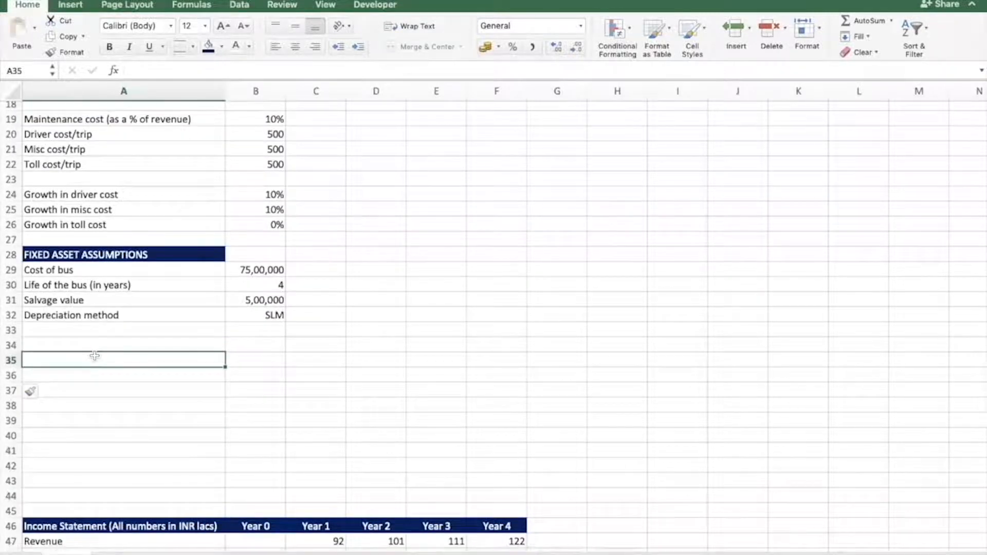
Copy the Income Statement header row A46:F46 to row 35, below the fixed asset assumptions.
{"action": "key", "text": "Down"}
{"action": "key", "text": "Down"}
{"action": "key", "text": "Down"}
{"action": "key", "text": "Down"}
{"action": "key", "text": "Down"}
{"action": "key", "text": "Down"}
{"action": "key", "text": "Down"}
{"action": "key", "text": "Down"}
{"action": "key", "text": "Down"}
{"action": "key", "text": "Down"}
{"action": "key", "text": "Down"}
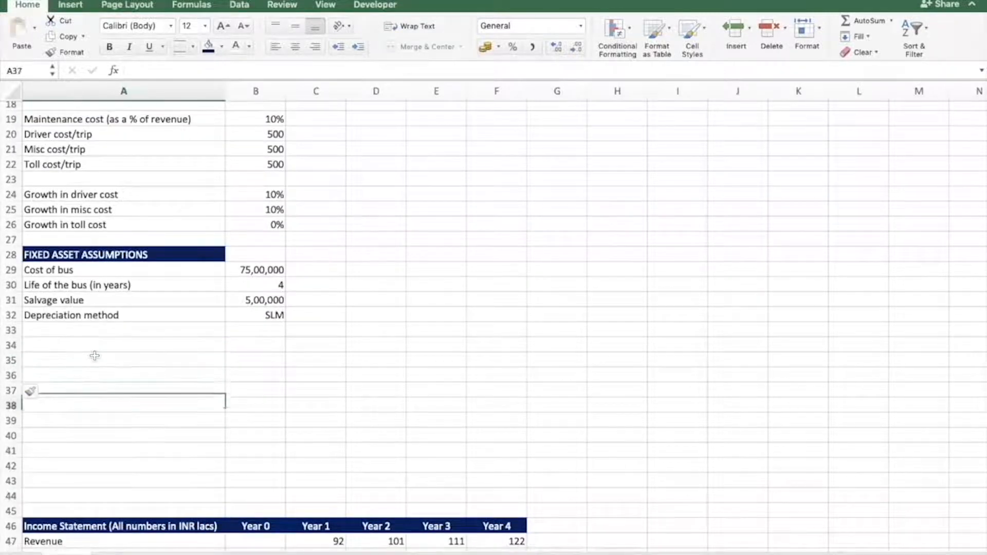
{"action": "key", "text": "shift+Right"}
{"action": "key", "text": "shift+Right"}
{"action": "key", "text": "shift+Right"}
{"action": "key", "text": "shift+Right"}
{"action": "key", "text": "shift+Right"}
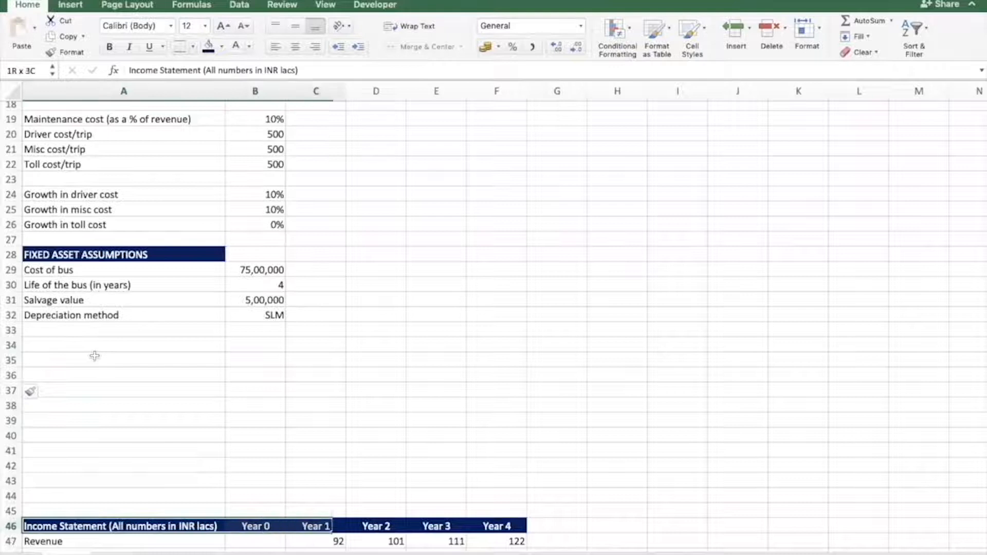
{"action": "key", "text": "ctrl+c"}
{"action": "key", "text": "Up"}
{"action": "key", "text": "Up"}
{"action": "key", "text": "Up"}
{"action": "key", "text": "Up"}
{"action": "key", "text": "Up"}
{"action": "key", "text": "Up"}
{"action": "key", "text": "Up"}
{"action": "key", "text": "Up"}
{"action": "key", "text": "Up"}
{"action": "key", "text": "Up"}
{"action": "key", "text": "Up"}
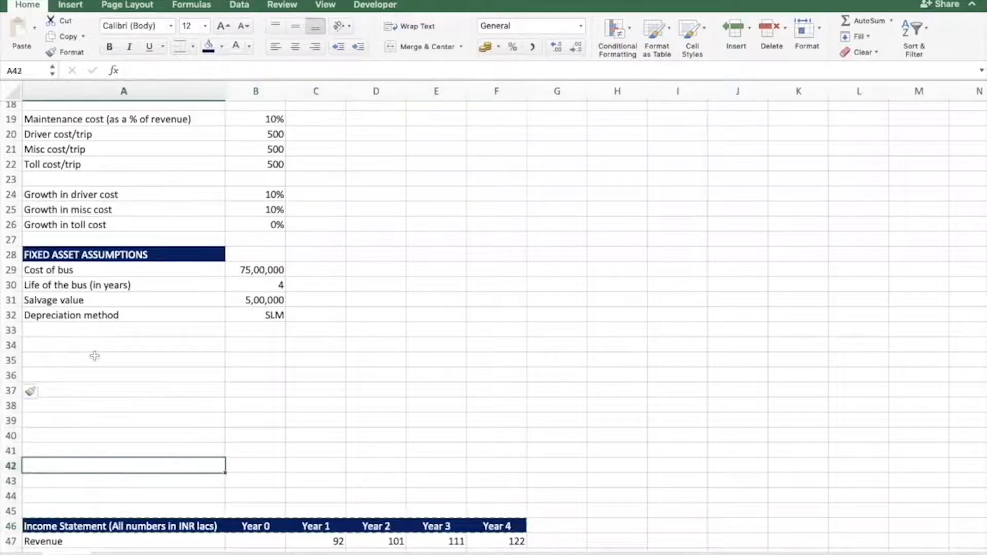
{"action": "key", "text": "ctrl+v"}
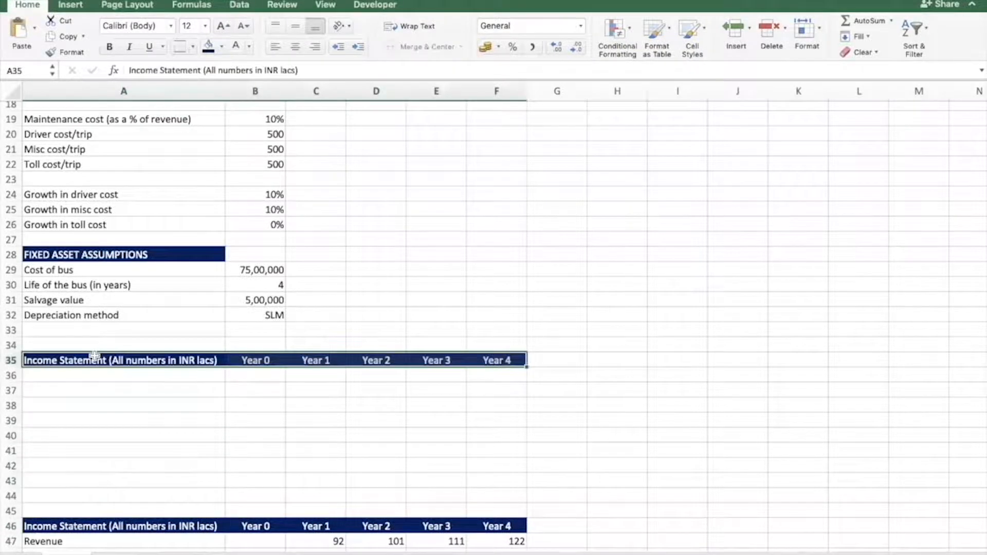
Retitle the copied header in A35 "Fixed Asset Schedule" and label A36 "Beginning balance of fixed assets".
{"action": "type", "text": "Fix"}
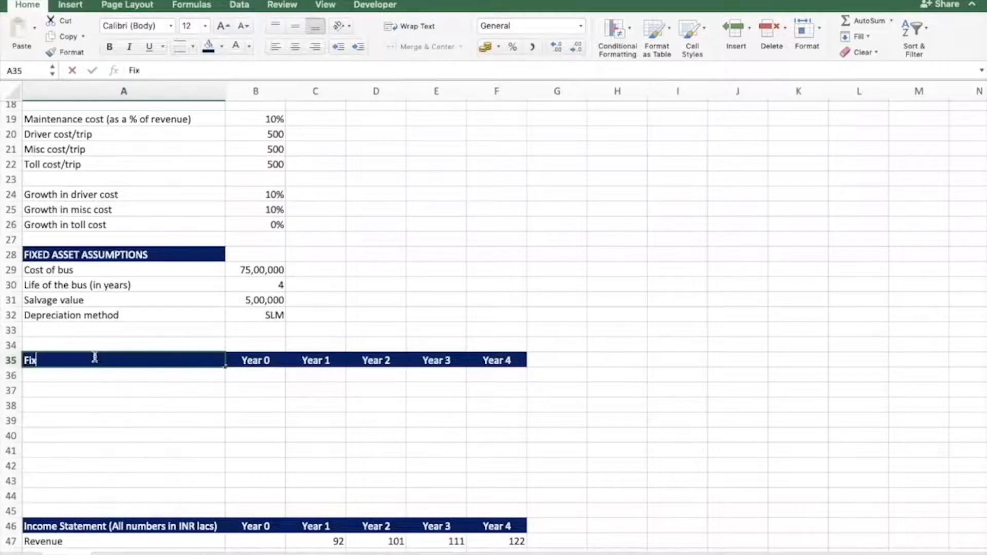
{"action": "type", "text": "ed Asset Schedule"}
{"action": "key", "text": "Return"}
{"action": "type", "text": "Beginning balan"}
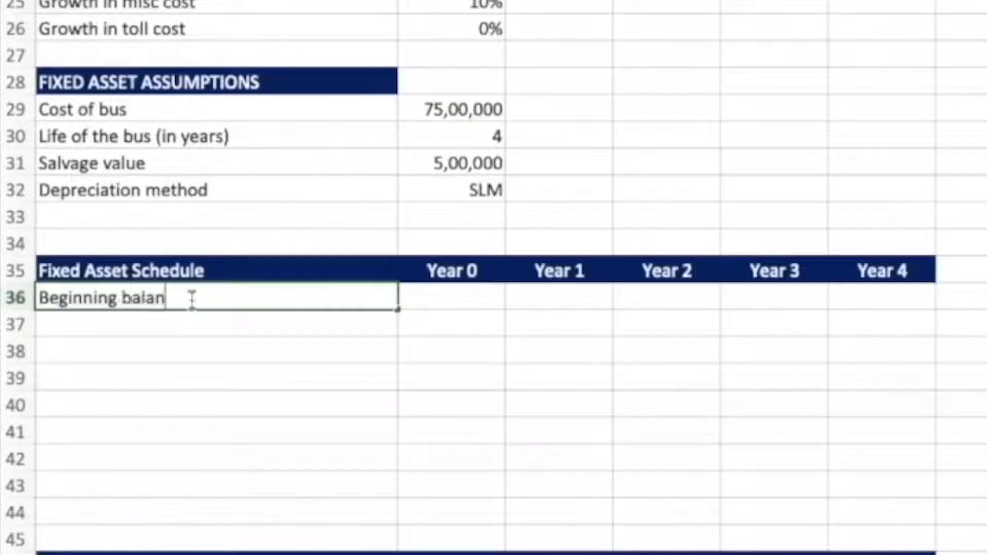
{"action": "type", "text": "ce of fixed asse"}
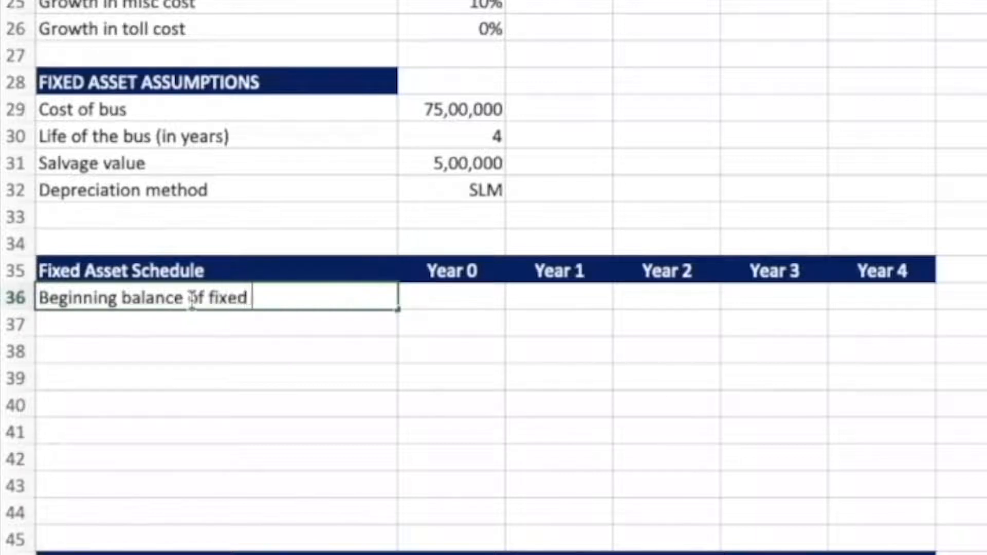
{"action": "type", "text": "ts"}
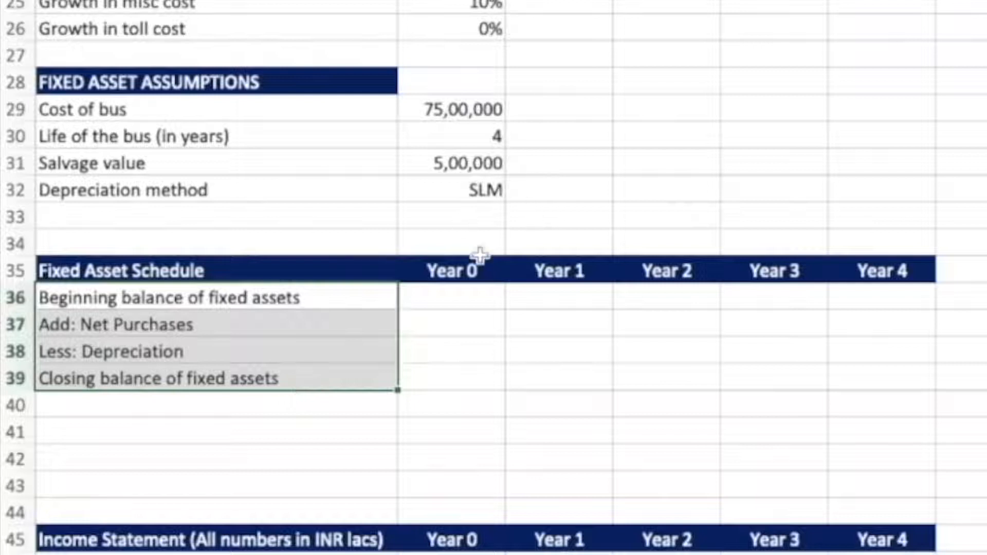
Set the Year 0 beginning balance of fixed assets in B36 to 0.
{"action": "left_click", "coordinate": [451, 297]}
{"action": "type", "text": "0"}
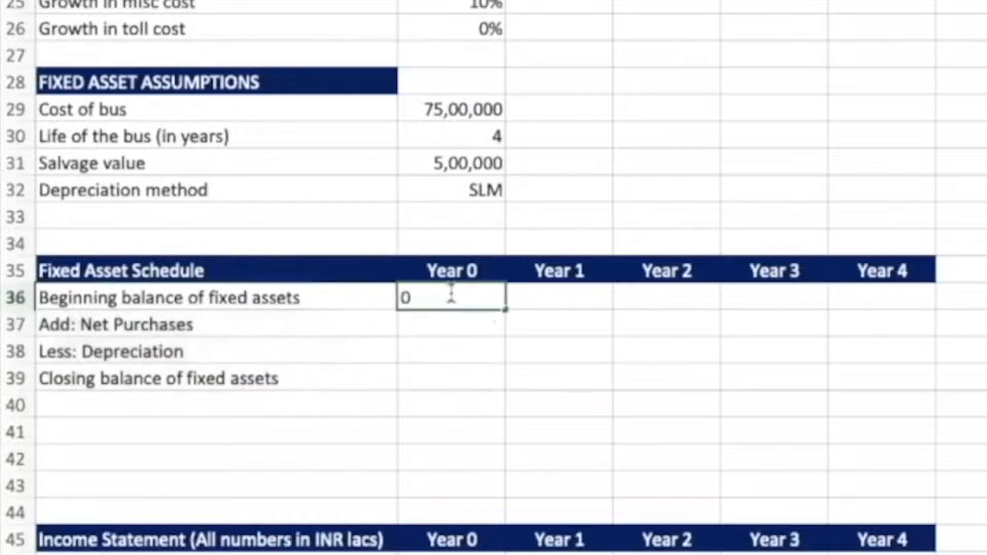
{"action": "key", "text": "Return"}
Calculate the Year 0 closing balance of fixed assets in B39 with the formula =B36+B37-B38.
{"action": "key", "text": "Down"}
{"action": "key", "text": "Down"}
{"action": "type", "text": "="}
{"action": "key", "text": "Up"}
{"action": "key", "text": "Up"}
{"action": "key", "text": "Up"}
{"action": "type", "text": "+"}
{"action": "key", "text": "Up"}
{"action": "key", "text": "Up"}
{"action": "type", "text": "-"}
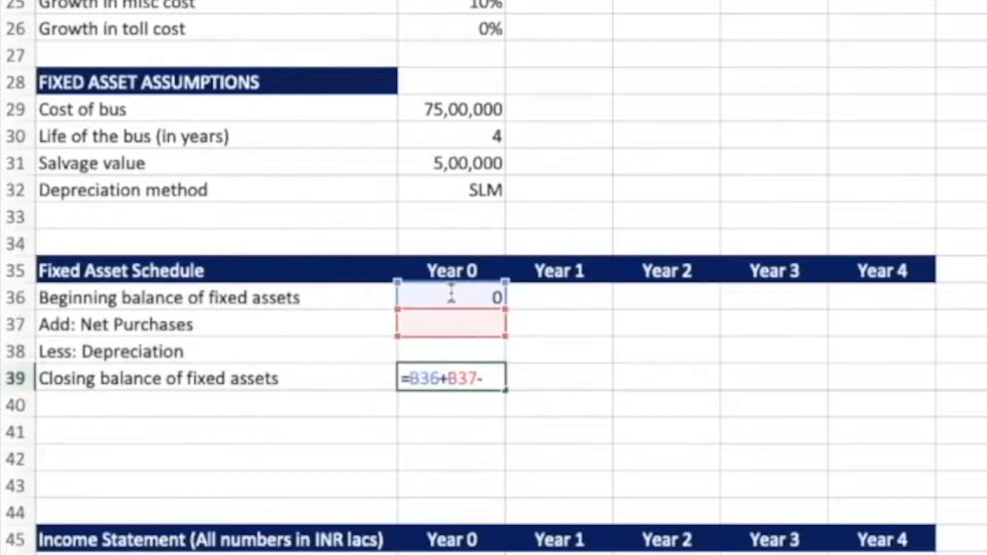
{"action": "key", "text": "Up"}
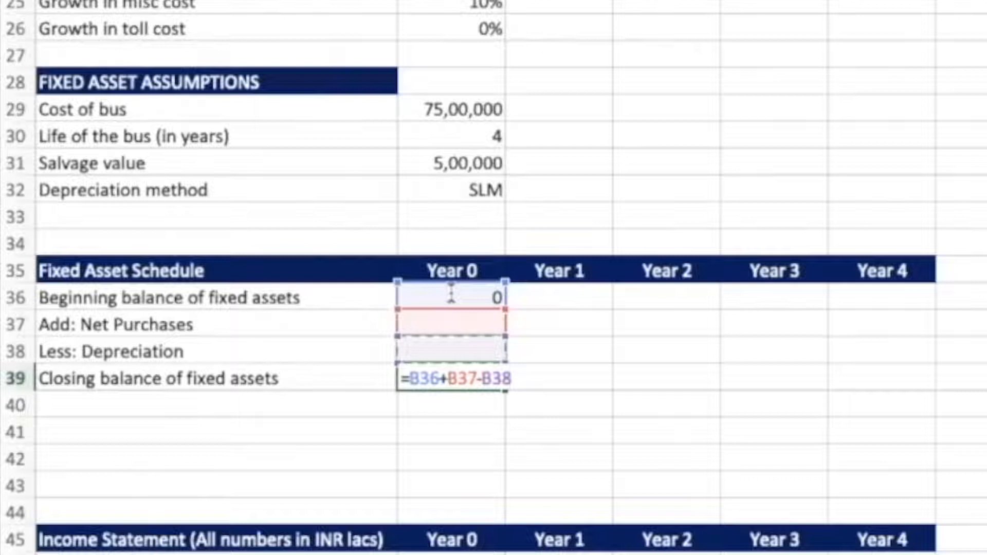
{"action": "key", "text": "Return"}
Link the Year 1 beginning balance in C36 to the Year 0 closing balance with =B39.
{"action": "key", "text": "Up"}
{"action": "key", "text": "Up"}
{"action": "key", "text": "Up"}
{"action": "key", "text": "Up"}
{"action": "key", "text": "Right"}
{"action": "type", "text": "="}
{"action": "key", "text": "Left"}
{"action": "key", "text": "Down"}
{"action": "key", "text": "Down"}
{"action": "key", "text": "Down"}
{"action": "key", "text": "Return"}
Copy the Year 1 beginning balance formula across to Years 2 through 4.
{"action": "key", "text": "Up"}
{"action": "key", "text": "ctrl+c"}
{"action": "key", "text": "shift+Right"}
{"action": "key", "text": "shift+Right"}
{"action": "key", "text": "shift+Right"}
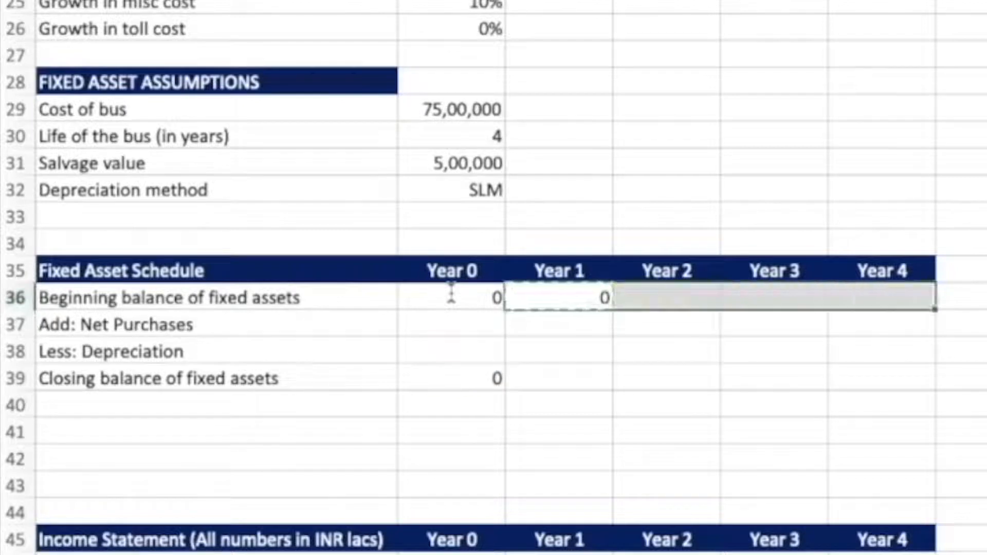
{"action": "key", "text": "Return"}
Copy the Year 0 closing balance formula in B39 across to Years 1 through 4.
{"action": "key", "text": "Down"}
{"action": "key", "text": "Down"}
{"action": "key", "text": "Down"}
{"action": "key", "text": "Left"}
{"action": "key", "text": "ctrl+c"}
{"action": "key", "text": "shift+Right"}
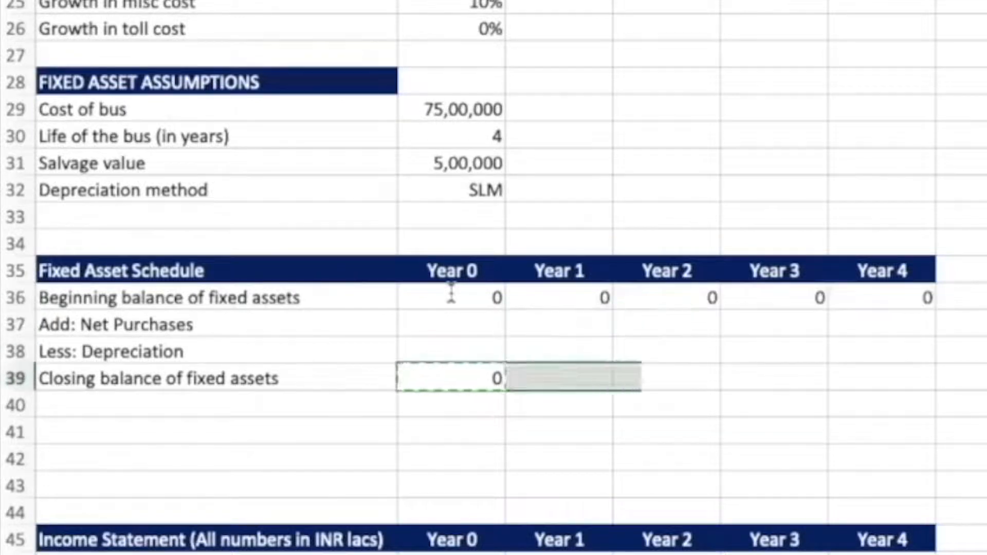
{"action": "key", "text": "shift+Right"}
{"action": "key", "text": "shift+Right"}
{"action": "key", "text": "Return"}
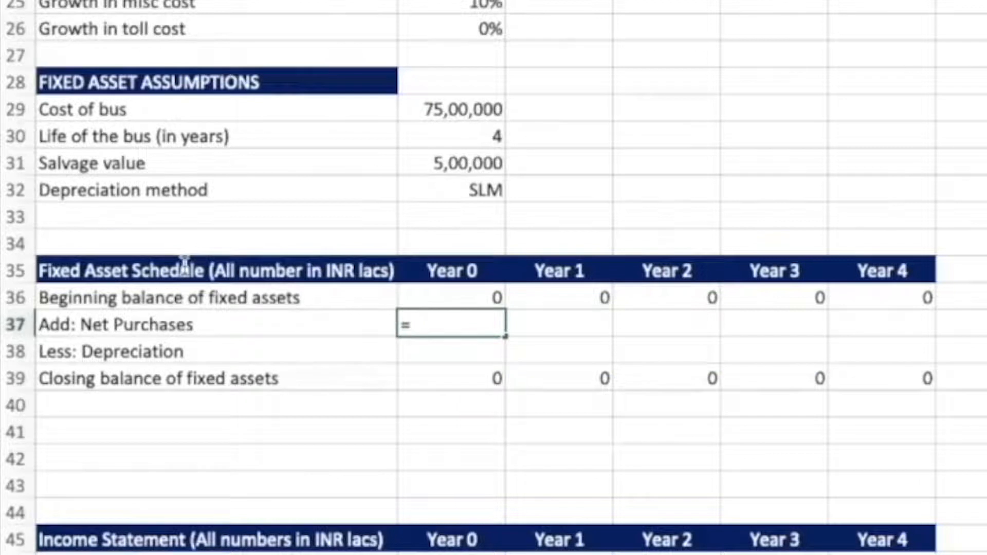
Calculate Year 0 net purchases in B37 from the cost of the bus in lacs with =B29/10^5.
{"action": "key", "text": "Up"}
{"action": "key", "text": "Up"}
{"action": "key", "text": "Up"}
{"action": "key", "text": "Up"}
{"action": "key", "text": "Up"}
{"action": "key", "text": "Up"}
{"action": "key", "text": "Up"}
{"action": "key", "text": "Up"}
{"action": "type", "text": "/10^5"}
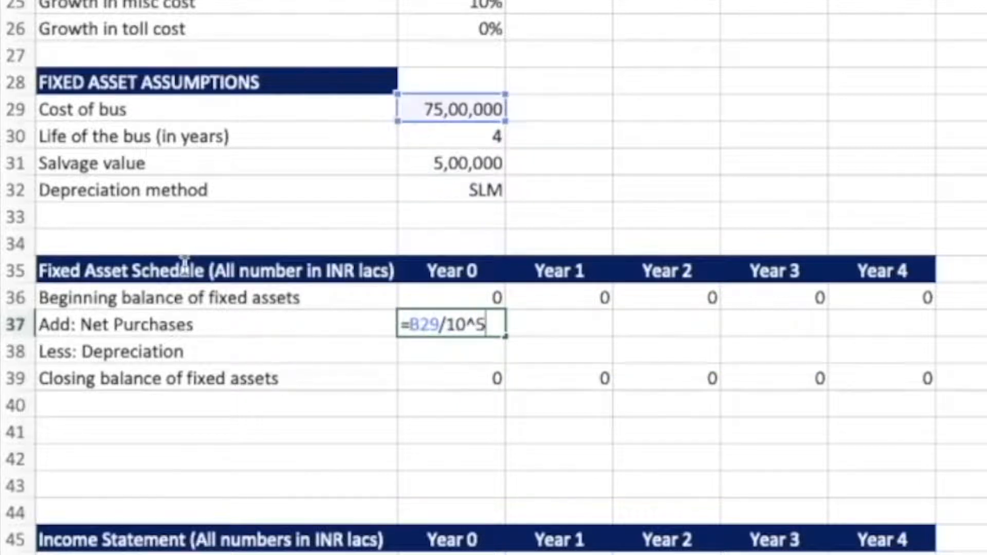
{"action": "key", "text": "Return"}
Examine the cost of bus, life and salvage value assumptions against the empty depreciation row of the fixed asset schedule.
{"action": "left_click", "coordinate": [565, 352]}
{"action": "key", "text": "shift+Right"}
{"action": "key", "text": "shift+Right"}
{"action": "key", "text": "shift+Right"}
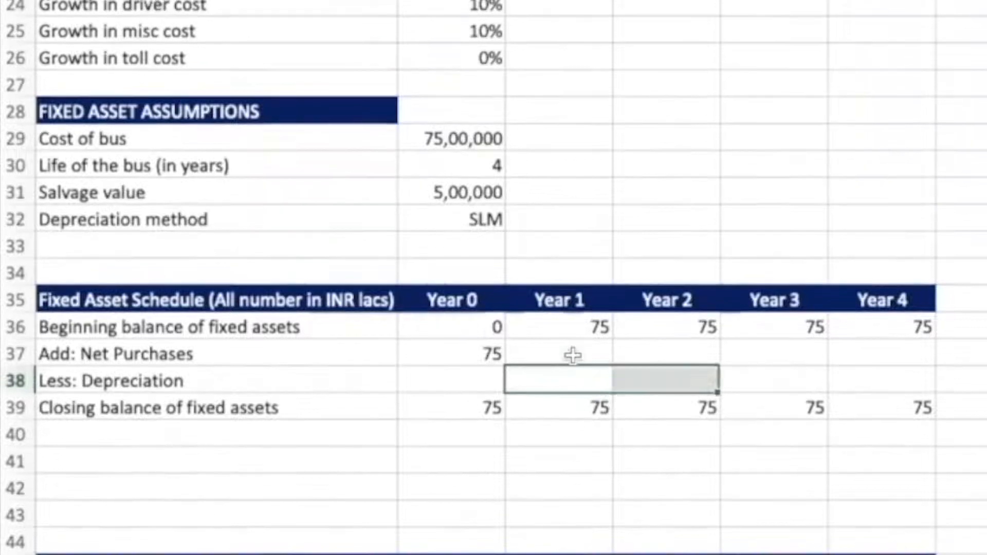
{"action": "left_click", "coordinate": [430, 192]}
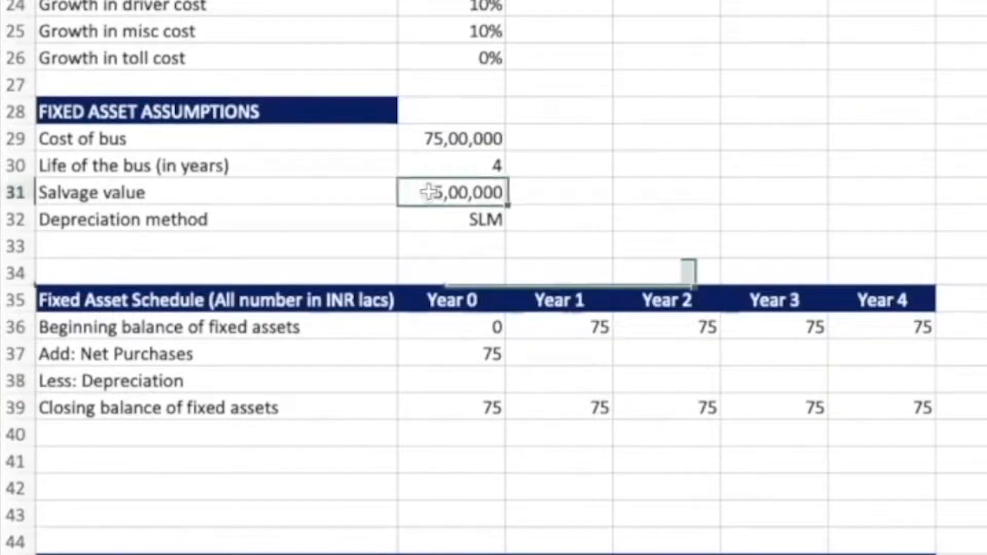
{"action": "left_click", "coordinate": [890, 408]}
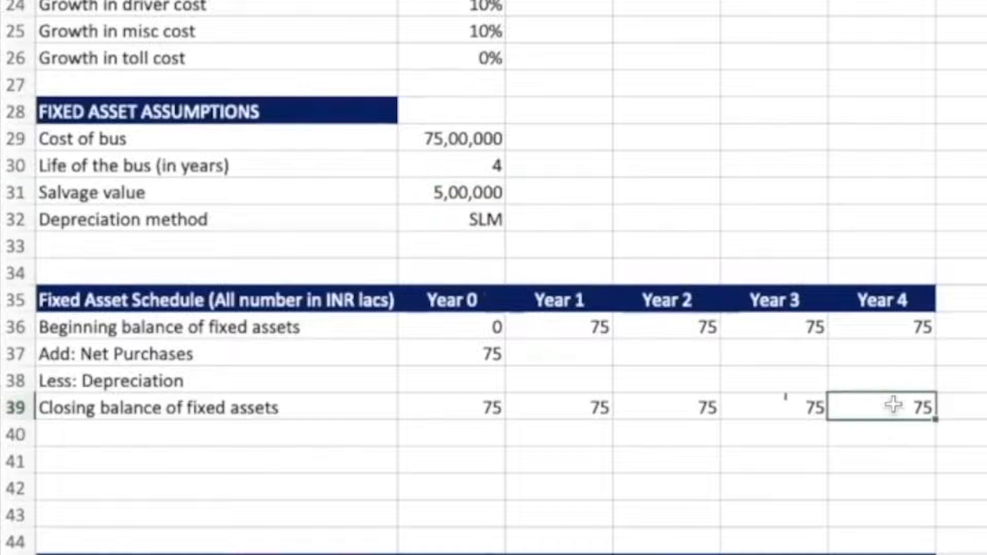
{"action": "left_click", "coordinate": [582, 381]}
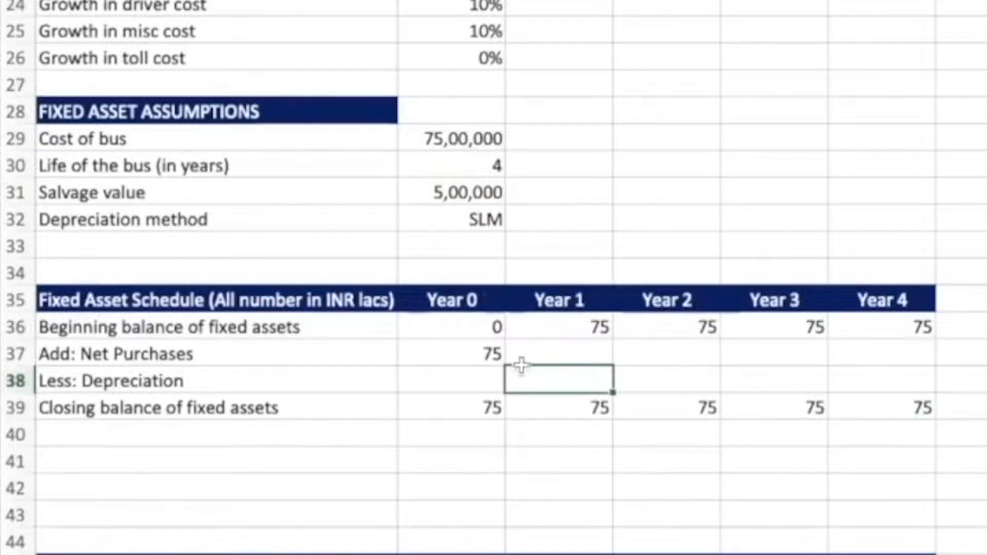
{"action": "left_click", "coordinate": [438, 150]}
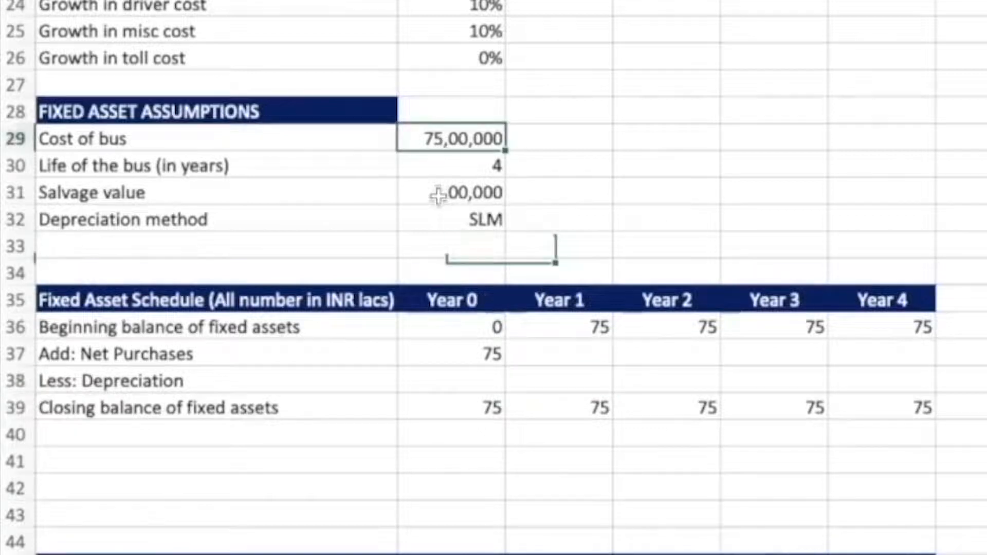
{"action": "left_click", "coordinate": [439, 194]}
{"action": "left_click", "coordinate": [431, 139]}
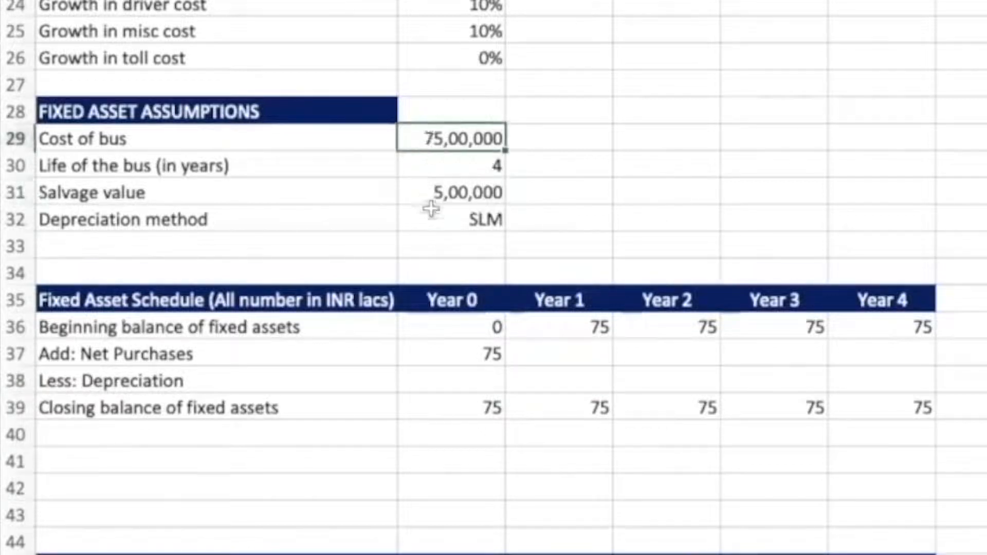
{"action": "left_click", "coordinate": [448, 195]}
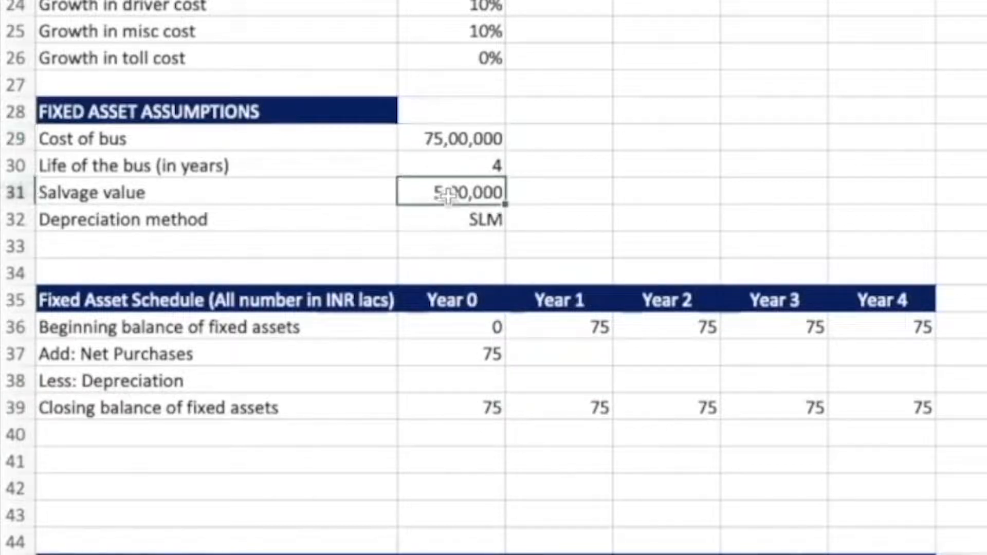
{"action": "left_click", "coordinate": [469, 167]}
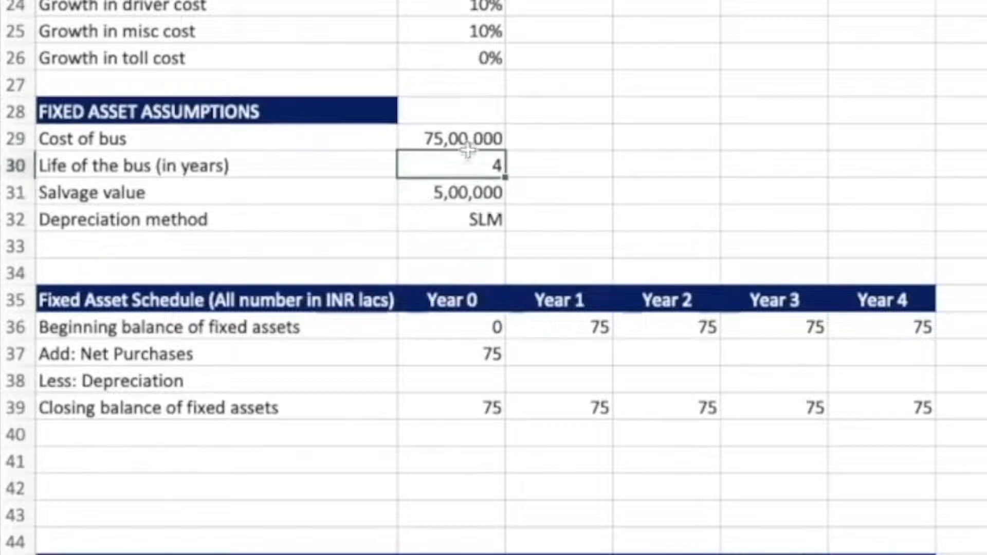
{"action": "left_click", "coordinate": [459, 135]}
{"action": "left_click", "coordinate": [438, 192]}
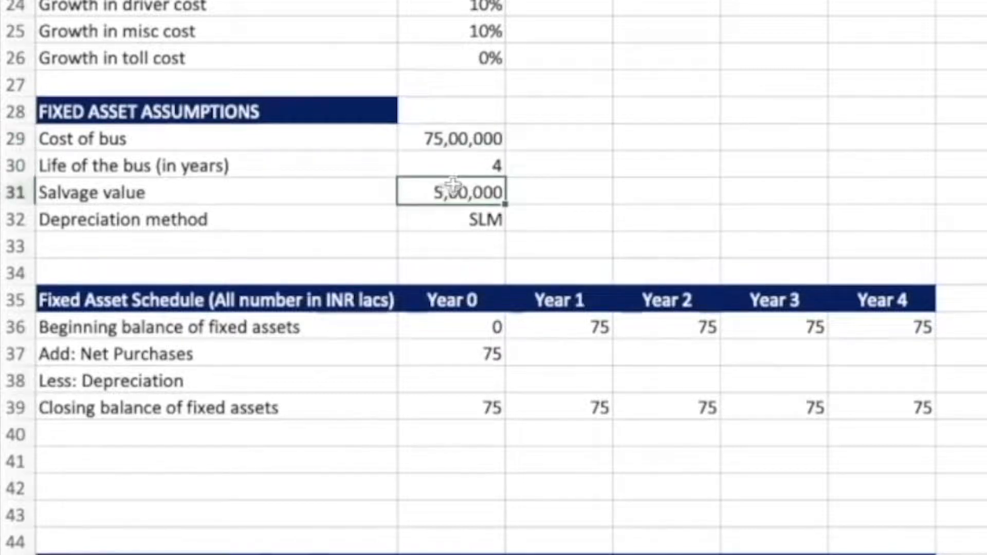
{"action": "left_click", "coordinate": [464, 165]}
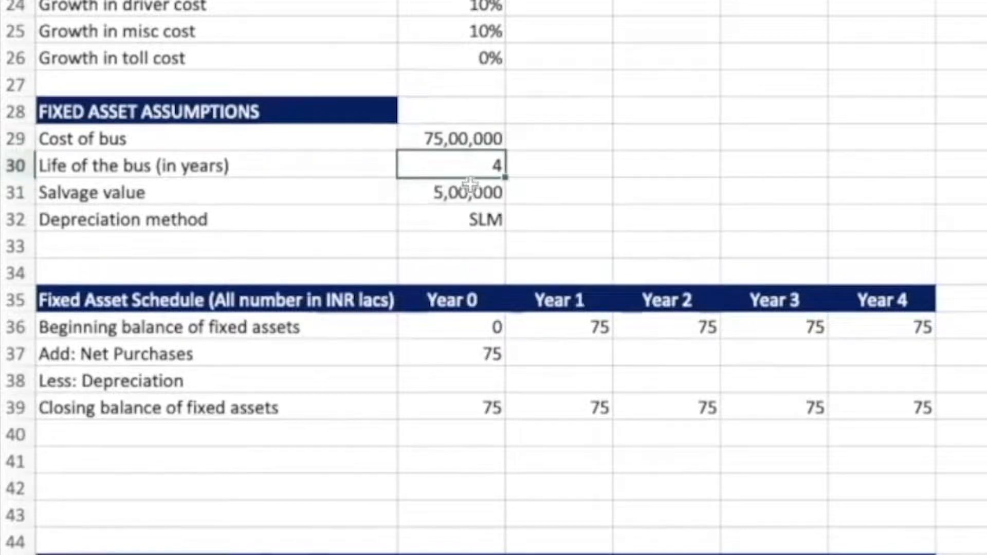
Calculate Year 1 straight-line depreciation in lacs in C38 with =(B29-B31)/B30/10^5.
{"action": "left_click", "coordinate": [578, 368]}
{"action": "type", "text": "=("}
{"action": "key", "text": "Up"}
{"action": "key", "text": "Up"}
{"action": "key", "text": "Up"}
{"action": "key", "text": "Up"}
{"action": "key", "text": "Up"}
{"action": "key", "text": "Up"}
{"action": "key", "text": "Up"}
{"action": "key", "text": "Up"}
{"action": "key", "text": "Up"}
{"action": "key", "text": "Left"}
{"action": "type", "text": "-"}
{"action": "key", "text": "Up"}
{"action": "key", "text": "Up"}
{"action": "key", "text": "Up"}
{"action": "key", "text": "Up"}
{"action": "key", "text": "Up"}
{"action": "key", "text": "Up"}
{"action": "key", "text": "Up"}
{"action": "key", "text": "Left"}
{"action": "type", "text": ")/"}
{"action": "key", "text": "Up"}
{"action": "key", "text": "Up"}
{"action": "key", "text": "Up"}
{"action": "key", "text": "Up"}
{"action": "key", "text": "Up"}
{"action": "key", "text": "Up"}
{"action": "key", "text": "Up"}
{"action": "key", "text": "Up"}
{"action": "key", "text": "Left"}
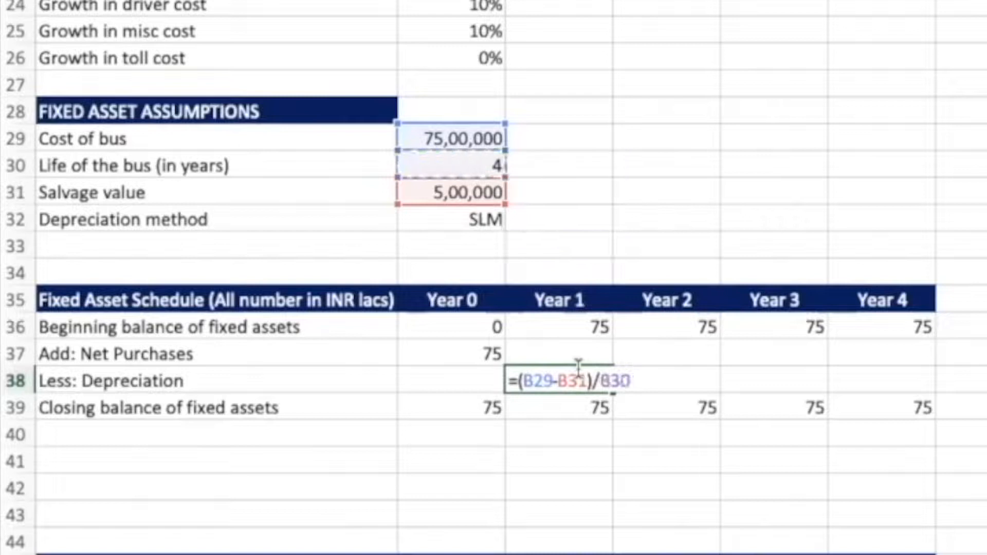
{"action": "type", "text": "/10^5"}
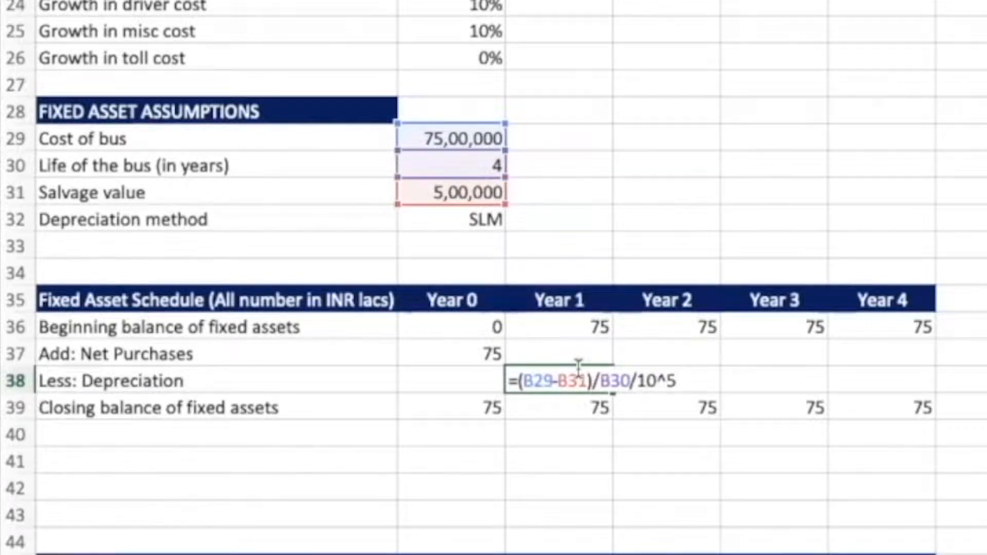
{"action": "key", "text": "Return"}
Link the Year 2 depreciation in D38 to the Year 1 depreciation with =C38.
{"action": "key", "text": "Up"}
{"action": "key", "text": "Right"}
{"action": "type", "text": "="}
{"action": "key", "text": "Left"}
{"action": "key", "text": "Return"}
Copy the Year 2 depreciation formula across to Years 3 and 4.
{"action": "key", "text": "Up"}
{"action": "key", "text": "ctrl+c"}
{"action": "key", "text": "shift+Right"}
{"action": "key", "text": "shift+Right"}
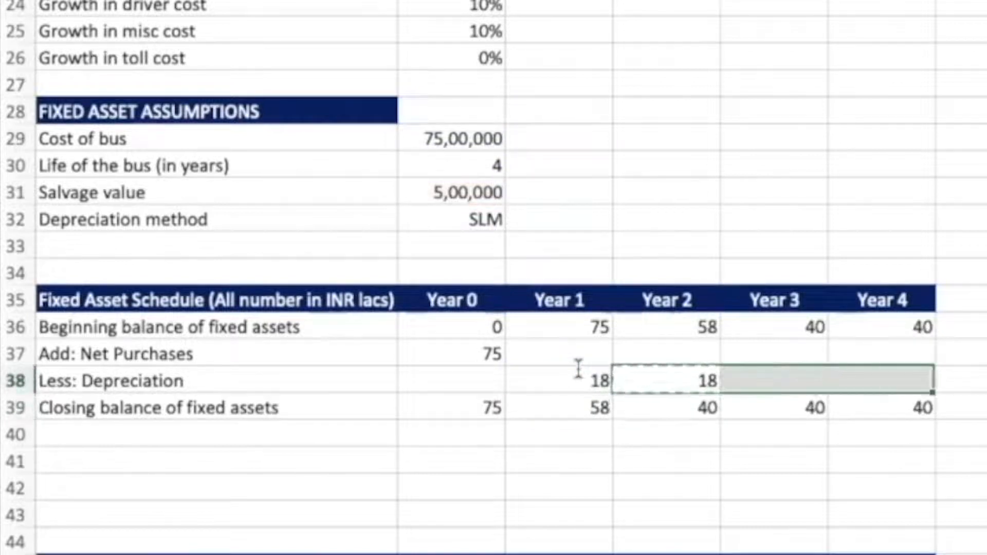
{"action": "key", "text": "ctrl+v"}
Examine the depreciation formulas in C38 and D38 and the assumption cells they reference.
{"action": "left_click", "coordinate": [579, 368]}
{"action": "key", "text": "Right"}
{"action": "key", "text": "F2"}
{"action": "key", "text": "Escape"}
{"action": "key", "text": "Left"}
{"action": "key", "text": "F2"}
{"action": "key", "text": "Left"}
{"action": "key", "text": "Left"}
{"action": "key", "text": "Left"}
{"action": "key", "text": "Left"}
{"action": "key", "text": "Left"}
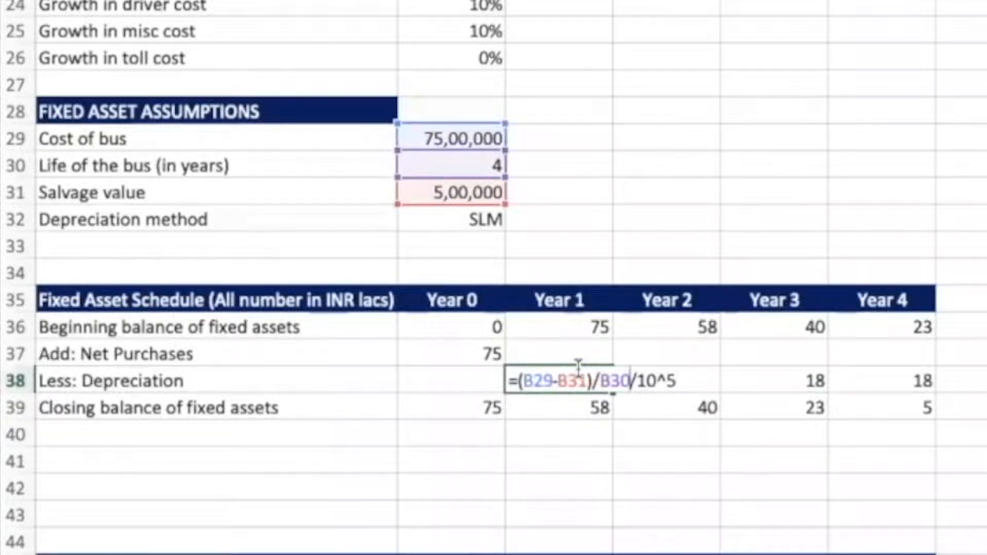
{"action": "key", "text": "Right"}
{"action": "type", "text": "="}
{"action": "left_click", "coordinate": [578, 368]}
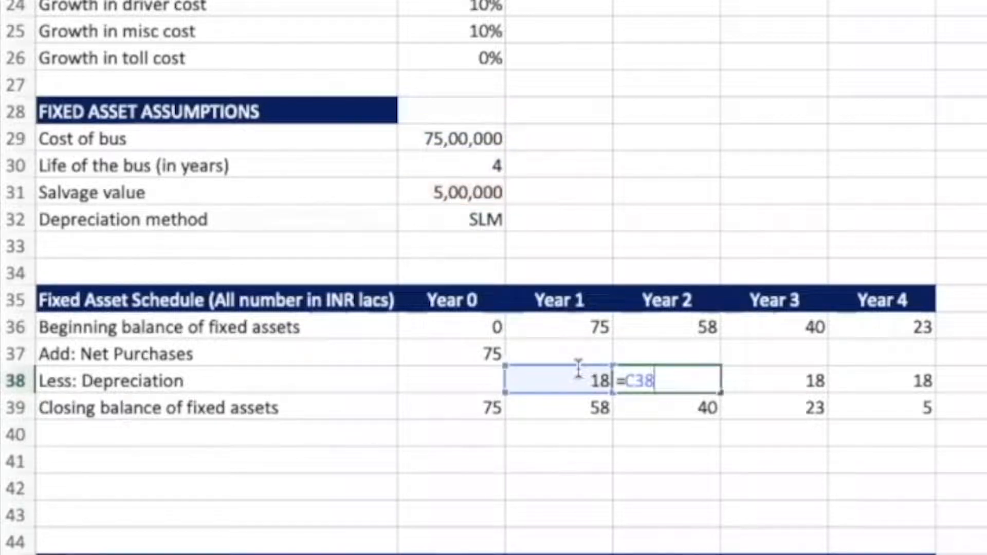
{"action": "key", "text": "Escape"}
{"action": "key", "text": "Left"}
{"action": "key", "text": "F2"}
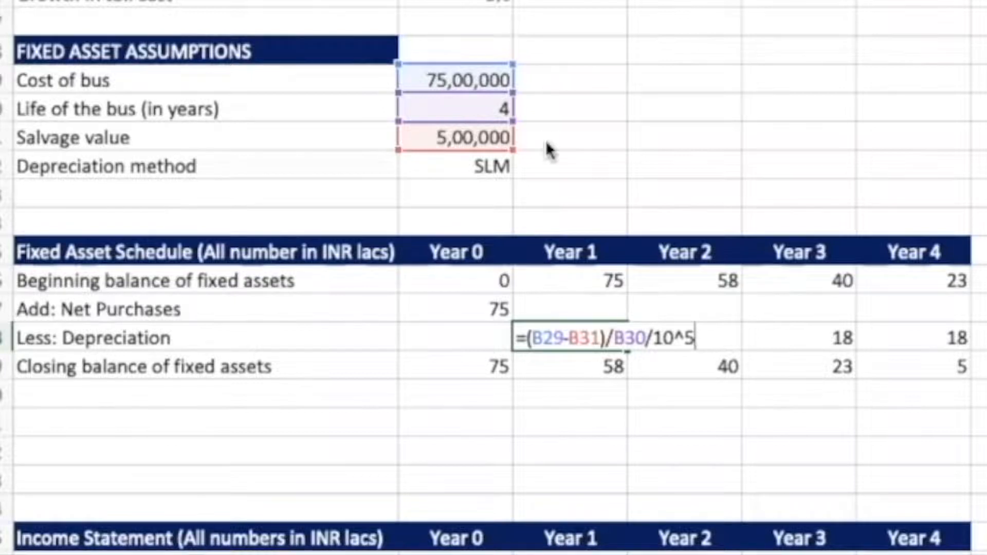
{"action": "left_click", "coordinate": [566, 397]}
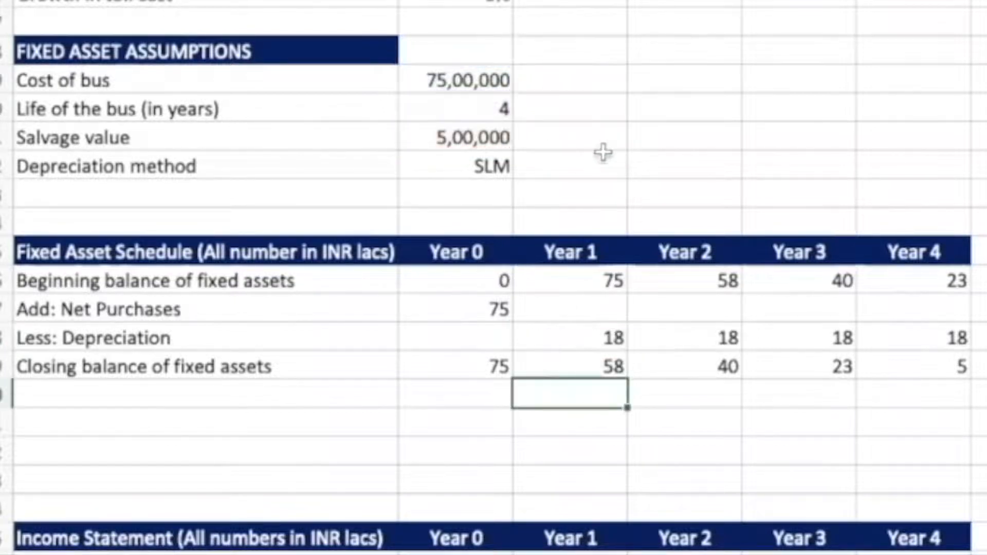
Calculate the depreciation rate in B33, below the depreciation method, with =C38/B37.
{"action": "left_click", "coordinate": [475, 183]}
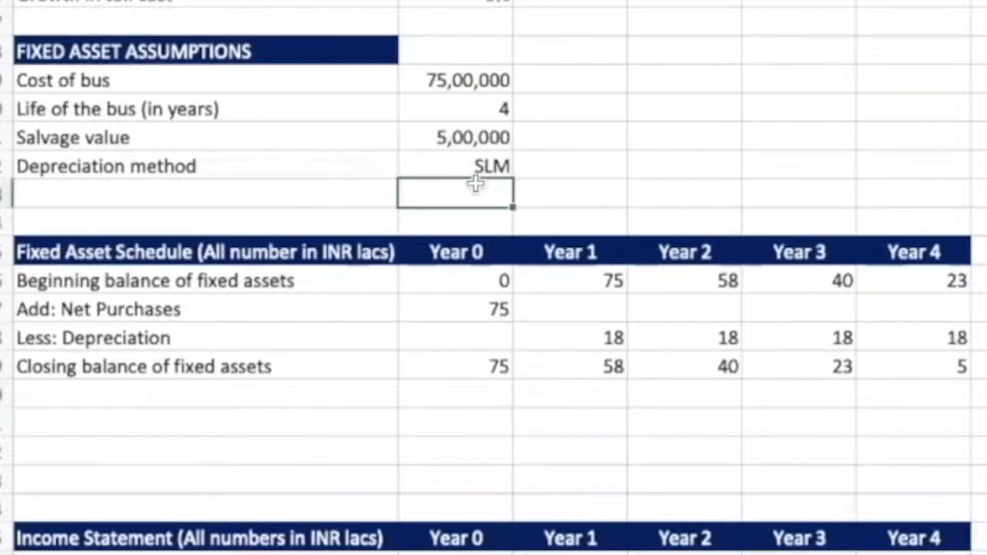
{"action": "type", "text": "="}
{"action": "left_click", "coordinate": [560, 252]}
{"action": "left_click", "coordinate": [537, 323]}
{"action": "type", "text": "/"}
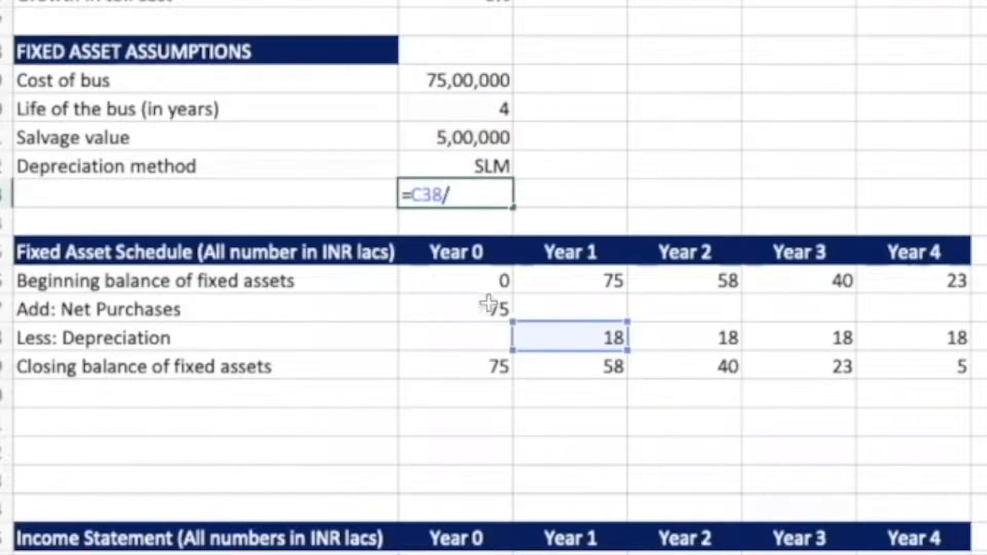
{"action": "left_click", "coordinate": [487, 304]}
{"action": "key", "text": "ctrl+Return"}
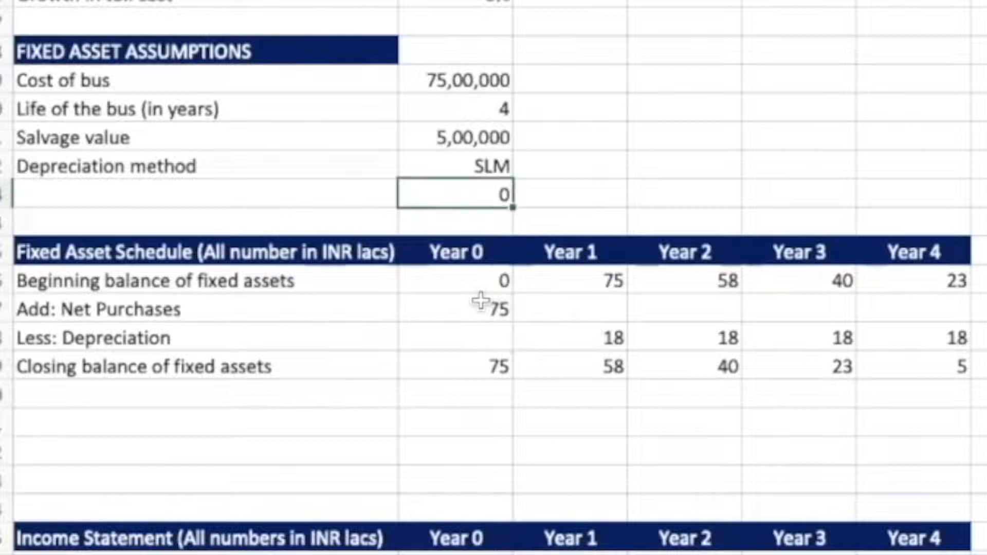
Format the rate in B33 as a percentage with two decimal places.
{"action": "key", "text": "ctrl+shift+5"}
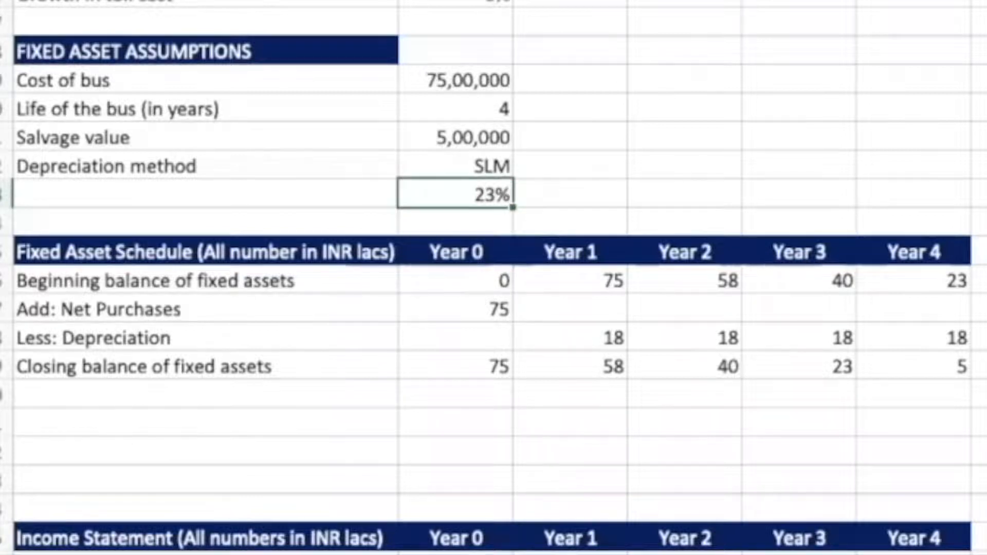
{"action": "key", "text": "alt+h"}
{"action": "key", "text": "0"}
{"action": "key", "text": "alt+h"}
{"action": "key", "text": "0"}
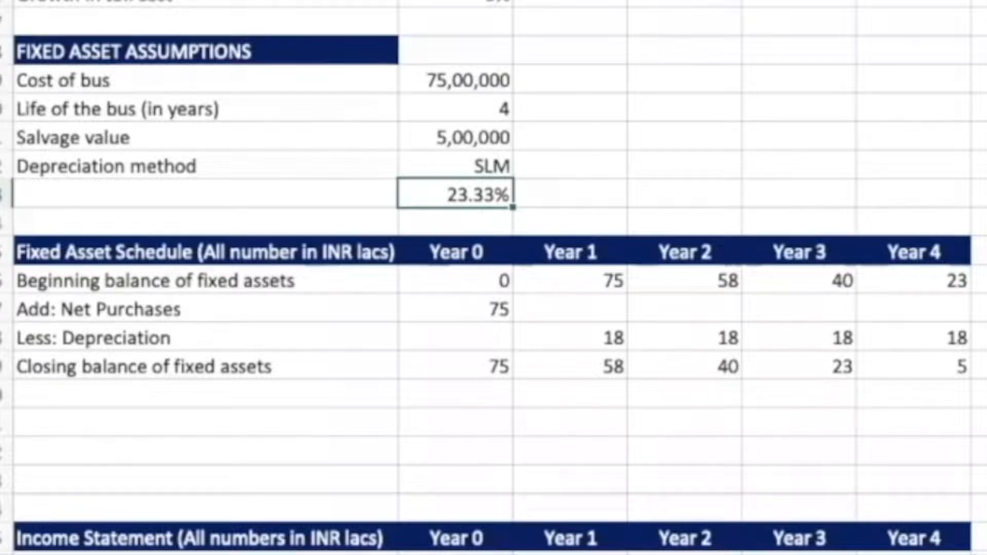
Set the life of the bus in the fixed asset assumptions to 6 years.
{"action": "left_click", "coordinate": [160, 195]}
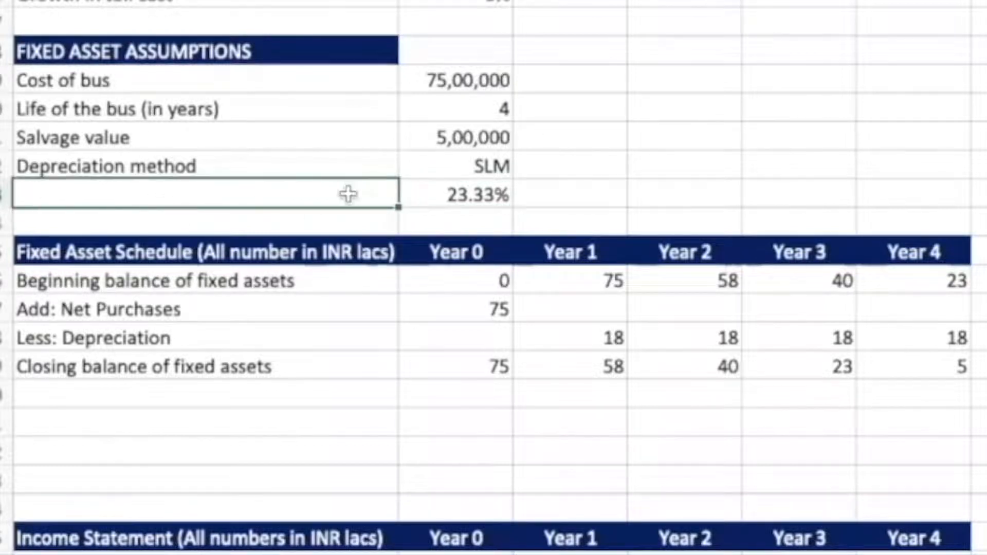
{"action": "left_click_drag", "start_coordinate": [456, 110], "coordinate": [268, 112]}
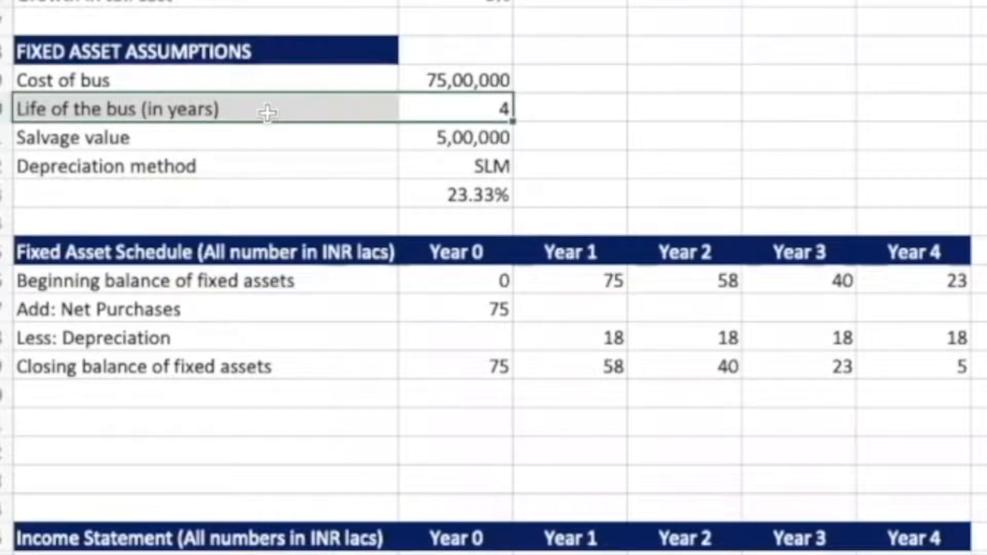
{"action": "left_click", "coordinate": [404, 108]}
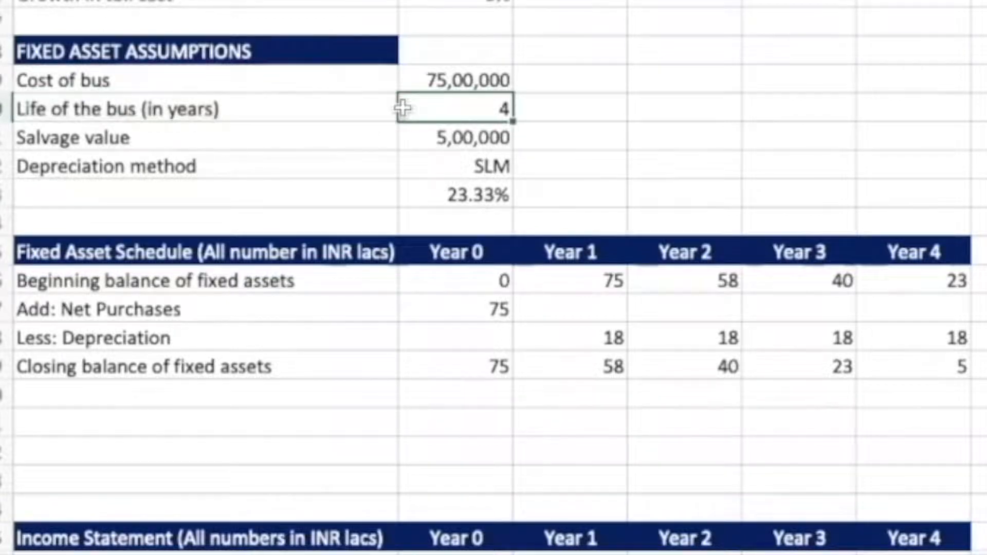
{"action": "type", "text": "6"}
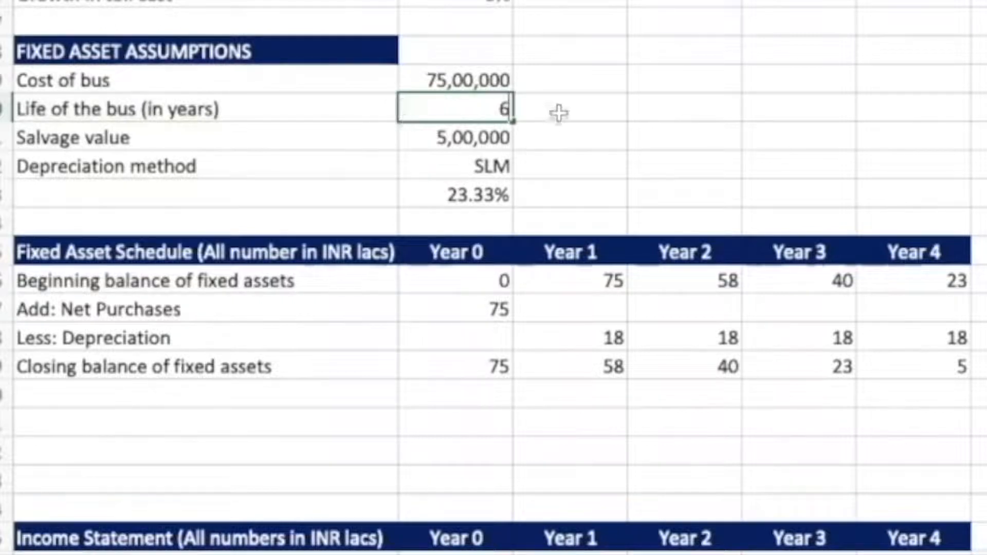
{"action": "left_click", "coordinate": [899, 374]}
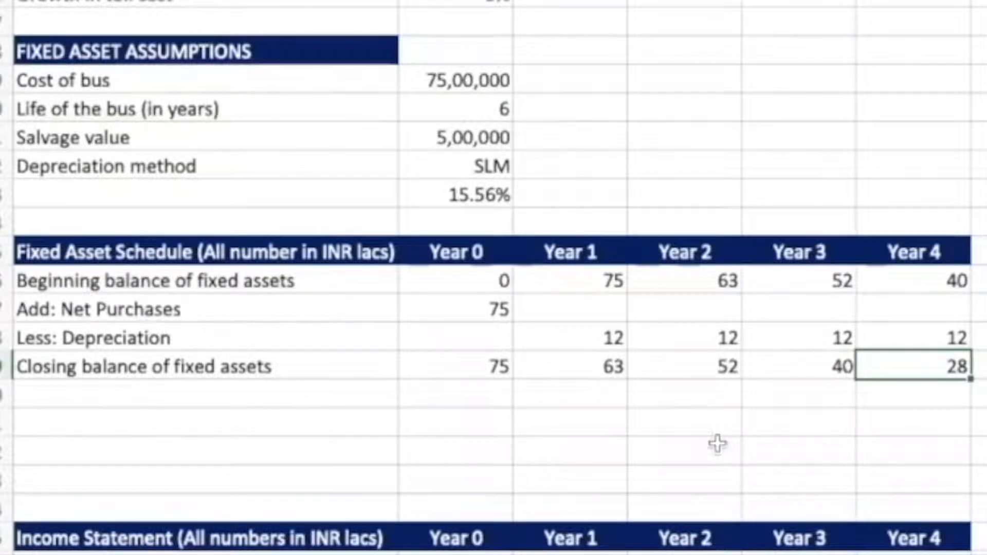
{"action": "left_click", "coordinate": [413, 111]}
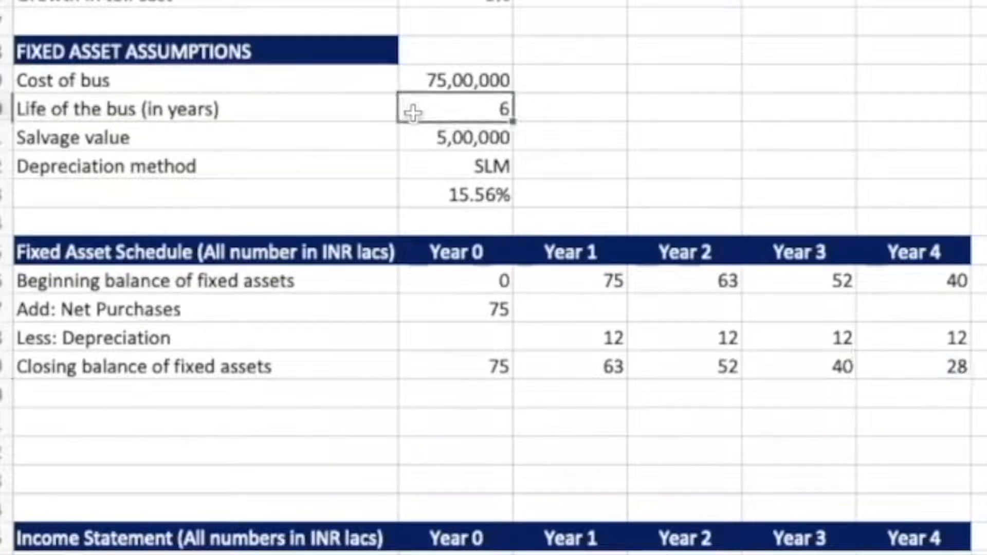
{"action": "left_click", "coordinate": [446, 179]}
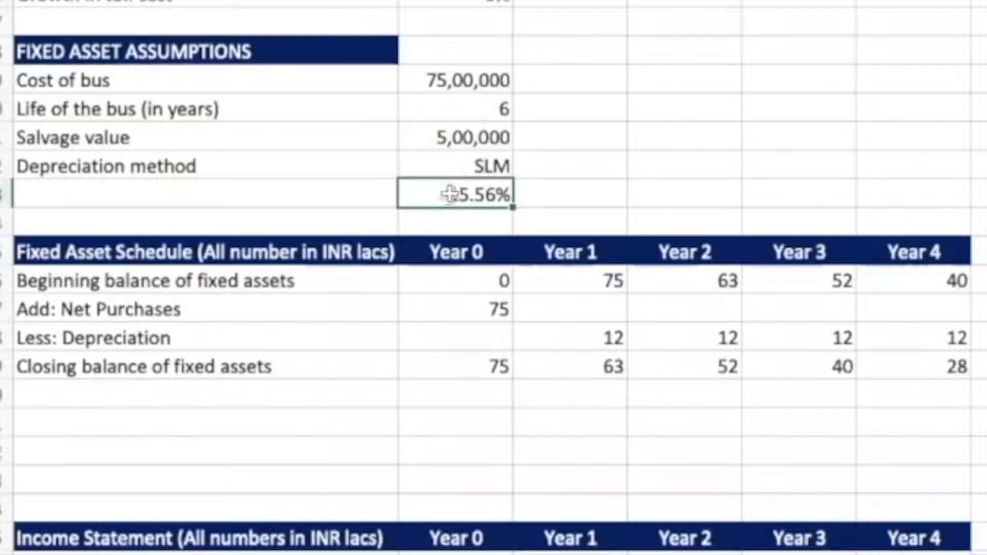
{"action": "left_click_drag", "start_coordinate": [449, 194], "coordinate": [319, 193]}
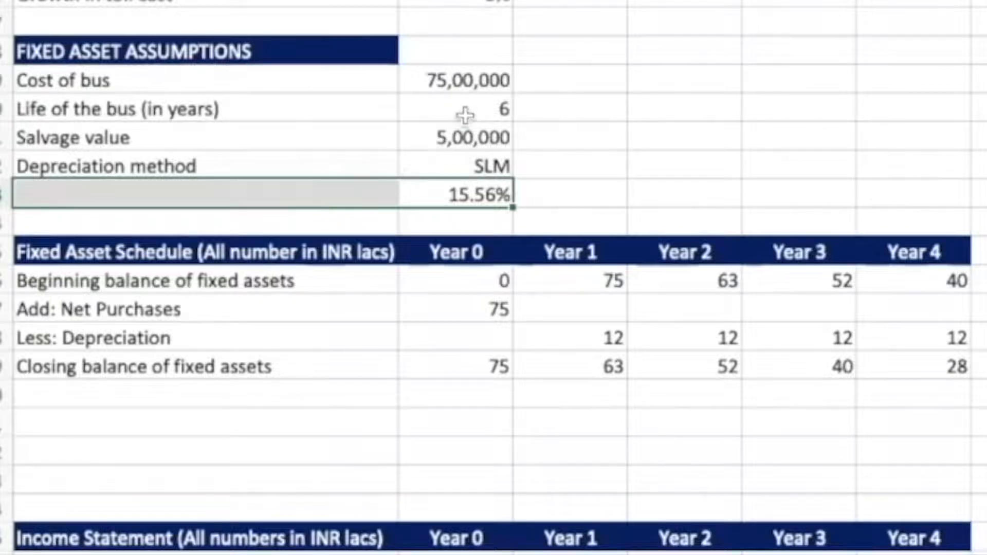
{"action": "left_click_drag", "start_coordinate": [463, 115], "coordinate": [236, 121]}
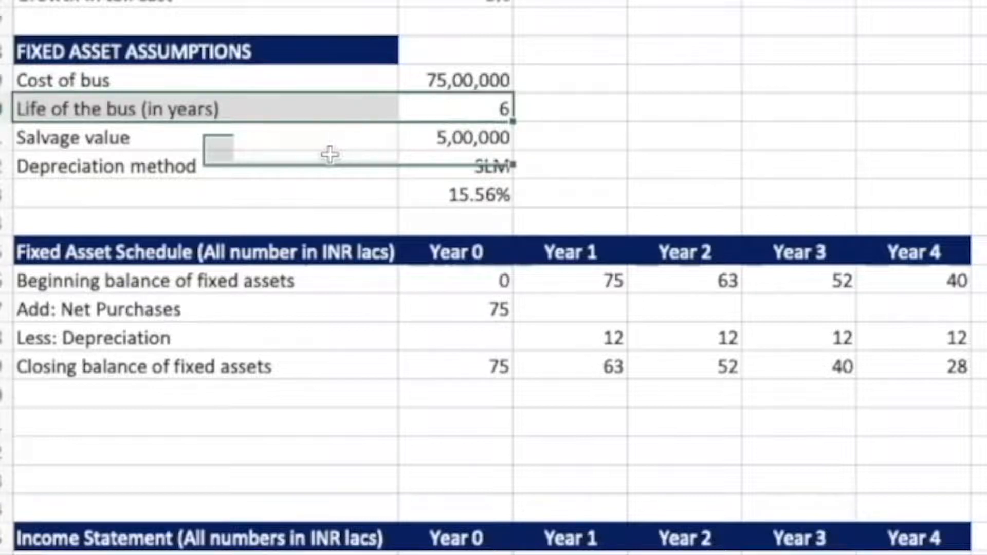
{"action": "left_click", "coordinate": [478, 116]}
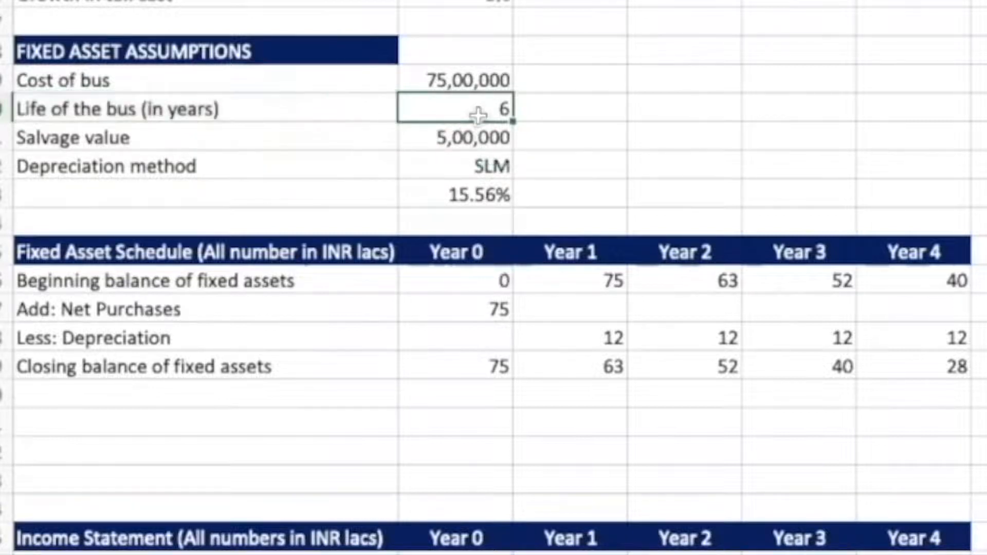
Label the percentage row below the depreciation method as "Depreciation rate".
{"action": "left_click", "coordinate": [447, 194]}
{"action": "left_click", "coordinate": [293, 196]}
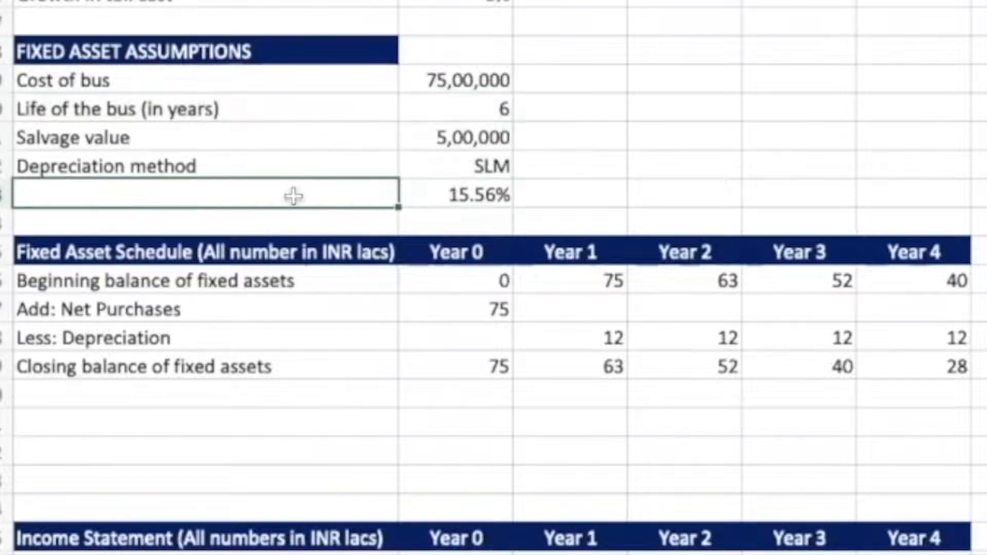
{"action": "left_click", "coordinate": [446, 196]}
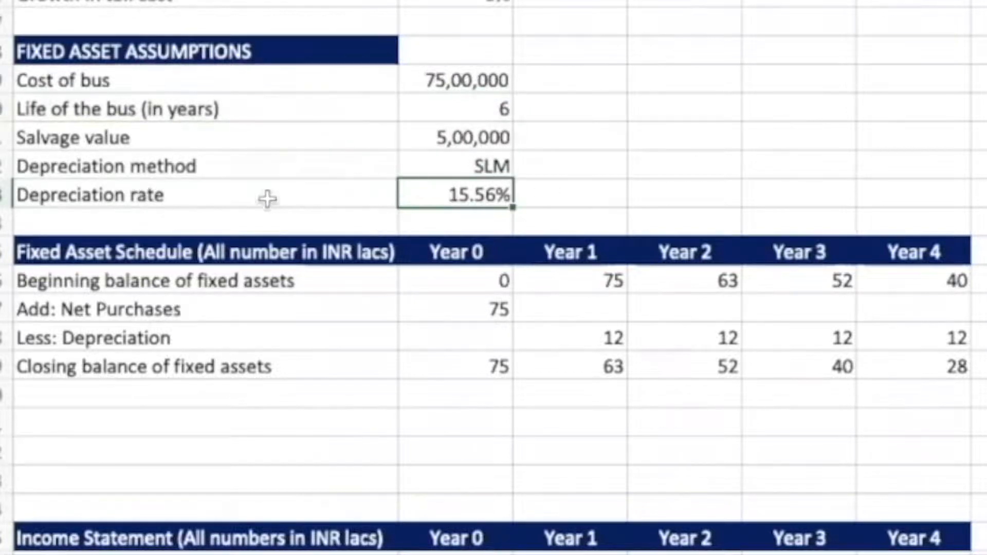
{"action": "left_click", "coordinate": [268, 199]}
{"action": "key", "text": "shift+Right"}
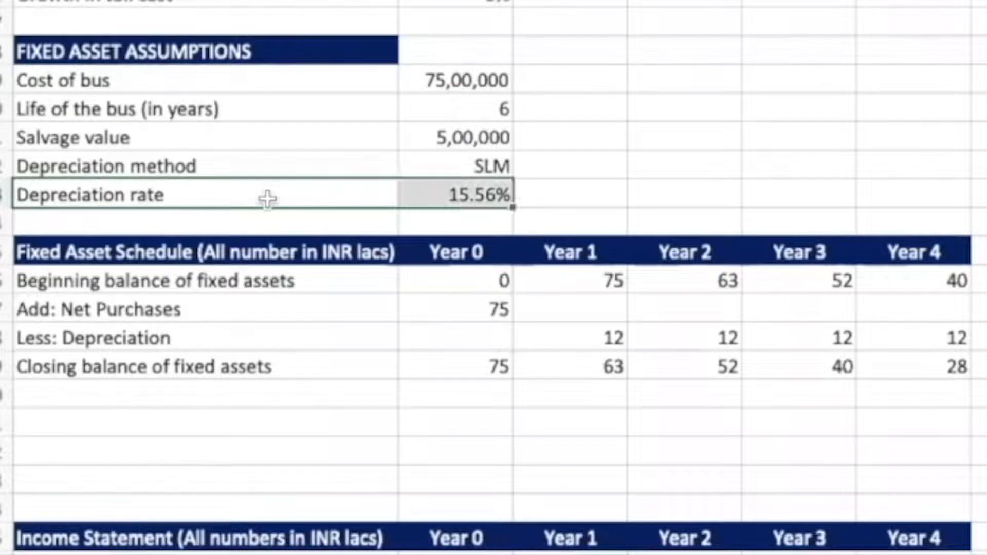
Move the depreciation rate label and value from below the fixed asset assumptions to row 41, beneath the fixed asset schedule.
{"action": "key", "text": "super+x"}
{"action": "key", "text": "Down"}
{"action": "key", "text": "Down"}
{"action": "key", "text": "Down"}
{"action": "key", "text": "Down"}
{"action": "key", "text": "Down"}
{"action": "key", "text": "Down"}
{"action": "key", "text": "Down"}
{"action": "key", "text": "Down"}
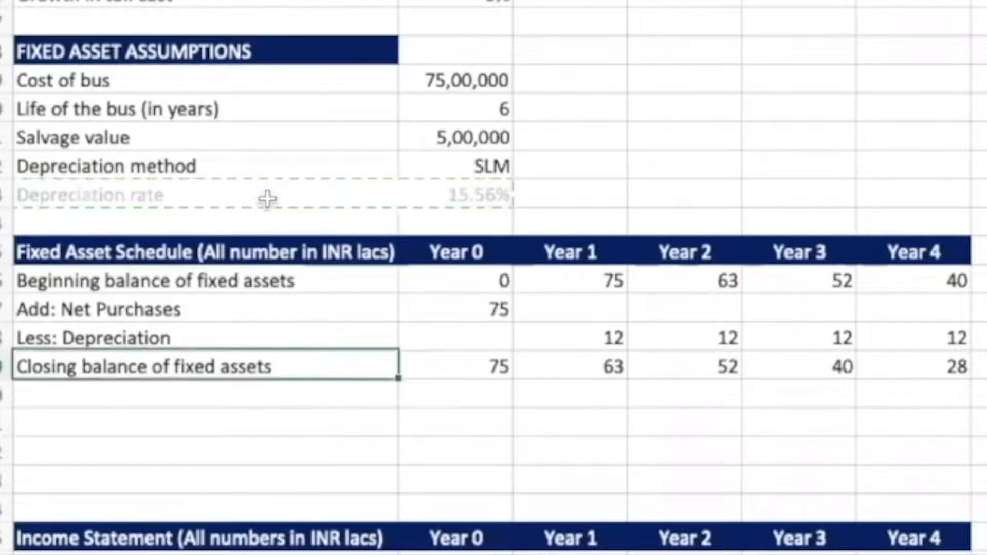
{"action": "key", "text": "ctrl+v"}
{"action": "key", "text": "Up"}
{"action": "key", "text": "Up"}
{"action": "key", "text": "Up"}
{"action": "key", "text": "Up"}
{"action": "key", "text": "Up"}
{"action": "key", "text": "Up"}
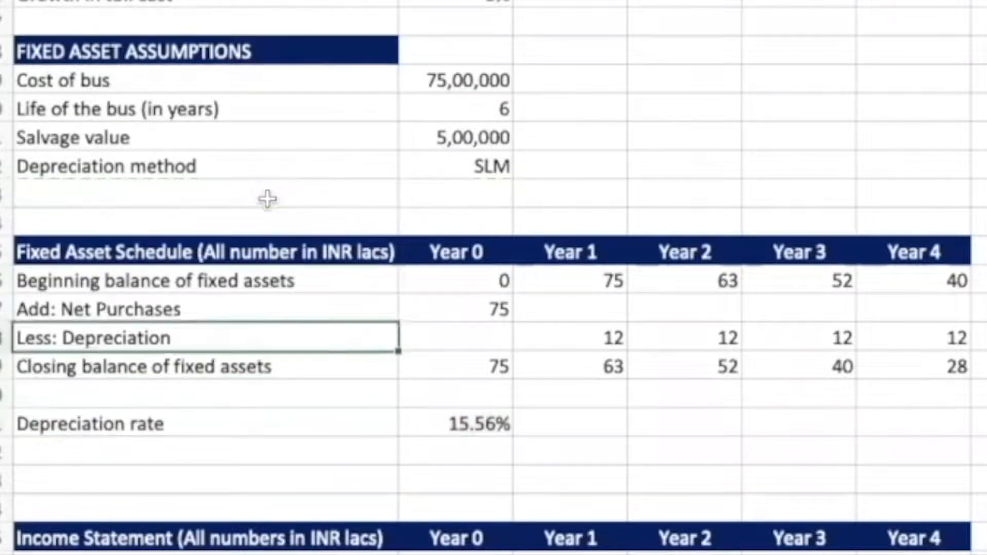
{"action": "key", "text": "shift+Down"}
{"action": "key", "text": "shift+Down"}
{"action": "key", "text": "shift+Down"}
{"action": "key", "text": "shift+Down"}
{"action": "key", "text": "shift+Down"}
{"action": "key", "text": "shift+Down"}
{"action": "key", "text": "shift+Right"}
{"action": "key", "text": "shift+Right"}
{"action": "key", "text": "shift+Right"}
{"action": "key", "text": "shift+Right"}
{"action": "key", "text": "shift+Right"}
{"action": "key", "text": "shift+Right"}
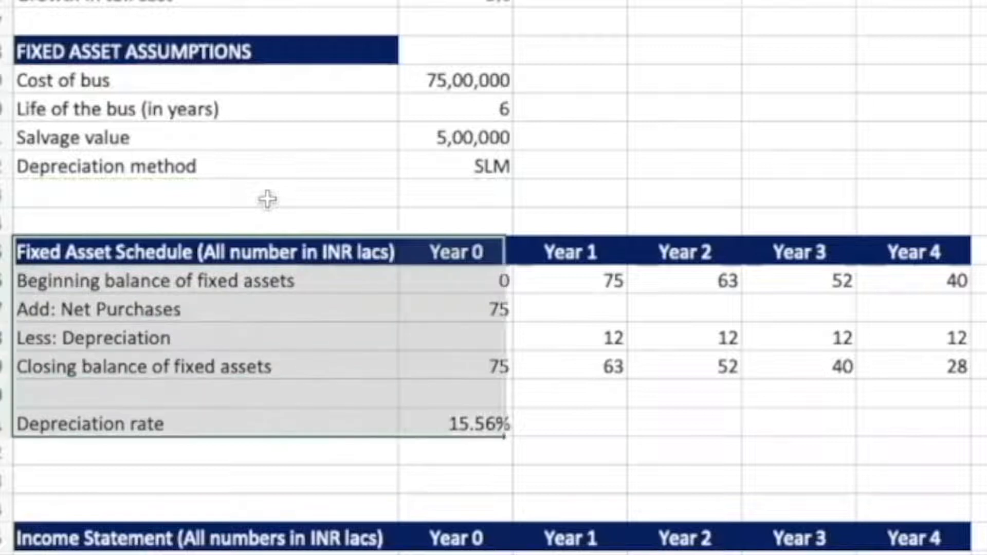
{"action": "key", "text": "Down"}
{"action": "key", "text": "Down"}
{"action": "key", "text": "Down"}
{"action": "key", "text": "Down"}
{"action": "key", "text": "Down"}
{"action": "key", "text": "Down"}
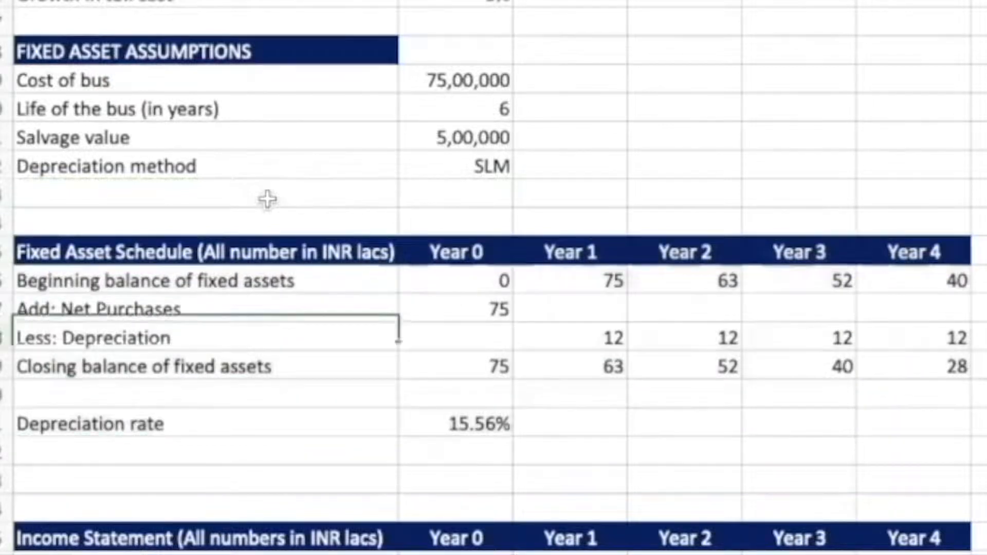
{"action": "key", "text": "Right"}
{"action": "key", "text": "F2"}
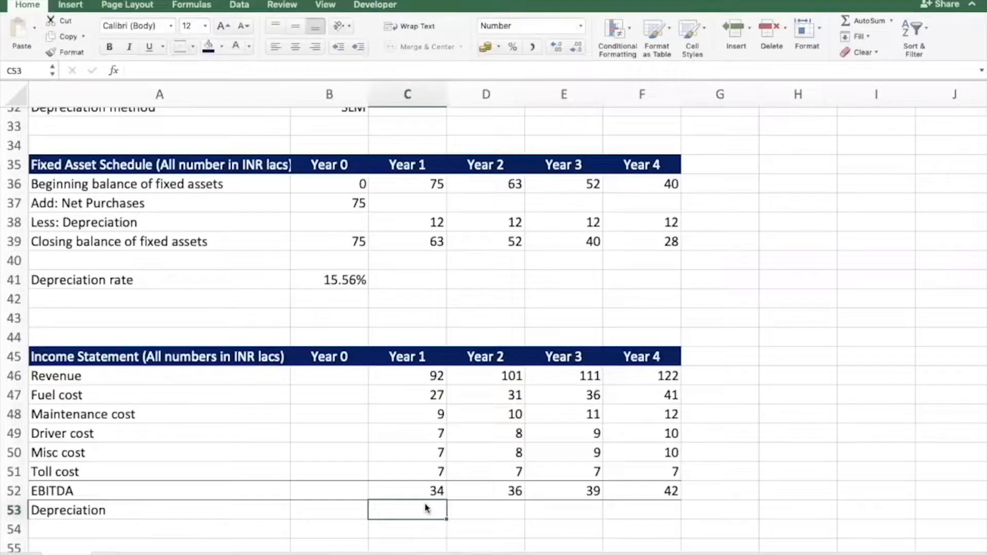
Link the income statement's Year 1 depreciation in C53 to =C38 and fill it across through Year 4.
{"action": "type", "text": "="}
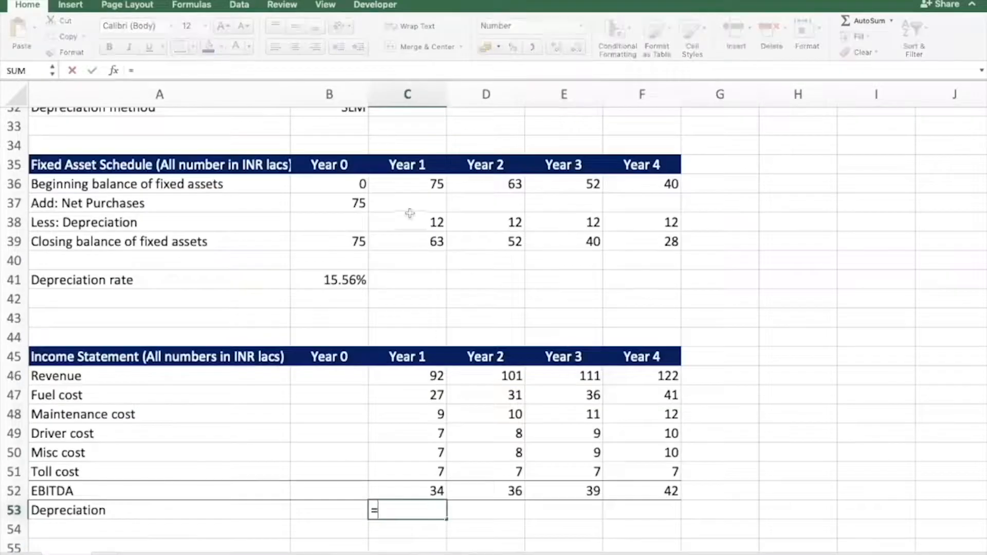
{"action": "left_click", "coordinate": [412, 221]}
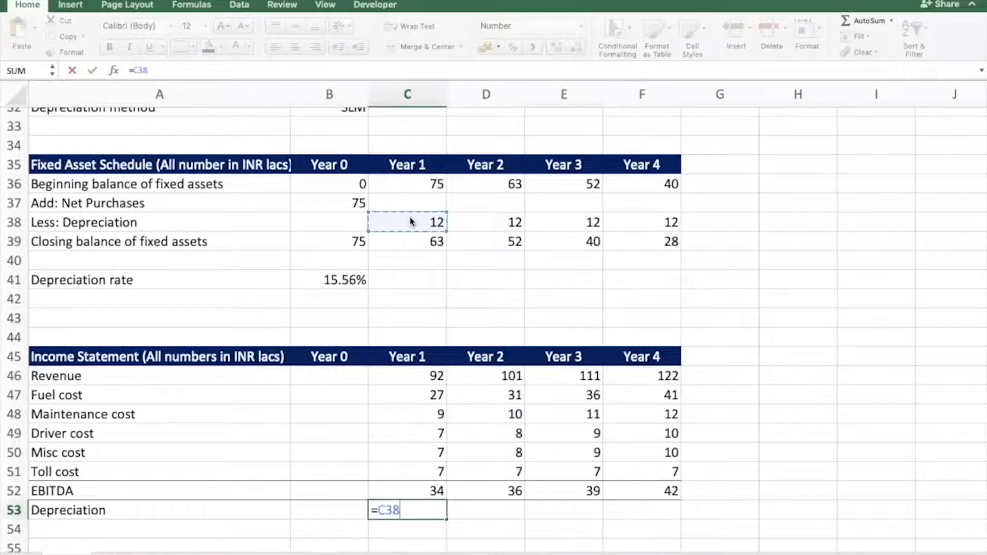
{"action": "key", "text": "ctrl+r"}
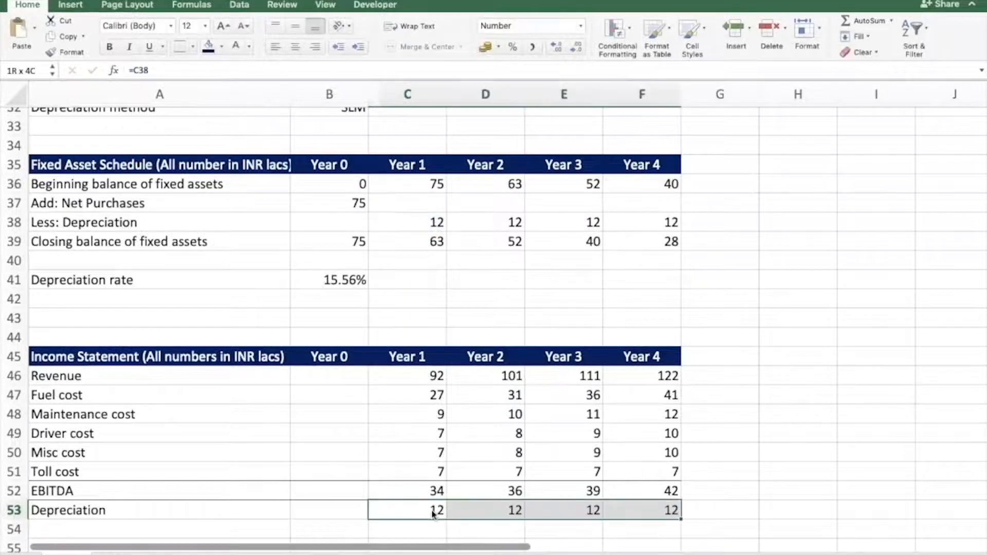
Label the row below Depreciation in the income statement as "EBIT".
{"action": "key", "text": "Down"}
{"action": "key", "text": "Left"}
{"action": "key", "text": "Left"}
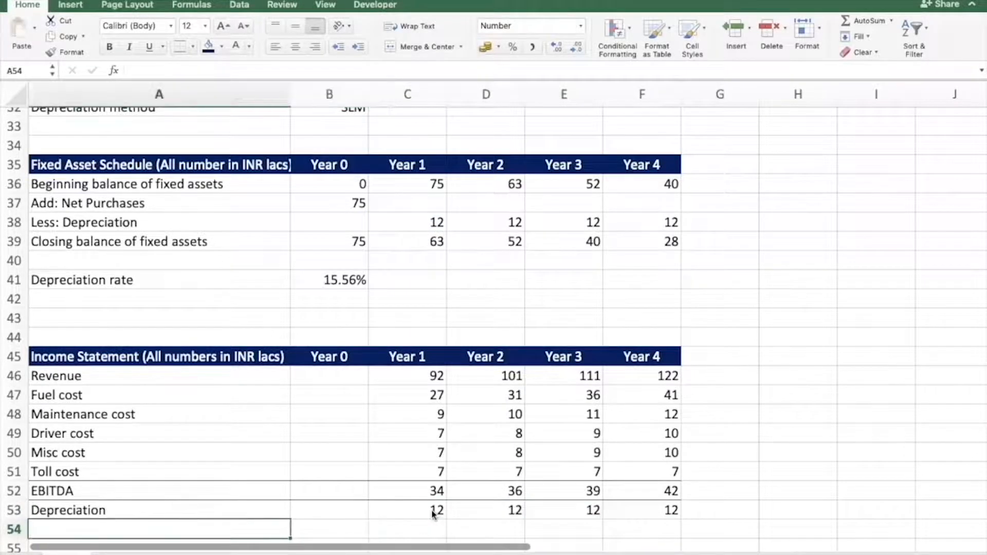
{"action": "type", "text": "EBIT"}
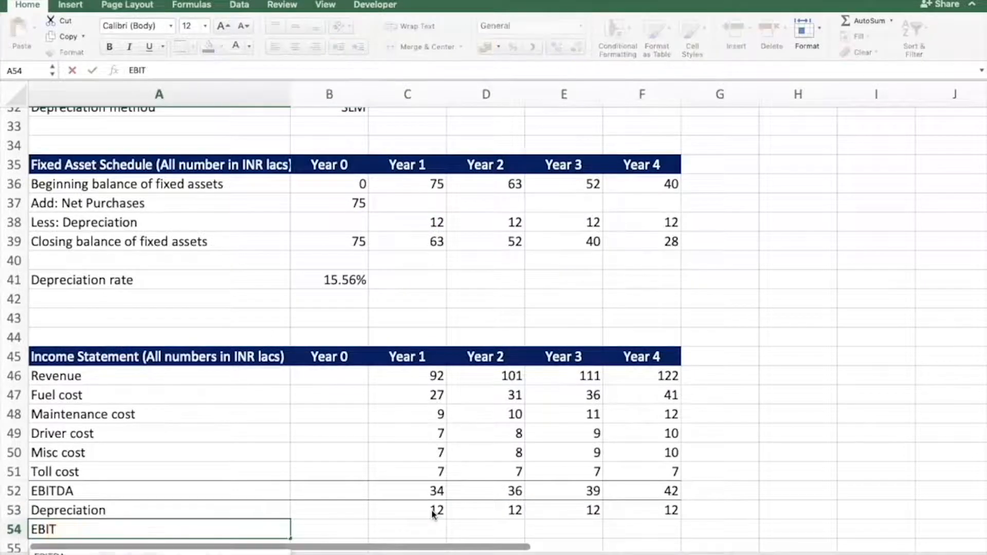
{"action": "key", "text": "Return"}
Calculate Year 1 EBIT in C54 with =C52-C53 and copy the formula across through Year 4.
{"action": "left_click", "coordinate": [433, 513]}
{"action": "type", "text": "="}
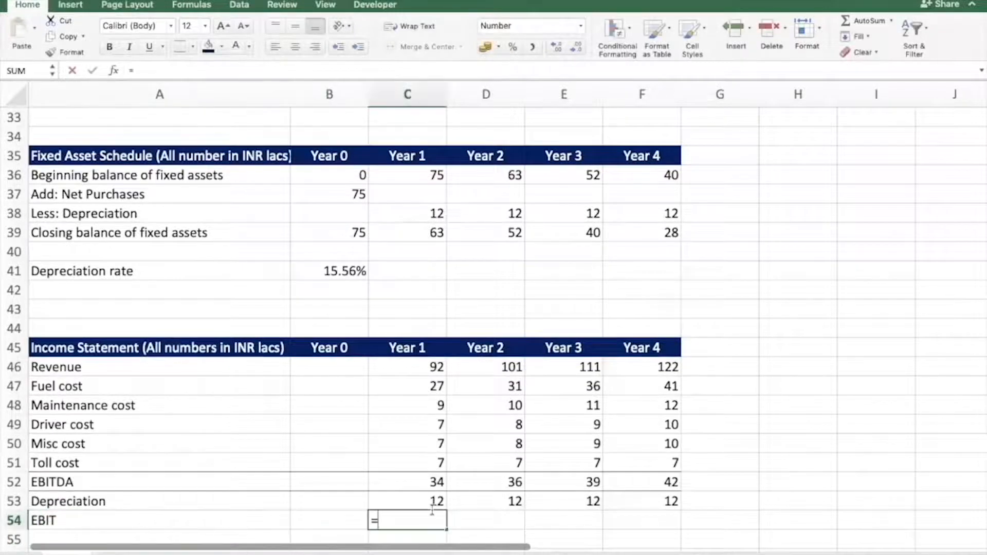
{"action": "key", "text": "Up"}
{"action": "key", "text": "Up"}
{"action": "type", "text": "-"}
{"action": "key", "text": "Up"}
{"action": "key", "text": "ctrl+Return"}
{"action": "key", "text": "ctrl+c"}
{"action": "key", "text": "shift+Right"}
{"action": "key", "text": "shift+Right"}
{"action": "key", "text": "shift+Right"}
{"action": "key", "text": "Return"}
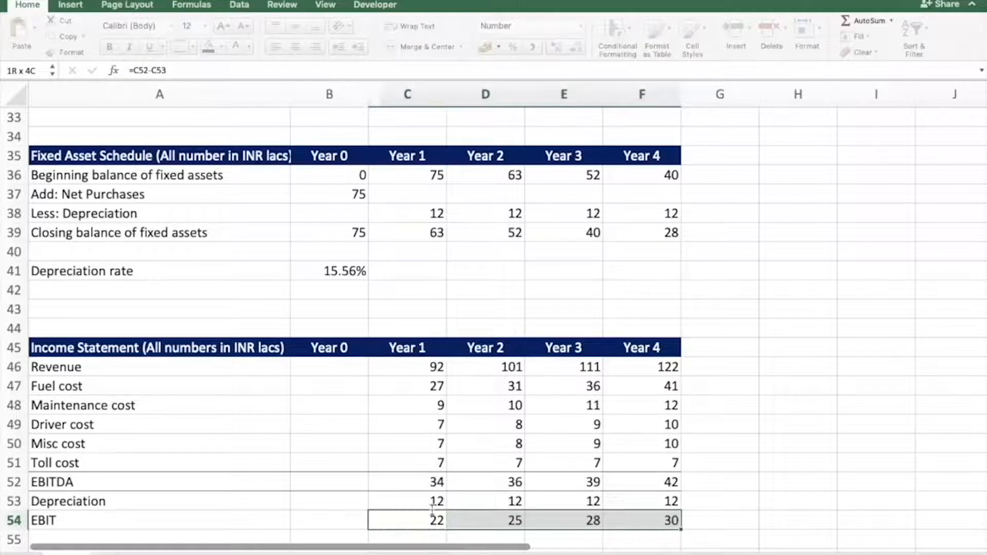
{"action": "key", "text": "Home"}
{"action": "key", "text": "shift+Right"}
{"action": "key", "text": "shift+Right"}
{"action": "key", "text": "shift+Right"}
{"action": "key", "text": "shift+Right"}
{"action": "key", "text": "shift+Right"}
{"action": "key", "text": "shift+Right"}
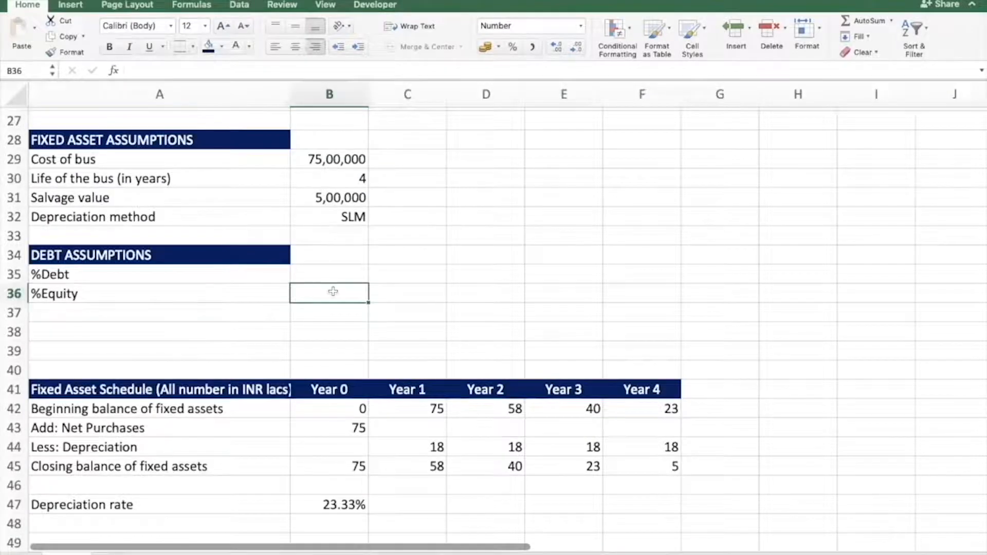
{"action": "type", "text": "="}
{"action": "key", "text": "Up"}
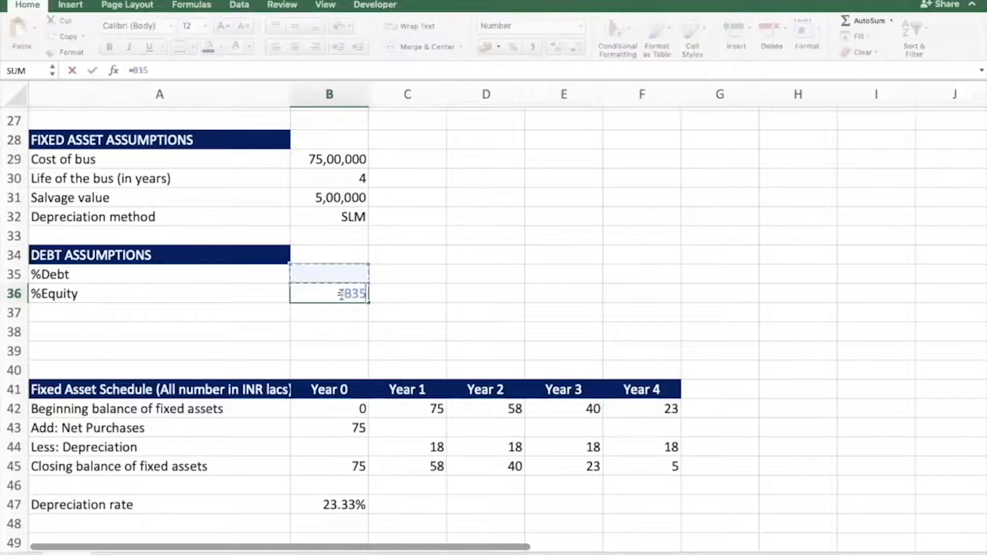
{"action": "type", "text": "-"}
{"action": "key", "text": "Escape"}
Calculate %Equity in B36 of the debt assumptions with =1-B35.
{"action": "type", "text": "=1-"}
{"action": "key", "text": "Up"}
{"action": "key", "text": "Return"}
Set %Debt in B35 to 40% and format the %Debt and %Equity values as percentages.
{"action": "key", "text": "Up"}
{"action": "key", "text": "Up"}
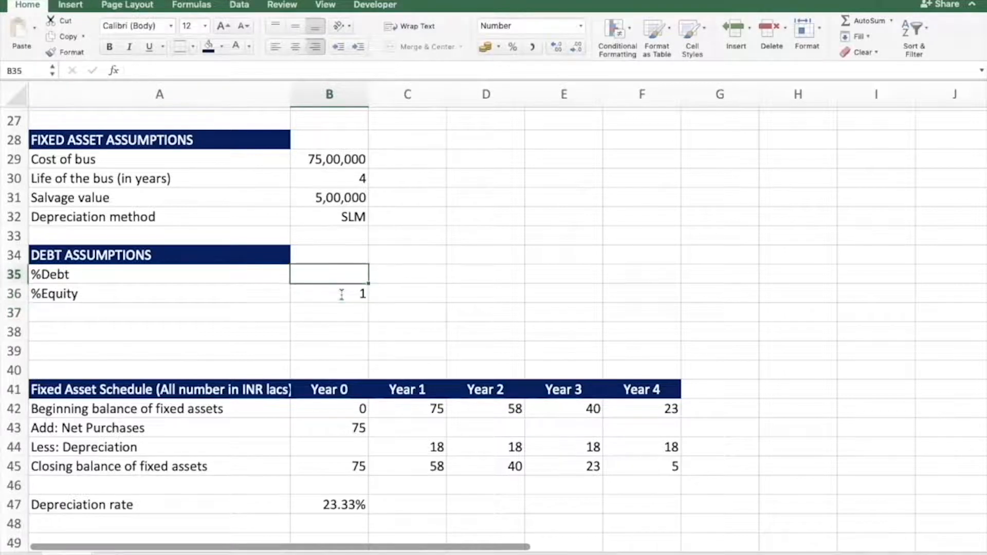
{"action": "type", "text": "40%"}
{"action": "key", "text": "Return"}
{"action": "key", "text": "Up"}
{"action": "key", "text": "shift+Down"}
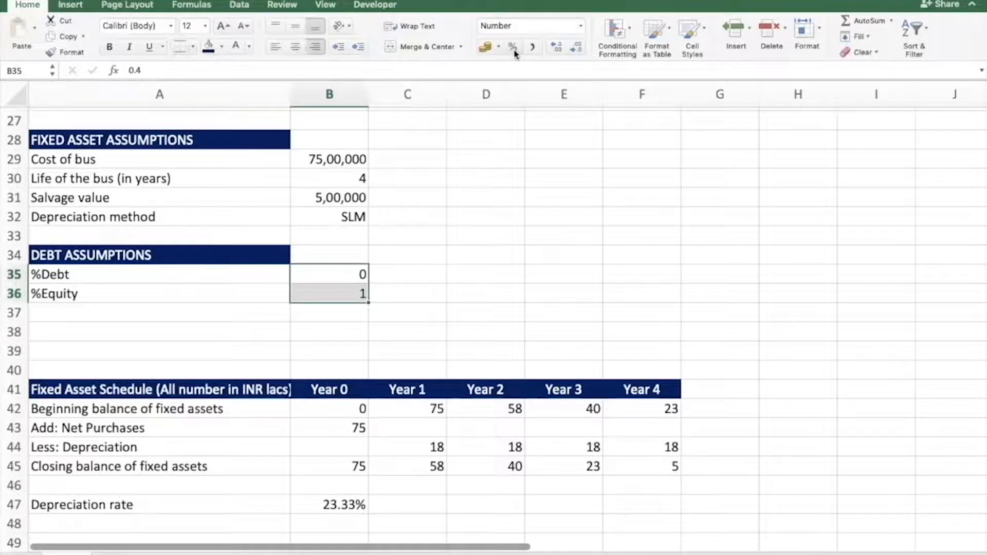
{"action": "left_click", "coordinate": [513, 48]}
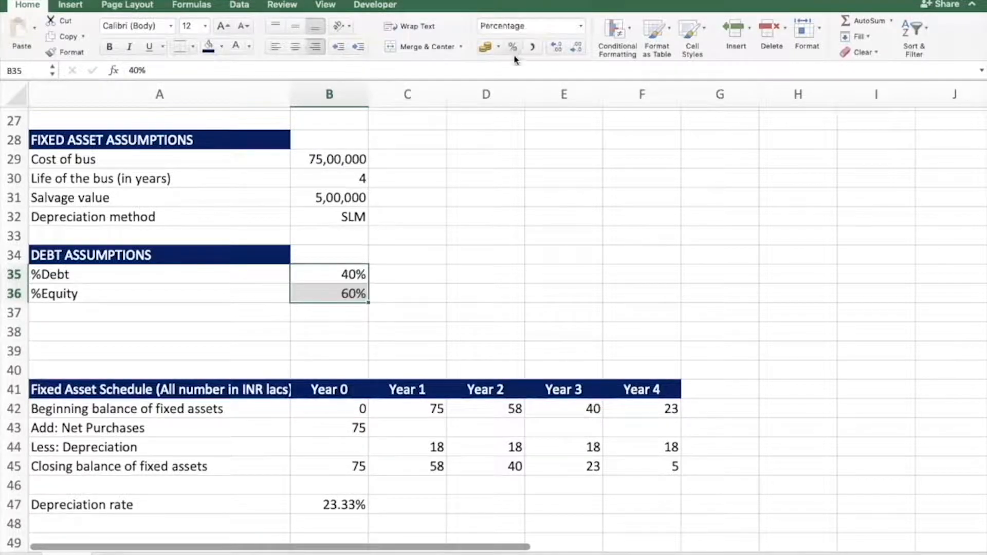
Set %Debt in the debt assumptions to 30%.
{"action": "left_click", "coordinate": [325, 296]}
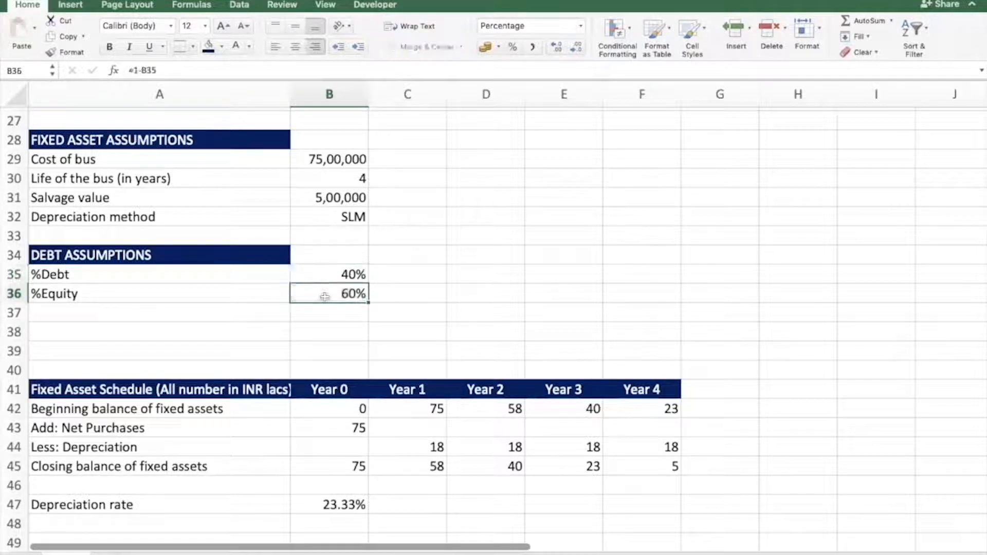
{"action": "key", "text": "Up"}
{"action": "type", "text": "30"}
{"action": "key", "text": "Return"}
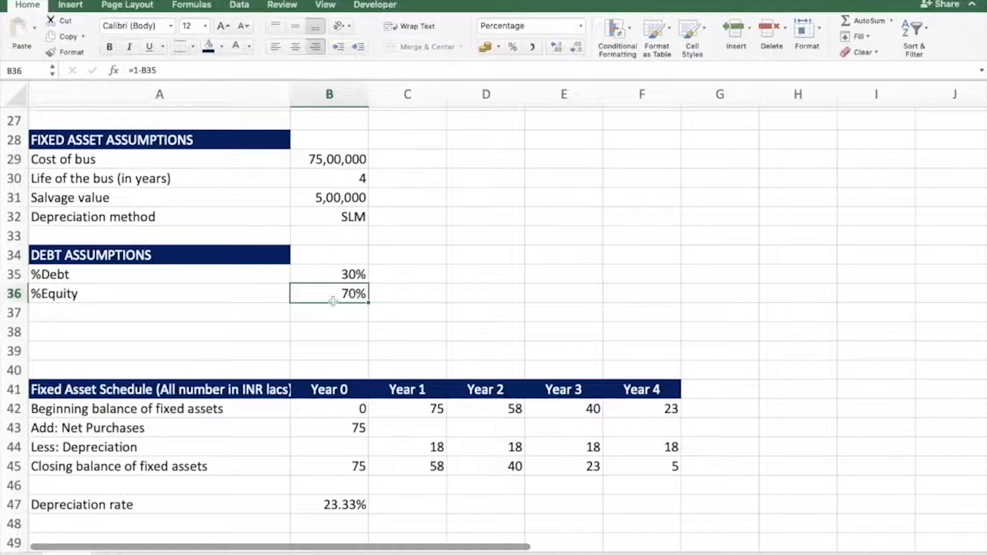
{"action": "left_click", "coordinate": [348, 273]}
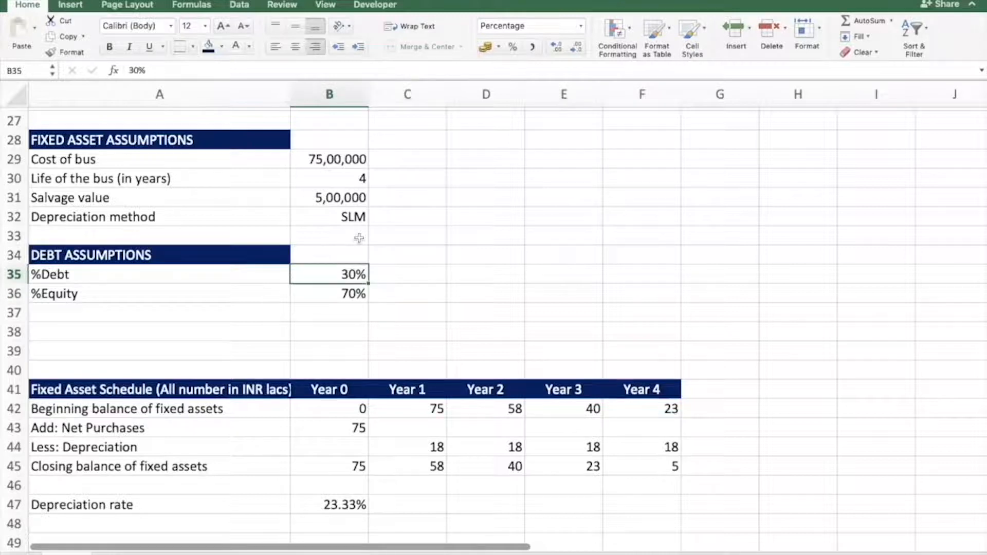
Color the revenue assumption inputs in B3:B8 with the standard blue font color.
{"action": "scroll", "coordinate": [365, 226], "scroll_direction": "up", "scroll_amount": 10}
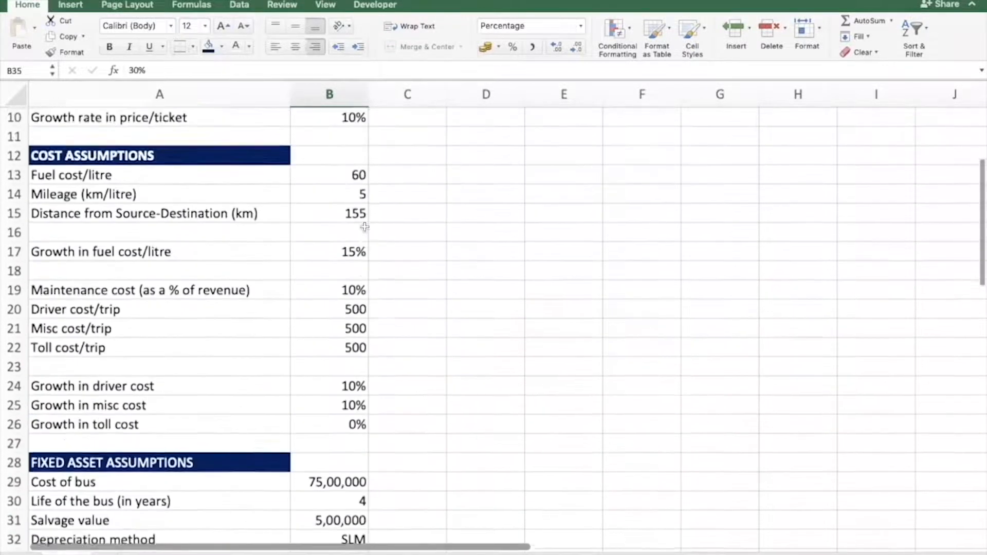
{"action": "scroll", "coordinate": [364, 226], "scroll_direction": "up", "scroll_amount": 1}
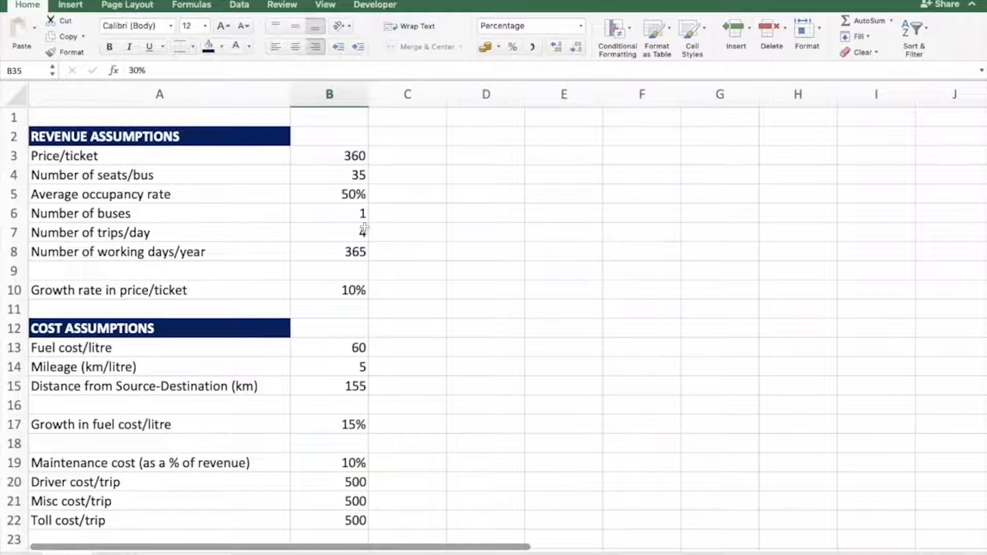
{"action": "left_click_drag", "start_coordinate": [331, 151], "coordinate": [328, 255]}
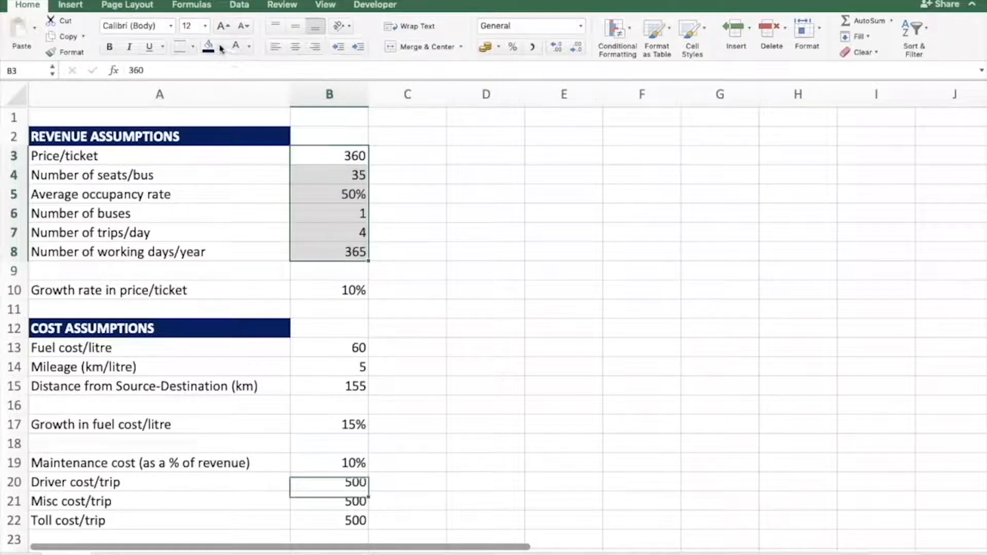
{"action": "left_click", "coordinate": [250, 48]}
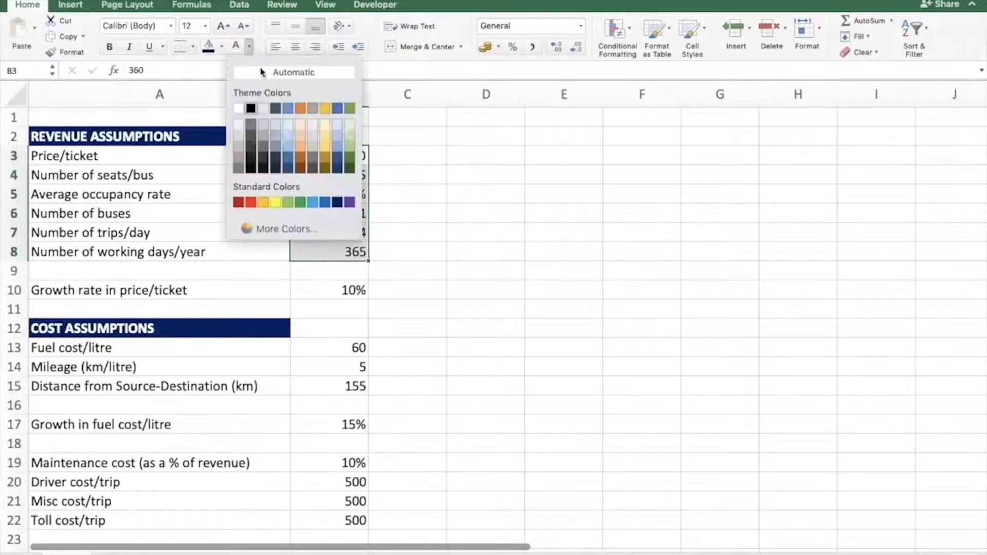
{"action": "left_click", "coordinate": [322, 201]}
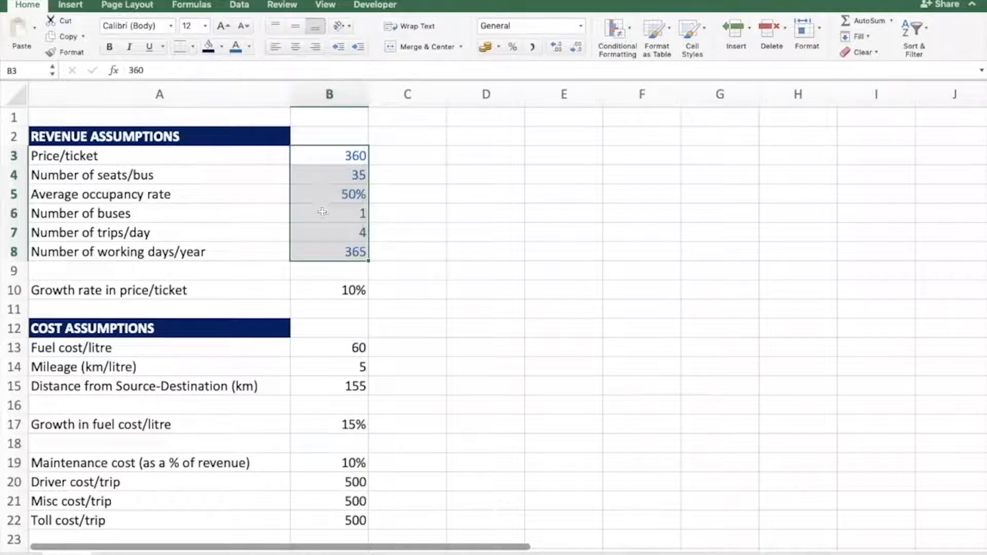
Apply the same blue font to the ticket price growth rate in B10 and the cost inputs in B13:B15, B17 and B19:B22.
{"action": "left_click", "coordinate": [323, 289]}
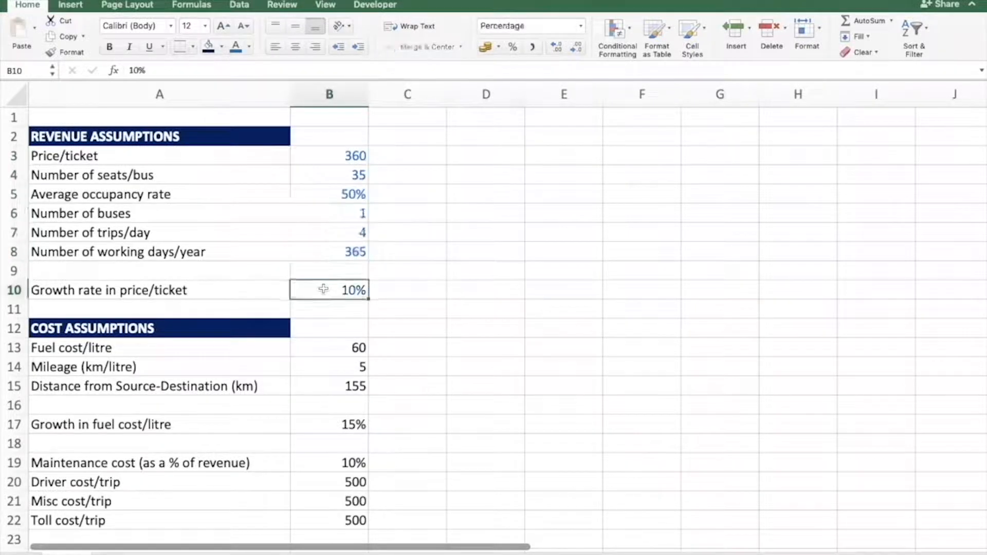
{"action": "left_click_drag", "start_coordinate": [344, 348], "coordinate": [340, 386]}
{"action": "key", "text": "super+y"}
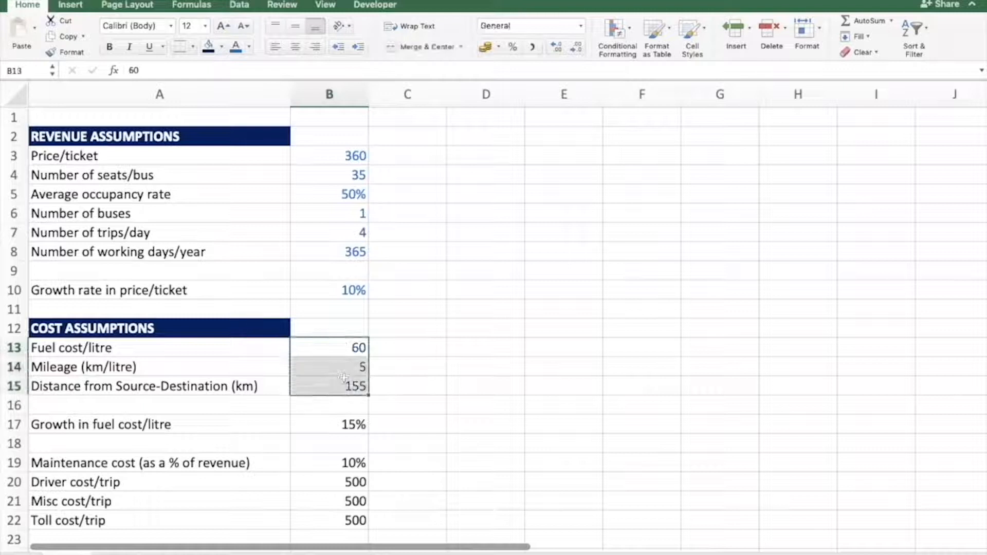
{"action": "left_click", "coordinate": [341, 423]}
{"action": "left_click_drag", "start_coordinate": [342, 459], "coordinate": [343, 520]}
{"action": "key", "text": "super+y"}
Apply the blue font to the cost growth rates in B24:B26, the fixed asset assumptions in B29:B32 and %Debt in B35.
{"action": "scroll", "coordinate": [384, 425], "scroll_direction": "down", "scroll_amount": 4}
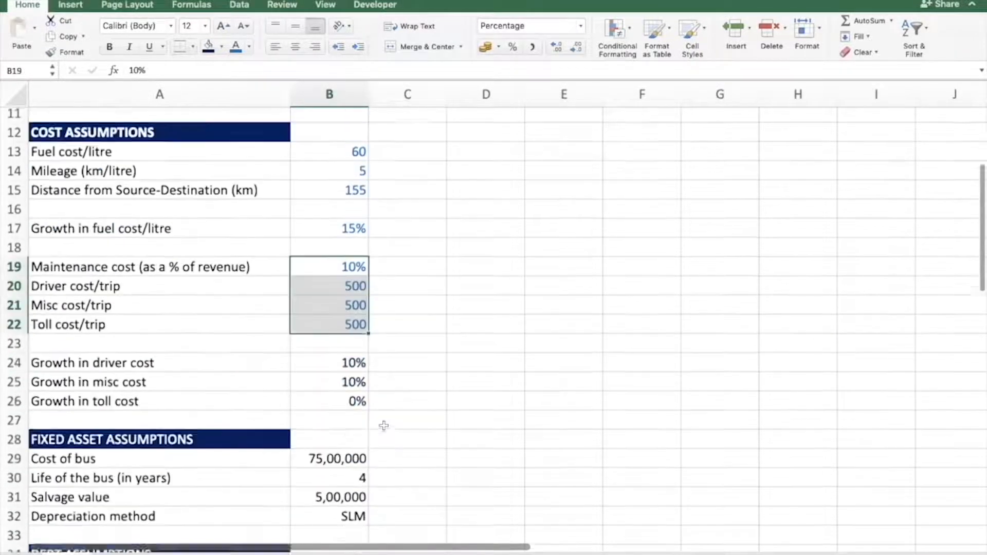
{"action": "left_click_drag", "start_coordinate": [358, 329], "coordinate": [356, 409]}
{"action": "key", "text": "super+y"}
{"action": "scroll", "coordinate": [358, 385], "scroll_direction": "down", "scroll_amount": 1}
{"action": "scroll", "coordinate": [355, 408], "scroll_direction": "down", "scroll_amount": 1}
{"action": "left_click", "coordinate": [353, 418]}
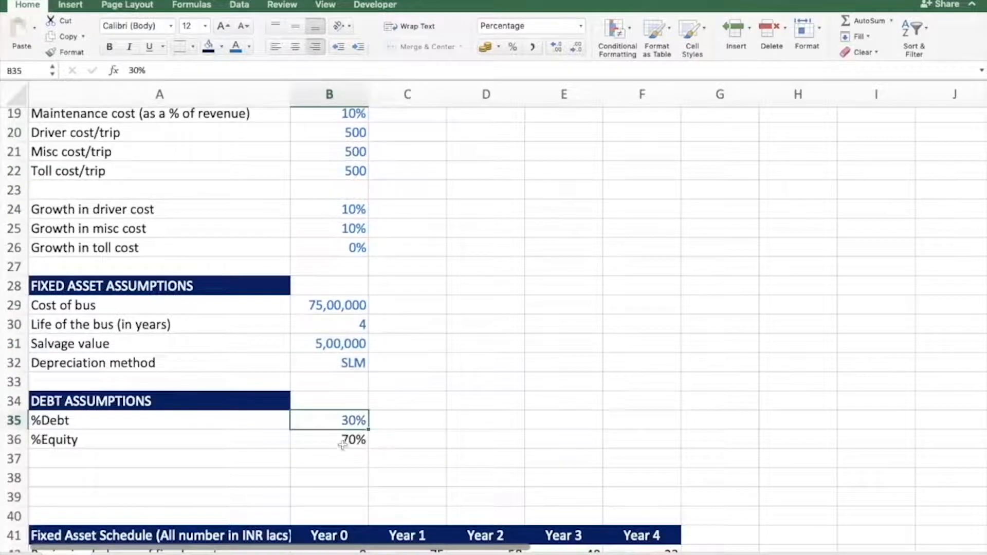
{"action": "left_click", "coordinate": [340, 440]}
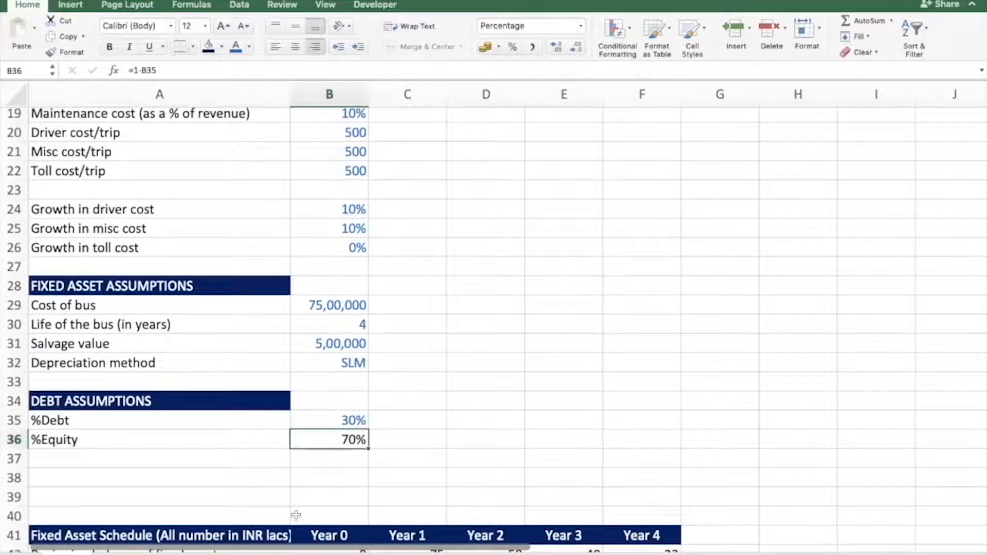
{"action": "key", "text": "F2"}
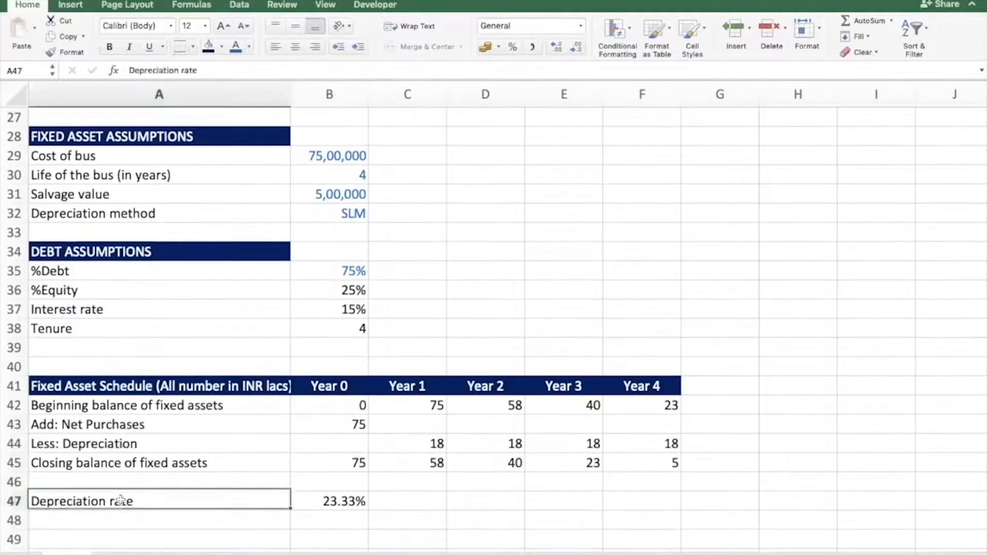
{"action": "key", "text": "Return"}
{"action": "key", "text": "Return"}
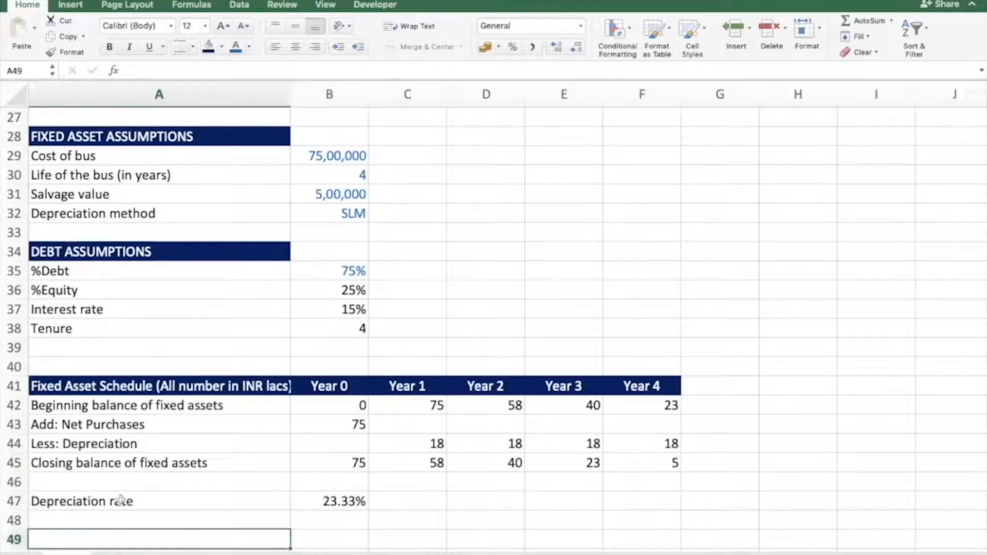
{"action": "key", "text": "shift+space"}
{"action": "key", "text": "Up"}
{"action": "key", "text": "Up"}
{"action": "key", "text": "Up"}
{"action": "key", "text": "Up"}
{"action": "key", "text": "Up"}
{"action": "key", "text": "Up"}
{"action": "key", "text": "Up"}
{"action": "key", "text": "Up"}
{"action": "key", "text": "Up"}
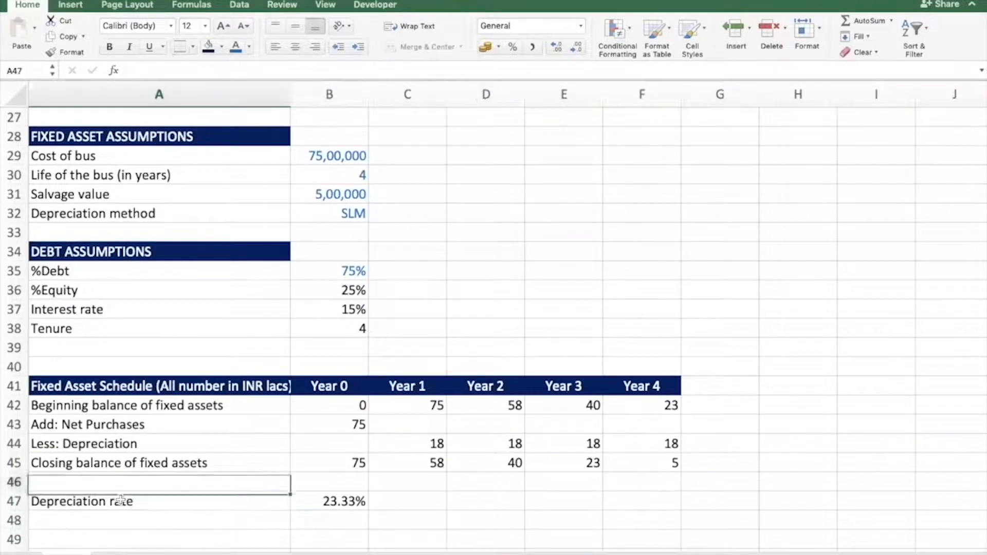
{"action": "key", "text": "Up"}
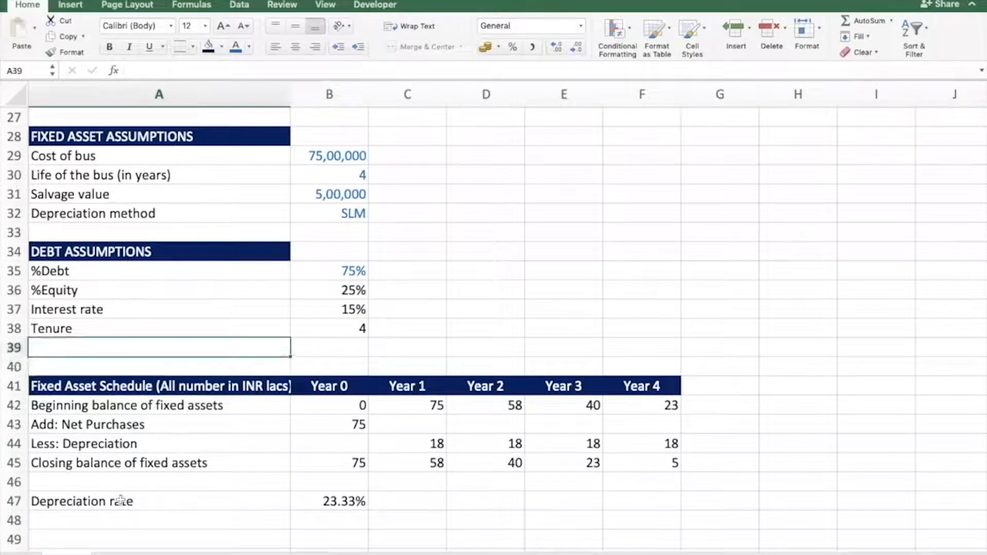
{"action": "key", "text": "Down"}
{"action": "key", "text": "Down"}
{"action": "key", "text": "Up"}
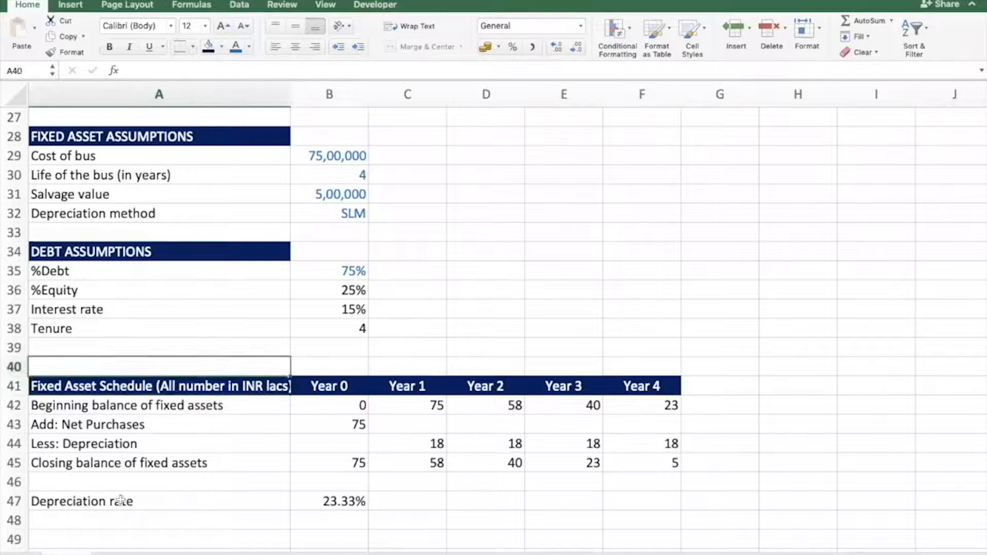
Insert rows above the Fixed Asset Schedule for a debt schedule and label its first line in A41 Beginning balance of Debt.
{"action": "key", "text": "shift+space"}
{"action": "key", "text": "ctrl+shift+plus"}
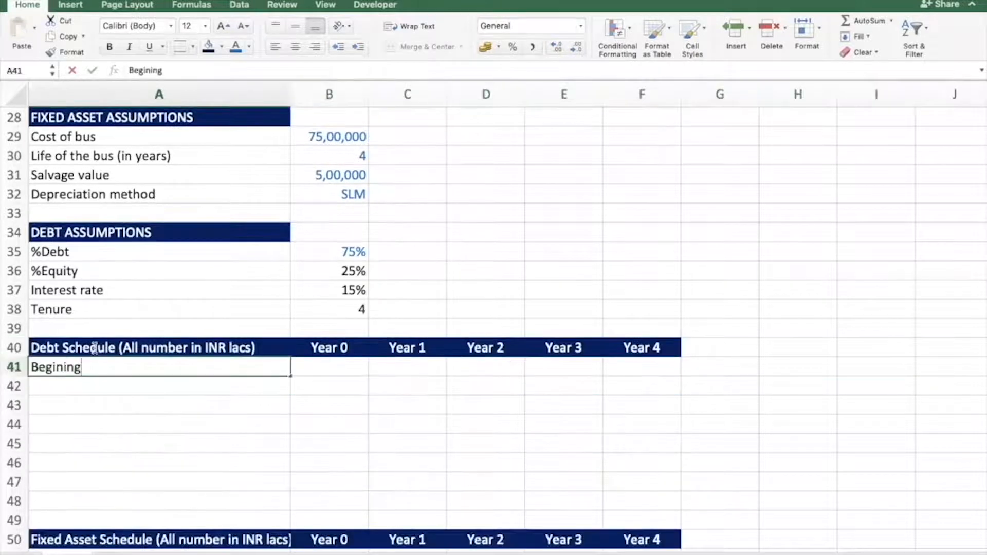
{"action": "key", "text": "BackSpace"}
{"action": "key", "text": "BackSpace"}
{"action": "key", "text": "BackSpace"}
{"action": "type", "text": "ning balance of "}
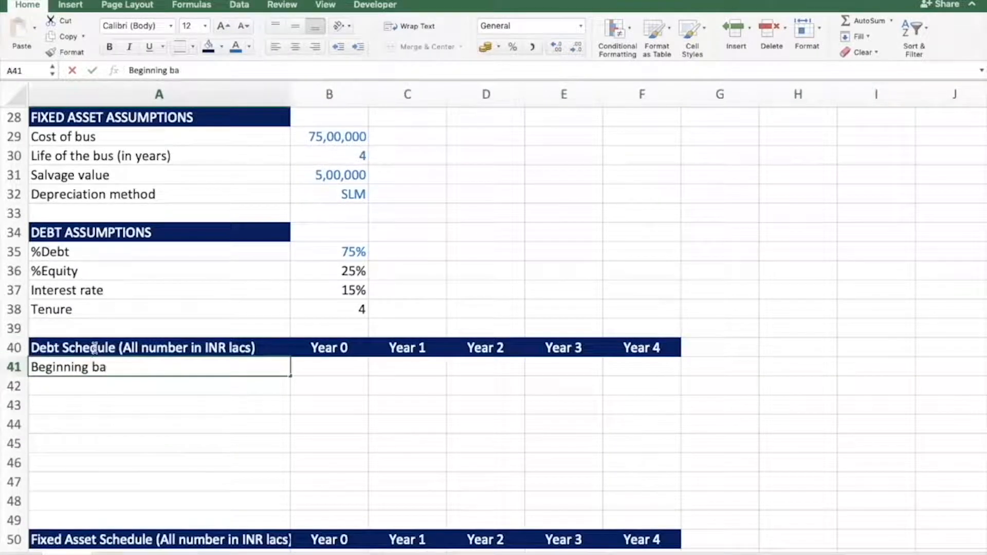
{"action": "type", "text": "Debt"}
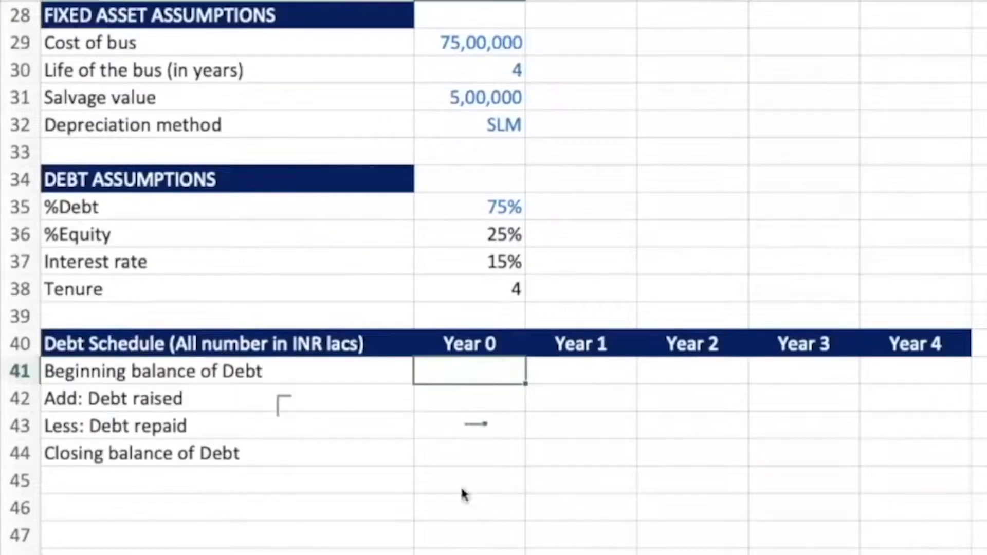
Enter 0 as the Year 0 beginning debt balance and calculate the closing balance in B44 as B41+B42-B43.
{"action": "type", "text": "0"}
{"action": "key", "text": "Return"}
{"action": "left_click", "coordinate": [326, 419]}
{"action": "type", "text": "="}
{"action": "key", "text": "Up"}
{"action": "key", "text": "Up"}
{"action": "key", "text": "Up"}
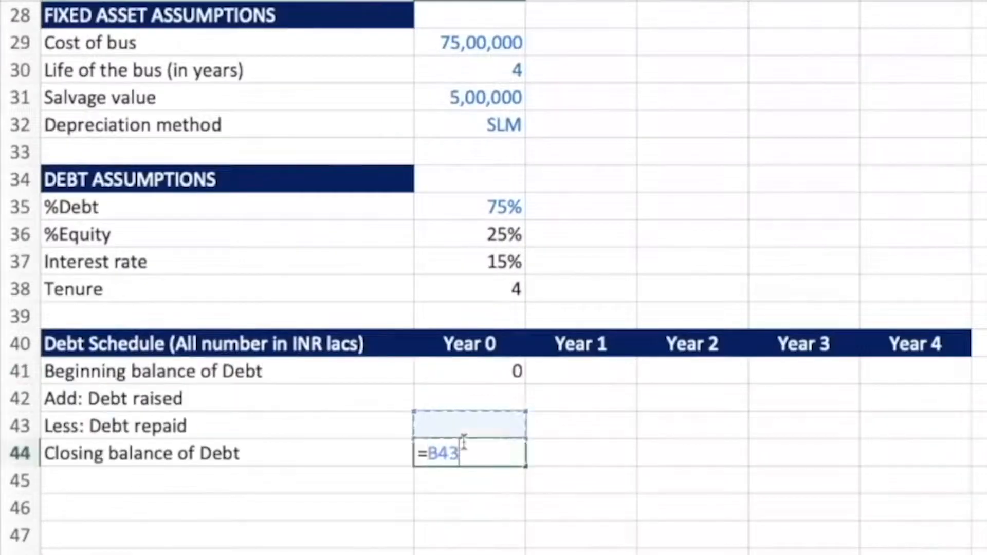
{"action": "type", "text": "+"}
{"action": "key", "text": "Up"}
{"action": "key", "text": "Up"}
{"action": "type", "text": "-"}
{"action": "key", "text": "Up"}
{"action": "key", "text": "Return"}
Link the Year 1 beginning debt balance in C41 to the Year 0 closing balance in B44.
{"action": "key", "text": "Up"}
{"action": "key", "text": "Up"}
{"action": "key", "text": "Up"}
{"action": "key", "text": "Up"}
{"action": "key", "text": "Right"}
{"action": "type", "text": "="}
{"action": "key", "text": "Down"}
{"action": "key", "text": "Down"}
{"action": "key", "text": "Down"}
{"action": "key", "text": "Left"}
{"action": "key", "text": "Return"}
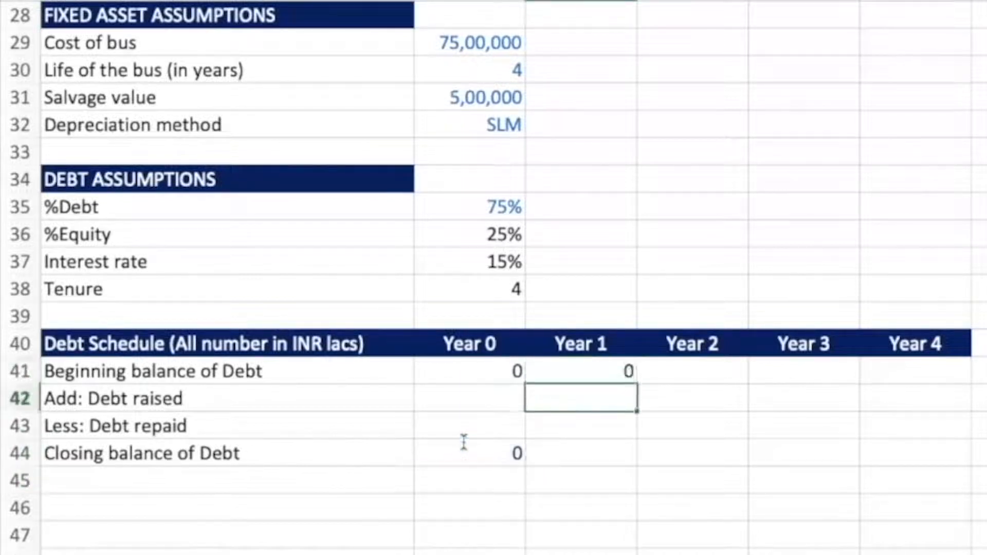
Copy the beginning debt balance formula from C41 across through Year 4.
{"action": "key", "text": "Up"}
{"action": "key", "text": "ctrl+c"}
{"action": "key", "text": "shift+Right"}
{"action": "key", "text": "shift+Right"}
{"action": "key", "text": "shift+Right"}
{"action": "key", "text": "ctrl+v"}
Copy the closing debt balance formula from B44 across Years 1 to 4.
{"action": "key", "text": "Down"}
{"action": "key", "text": "Down"}
{"action": "key", "text": "Down"}
{"action": "key", "text": "Left"}
{"action": "key", "text": "ctrl+c"}
{"action": "key", "text": "shift+Right"}
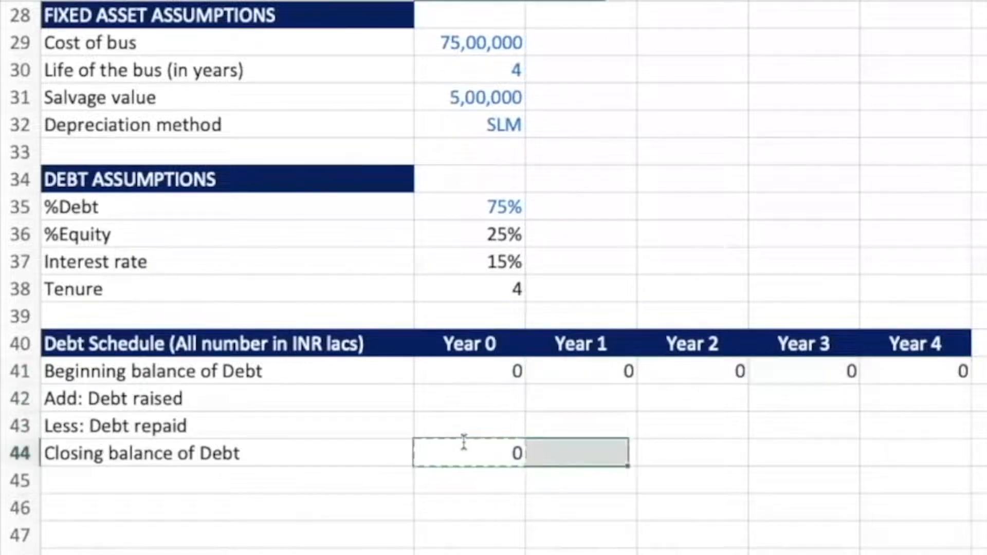
{"action": "key", "text": "shift+Right"}
{"action": "key", "text": "shift+Right"}
{"action": "key", "text": "shift+Right"}
{"action": "key", "text": "ctrl+v"}
{"action": "key", "text": "Escape"}
{"action": "key", "text": "Up"}
{"action": "key", "text": "Up"}
{"action": "key", "text": "Up"}
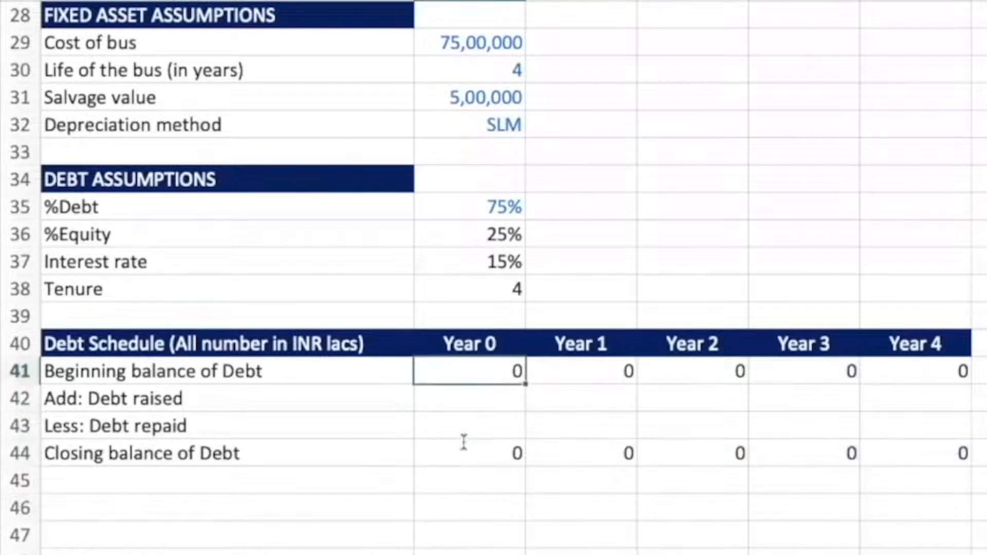
{"action": "key", "text": "shift+Down"}
{"action": "key", "text": "shift+Down"}
{"action": "key", "text": "shift+Down"}
{"action": "key", "text": "shift+Right"}
{"action": "key", "text": "shift+Right"}
{"action": "key", "text": "shift+Right"}
{"action": "key", "text": "shift+Right"}
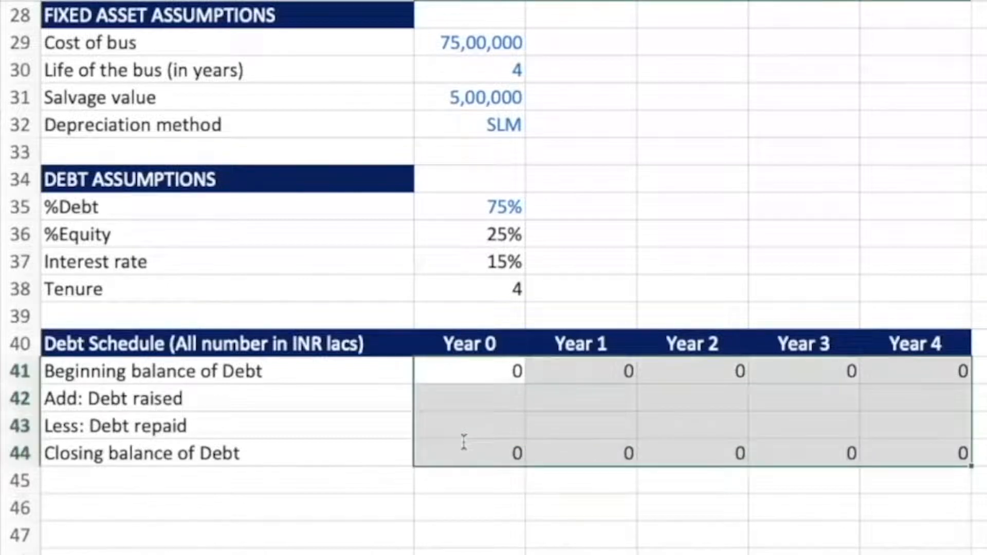
Calculate the Year 0 debt raised in B42 as %Debt times the cost of the bus in lacs, =B35*B29/10^5.
{"action": "key", "text": "Down"}
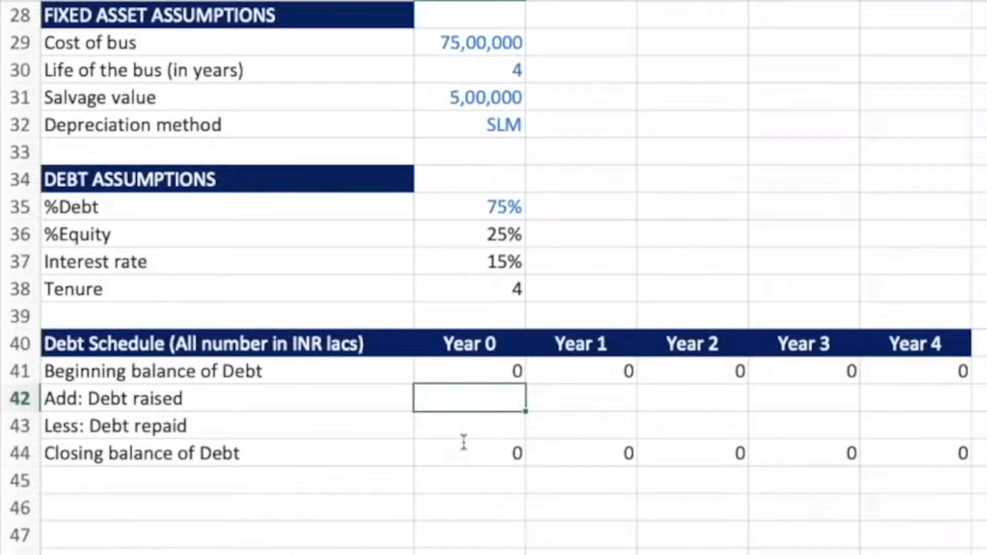
{"action": "type", "text": "="}
{"action": "key", "text": "Up"}
{"action": "key", "text": "Up"}
{"action": "key", "text": "Up"}
{"action": "key", "text": "Up"}
{"action": "key", "text": "Up"}
{"action": "key", "text": "Up"}
{"action": "key", "text": "Up"}
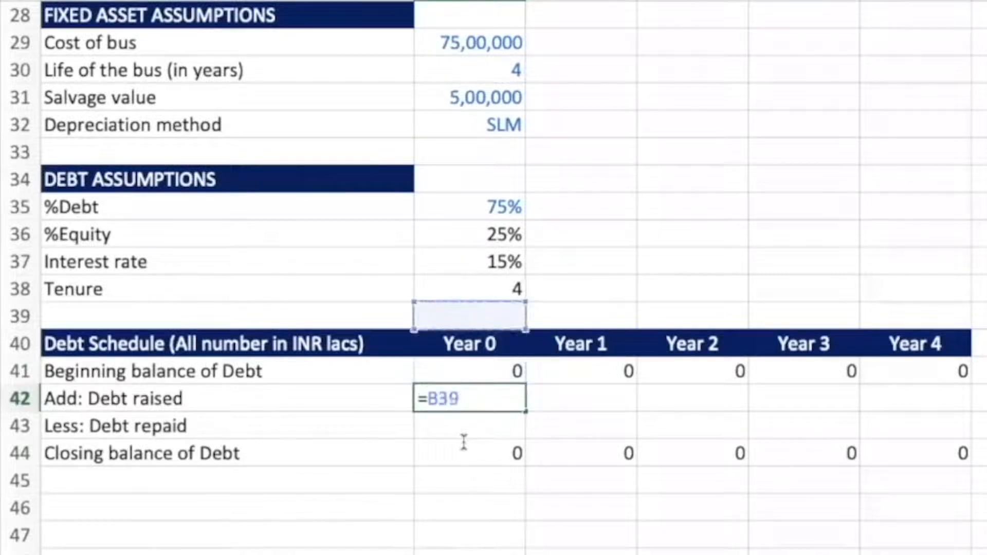
{"action": "type", "text": "*"}
{"action": "key", "text": "Up"}
{"action": "key", "text": "Up"}
{"action": "key", "text": "Up"}
{"action": "key", "text": "Up"}
{"action": "key", "text": "Up"}
{"action": "key", "text": "Up"}
{"action": "key", "text": "Up"}
{"action": "key", "text": "Up"}
{"action": "key", "text": "Up"}
{"action": "key", "text": "Up"}
{"action": "key", "text": "Up"}
{"action": "key", "text": "Up"}
{"action": "key", "text": "Up"}
{"action": "type", "text": "/10^5"}
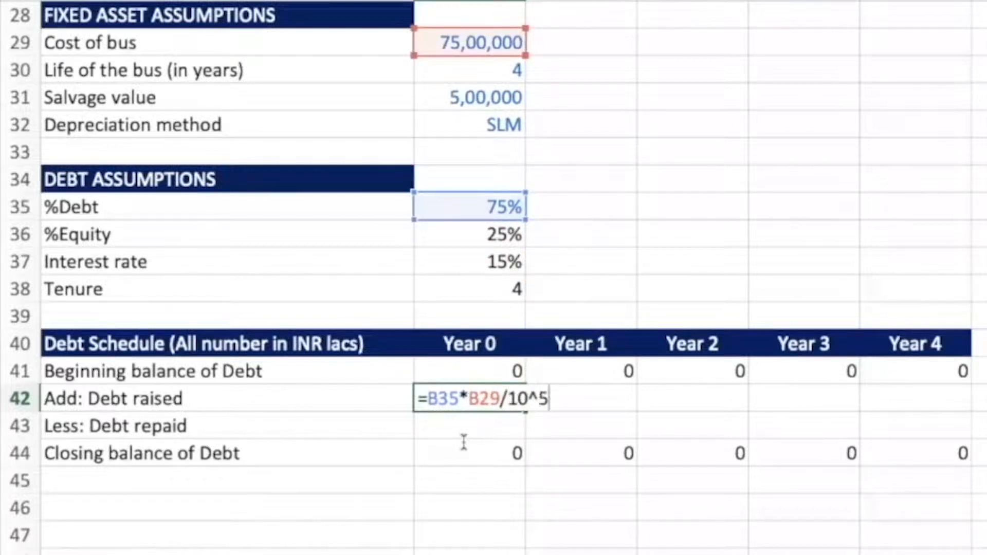
{"action": "key", "text": "Return"}
{"action": "key", "text": "Up"}
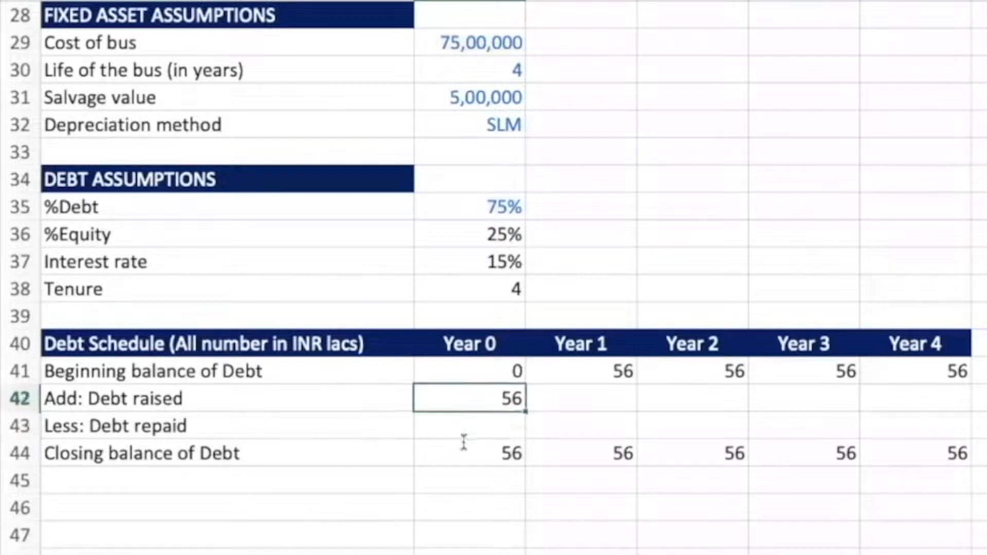
{"action": "key", "text": "F2"}
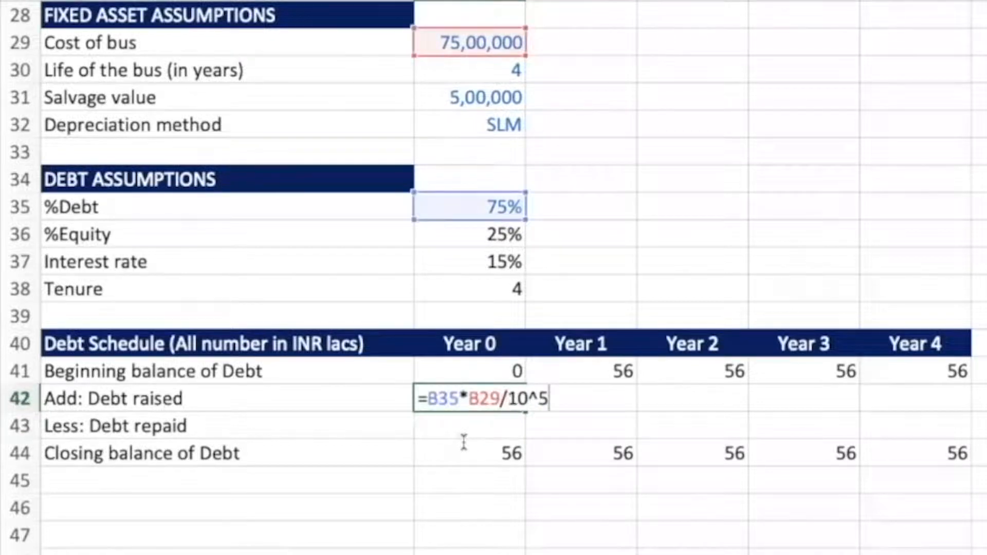
{"action": "key", "text": "Escape"}
{"action": "key", "text": "F2"}
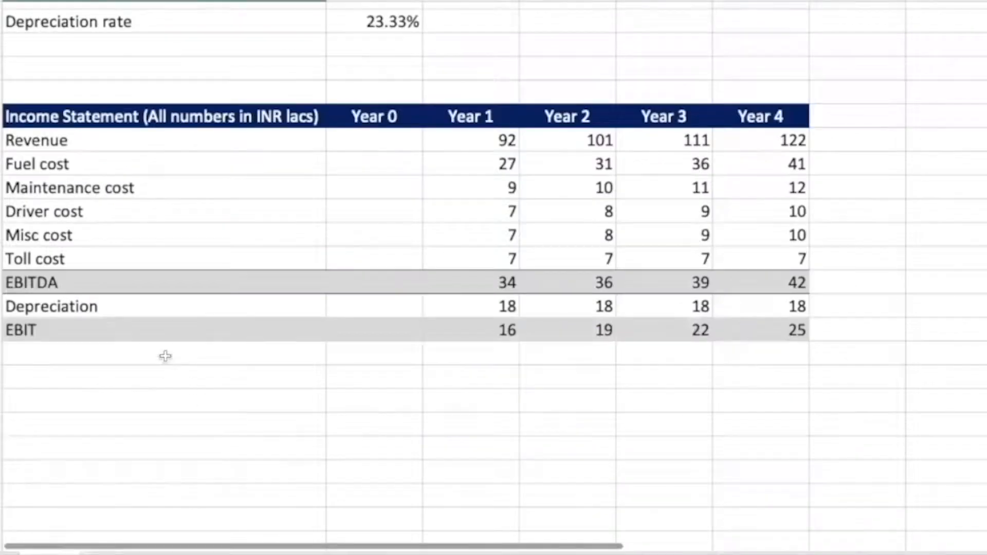
Add the row labels Interest cost, EBT, Tax and PAT below EBIT in the income statement.
{"action": "left_click", "coordinate": [165, 355]}
{"action": "type", "text": "Interest cost"}
{"action": "key", "text": "Return"}
{"action": "type", "text": "EBT"}
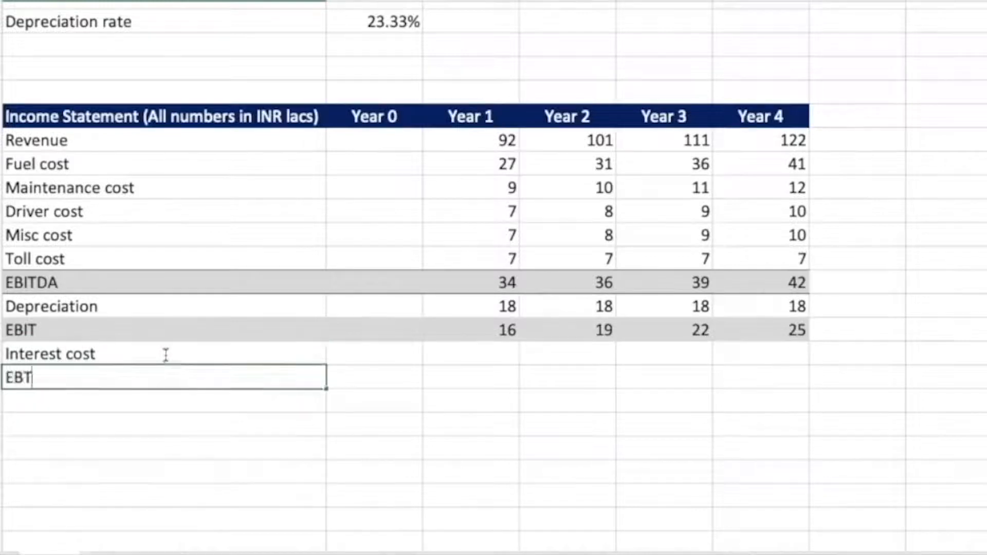
{"action": "key", "text": "Return"}
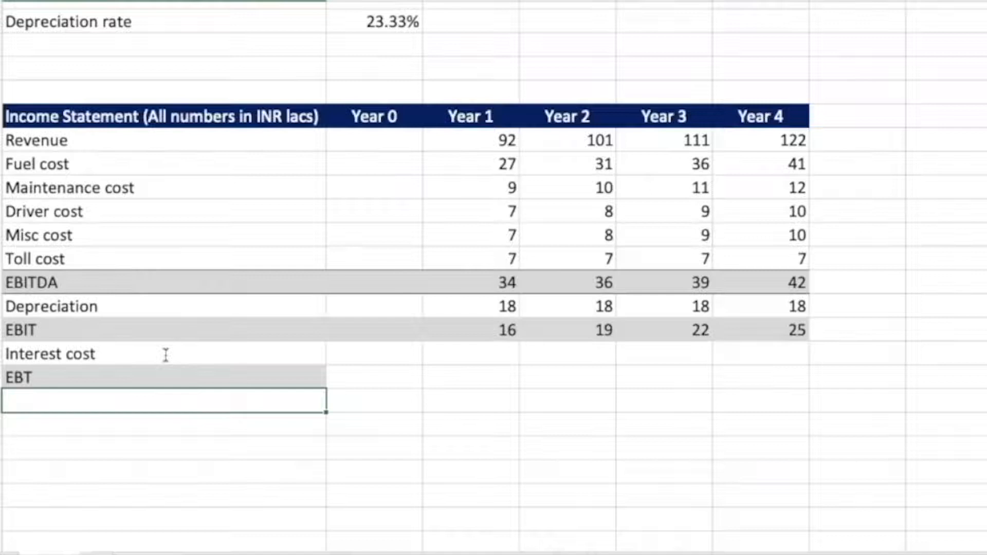
{"action": "type", "text": "Tax"}
{"action": "key", "text": "Return"}
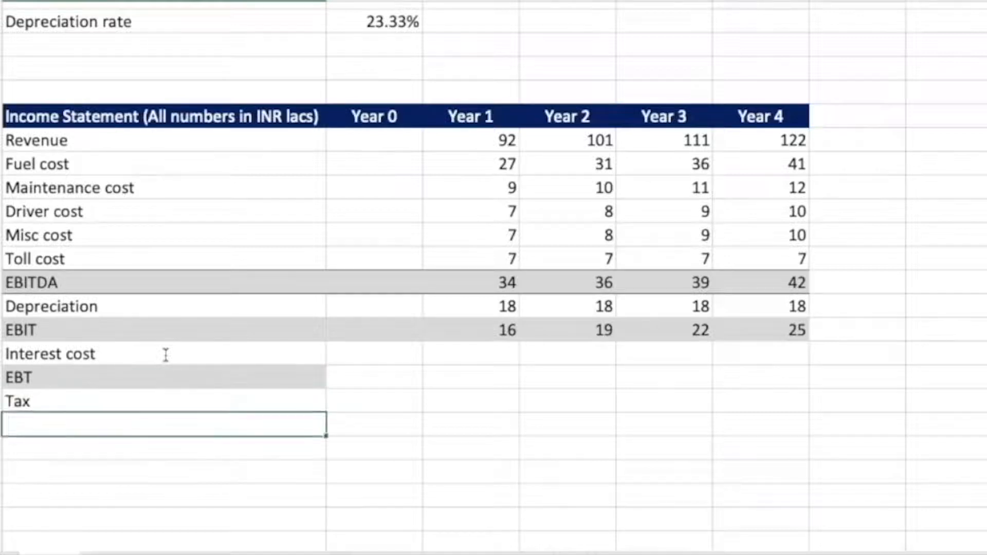
{"action": "type", "text": "PA"}
{"action": "key", "text": "Return"}
Examine how the income statement's depreciation and interest cost rows relate to the fixed asset and debt schedules.
{"action": "key", "text": "Up"}
{"action": "key", "text": "Up"}
{"action": "key", "text": "Up"}
{"action": "key", "text": "Up"}
{"action": "key", "text": "Up"}
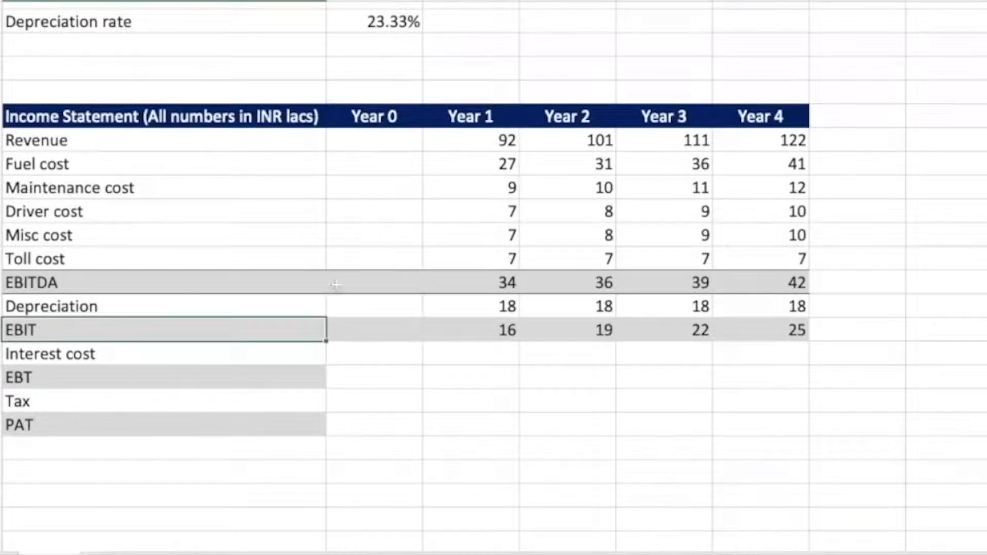
{"action": "key", "text": "Up"}
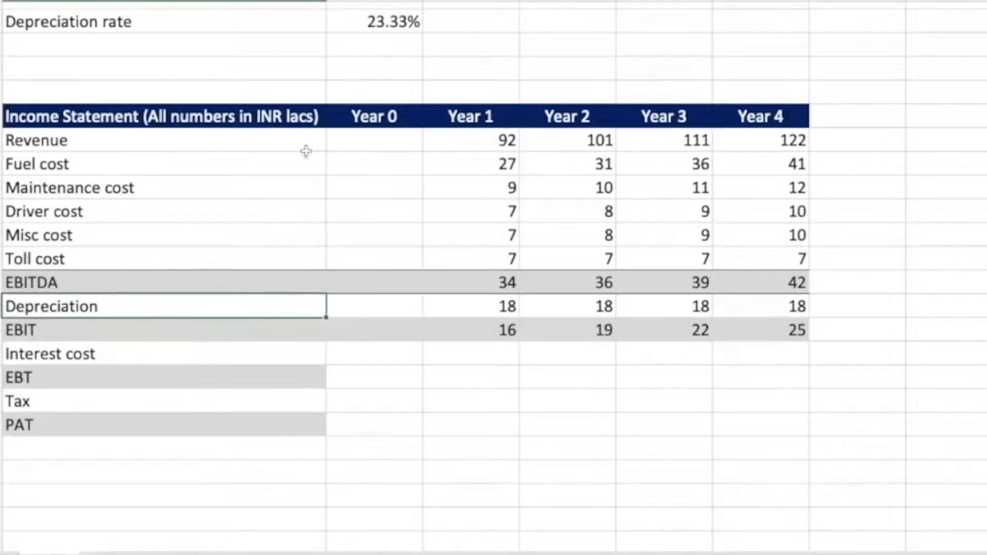
{"action": "scroll", "coordinate": [307, 150], "scroll_direction": "up", "scroll_amount": 3}
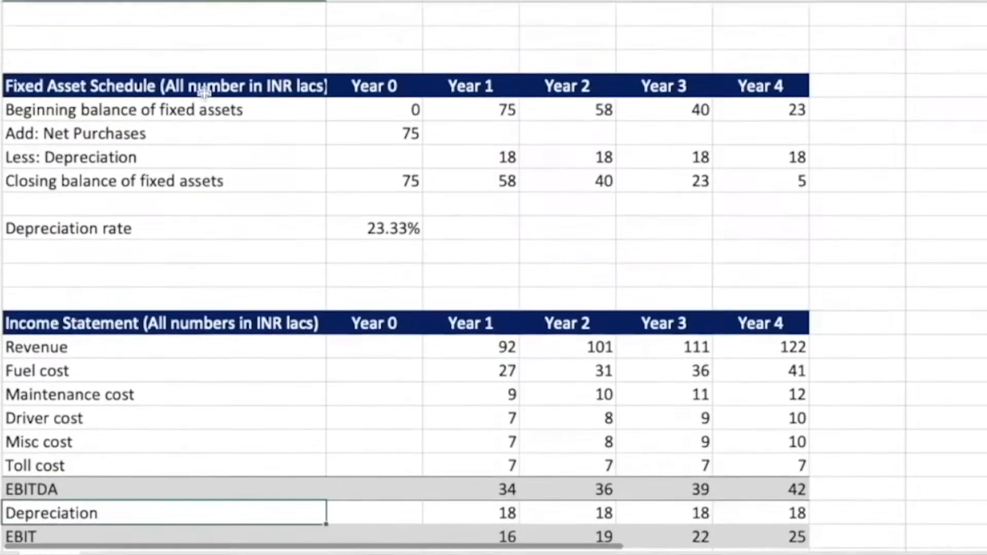
{"action": "left_click", "coordinate": [201, 91]}
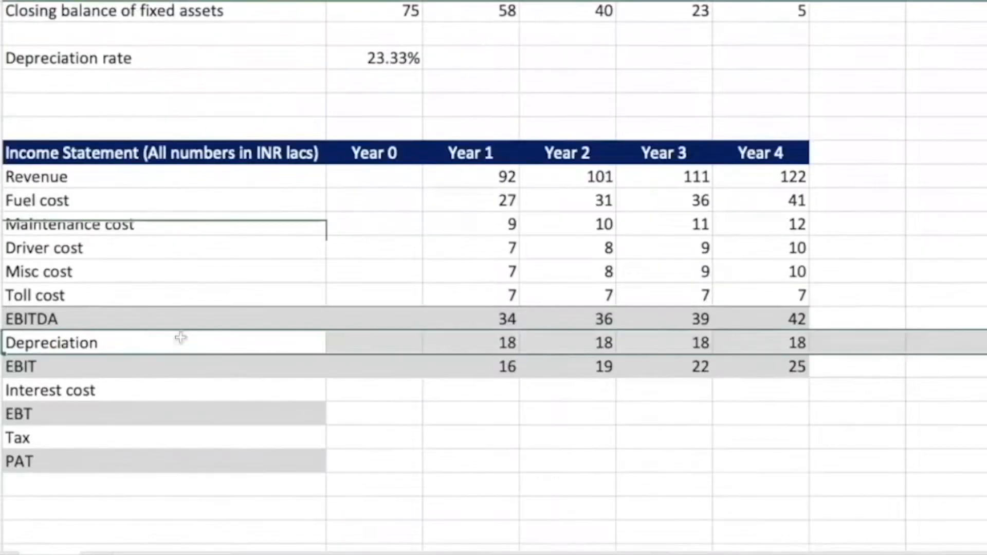
{"action": "scroll", "coordinate": [218, 160], "scroll_direction": "up", "scroll_amount": 2}
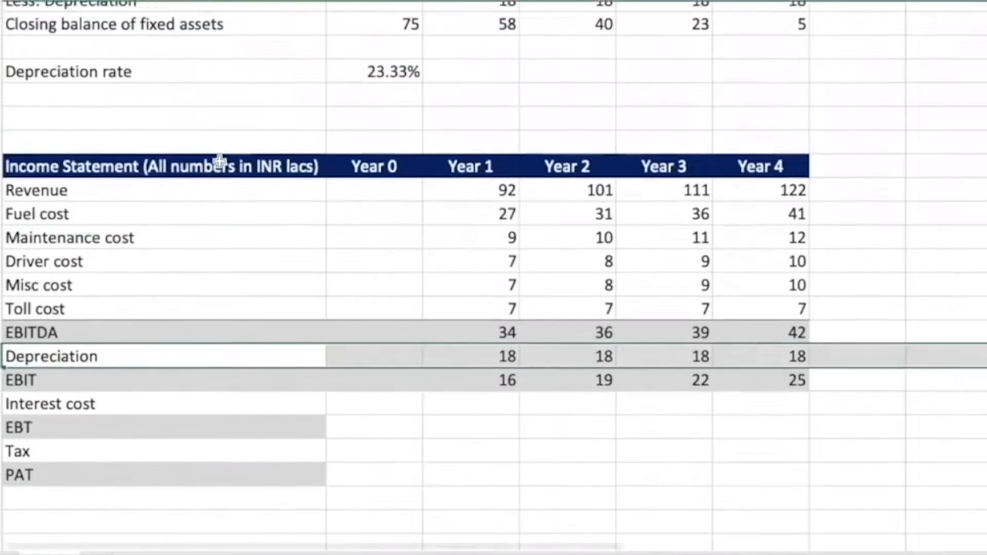
{"action": "left_click", "coordinate": [176, 43]}
{"action": "scroll", "coordinate": [221, 249], "scroll_direction": "down", "scroll_amount": 2}
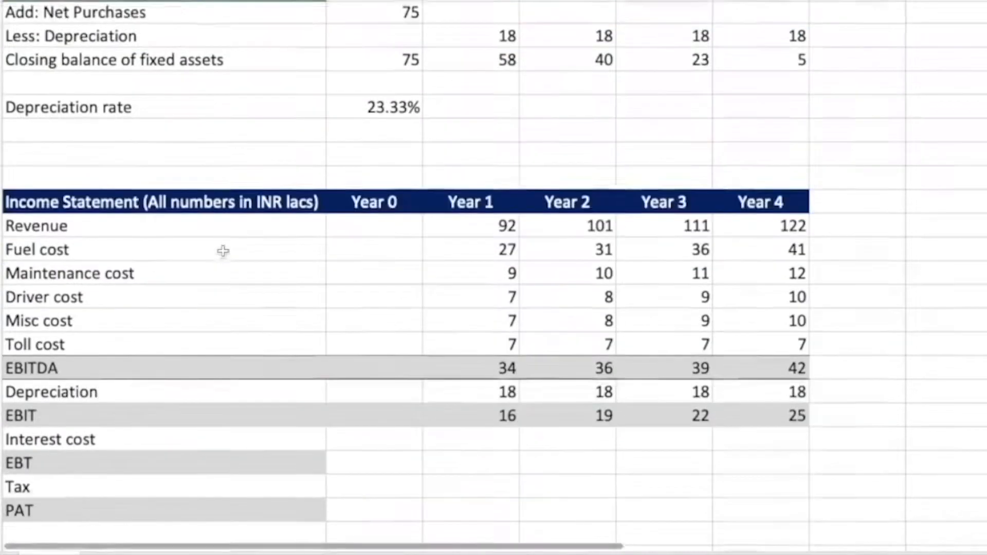
{"action": "left_click", "coordinate": [140, 391]}
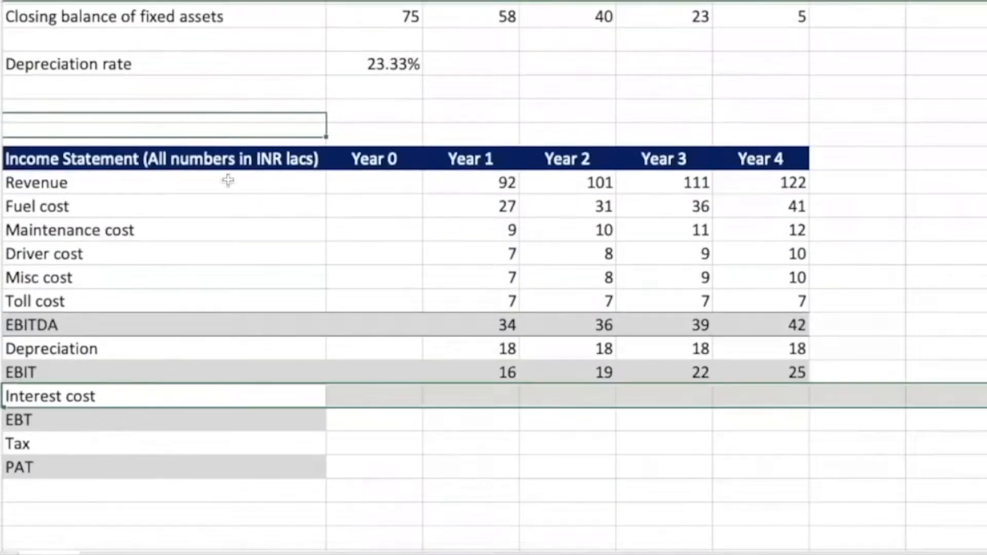
{"action": "scroll", "coordinate": [227, 181], "scroll_direction": "up", "scroll_amount": 6}
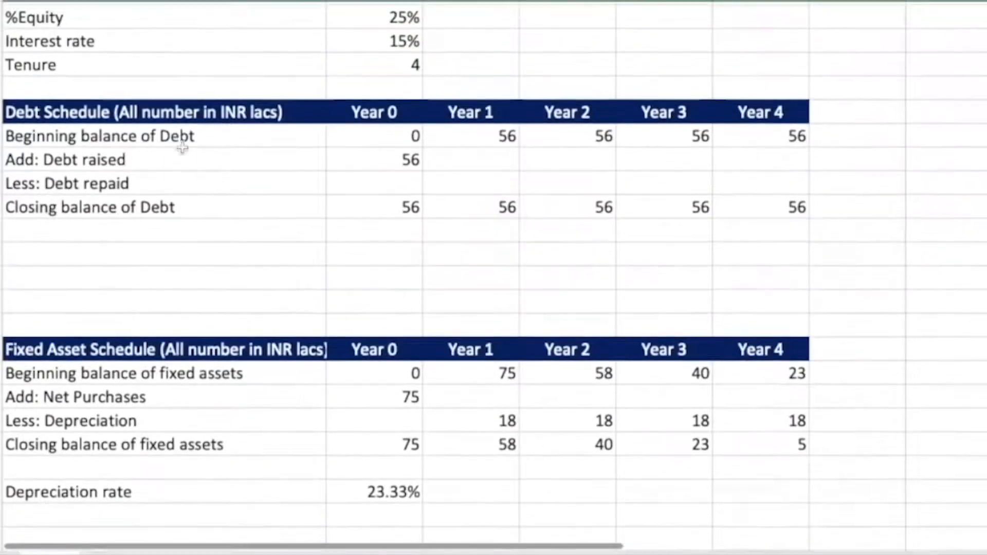
{"action": "left_click", "coordinate": [151, 119]}
{"action": "key", "text": "shift+space"}
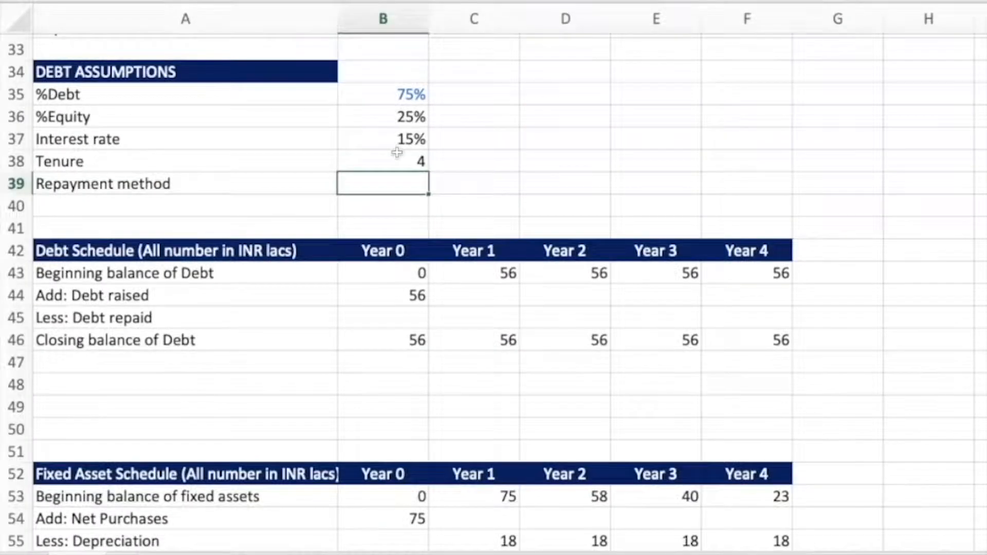
Set the repayment method in the debt assumptions to EAI.
{"action": "type", "text": "EAI"}
{"action": "key", "text": "Return"}
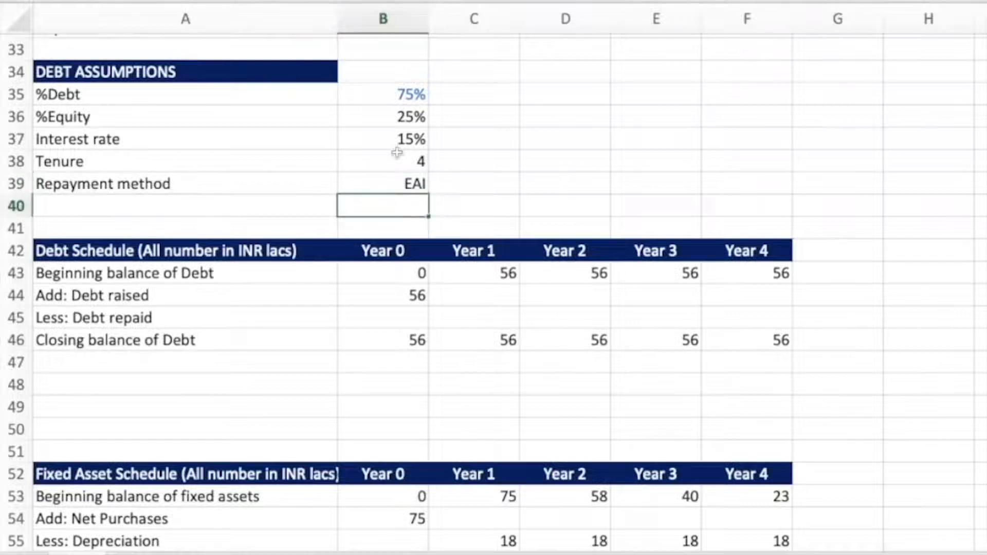
{"action": "key", "text": "Up"}
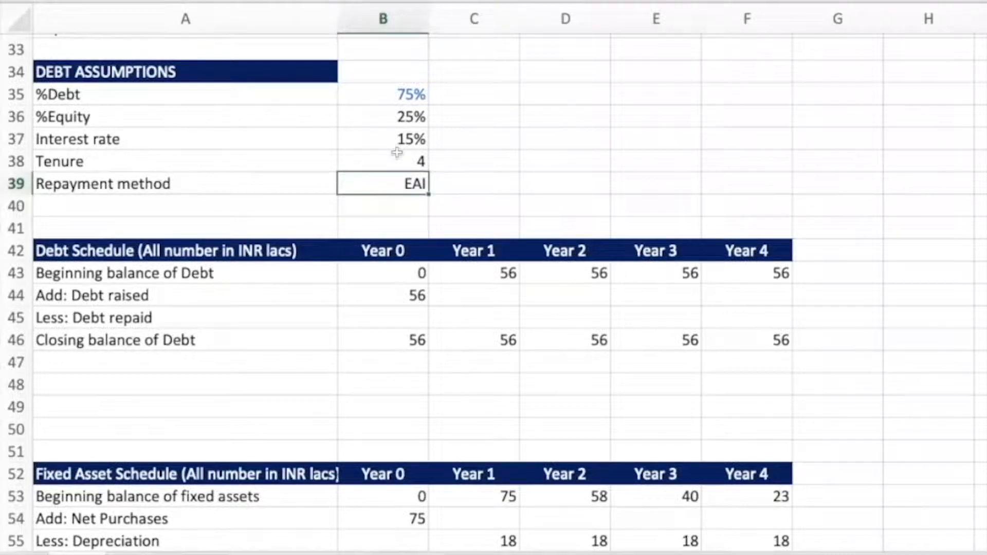
{"action": "key", "text": "shift+Left"}
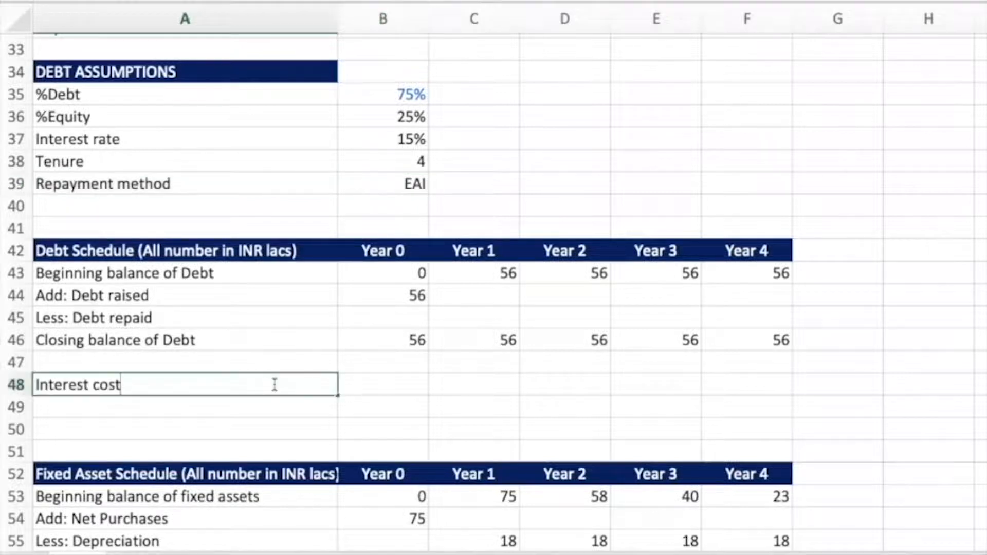
Insert three blank rows at row 50, between Interest cost and the Fixed Asset Schedule.
{"action": "scroll", "coordinate": [357, 191], "scroll_direction": "up", "scroll_amount": 1}
{"action": "left_click", "coordinate": [358, 191]}
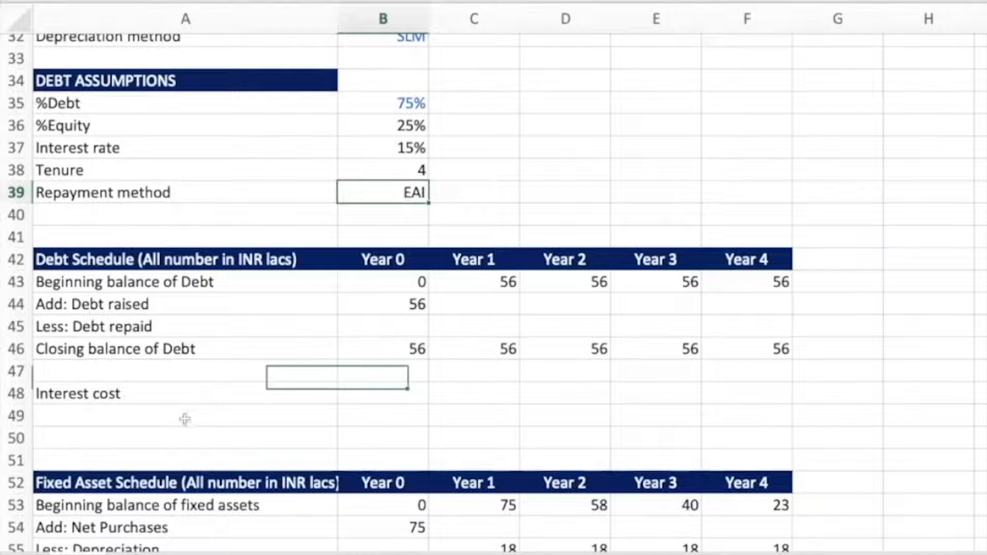
{"action": "left_click", "coordinate": [153, 441]}
{"action": "key", "text": "shift+space"}
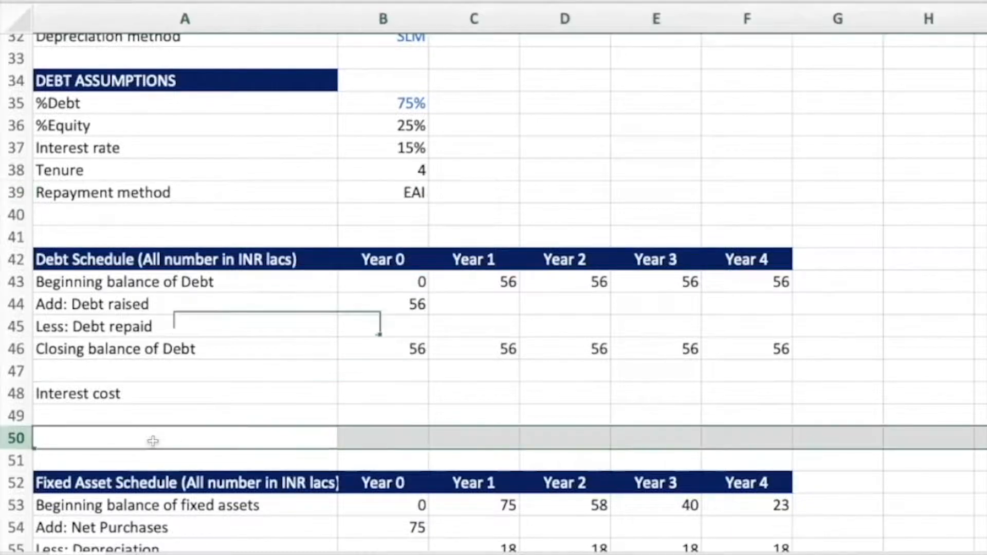
{"action": "key", "text": "ctrl+shift+plus"}
{"action": "key", "text": "ctrl+shift+plus"}
{"action": "key", "text": "ctrl+shift+plus"}
{"action": "left_click", "coordinate": [153, 440]}
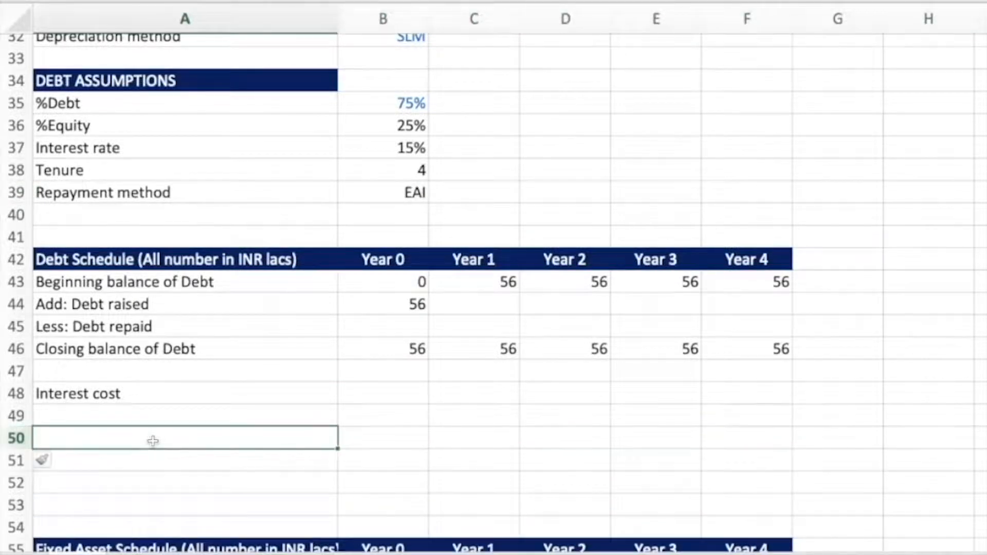
Label A50, two rows below Interest cost, as EAI.
{"action": "type", "text": "EA"}
{"action": "key", "text": "Return"}
{"action": "key", "text": "Up"}
{"action": "key", "text": "Right"}
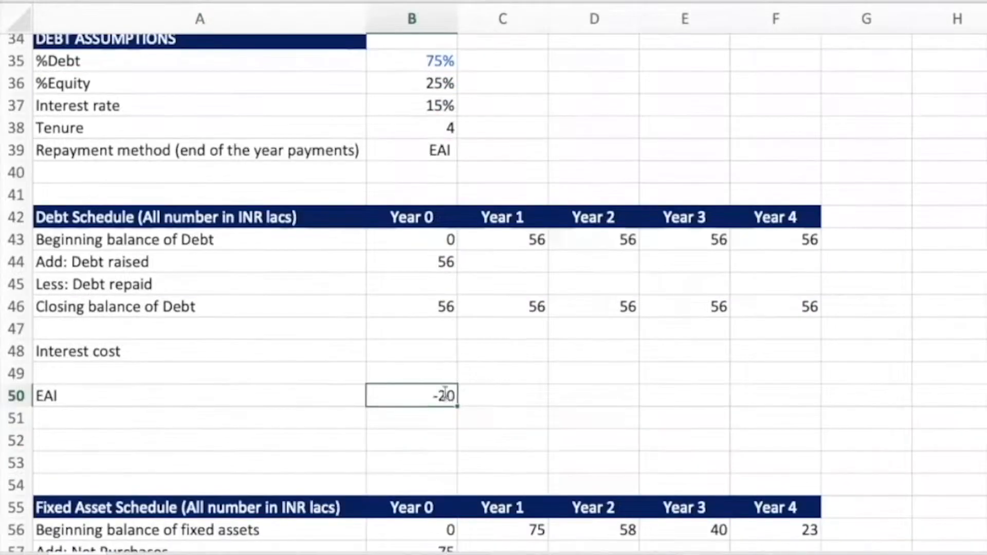
Check the EAI calculation in B50 against the debt assumptions.
{"action": "double_click", "coordinate": [445, 395]}
{"action": "key", "text": "Escape"}
{"action": "double_click", "coordinate": [445, 395]}
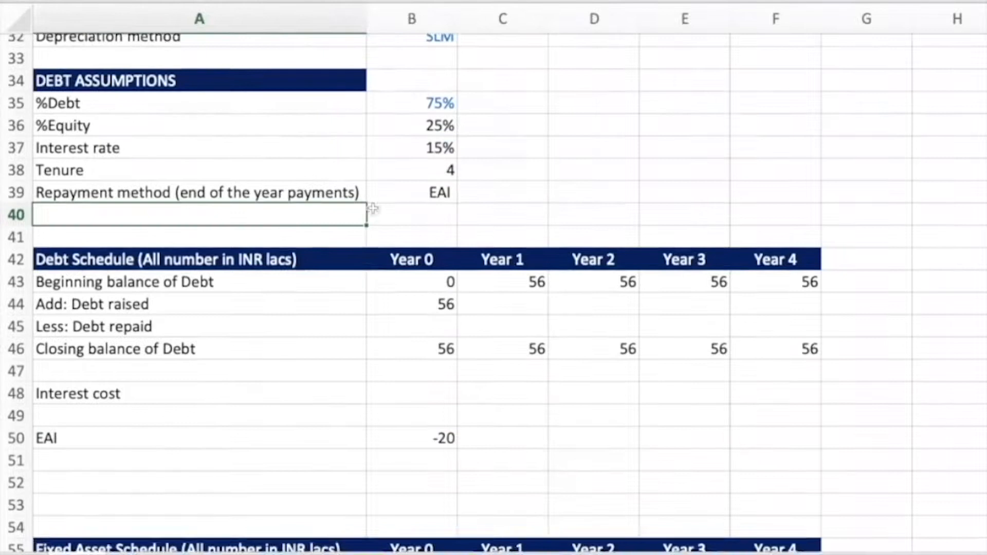
{"action": "scroll", "coordinate": [375, 213], "scroll_direction": "up", "scroll_amount": 2}
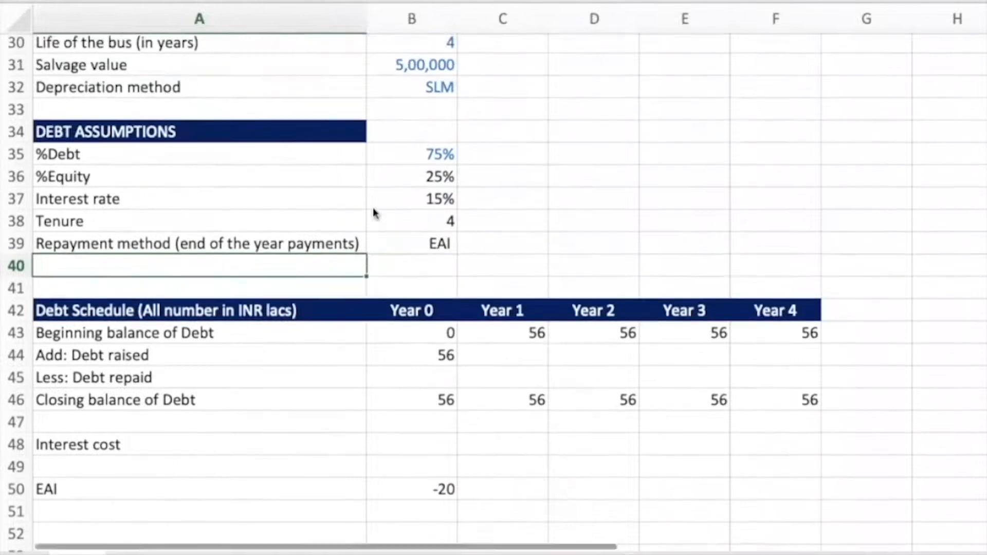
Review the EAI in B50 against the tenure assumption and the Interest cost row.
{"action": "scroll", "coordinate": [375, 213], "scroll_direction": "down", "scroll_amount": 3}
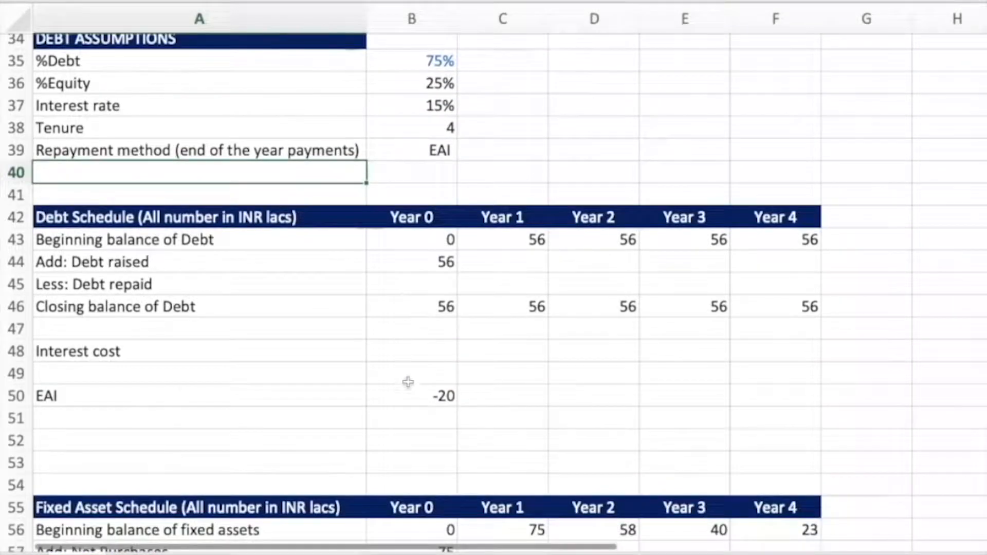
{"action": "left_click", "coordinate": [404, 399]}
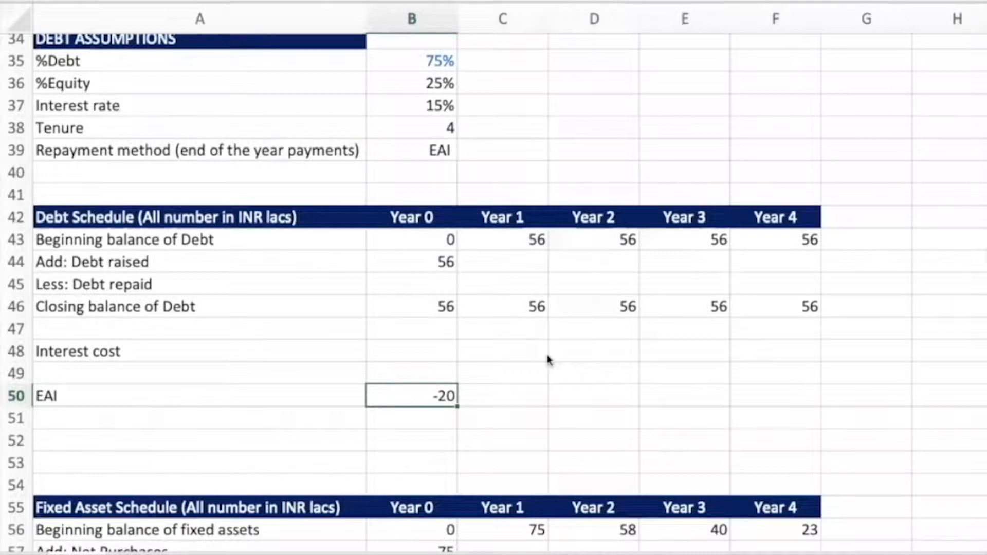
{"action": "left_click", "coordinate": [396, 130]}
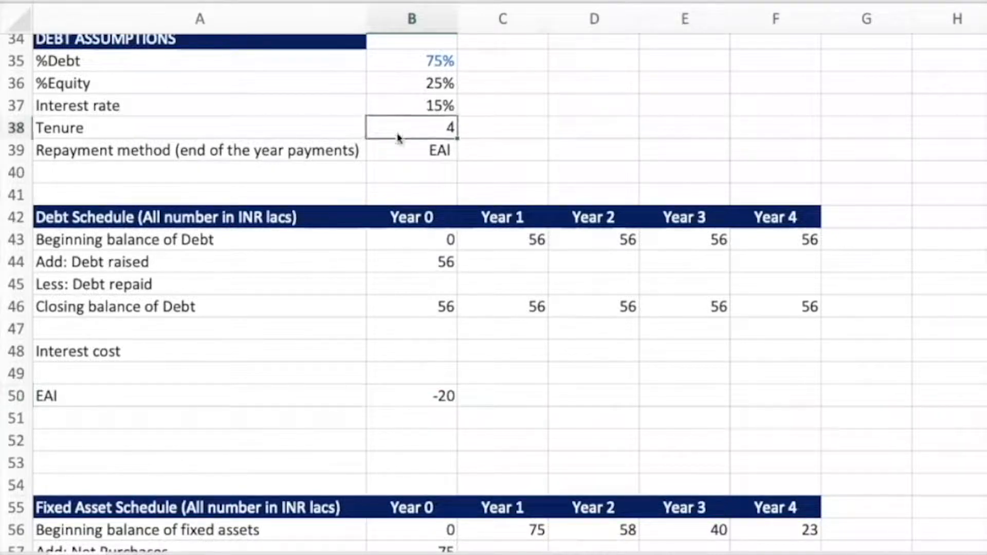
{"action": "left_click", "coordinate": [442, 266]}
{"action": "left_click", "coordinate": [417, 396]}
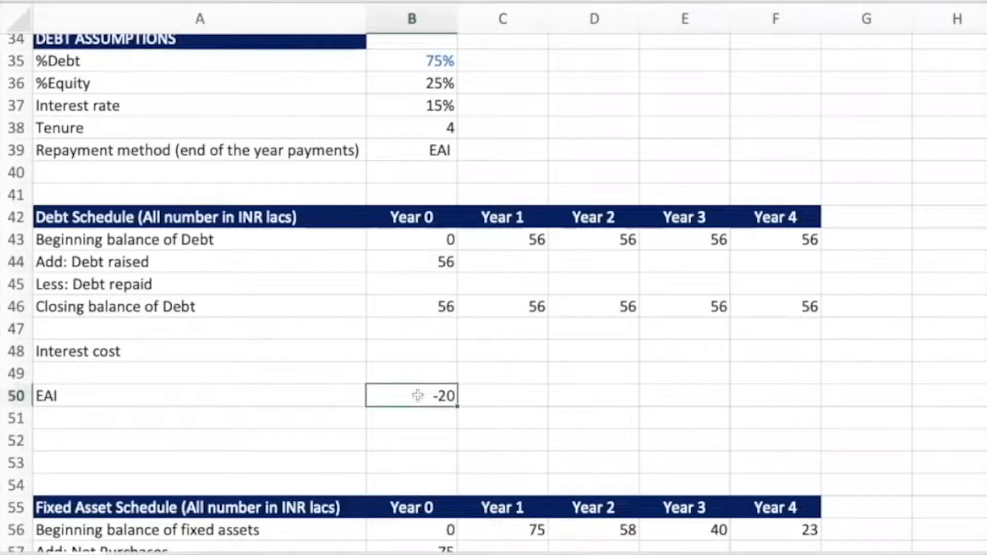
{"action": "left_click", "coordinate": [429, 353]}
{"action": "key", "text": "shift+Right"}
{"action": "key", "text": "shift+Right"}
{"action": "key", "text": "shift+Right"}
Wrap the EAI formula in B50 in ABS so it reads =ABS(PMT(B37,B38,B44,0,0)).
{"action": "double_click", "coordinate": [445, 393]}
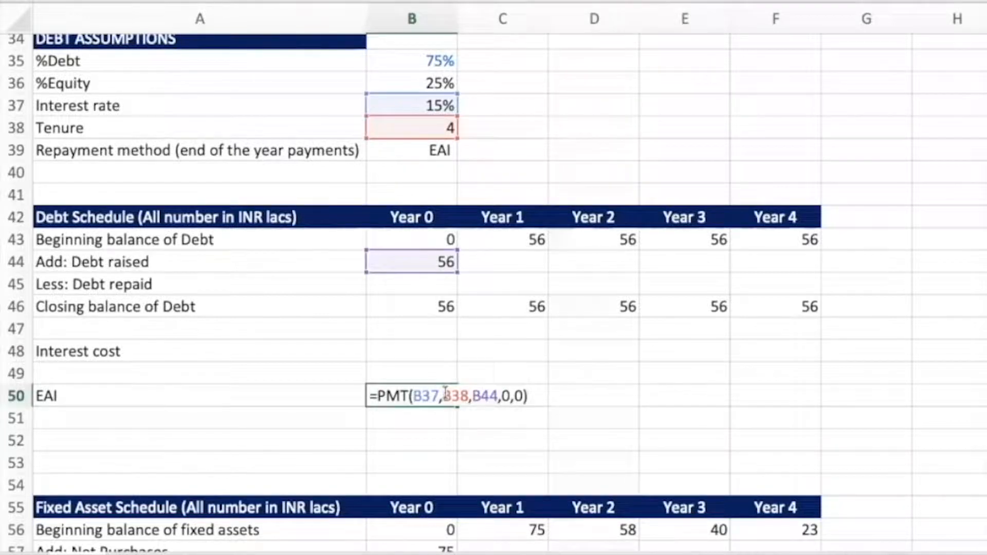
{"action": "type", "text": "a"}
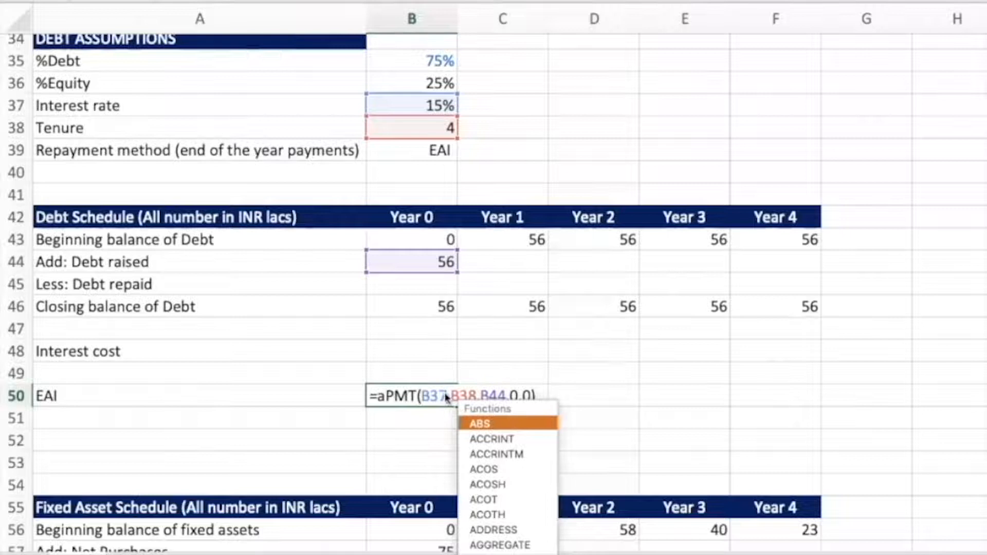
{"action": "type", "text": "bs("}
{"action": "left_click", "coordinate": [559, 393]}
{"action": "type", "text": ")"}
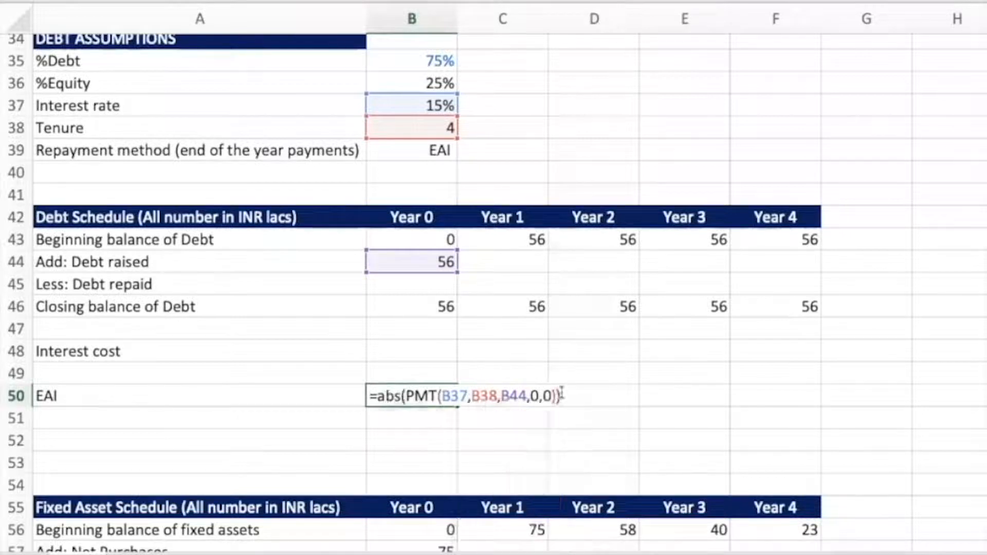
{"action": "key", "text": "Return"}
Calculate the Year 0 Interest cost in B48 as beginning debt times the interest rate, =B43*B37.
{"action": "left_click", "coordinate": [427, 352]}
{"action": "type", "text": "="}
{"action": "left_click", "coordinate": [428, 246]}
{"action": "type", "text": "*"}
{"action": "left_click", "coordinate": [428, 104]}
{"action": "key", "text": "Return"}
Copy the Interest cost formula from B48 across Years 1 to 4.
{"action": "key", "text": "Up"}
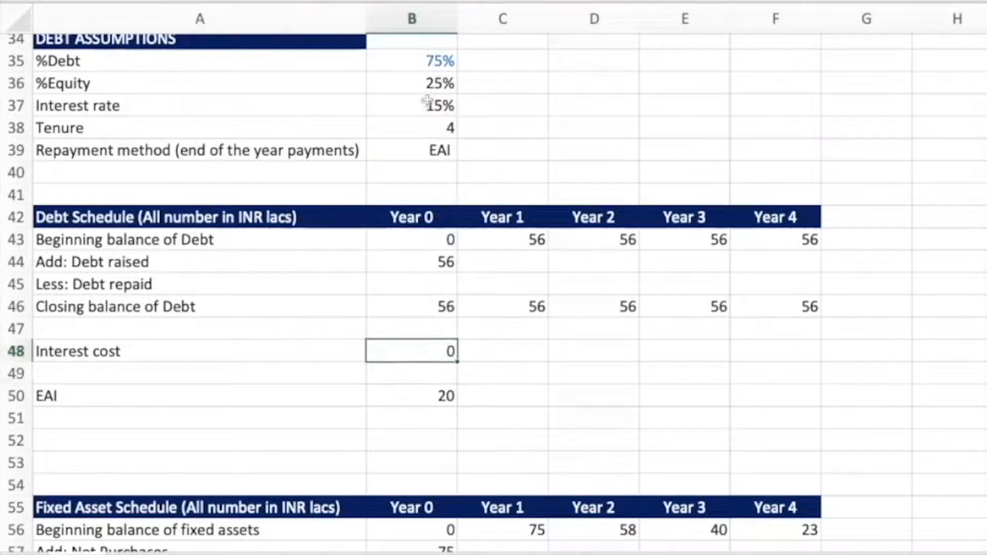
{"action": "key", "text": "ctrl+c"}
{"action": "key", "text": "shift+Right"}
{"action": "key", "text": "shift+Right"}
{"action": "key", "text": "shift+Right"}
{"action": "key", "text": "shift+Right"}
{"action": "key", "text": "ctrl+v"}
Make the interest rate reference absolute in the Year 0 Interest cost formula, giving =B43*$B$37 in B48.
{"action": "key", "text": "Left"}
{"action": "key", "text": "Right"}
{"action": "type", "text": "=B43*B37"}
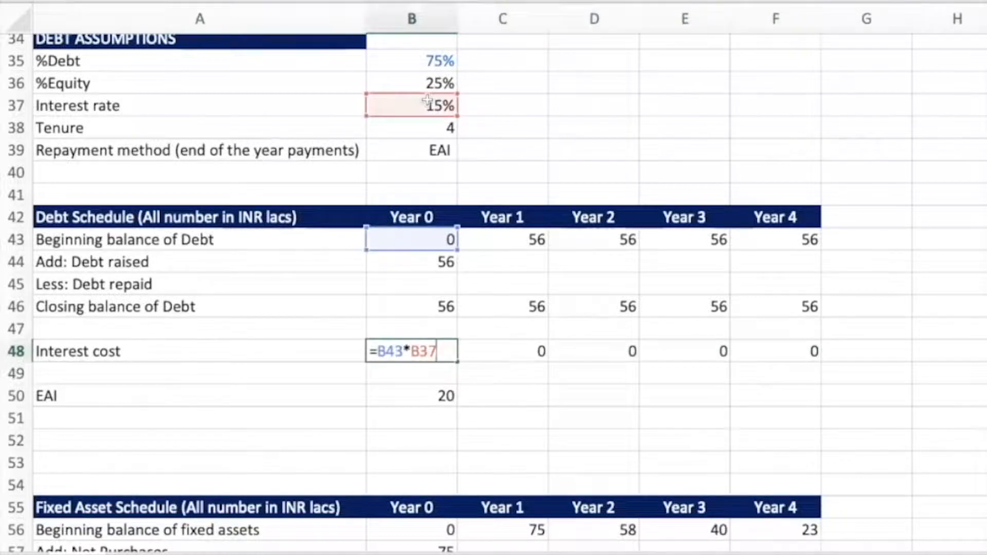
{"action": "key", "text": "F4"}
{"action": "key", "text": "Return"}
Copy the Interest cost formula with the locked rate from B48 through F48.
{"action": "key", "text": "Up"}
{"action": "key", "text": "ctrl+c"}
{"action": "key", "text": "shift+Right"}
{"action": "key", "text": "shift+Right"}
{"action": "key", "text": "shift+Right"}
{"action": "key", "text": "shift+Right"}
{"action": "key", "text": "ctrl+v"}
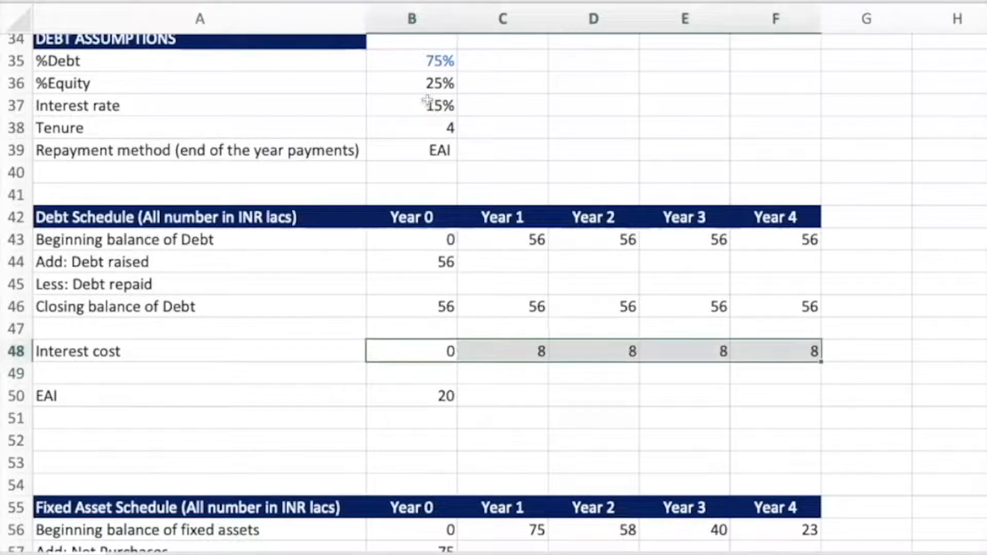
Compare the Interest cost row with the Debt repaid row of the debt schedule for Years 1 to 4.
{"action": "key", "text": "Left"}
{"action": "key", "text": "Right"}
{"action": "key", "text": "Right"}
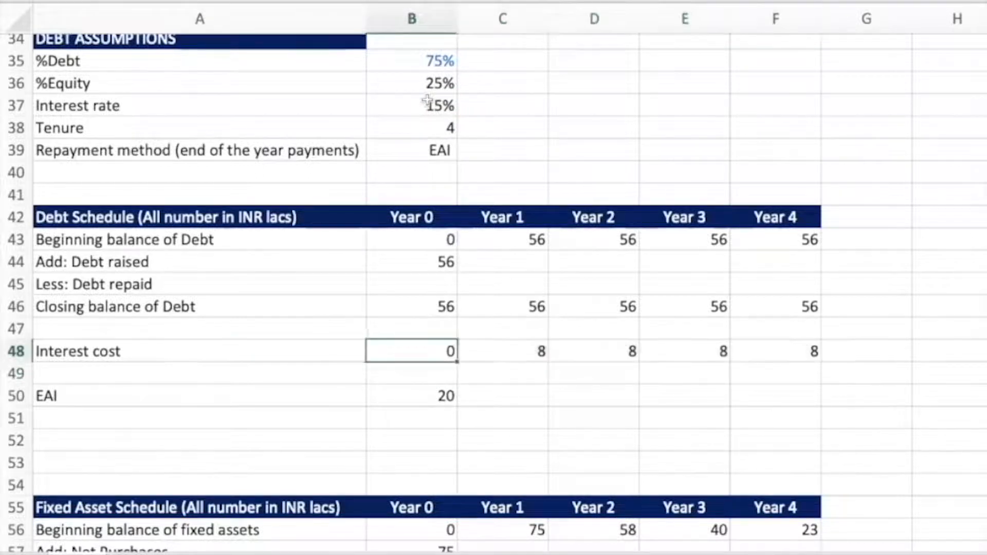
{"action": "key", "text": "shift+Right"}
{"action": "key", "text": "shift+Right"}
{"action": "key", "text": "shift+Right"}
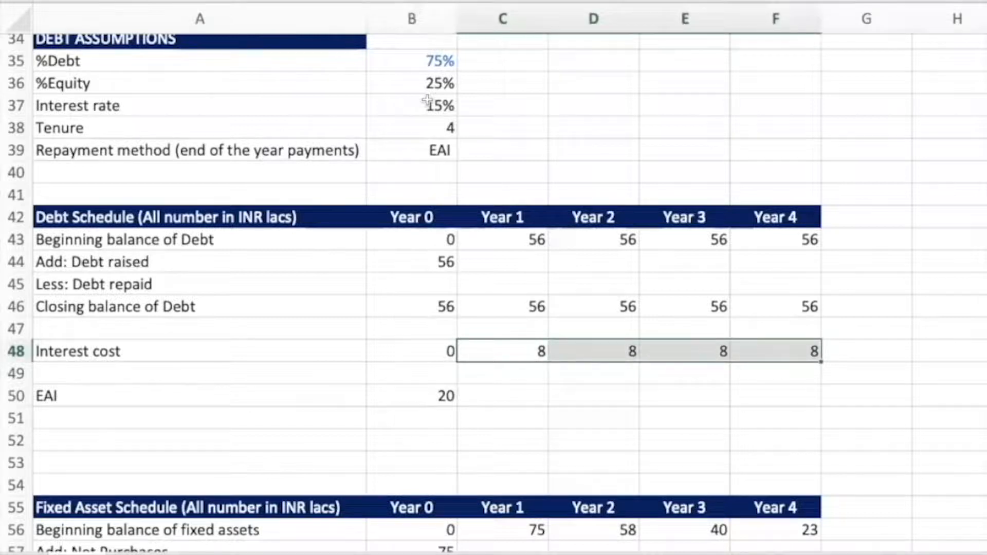
{"action": "key", "text": "Up"}
{"action": "key", "text": "Up"}
{"action": "key", "text": "Up"}
{"action": "key", "text": "shift+Right"}
{"action": "key", "text": "shift+Right"}
{"action": "key", "text": "shift+Right"}
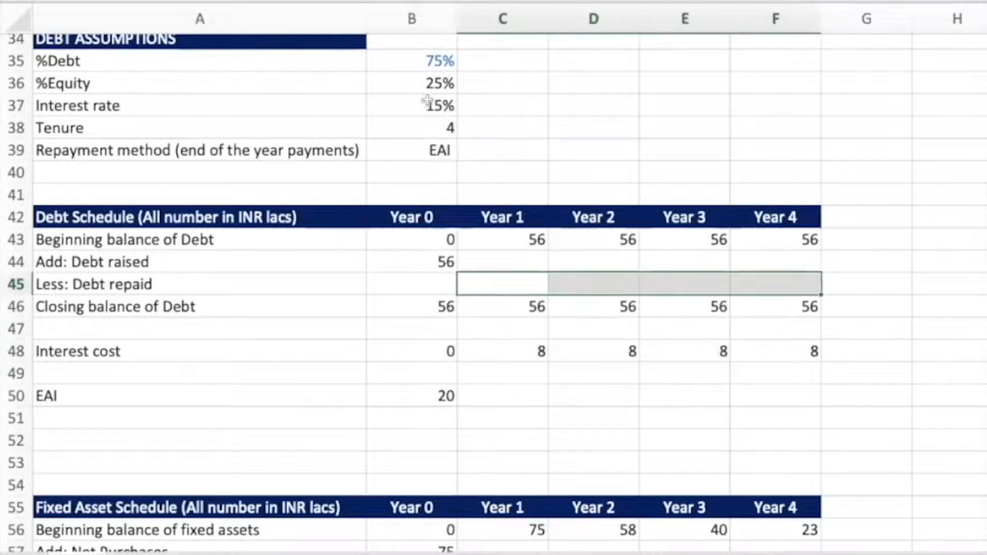
{"action": "key", "text": "Left"}
{"action": "key", "text": "Right"}
{"action": "key", "text": "shift+Right"}
{"action": "key", "text": "shift+Right"}
{"action": "key", "text": "shift+Right"}
{"action": "key", "text": "Down"}
{"action": "key", "text": "Down"}
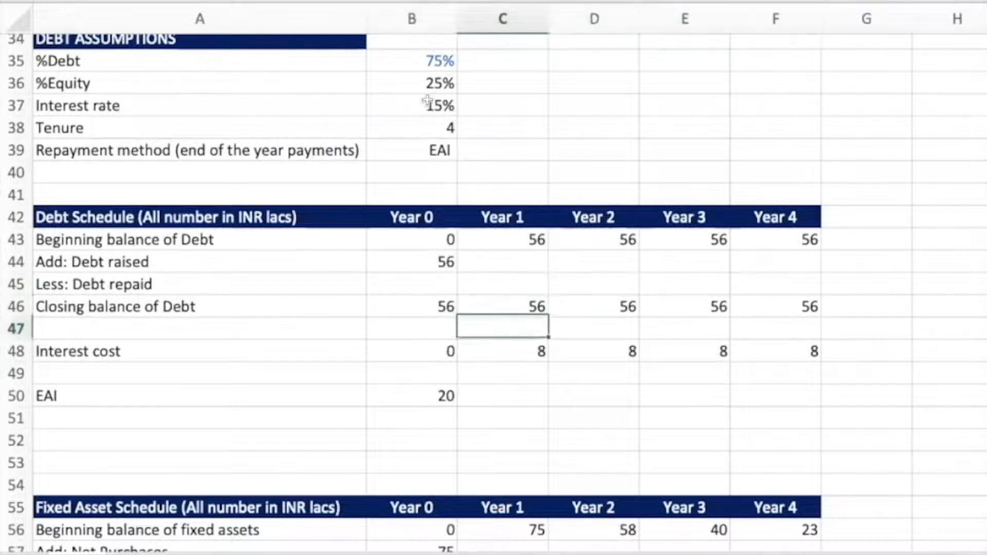
{"action": "key", "text": "Down"}
{"action": "key", "text": "shift+Right"}
{"action": "key", "text": "shift+Right"}
{"action": "key", "text": "shift+Right"}
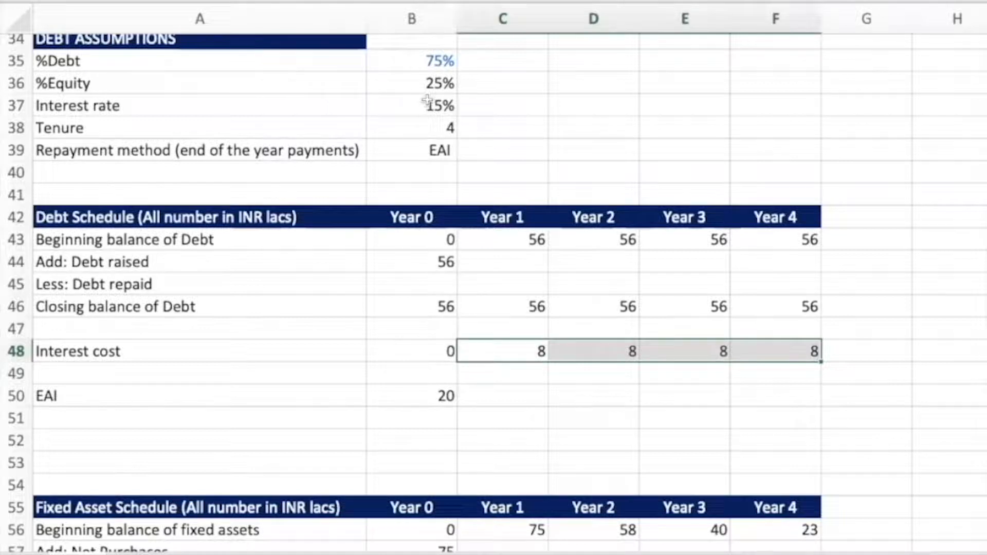
{"action": "key", "text": "Up"}
{"action": "key", "text": "Up"}
{"action": "key", "text": "Up"}
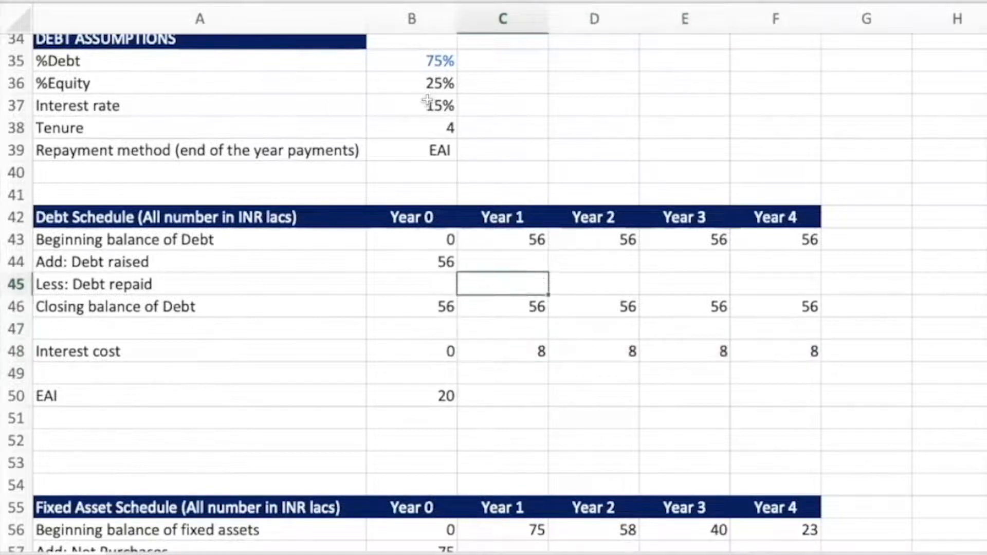
{"action": "key", "text": "shift+Right"}
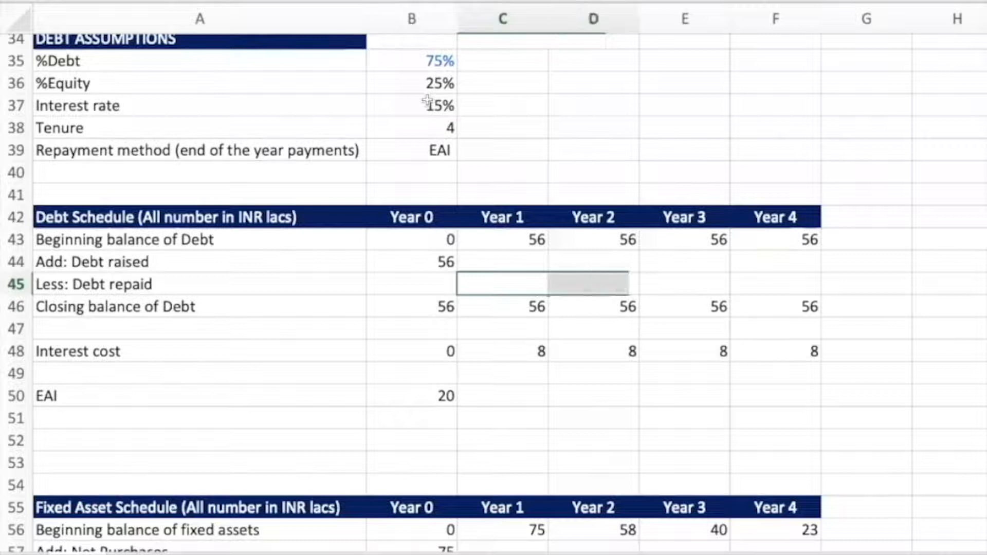
{"action": "key", "text": "shift+Right"}
{"action": "key", "text": "shift+Right"}
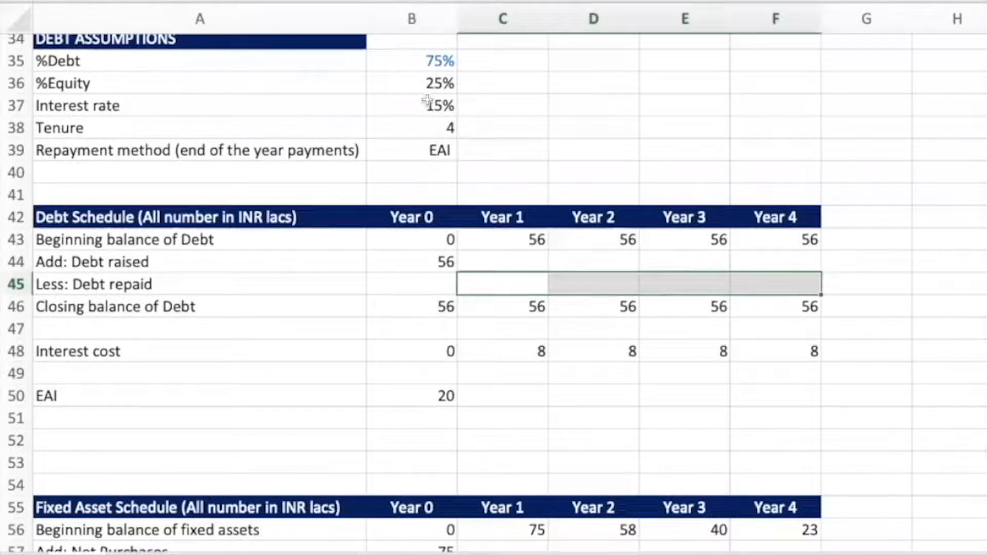
Examine the EAI row of the debt schedule across Years 1 to 4.
{"action": "key", "text": "Down"}
{"action": "key", "text": "Down"}
{"action": "key", "text": "Down"}
{"action": "key", "text": "Down"}
{"action": "key", "text": "Down"}
{"action": "key", "text": "Left"}
{"action": "key", "text": "Right"}
{"action": "key", "text": "shift+Right"}
{"action": "key", "text": "shift+Right"}
{"action": "key", "text": "shift+Right"}
{"action": "key", "text": "shift+Right"}
{"action": "key", "text": "shift+Left"}
Calculate the Year 1 Debt repaid in C45 as EAI less interest cost, =$B$50-C48.
{"action": "key", "text": "Up"}
{"action": "key", "text": "Up"}
{"action": "key", "text": "Up"}
{"action": "key", "text": "Up"}
{"action": "key", "text": "Up"}
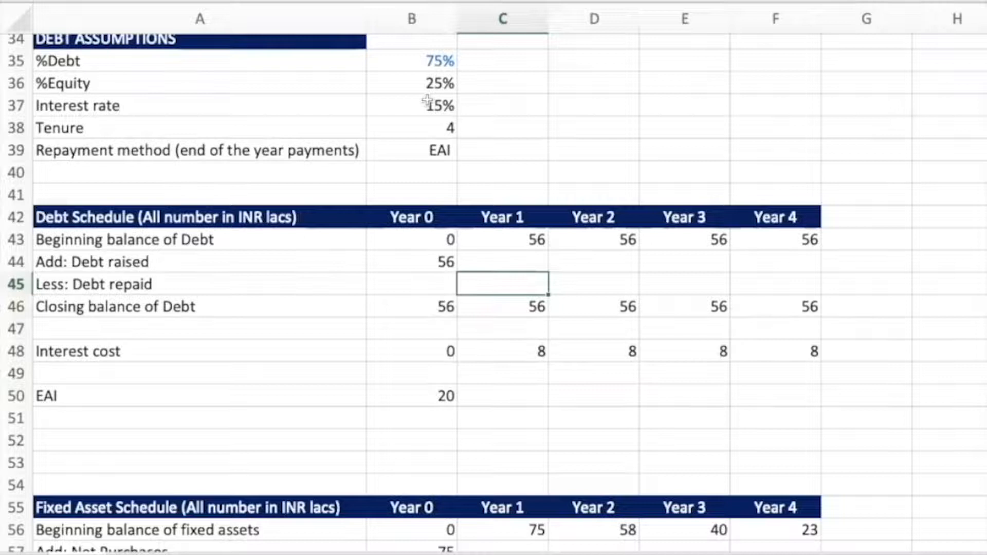
{"action": "type", "text": "="}
{"action": "key", "text": "Down"}
{"action": "key", "text": "Down"}
{"action": "key", "text": "Down"}
{"action": "key", "text": "Down"}
{"action": "key", "text": "Down"}
{"action": "key", "text": "Left"}
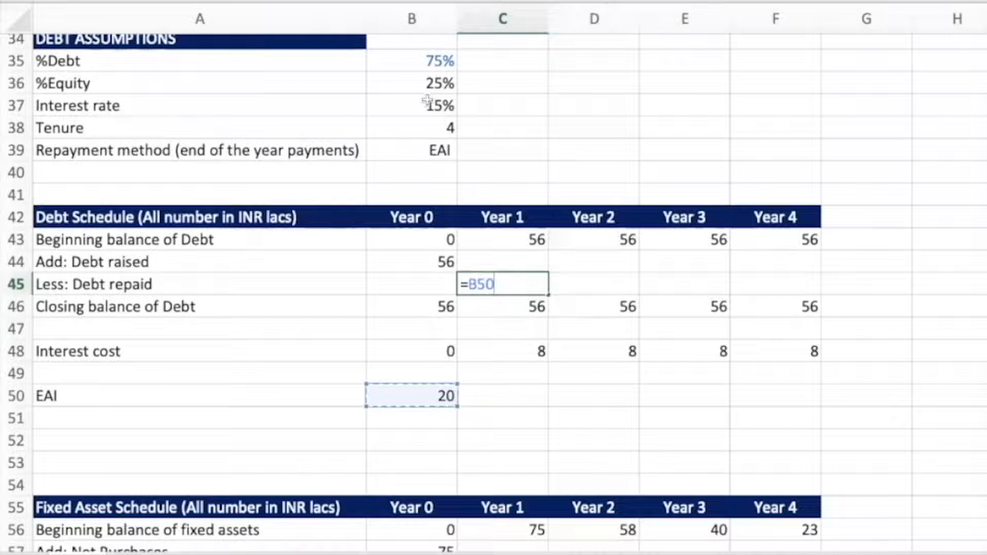
{"action": "key", "text": "F4"}
{"action": "type", "text": "-"}
{"action": "key", "text": "Down"}
{"action": "key", "text": "Down"}
{"action": "key", "text": "Down"}
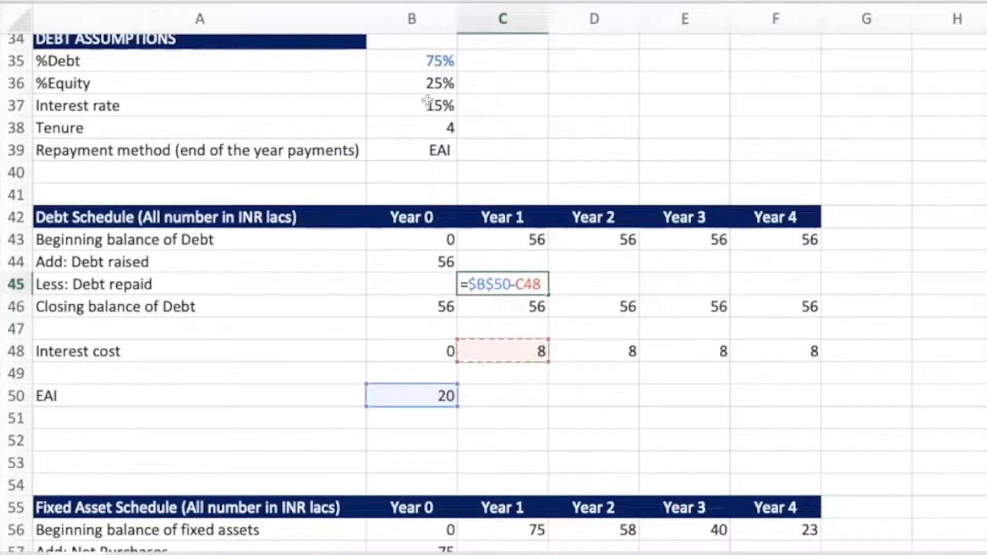
{"action": "key", "text": "Return"}
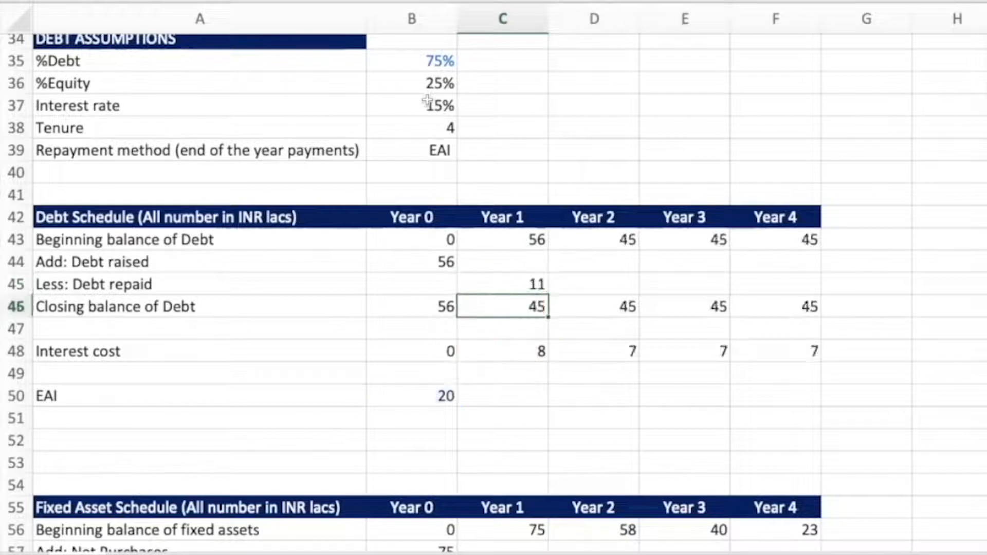
Fill the Debt repaid formula from C45 across Years 2 to 4.
{"action": "key", "text": "Up"}
{"action": "key", "text": "shift+Right"}
{"action": "key", "text": "shift+Right"}
{"action": "key", "text": "shift+Right"}
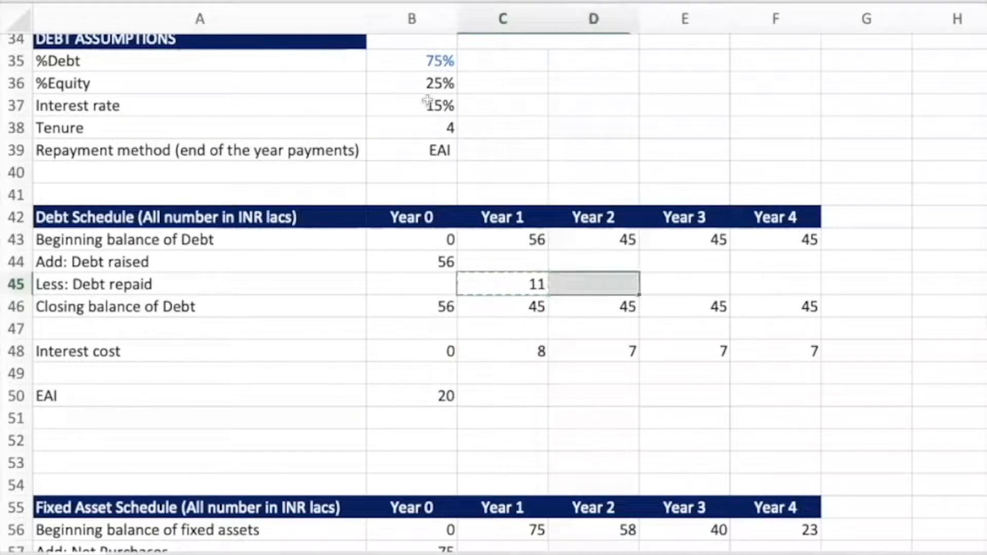
{"action": "key", "text": "ctrl+r"}
Check the Closing balance of Debt row from Year 0 through Year 4.
{"action": "key", "text": "Down"}
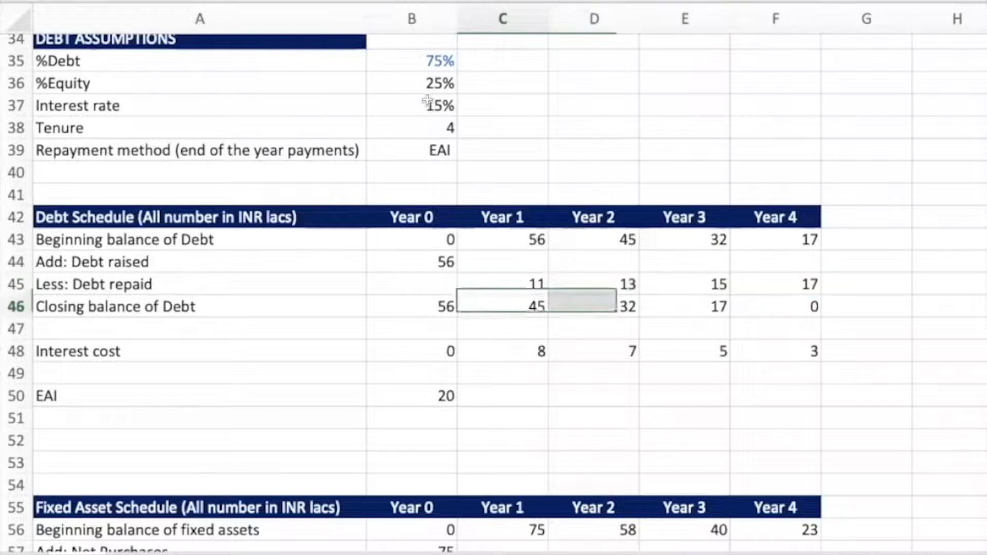
{"action": "key", "text": "Right"}
{"action": "key", "text": "Right"}
{"action": "key", "text": "Right"}
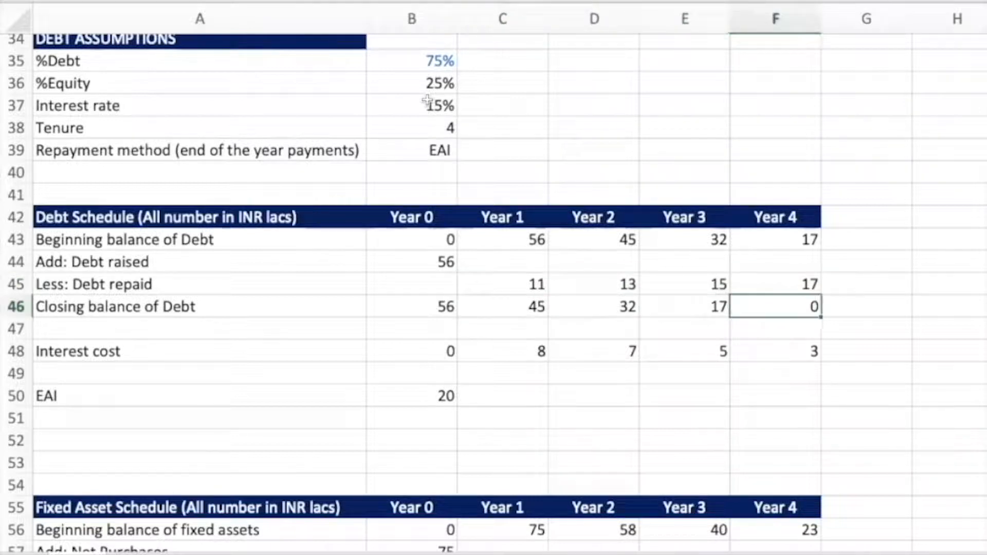
{"action": "key", "text": "Left"}
{"action": "key", "text": "Left"}
{"action": "key", "text": "Left"}
{"action": "key", "text": "Left"}
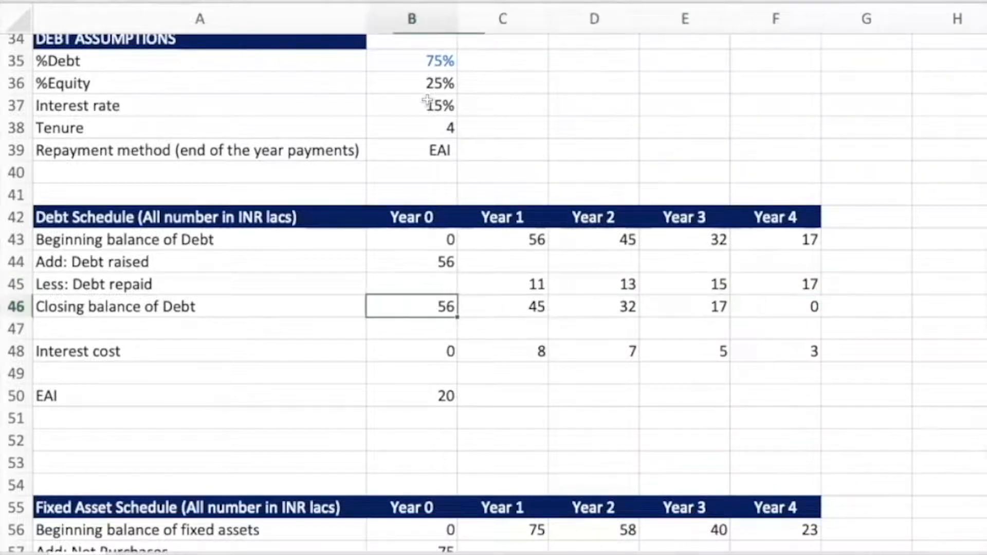
{"action": "key", "text": "ctrl+Right"}
{"action": "key", "text": "Left"}
{"action": "key", "text": "Left"}
{"action": "key", "text": "Left"}
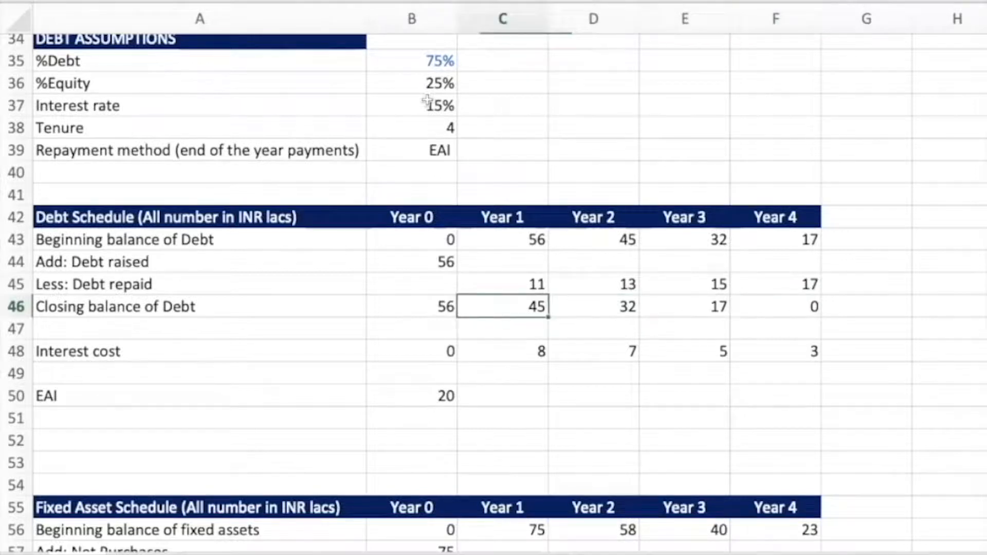
Compare the yearly principal in the Debt repaid row with the Interest cost row for Years 1 to 4.
{"action": "key", "text": "Up"}
{"action": "key", "text": "shift+Right"}
{"action": "key", "text": "shift+Right"}
{"action": "key", "text": "shift+Right"}
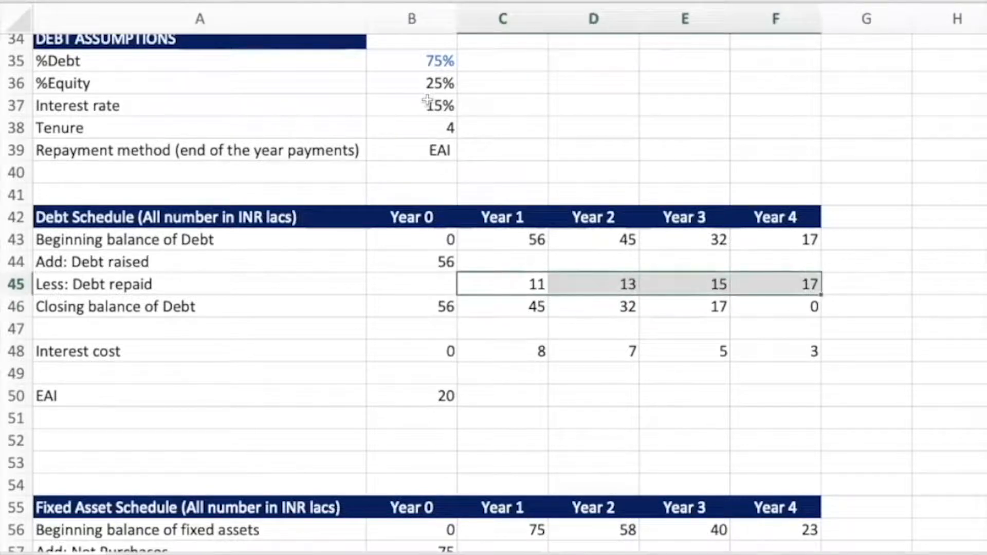
{"action": "key", "text": "Down"}
{"action": "key", "text": "Down"}
{"action": "key", "text": "Down"}
{"action": "key", "text": "shift+Right"}
{"action": "key", "text": "shift+Right"}
{"action": "key", "text": "shift+Right"}
{"action": "key", "text": "shift+Right"}
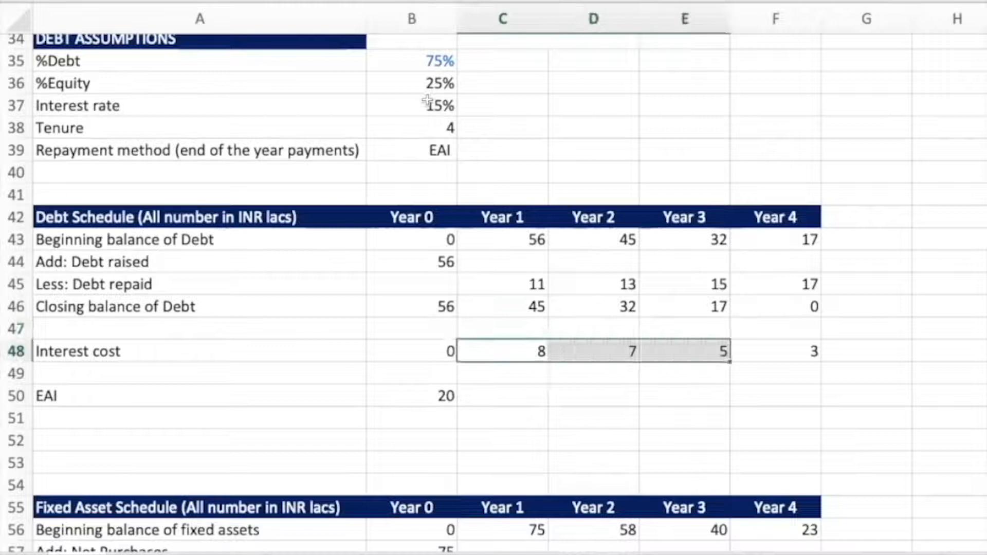
{"action": "key", "text": "shift+Left"}
{"action": "key", "text": "Up"}
{"action": "key", "text": "Up"}
{"action": "key", "text": "Up"}
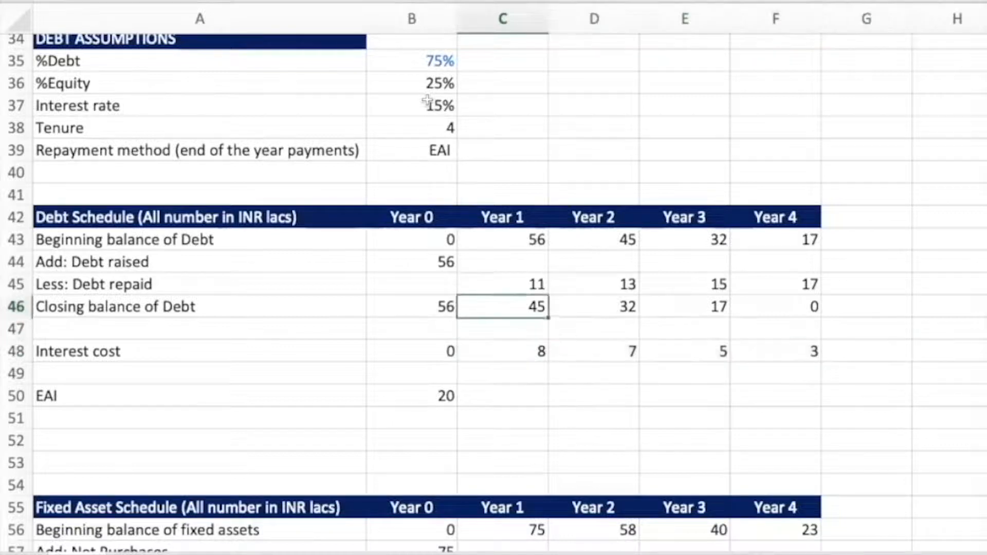
{"action": "key", "text": "shift+Right"}
{"action": "key", "text": "shift+Right"}
{"action": "key", "text": "shift+Right"}
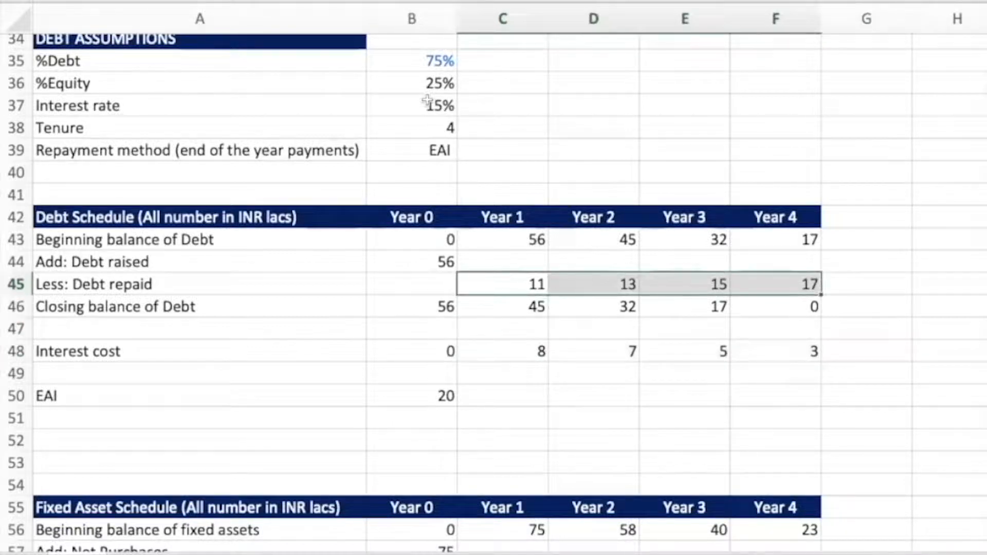
Fill the income statement's Interest cost row 75 from the debt schedule's interest cost for Years 0 to 4.
{"action": "key", "text": "Up"}
{"action": "key", "text": "Left"}
{"action": "key", "text": "Up"}
{"action": "key", "text": "Up"}
{"action": "key", "text": "Left"}
{"action": "key", "text": "ctrl+shift+Right"}
{"action": "key", "text": "Down"}
{"action": "key", "text": "Down"}
{"action": "key", "text": "Down"}
{"action": "key", "text": "Down"}
{"action": "key", "text": "Down"}
{"action": "key", "text": "Down"}
{"action": "key", "text": "Down"}
{"action": "key", "text": "Down"}
{"action": "key", "text": "Down"}
{"action": "key", "text": "Down"}
{"action": "key", "text": "Down"}
{"action": "key", "text": "Down"}
{"action": "key", "text": "Down"}
{"action": "key", "text": "Down"}
{"action": "key", "text": "Down"}
{"action": "key", "text": "Down"}
{"action": "key", "text": "Down"}
{"action": "key", "text": "Down"}
{"action": "key", "text": "Down"}
{"action": "key", "text": "Down"}
{"action": "key", "text": "Down"}
{"action": "key", "text": "Down"}
{"action": "key", "text": "Down"}
{"action": "key", "text": "Down"}
{"action": "key", "text": "Down"}
{"action": "key", "text": "Down"}
{"action": "key", "text": "Down"}
{"action": "key", "text": "Down"}
{"action": "key", "text": "Down"}
{"action": "key", "text": "Down"}
{"action": "key", "text": "Down"}
{"action": "key", "text": "Down"}
{"action": "key", "text": "Down"}
{"action": "key", "text": "Down"}
{"action": "key", "text": "Down"}
{"action": "key", "text": "Down"}
{"action": "key", "text": "Down"}
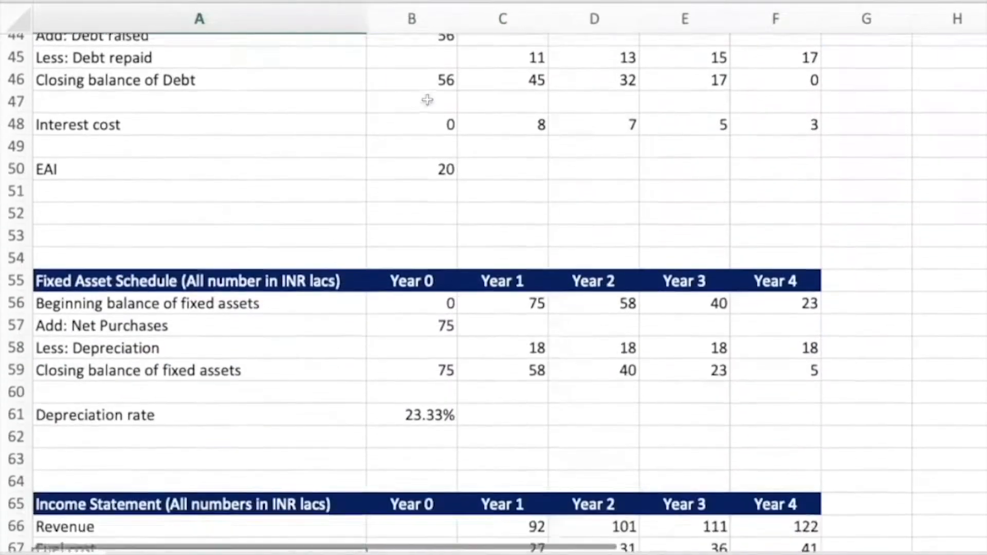
{"action": "key", "text": "Up"}
{"action": "key", "text": "Up"}
{"action": "key", "text": "Up"}
{"action": "key", "text": "Up"}
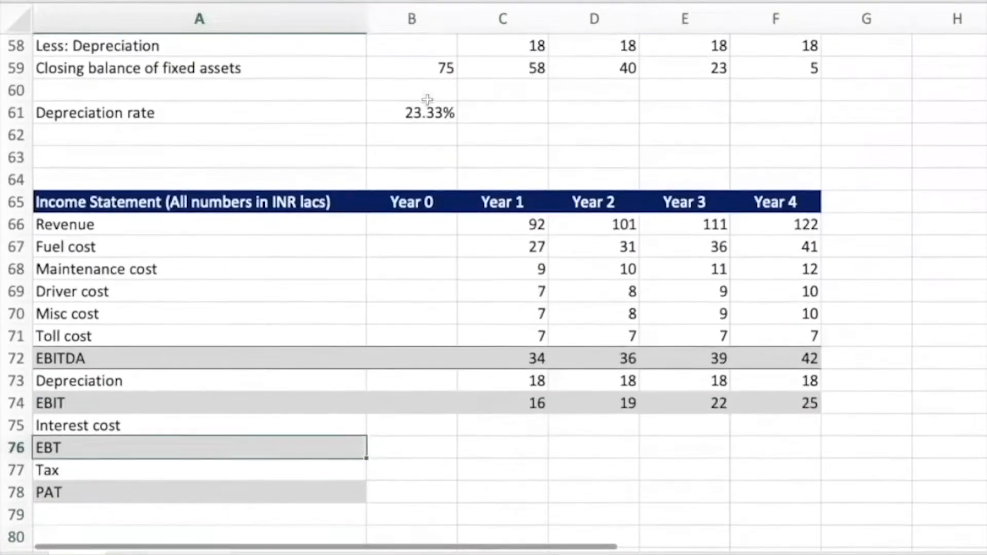
{"action": "key", "text": "Right"}
{"action": "key", "text": "Right"}
{"action": "key", "text": "Left"}
{"action": "type", "text": "0"}
{"action": "key", "text": "Return"}
{"action": "scroll", "coordinate": [427, 100], "scroll_direction": "up", "scroll_amount": 4}
{"action": "scroll", "coordinate": [427, 100], "scroll_direction": "down", "scroll_amount": 1}
{"action": "key", "text": "Up"}
{"action": "key", "text": "ctrl+c"}
{"action": "key", "text": "shift+Right"}
{"action": "key", "text": "shift+Right"}
{"action": "key", "text": "shift+Right"}
{"action": "key", "text": "shift+Right"}
{"action": "key", "text": "ctrl+v"}
{"action": "key", "text": "Escape"}
Calculate the Year 0 EBT in B76 as EBIT less interest cost, =B74-B75.
{"action": "key", "text": "Down"}
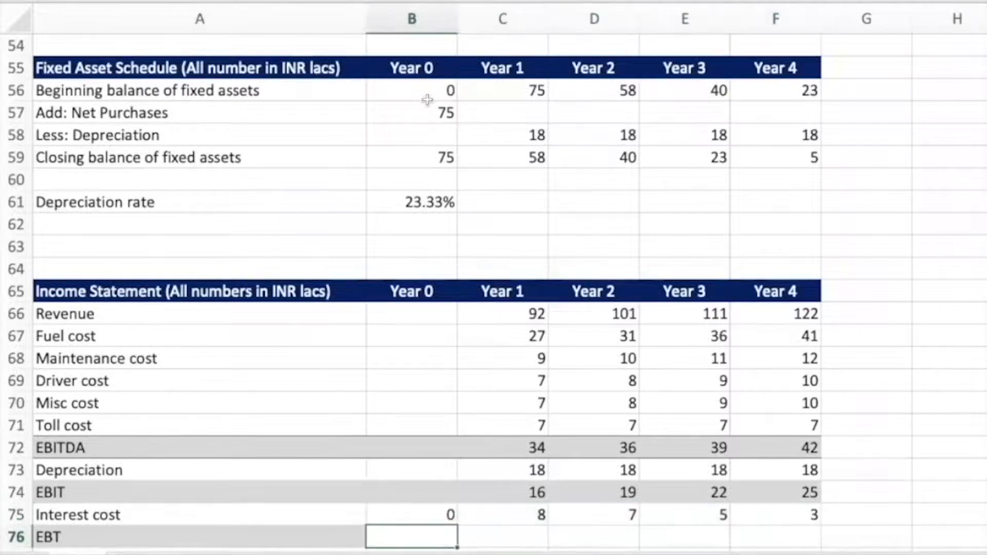
{"action": "type", "text": "="}
{"action": "key", "text": "Up"}
{"action": "key", "text": "Up"}
{"action": "type", "text": "-"}
{"action": "key", "text": "Up"}
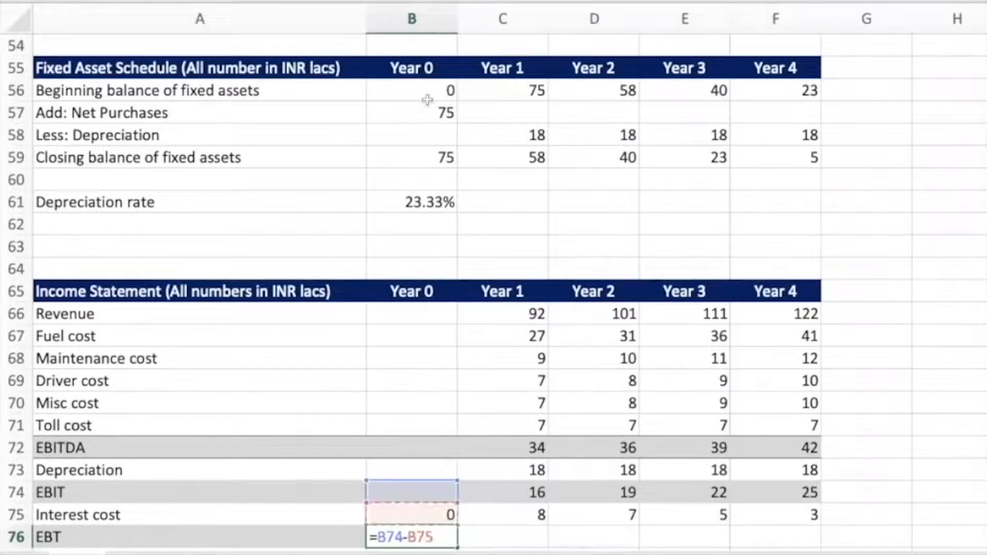
{"action": "key", "text": "Return"}
Copy the EBT formula from B76 across Years 1 to 4.
{"action": "key", "text": "Up"}
{"action": "key", "text": "ctrl+c"}
{"action": "key", "text": "shift+Right"}
{"action": "key", "text": "shift+Right"}
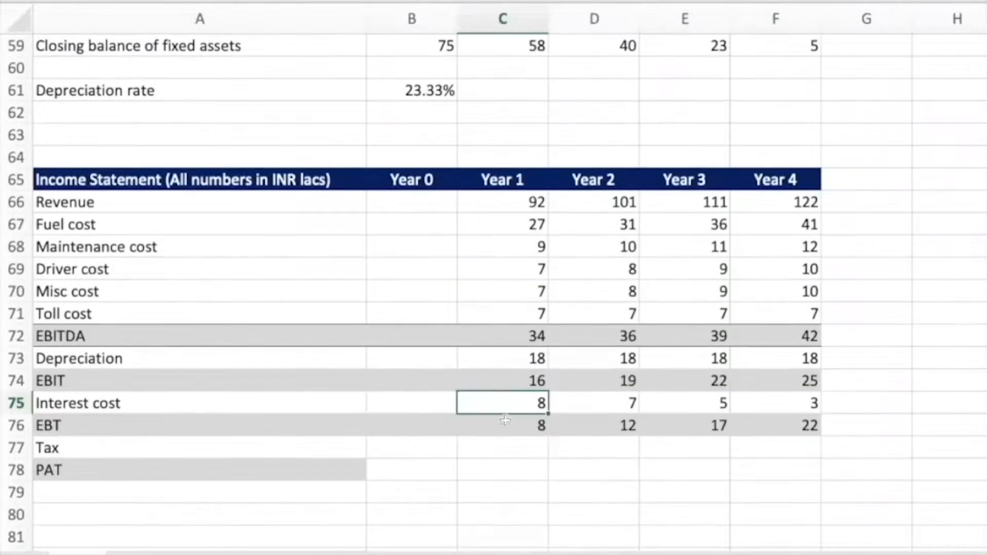
{"action": "left_click", "coordinate": [506, 422]}
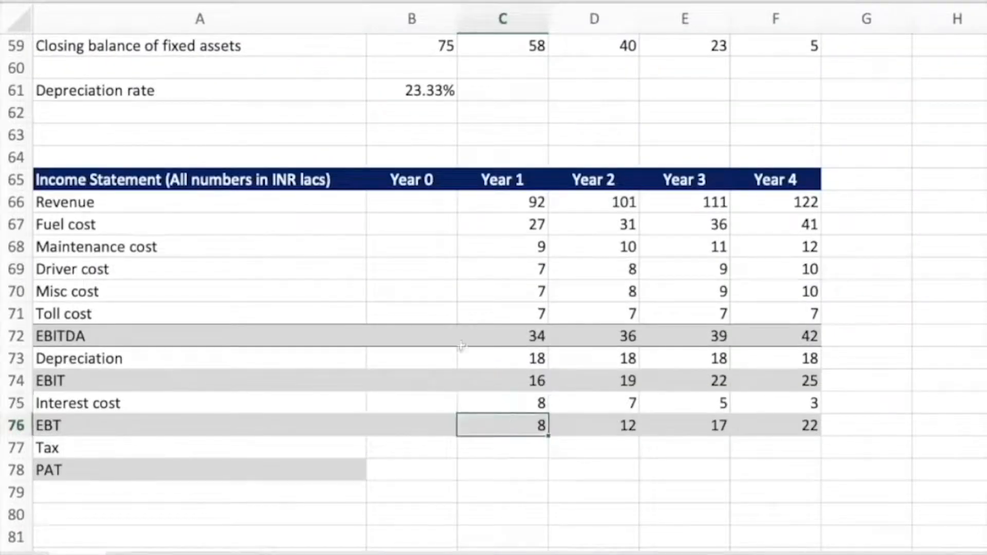
Insert three blank rows at row 40, between the debt assumptions and the Debt Schedule.
{"action": "left_click", "coordinate": [215, 102]}
{"action": "scroll", "coordinate": [214, 102], "scroll_direction": "up", "scroll_amount": 9}
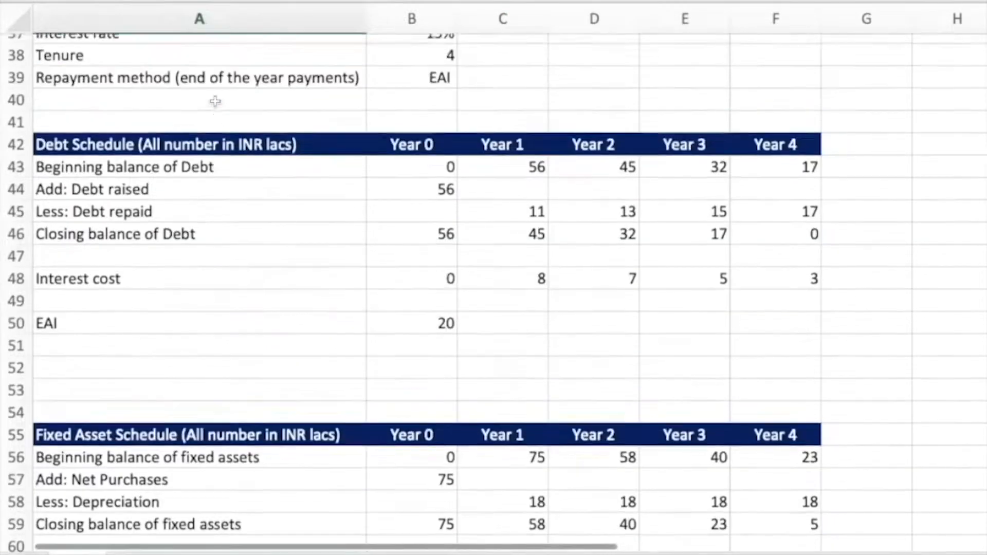
{"action": "scroll", "coordinate": [214, 101], "scroll_direction": "up", "scroll_amount": 2}
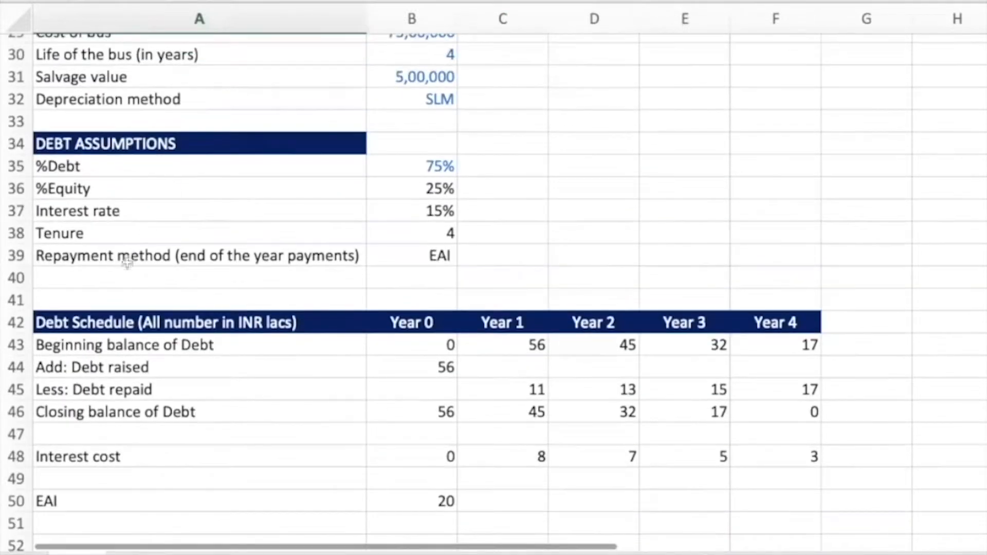
{"action": "left_click", "coordinate": [119, 273]}
{"action": "key", "text": "shift+space"}
{"action": "key", "text": "ctrl+shift+equal"}
{"action": "key", "text": "ctrl+shift+equal"}
{"action": "key", "text": "ctrl+shift+equal"}
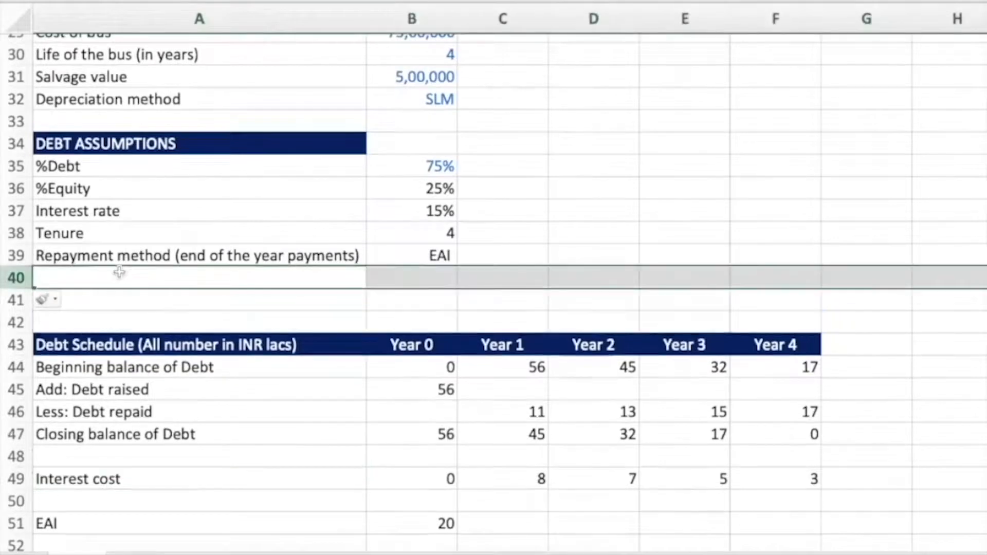
Add a Tax rate assumption of 33% in row 41.
{"action": "key", "text": "Down"}
{"action": "type", "text": "Tax"}
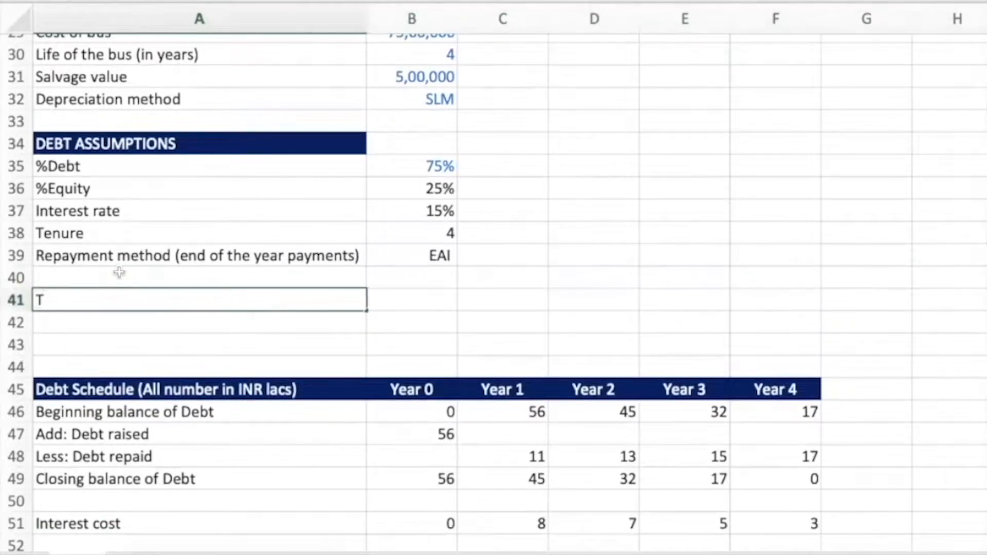
{"action": "type", "text": " rate"}
{"action": "key", "text": "Return"}
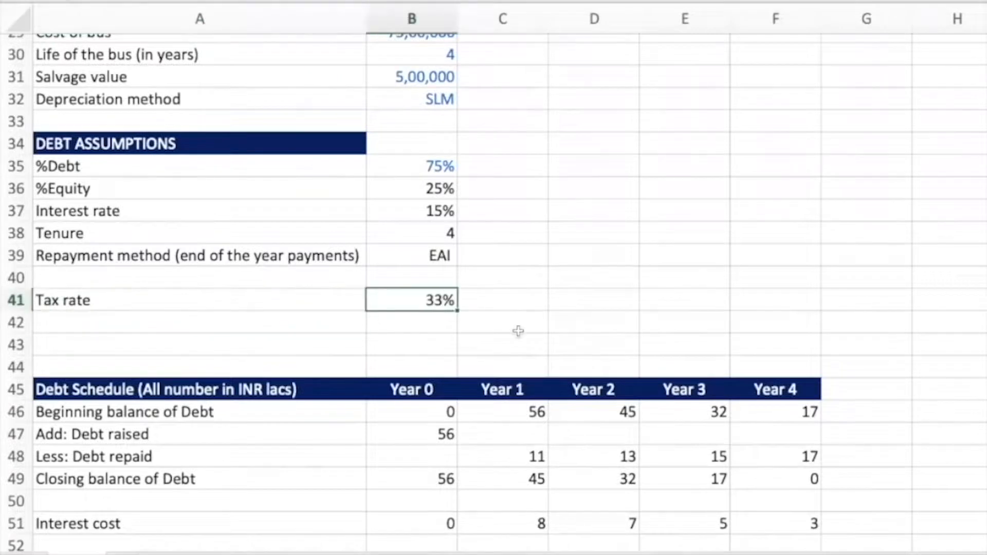
Calculate the Year 1 Tax in C80 from EBT and the fixed tax rate cell, floored at zero, =MAX(0,C79*$B$41).
{"action": "scroll", "coordinate": [518, 331], "scroll_direction": "down", "scroll_amount": 14}
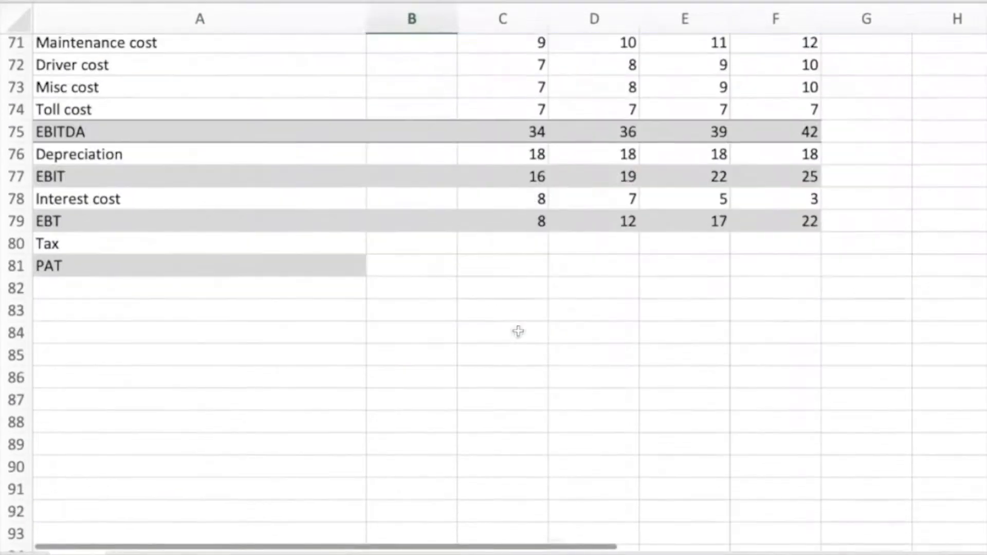
{"action": "left_click", "coordinate": [520, 242]}
{"action": "type", "text": "=m"}
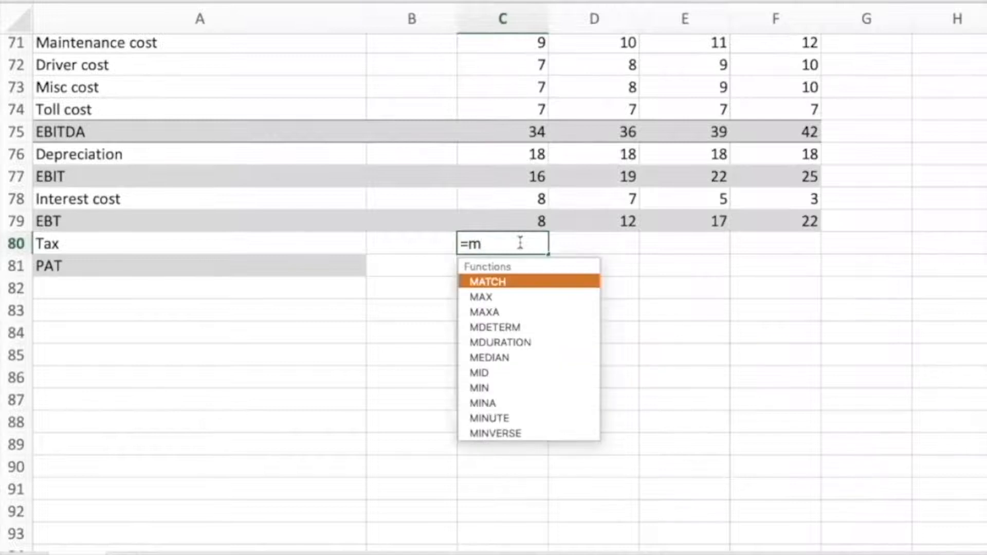
{"action": "type", "text": "ax"}
{"action": "key", "text": "Tab"}
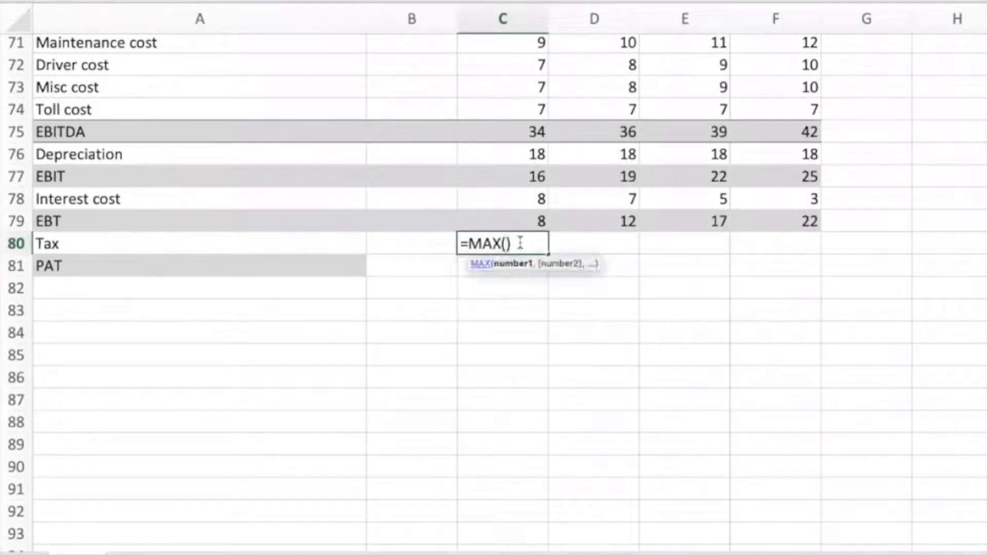
{"action": "type", "text": "0,"}
{"action": "key", "text": "Up"}
{"action": "type", "text": "*"}
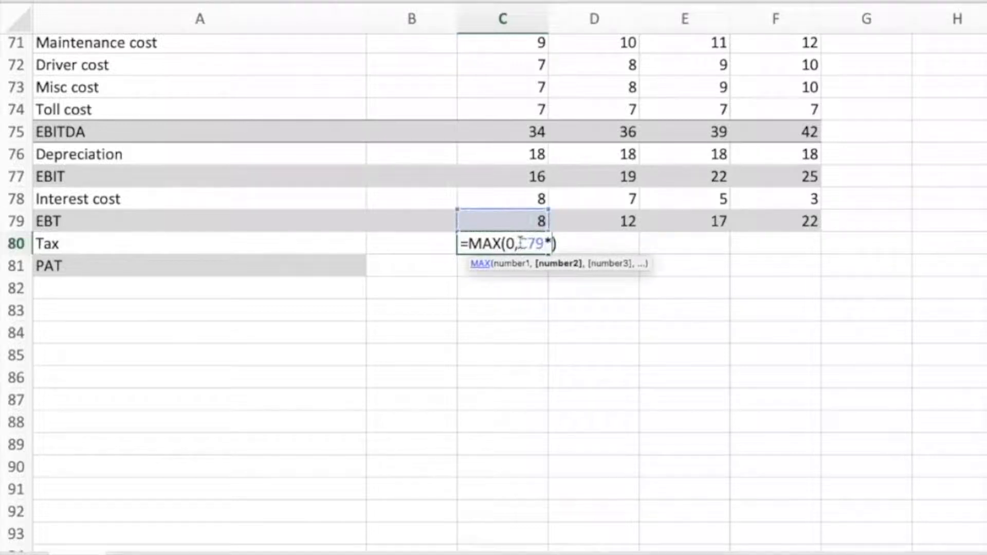
{"action": "scroll", "coordinate": [374, 266], "scroll_direction": "up", "scroll_amount": 6}
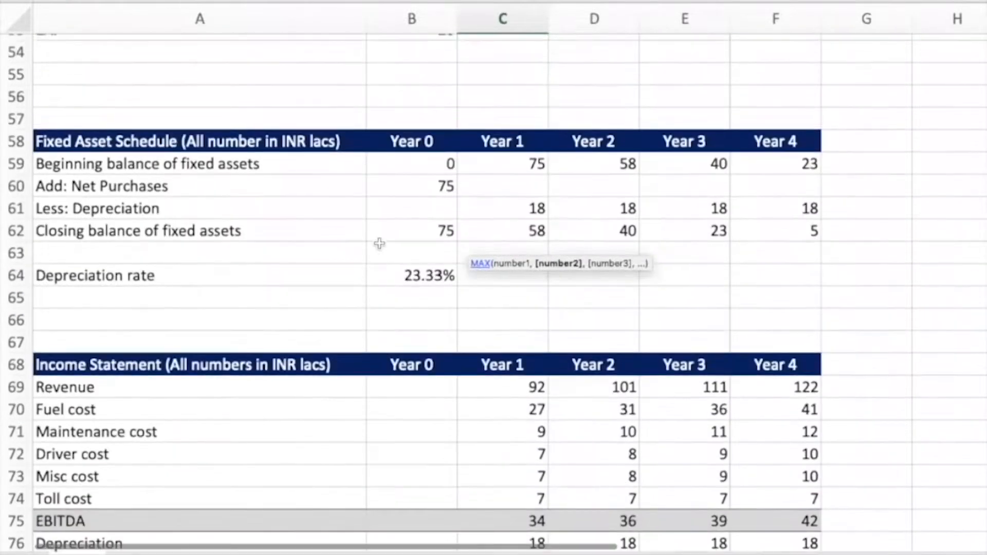
{"action": "scroll", "coordinate": [379, 243], "scroll_direction": "up", "scroll_amount": 6}
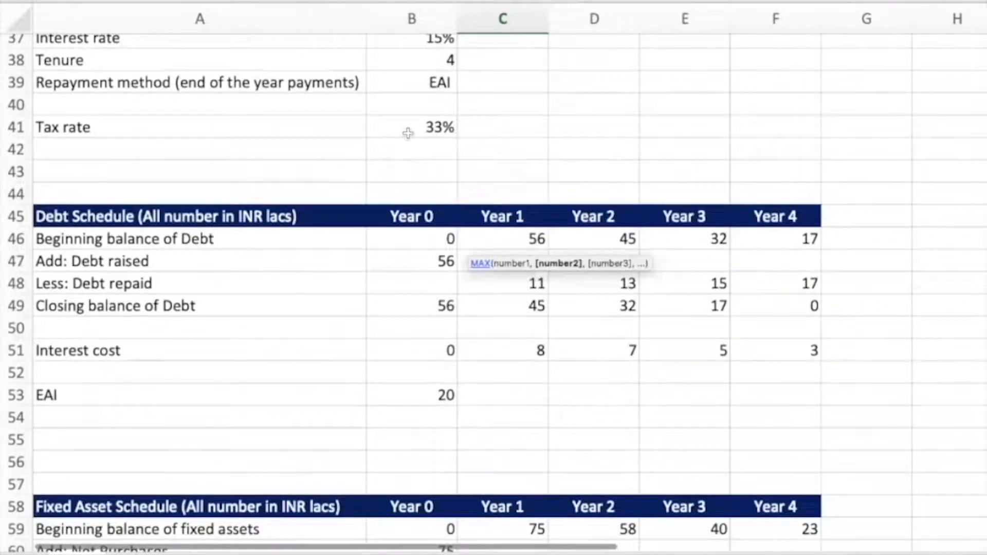
{"action": "left_click", "coordinate": [409, 133]}
{"action": "key", "text": "F4"}
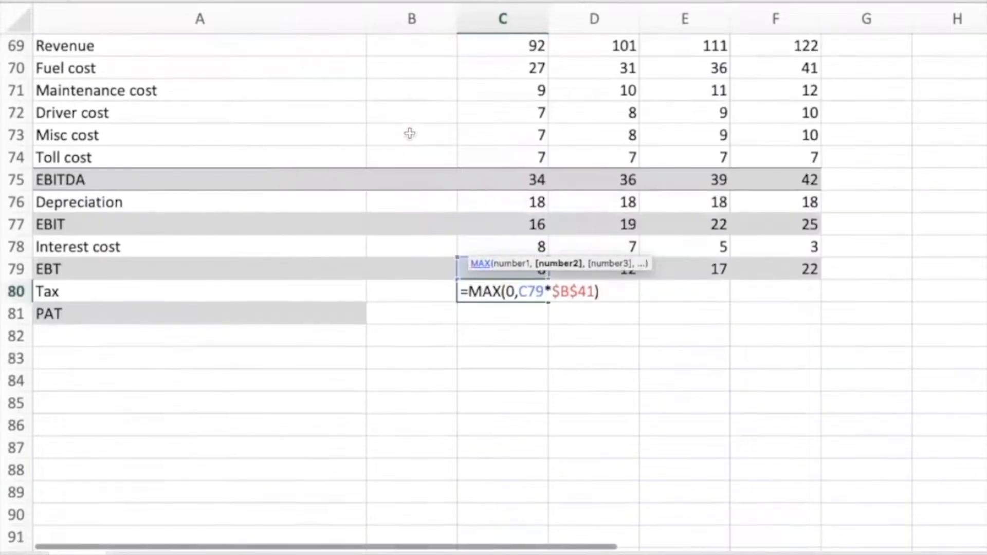
{"action": "key", "text": "Return"}
Fill the Tax formula from C80 across Years 2 to 4.
{"action": "key", "text": "Up"}
{"action": "key", "text": "ctrl+c"}
{"action": "key", "text": "shift+Right"}
{"action": "key", "text": "shift+Right"}
{"action": "key", "text": "shift+Right"}
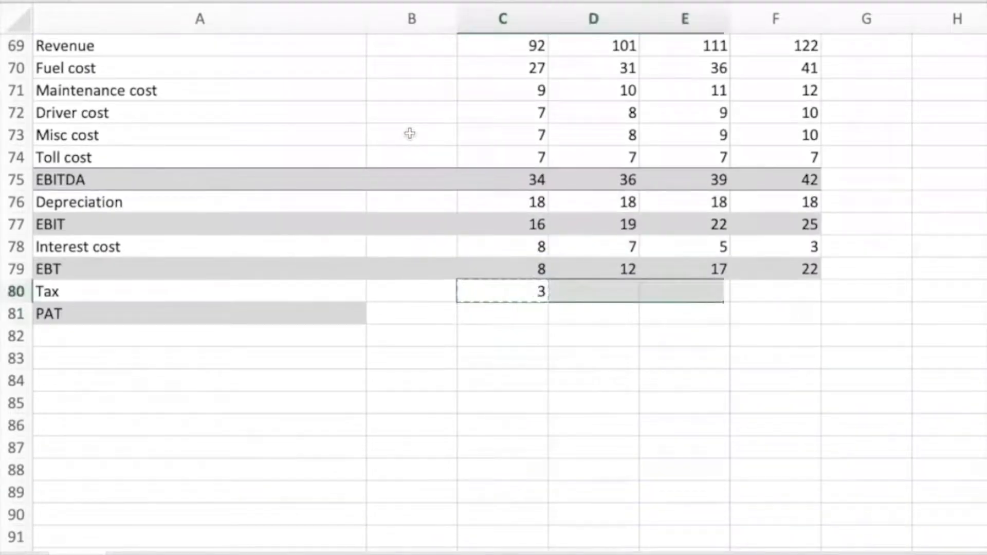
{"action": "key", "text": "ctrl+v"}
Copy the EBT row B79:F79 with its shading into the PAT row 81 to calculate profit after tax.
{"action": "key", "text": "Up"}
{"action": "key", "text": "Left"}
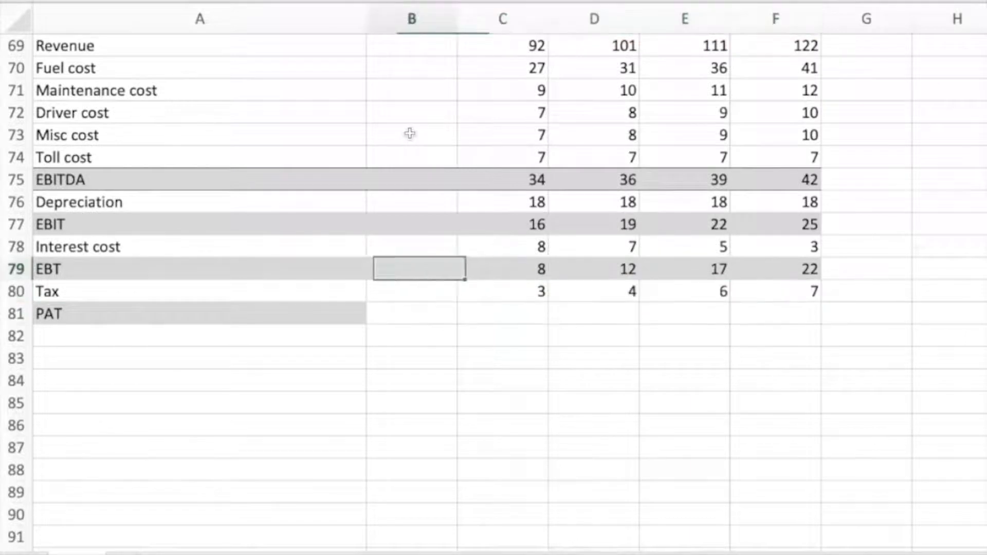
{"action": "key", "text": "shift+Right"}
{"action": "key", "text": "shift+Right"}
{"action": "key", "text": "shift+Right"}
{"action": "key", "text": "shift+Right"}
{"action": "key", "text": "ctrl+c"}
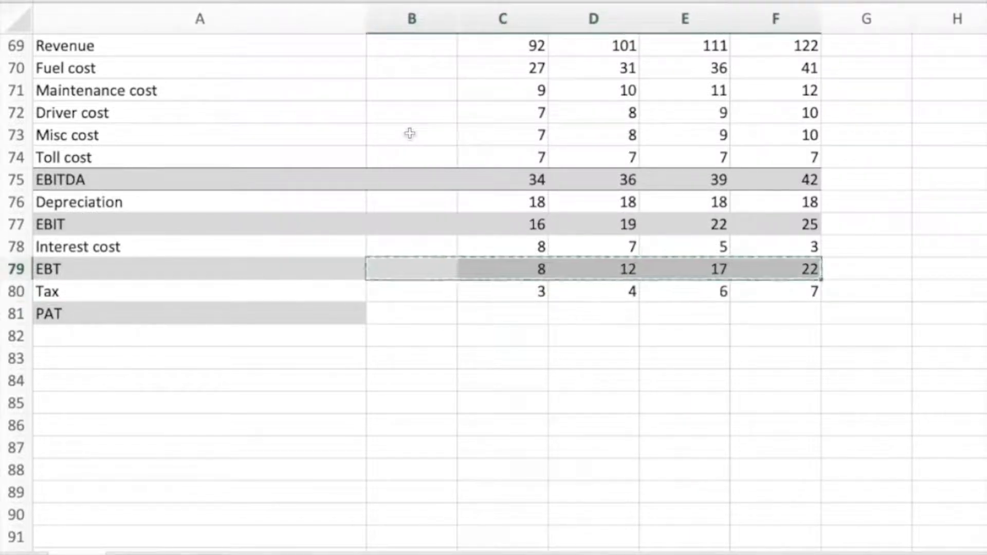
{"action": "key", "text": "Down"}
{"action": "key", "text": "Down"}
{"action": "key", "text": "ctrl+v"}
{"action": "key", "text": "Right"}
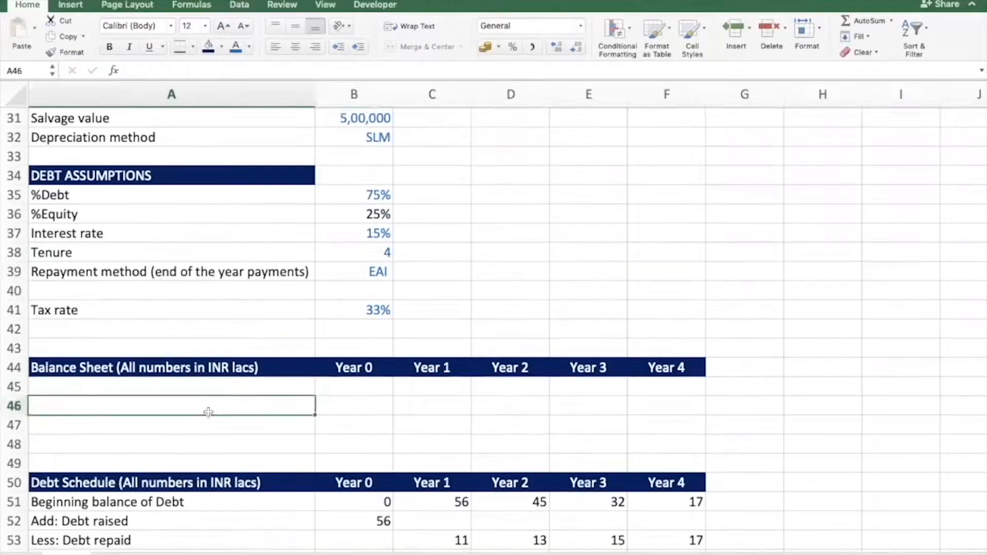
Insert blank rows at row 46 to make room for the Balance Sheet above the Debt Schedule.
{"action": "key", "text": "shift+space"}
{"action": "key", "text": "ctrl+shift+equal"}
{"action": "key", "text": "ctrl+shift+equal"}
{"action": "key", "text": "ctrl+shift+equal"}
{"action": "key", "text": "ctrl+shift+equal"}
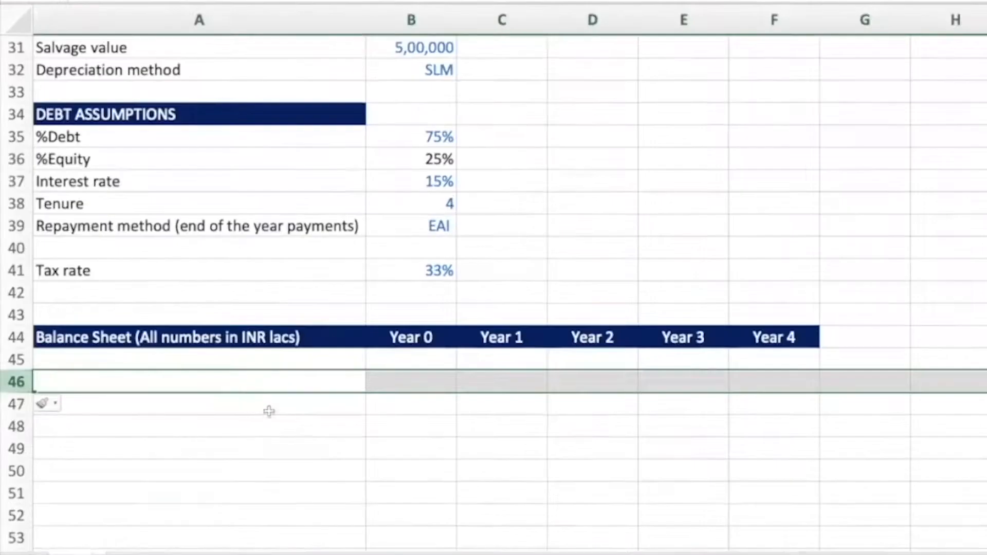
Enter the balance sheet asset labels Fixed Assets, Cash and Total Assets in A45:A47.
{"action": "key", "text": "Up"}
{"action": "scroll", "coordinate": [192, 472], "scroll_direction": "down", "scroll_amount": 2}
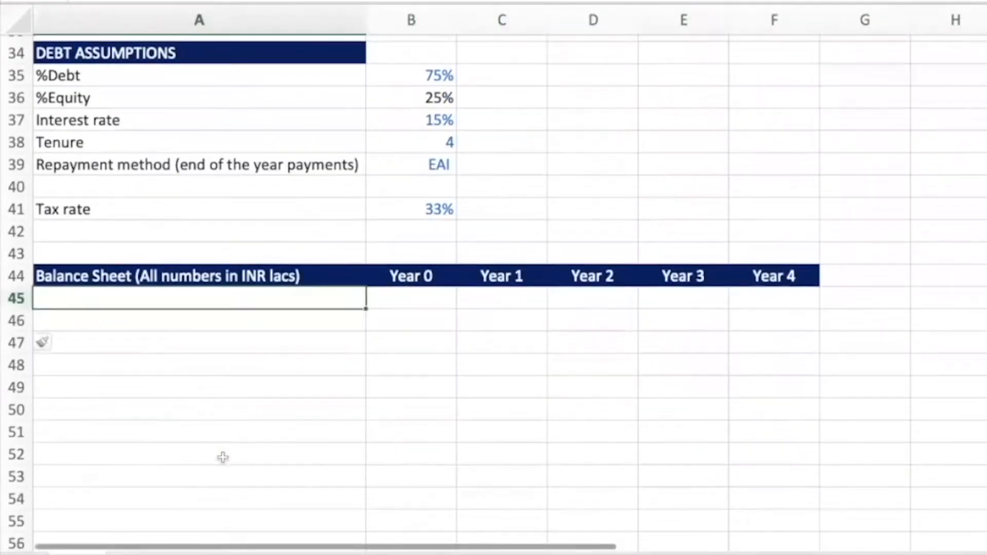
{"action": "type", "text": "Fixed Assets"}
{"action": "key", "text": "Return"}
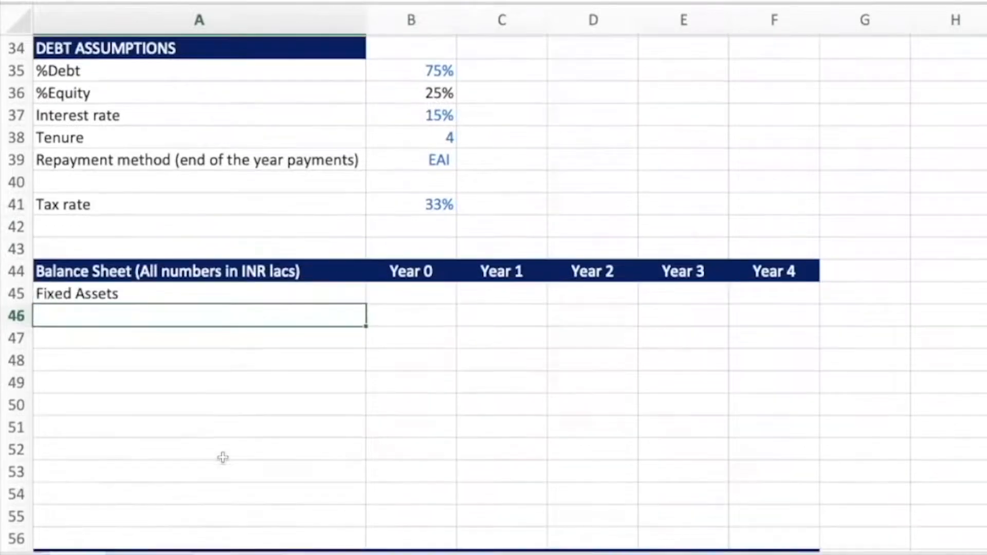
{"action": "type", "text": "Cash"}
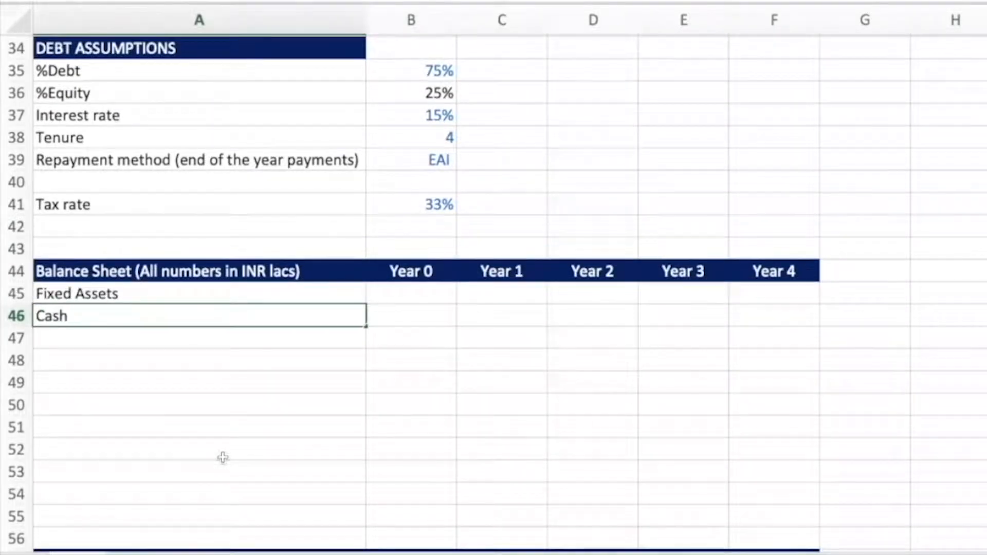
{"action": "key", "text": "Return"}
{"action": "type", "text": "T"}
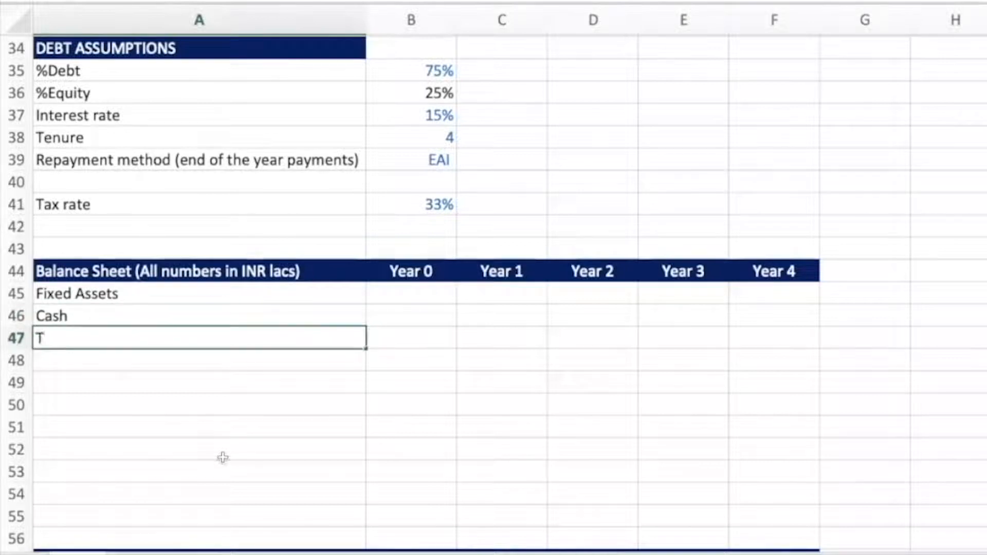
{"action": "type", "text": "otal Assets"}
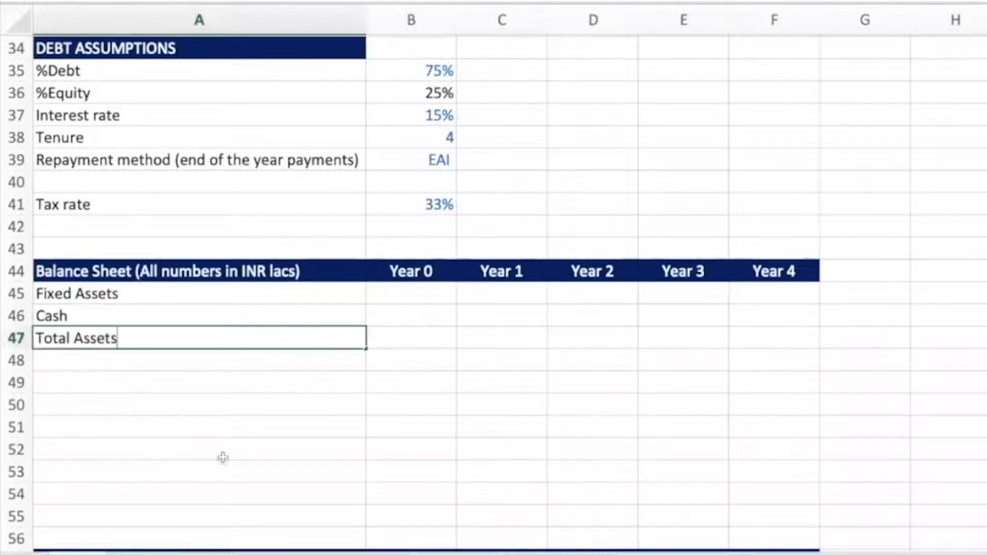
{"action": "key", "text": "Return"}
Enter the labels Debt, Equity Capital, Retained Earning and Total Liabilities & Equity in A49:A52.
{"action": "left_click", "coordinate": [128, 388]}
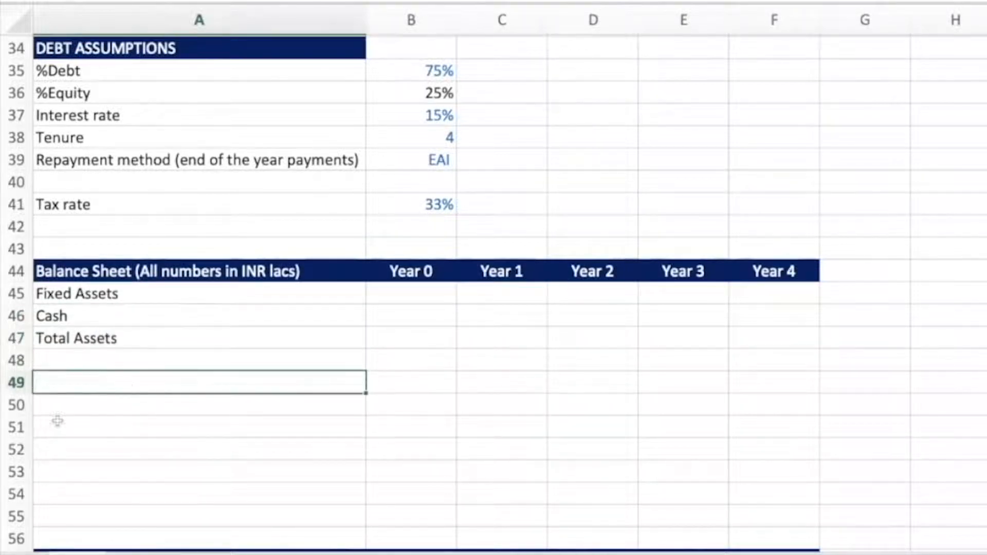
{"action": "type", "text": "Debt"}
{"action": "key", "text": "Return"}
{"action": "type", "text": "Equity Ca"}
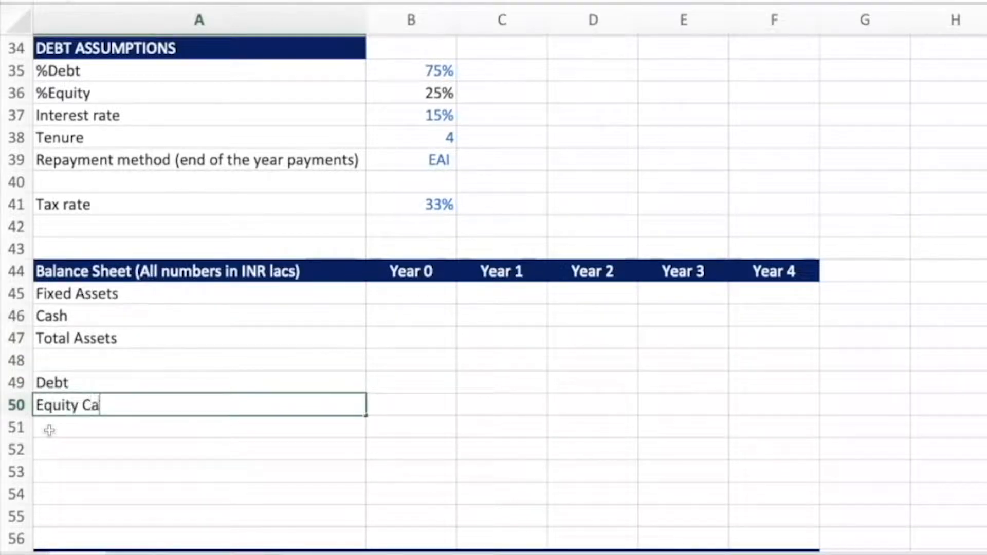
{"action": "type", "text": "pital"}
{"action": "key", "text": "Return"}
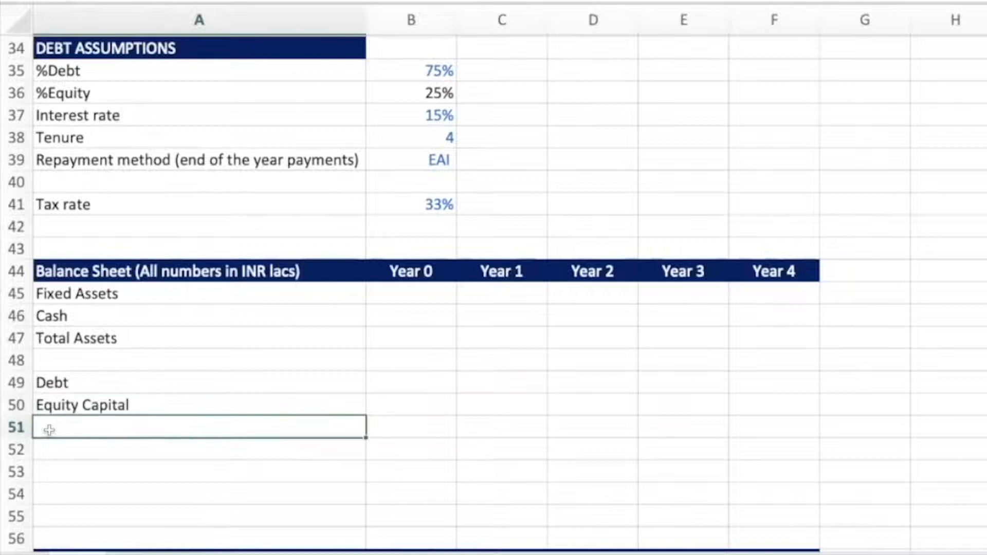
{"action": "type", "text": "Retained Earning"}
{"action": "key", "text": "Return"}
{"action": "type", "text": "Total Liabilities"}
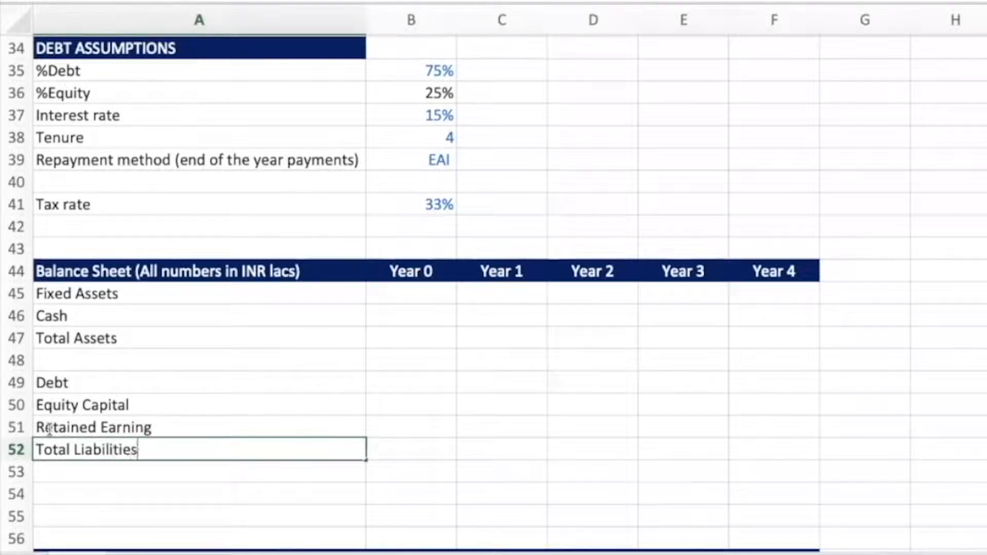
{"action": "type", "text": " & Equity"}
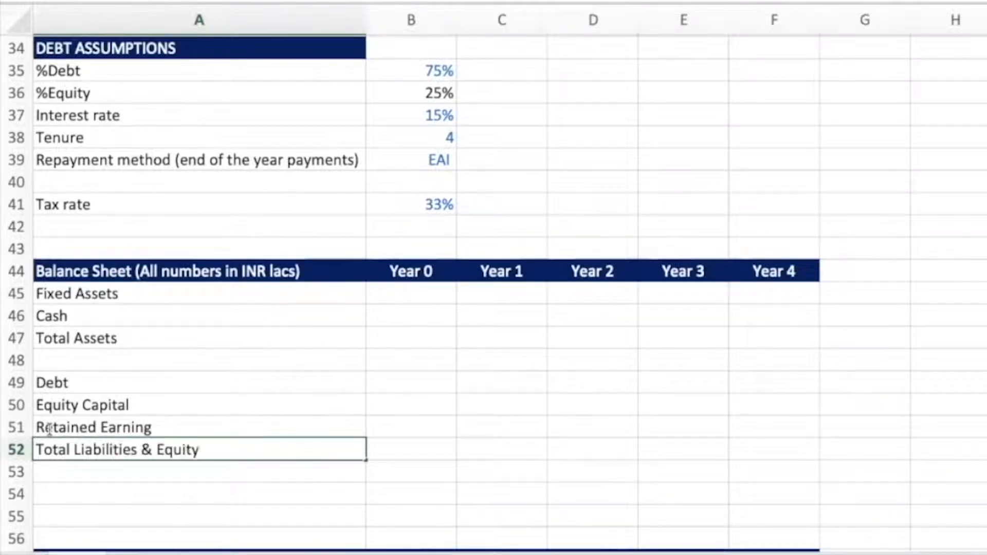
{"action": "key", "text": "Return"}
Add a Check label in A54 and calculate Year 0 in B54 as Total Assets B47 minus Total Liabilities & Equity B52.
{"action": "key", "text": "Return"}
{"action": "type", "text": "Check"}
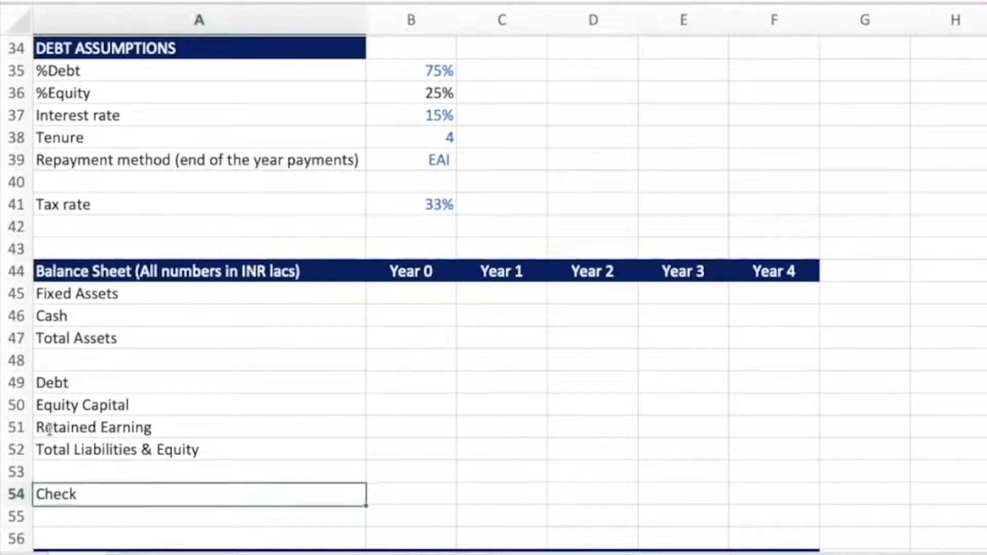
{"action": "key", "text": "Tab"}
{"action": "type", "text": "="}
{"action": "key", "text": "Up"}
{"action": "key", "text": "Up"}
{"action": "key", "text": "Up"}
{"action": "key", "text": "Up"}
{"action": "key", "text": "Up"}
{"action": "key", "text": "Up"}
{"action": "key", "text": "Up"}
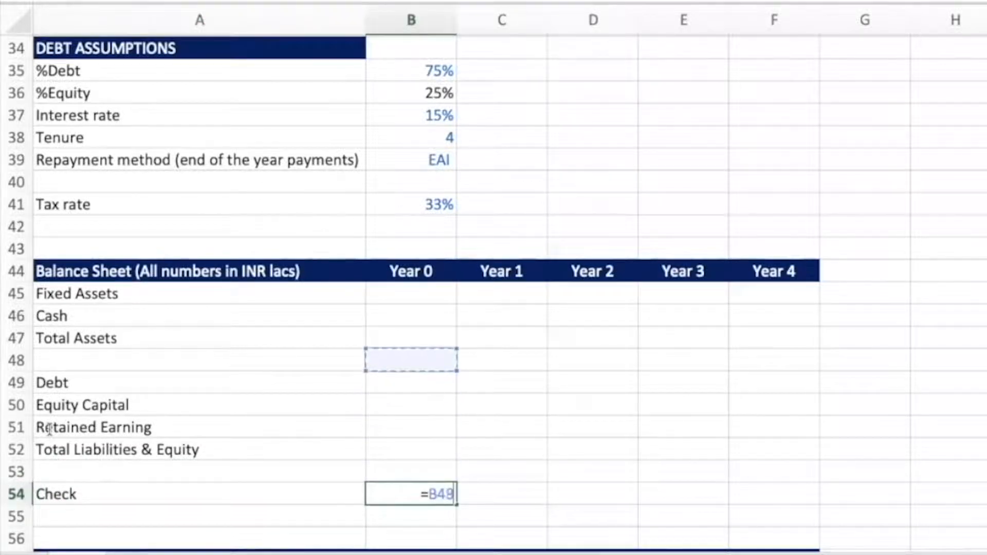
{"action": "type", "text": "-"}
{"action": "key", "text": "Up"}
{"action": "key", "text": "Up"}
{"action": "key", "text": "ctrl+Return"}
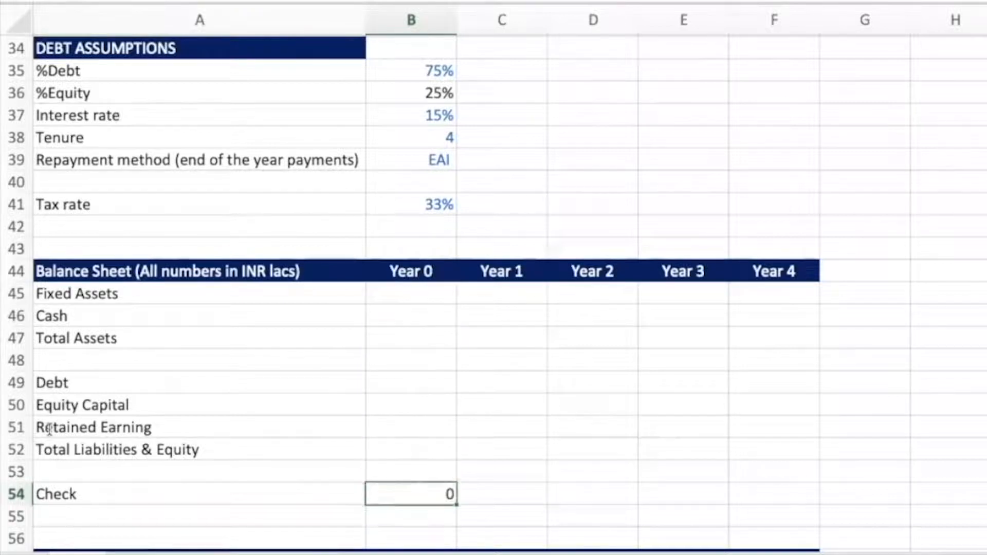
Extend the Year 0 Check formula across B54:F54 through Year 4.
{"action": "key", "text": "shift+Right"}
{"action": "key", "text": "shift+Right"}
{"action": "key", "text": "shift+Right"}
{"action": "key", "text": "shift+Right"}
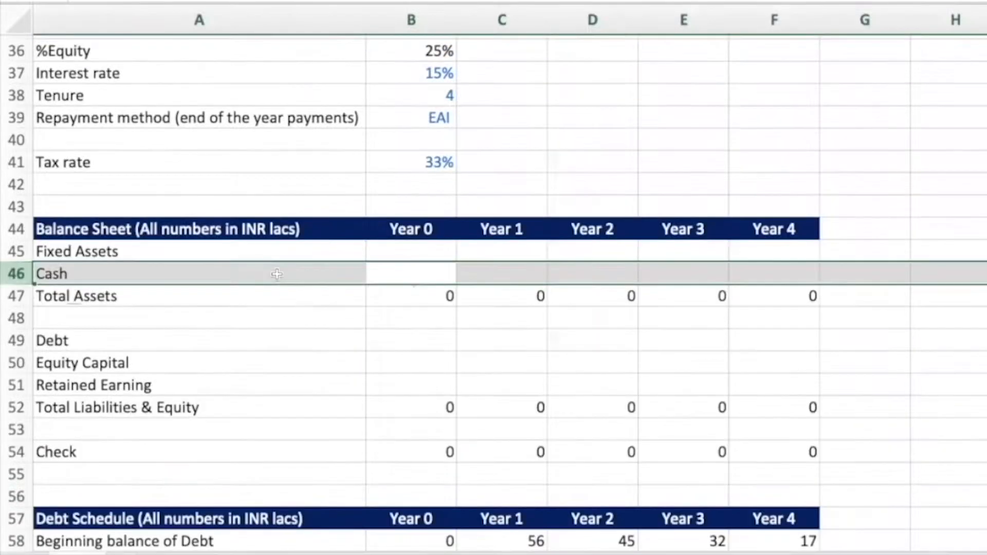
Examine the Fixed Assets, Cash, Debt, Equity Capital and Retained Earning rows of the balance sheet.
{"action": "left_click", "coordinate": [190, 264]}
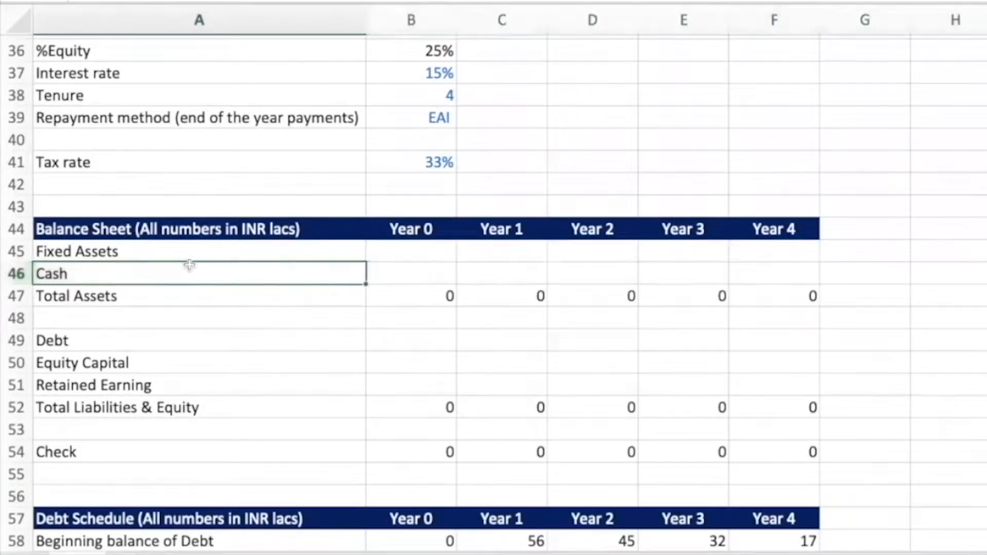
{"action": "key", "text": "shift+space"}
{"action": "left_click", "coordinate": [391, 249]}
{"action": "key", "text": "shift+space"}
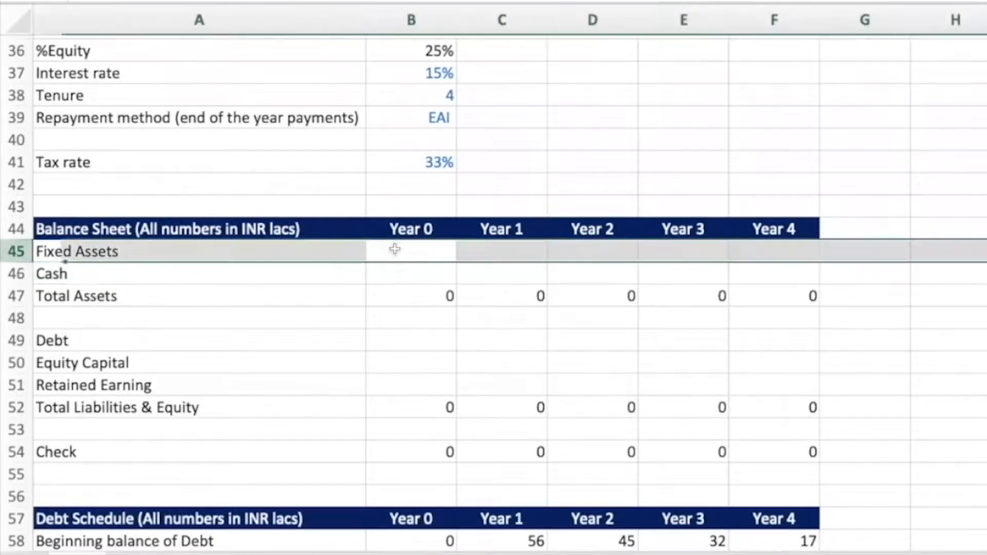
{"action": "left_click", "coordinate": [394, 340]}
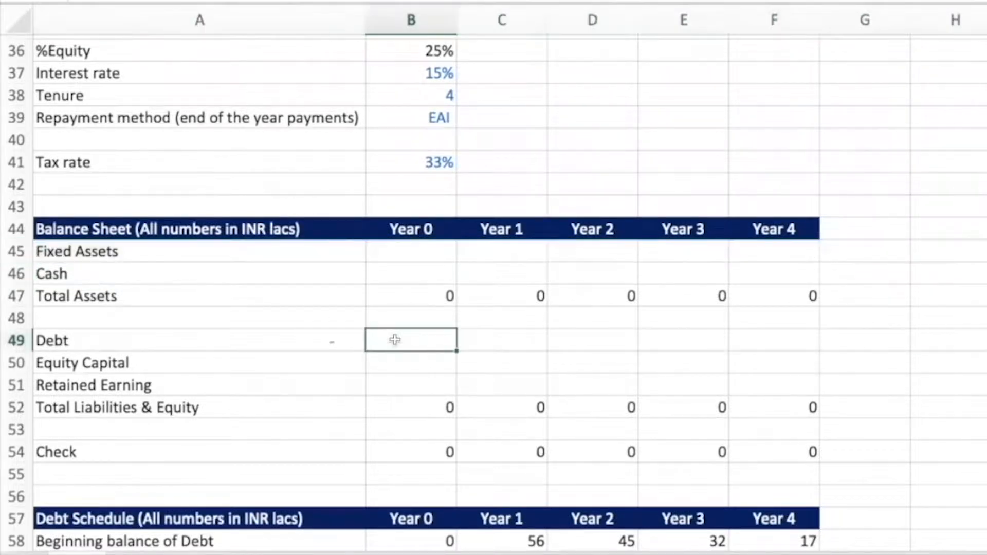
{"action": "key", "text": "shift+space"}
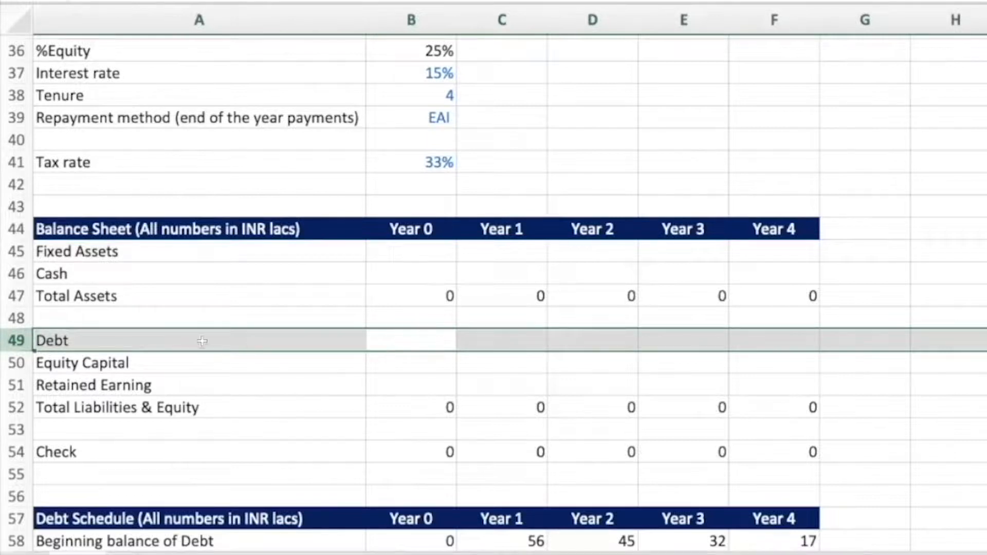
{"action": "left_click", "coordinate": [414, 365]}
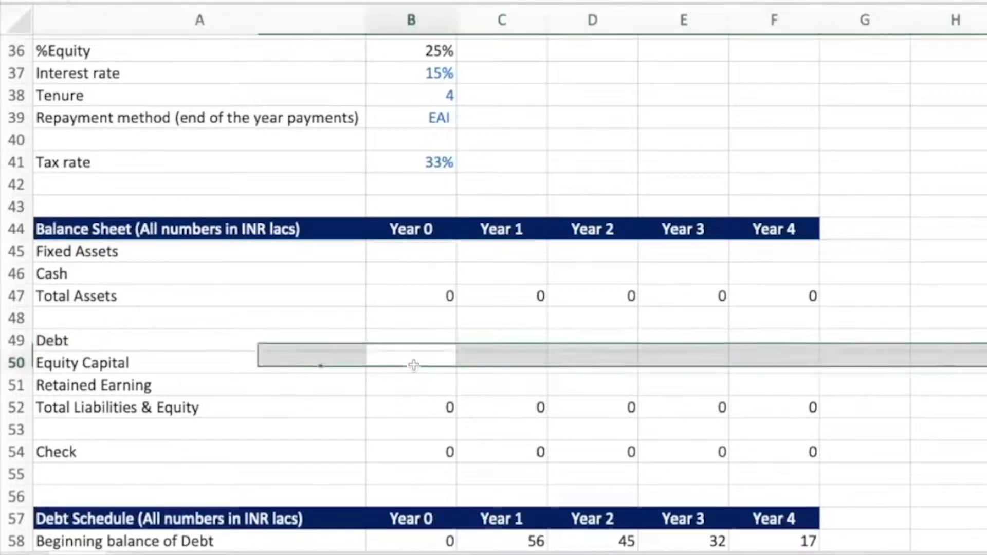
{"action": "key", "text": "shift+space"}
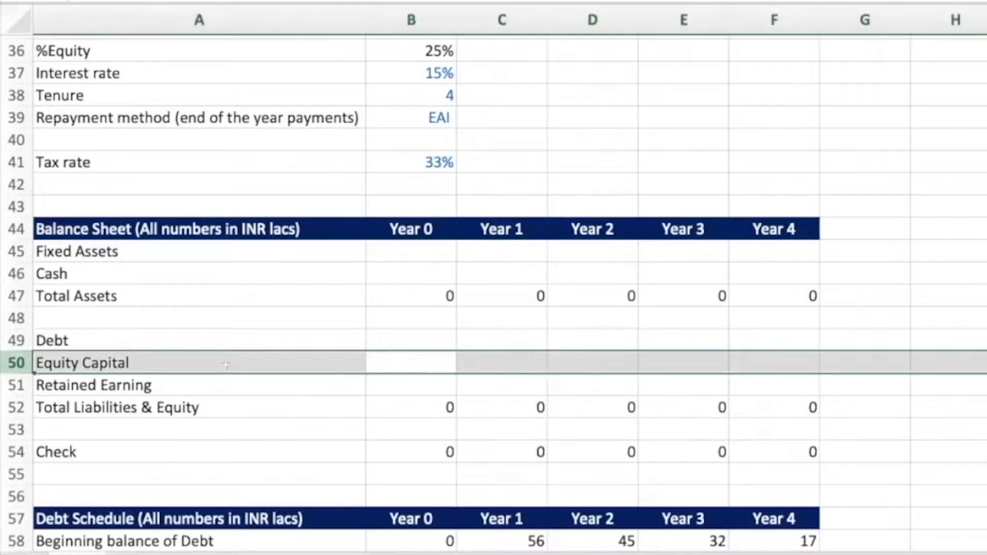
{"action": "left_click", "coordinate": [392, 392]}
{"action": "key", "text": "shift+space"}
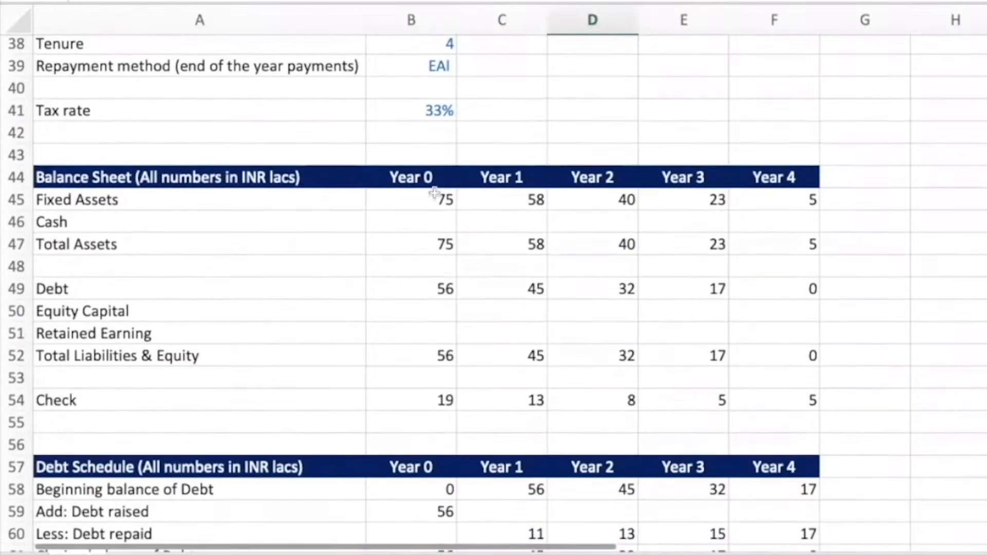
Review the Year 0 Fixed Assets and Debt entries in B45 and B49 of the balance sheet.
{"action": "left_click", "coordinate": [437, 200]}
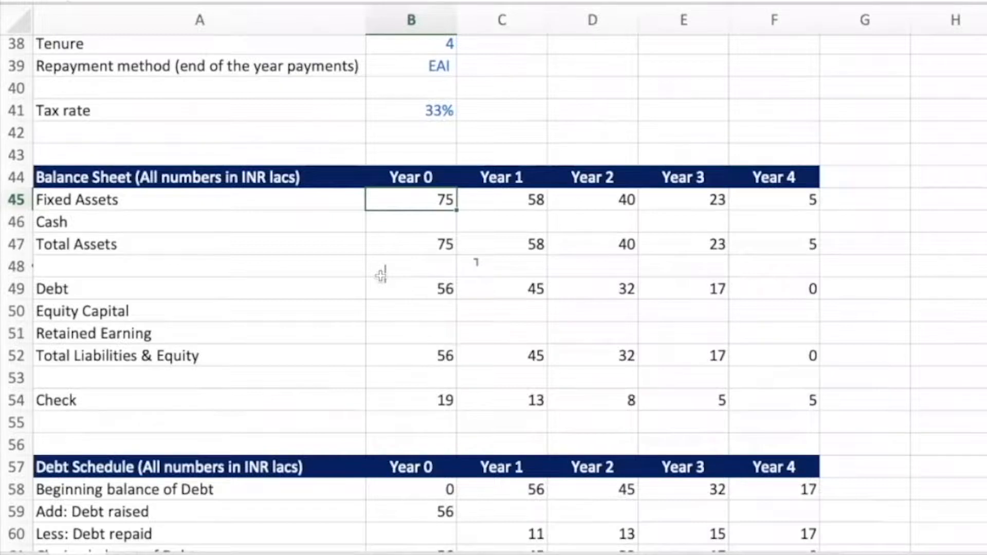
{"action": "left_click", "coordinate": [404, 284]}
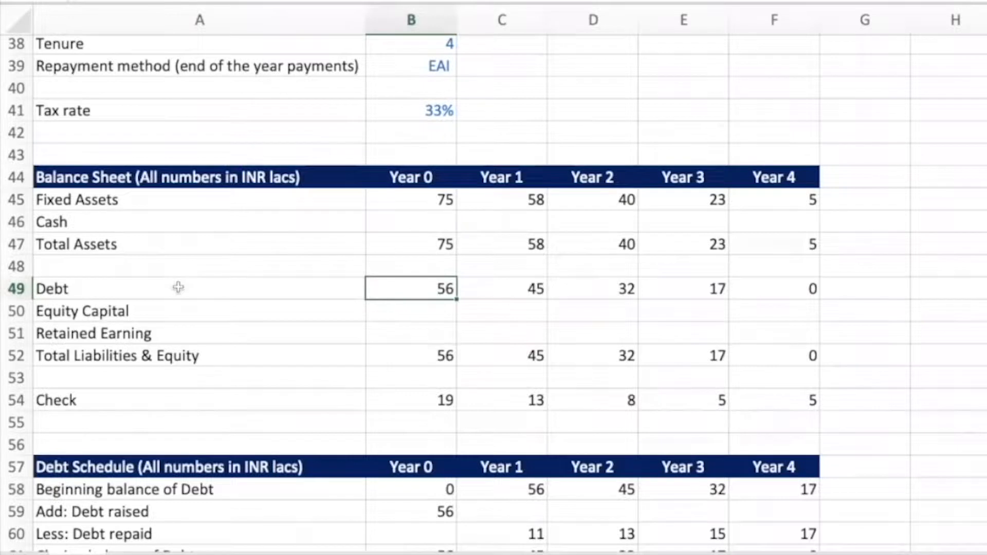
{"action": "left_click", "coordinate": [107, 284]}
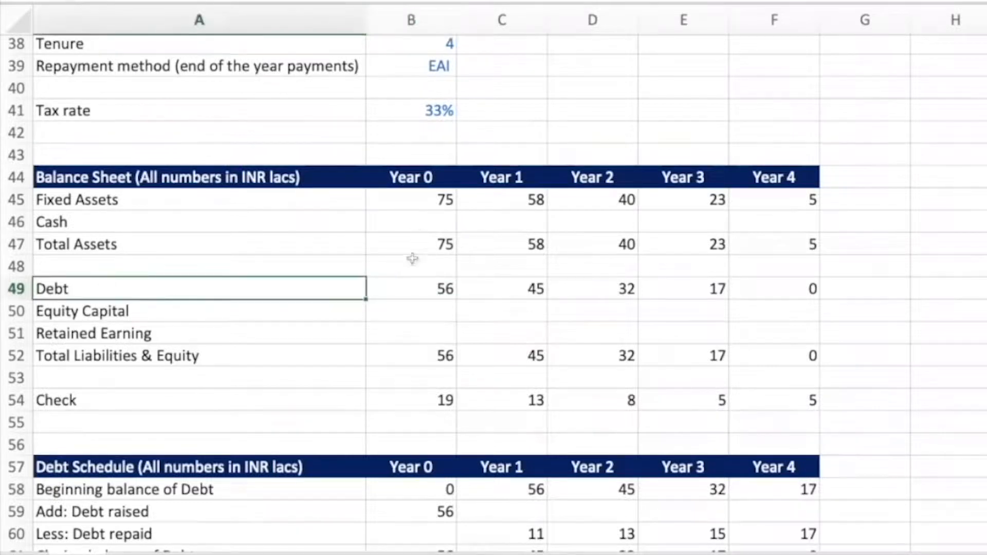
{"action": "left_click", "coordinate": [405, 290]}
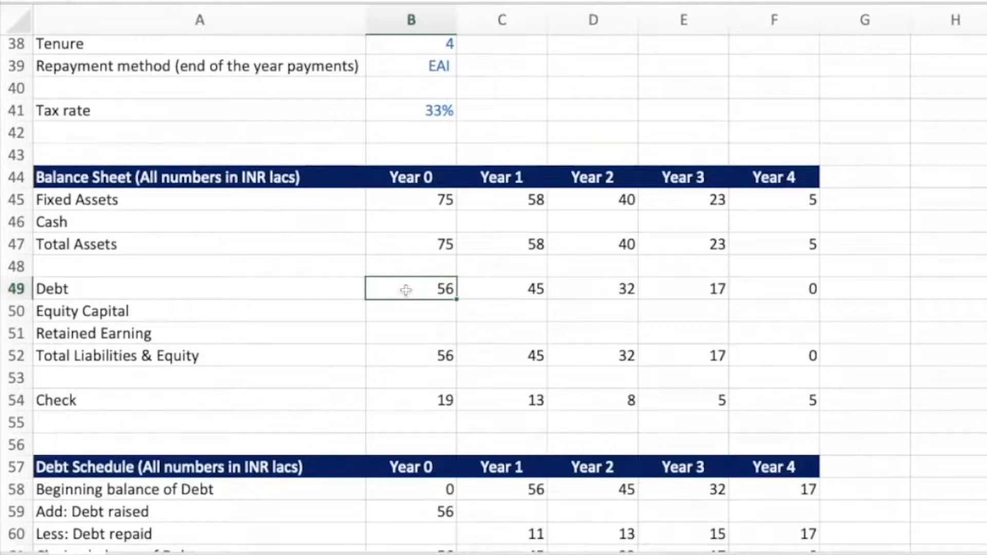
Calculate Year 0 Equity Capital in B50 as %Equity B36 times Cost of bus B29, expressed in lacs.
{"action": "key", "text": "Return"}
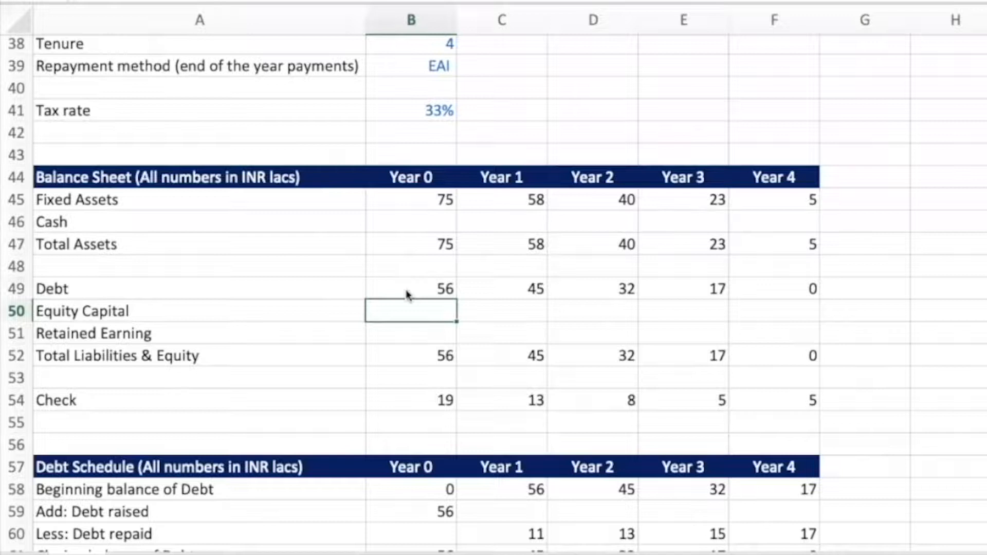
{"action": "type", "text": "="}
{"action": "scroll", "coordinate": [463, 205], "scroll_direction": "up", "scroll_amount": 3}
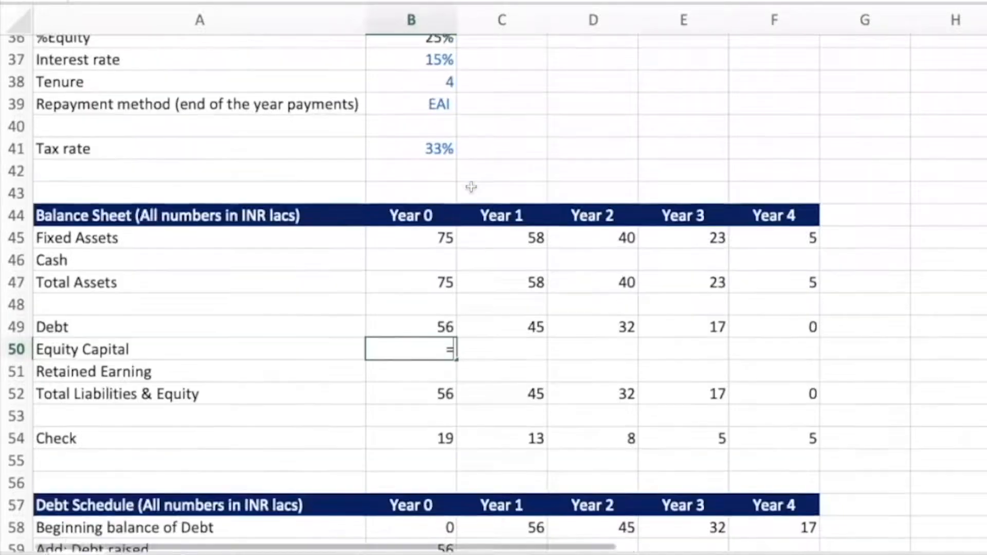
{"action": "left_click", "coordinate": [427, 172]}
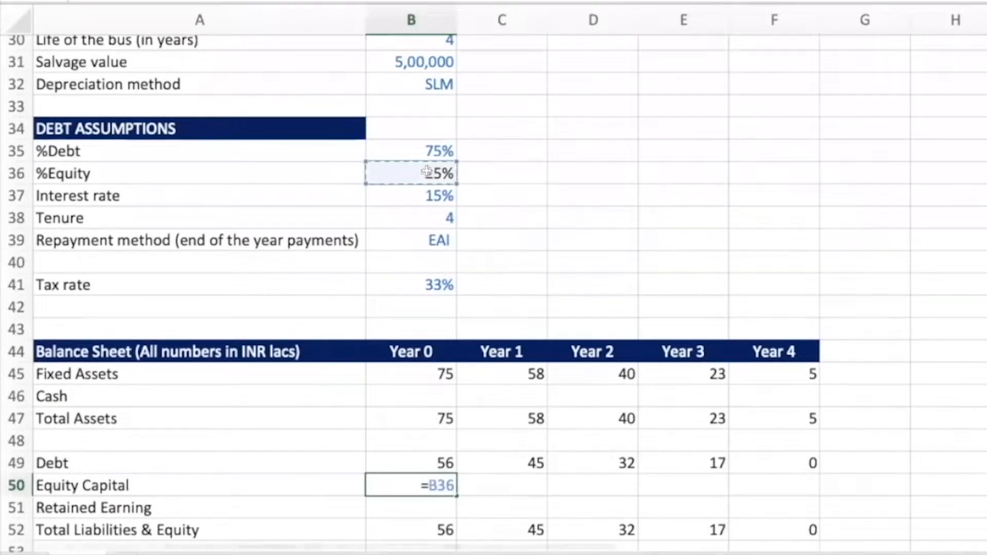
{"action": "type", "text": "*"}
{"action": "scroll", "coordinate": [490, 122], "scroll_direction": "up", "scroll_amount": 2}
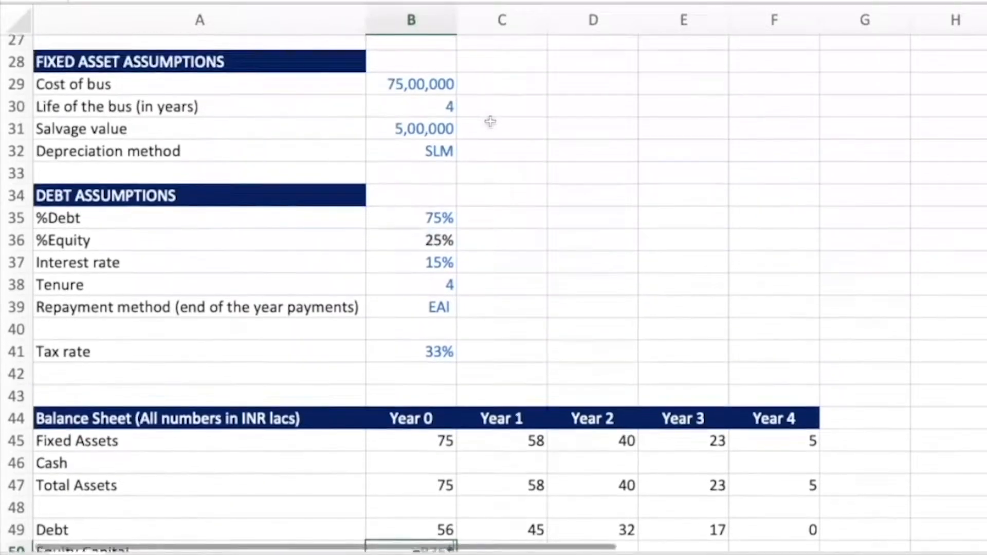
{"action": "left_click", "coordinate": [428, 96]}
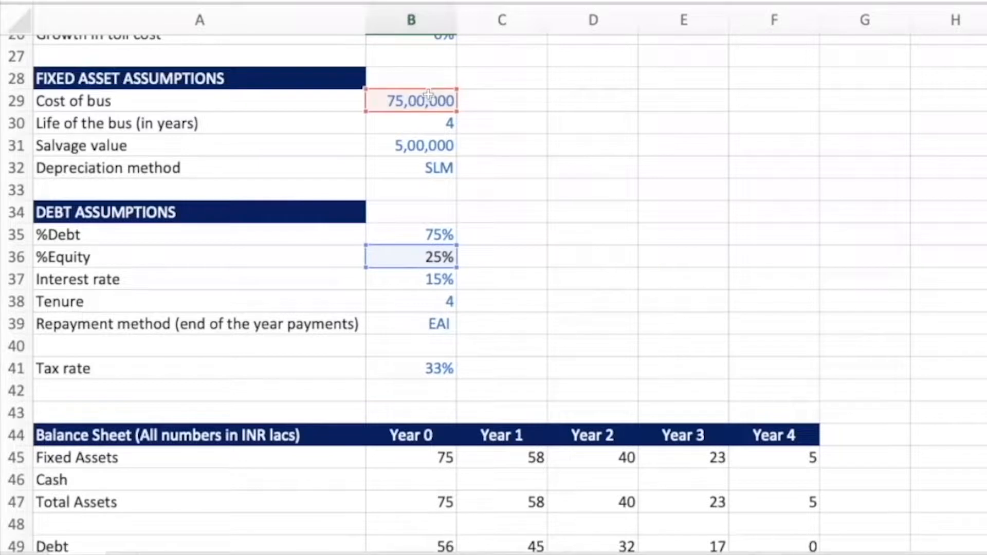
{"action": "key", "text": "Return"}
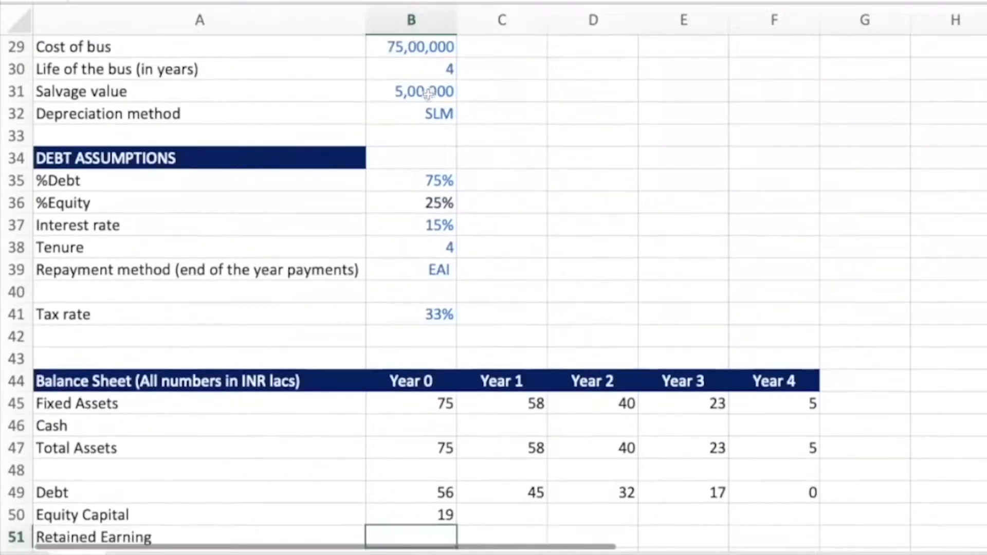
Link Year 1 Equity Capital C50 to the previous year's B50 and fill the formula across to Year 4 in F50.
{"action": "scroll", "coordinate": [480, 277], "scroll_direction": "down", "scroll_amount": 2}
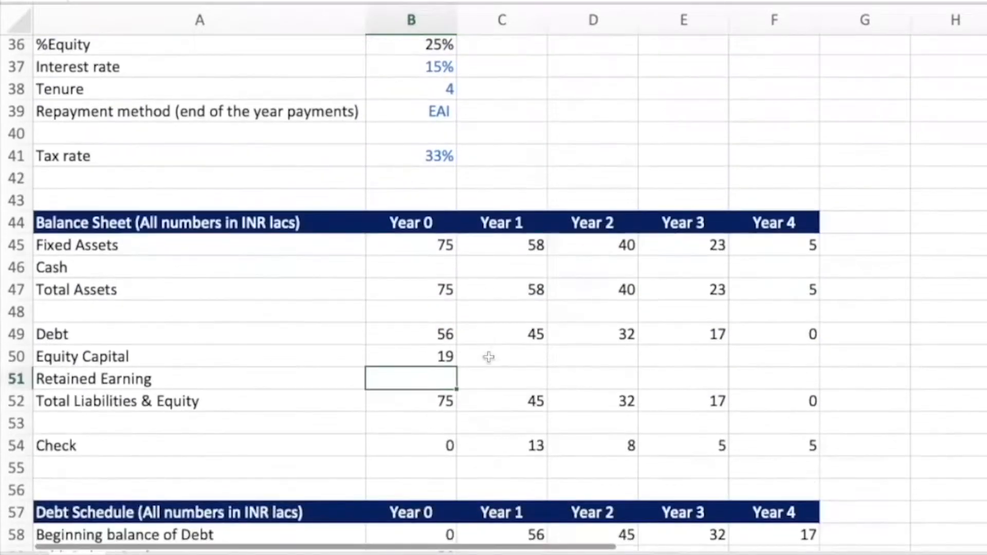
{"action": "left_click", "coordinate": [489, 356]}
{"action": "type", "text": "="}
{"action": "key", "text": "Left"}
{"action": "key", "text": "Return"}
{"action": "left_click", "coordinate": [488, 356]}
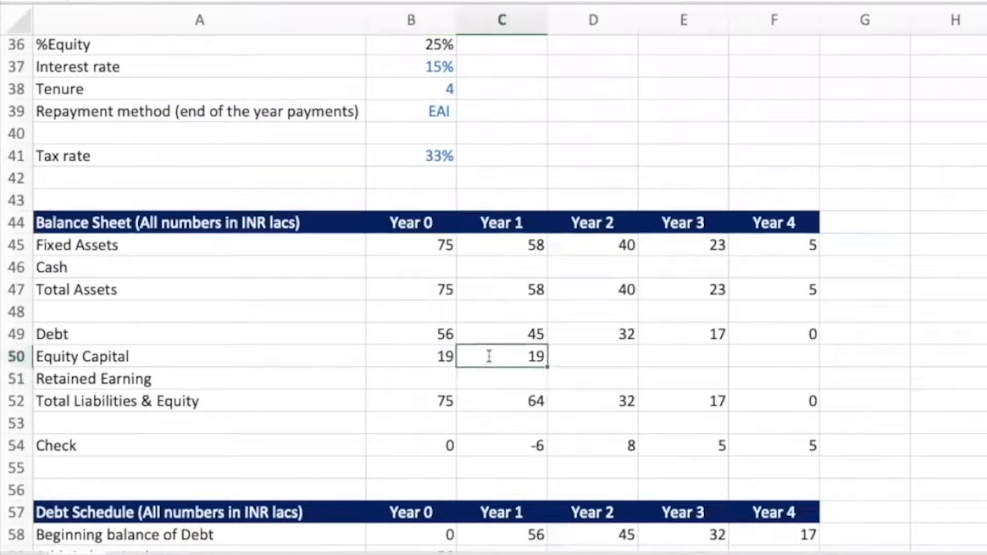
{"action": "key", "text": "shift+Right"}
{"action": "key", "text": "shift+Right"}
{"action": "key", "text": "shift+Right"}
{"action": "key", "text": "ctrl+r"}
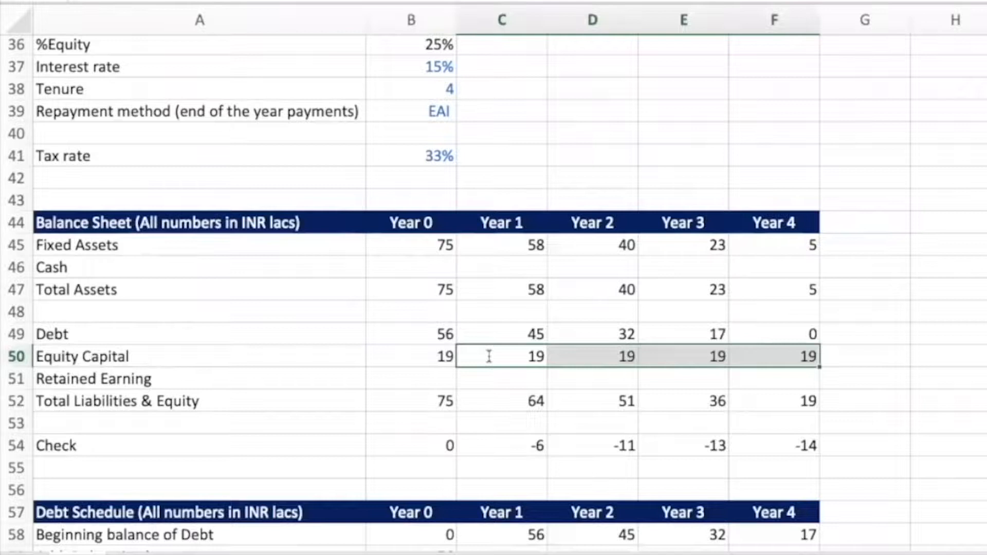
Review the Fixed Assets row B45:F45 and the Debt row B49:F49 across Year 0 to Year 4.
{"action": "key", "text": "Down"}
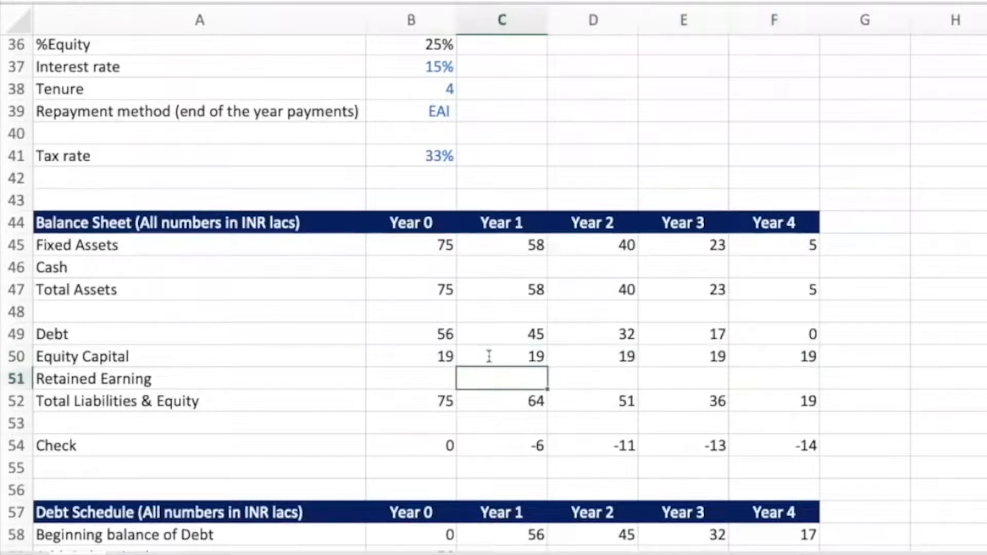
{"action": "key", "text": "Left"}
{"action": "key", "text": "Up"}
{"action": "key", "text": "Up"}
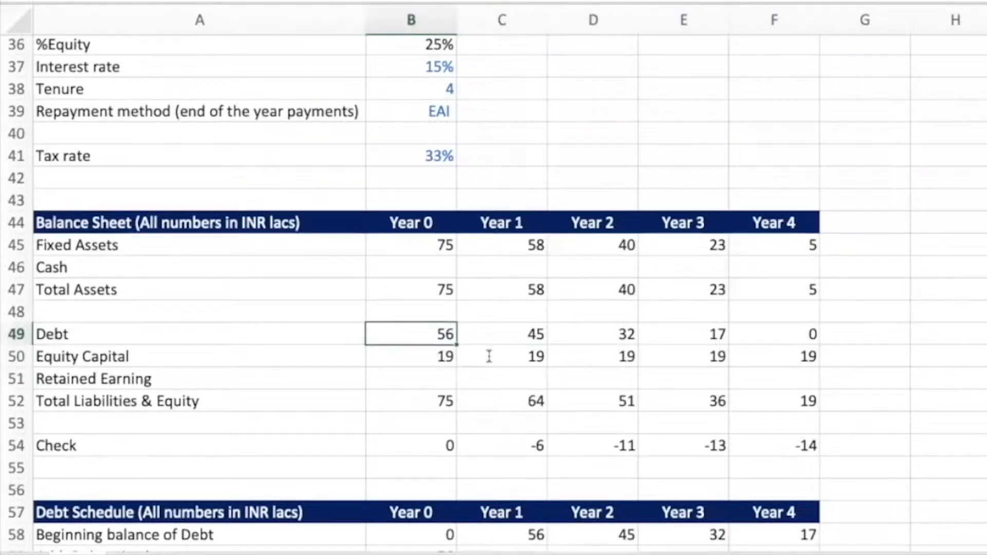
{"action": "key", "text": "Up"}
{"action": "key", "text": "Up"}
{"action": "key", "text": "Up"}
{"action": "key", "text": "Up"}
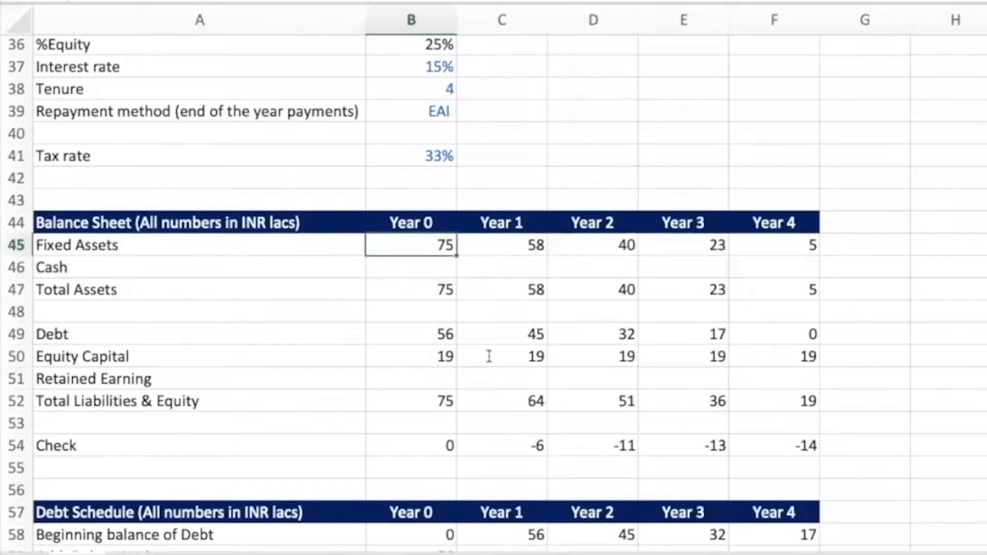
{"action": "key", "text": "shift+Right"}
{"action": "key", "text": "shift+Right"}
{"action": "key", "text": "shift+Right"}
{"action": "key", "text": "shift+Right"}
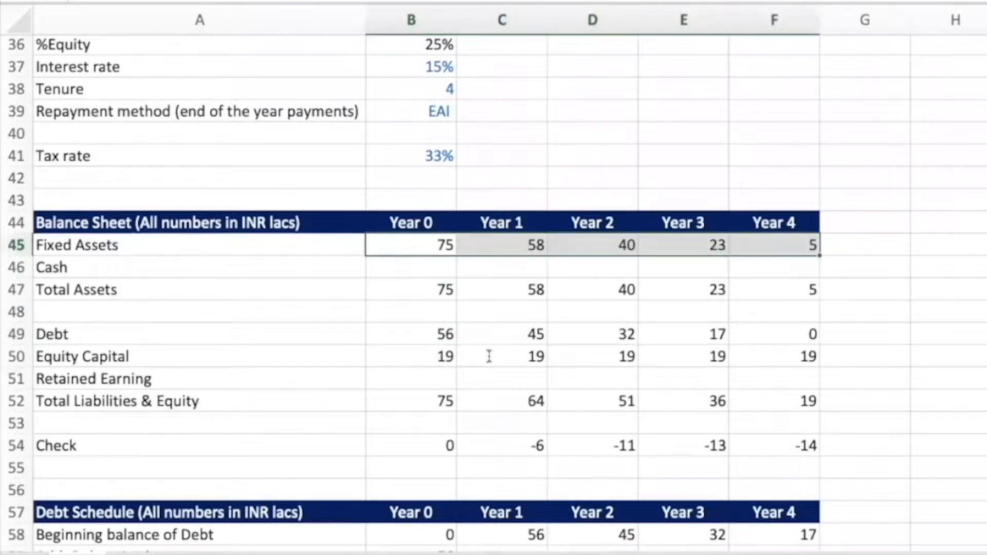
{"action": "key", "text": "Down"}
{"action": "key", "text": "Down"}
{"action": "key", "text": "Down"}
{"action": "key", "text": "Down"}
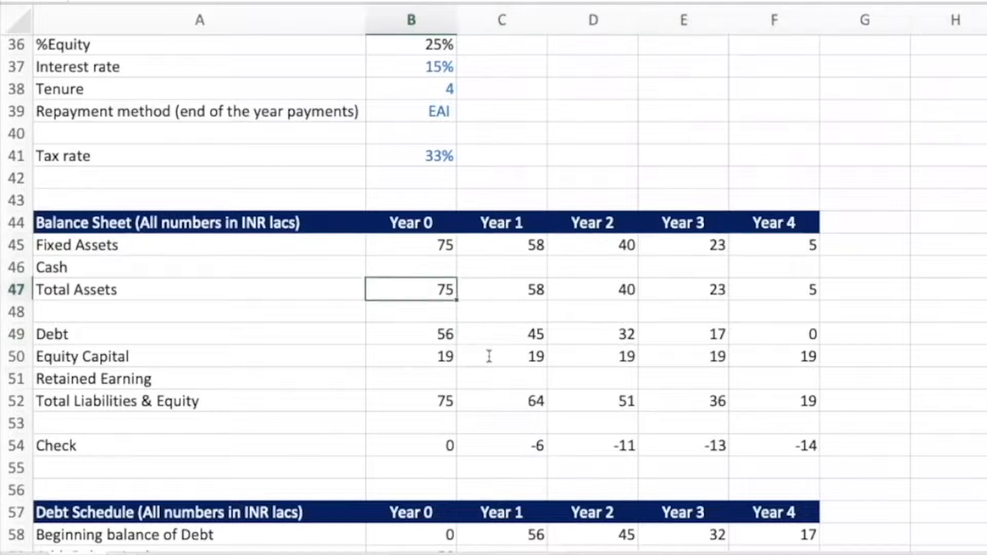
{"action": "key", "text": "shift+Right"}
{"action": "key", "text": "shift+Right"}
{"action": "key", "text": "shift+Right"}
{"action": "key", "text": "shift+Right"}
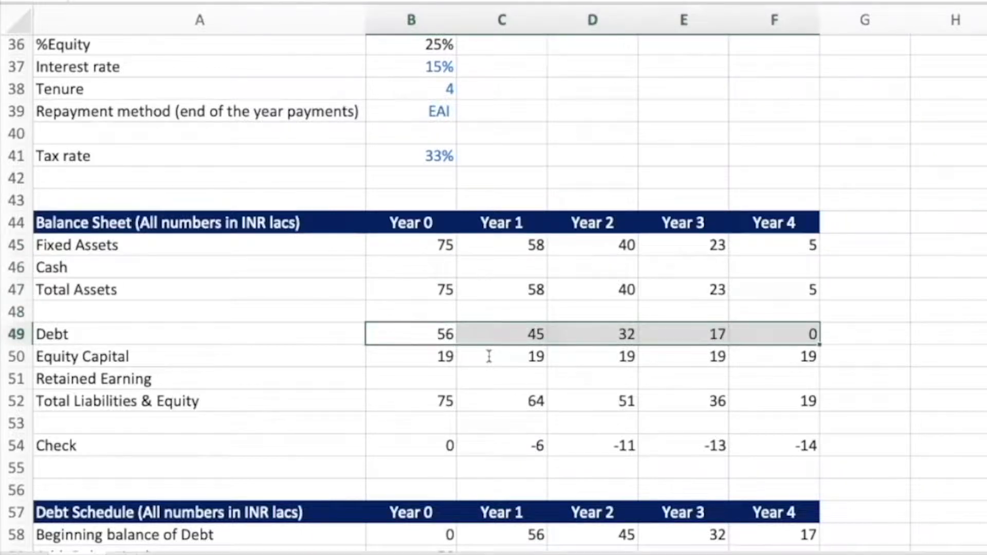
Examine the Equity Capital row B50:F50 across Year 0 to Year 4.
{"action": "key", "text": "Down"}
{"action": "key", "text": "shift+Right"}
{"action": "key", "text": "shift+Right"}
{"action": "key", "text": "shift+Right"}
{"action": "key", "text": "shift+Right"}
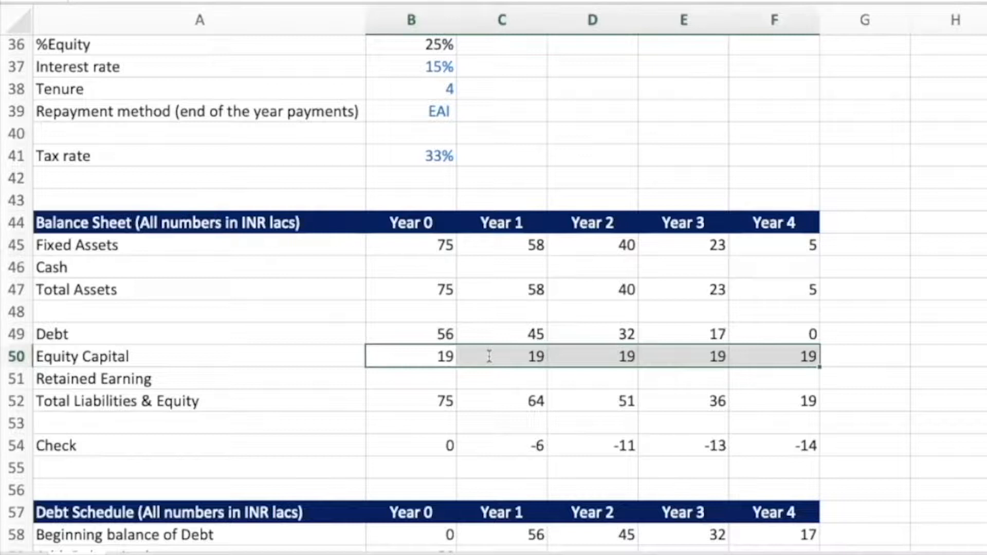
{"action": "left_click", "coordinate": [489, 356]}
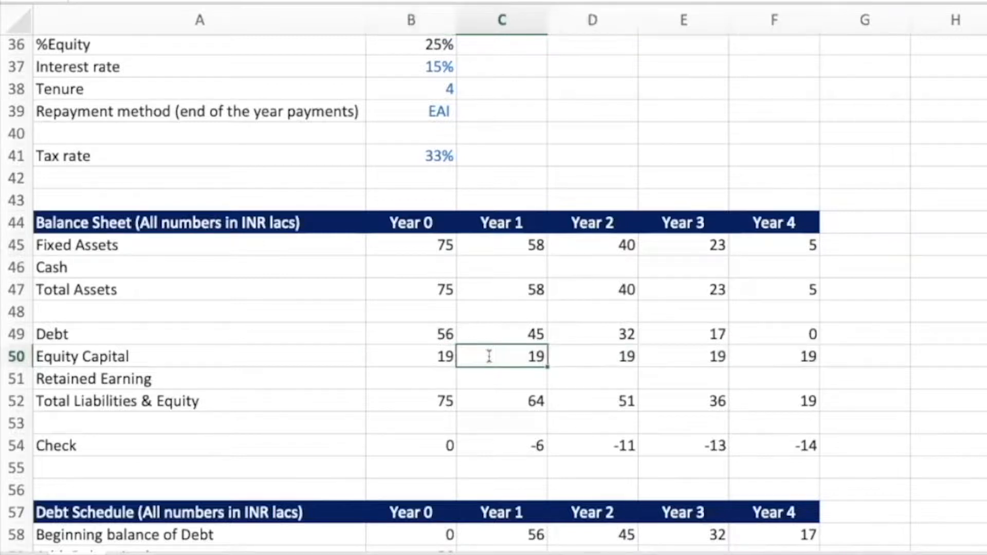
{"action": "key", "text": "Right"}
{"action": "key", "text": "Right"}
{"action": "key", "text": "Right"}
{"action": "key", "text": "Left"}
{"action": "key", "text": "Left"}
{"action": "key", "text": "Left"}
{"action": "key", "text": "shift+Right"}
{"action": "key", "text": "shift+Right"}
{"action": "key", "text": "shift+Right"}
{"action": "key", "text": "Left"}
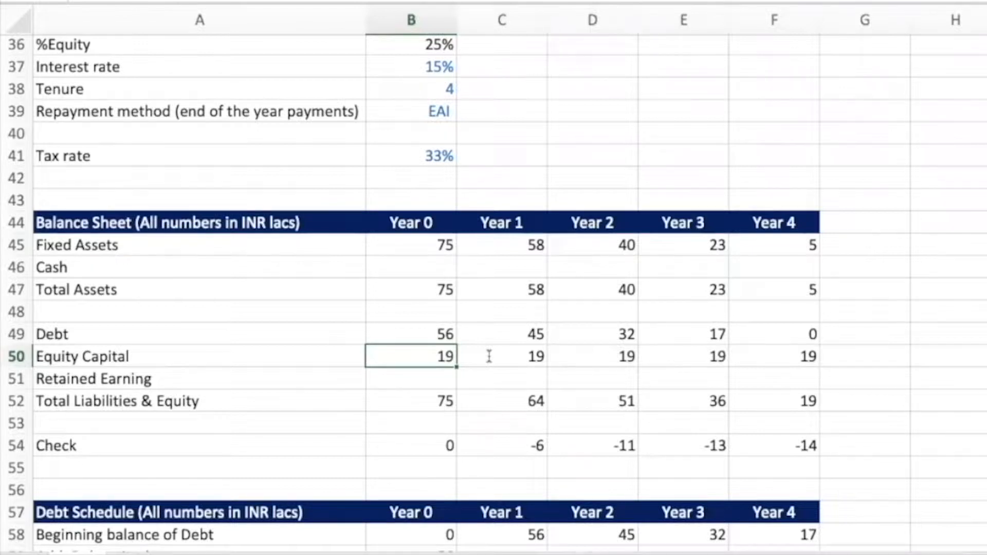
{"action": "key", "text": "shift+Right"}
{"action": "key", "text": "shift+Right"}
{"action": "key", "text": "shift+Right"}
{"action": "key", "text": "shift+Right"}
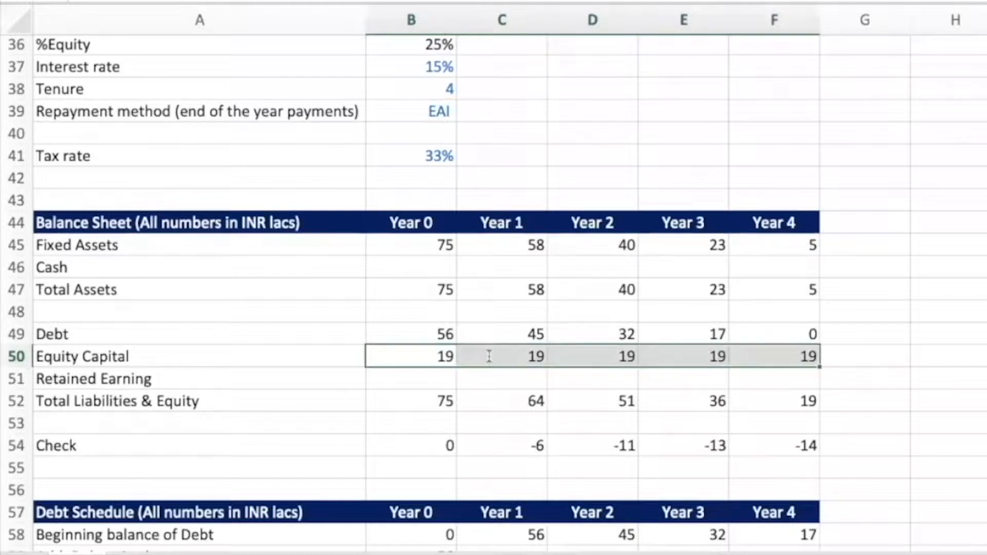
{"action": "key", "text": "Left"}
{"action": "key", "text": "Right"}
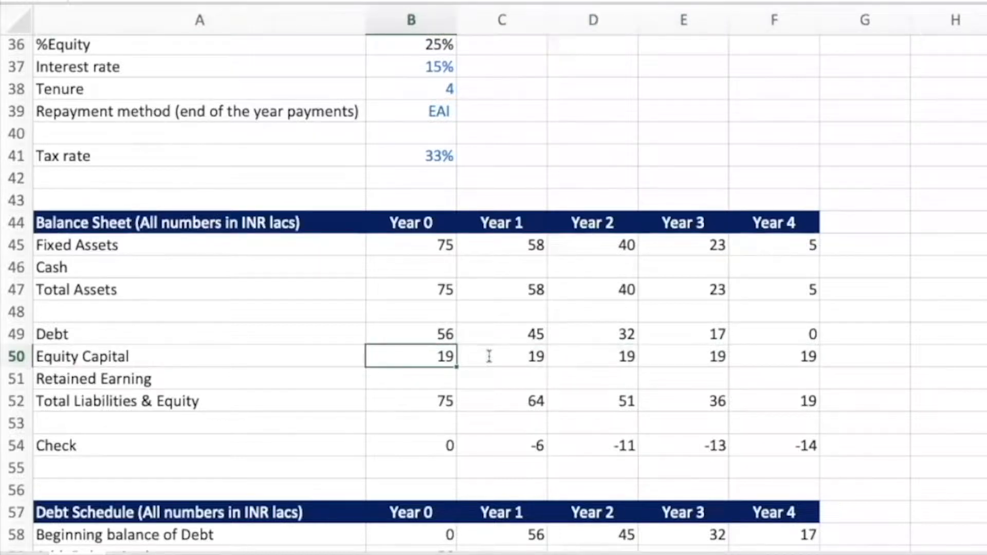
Review the Equity Capital row B50:F50 and the Retained Earning cells C51:F51 of the balance sheet.
{"action": "key", "text": "shift+Right"}
{"action": "key", "text": "shift+Right"}
{"action": "key", "text": "shift+Right"}
{"action": "key", "text": "shift+Right"}
{"action": "key", "text": "Right"}
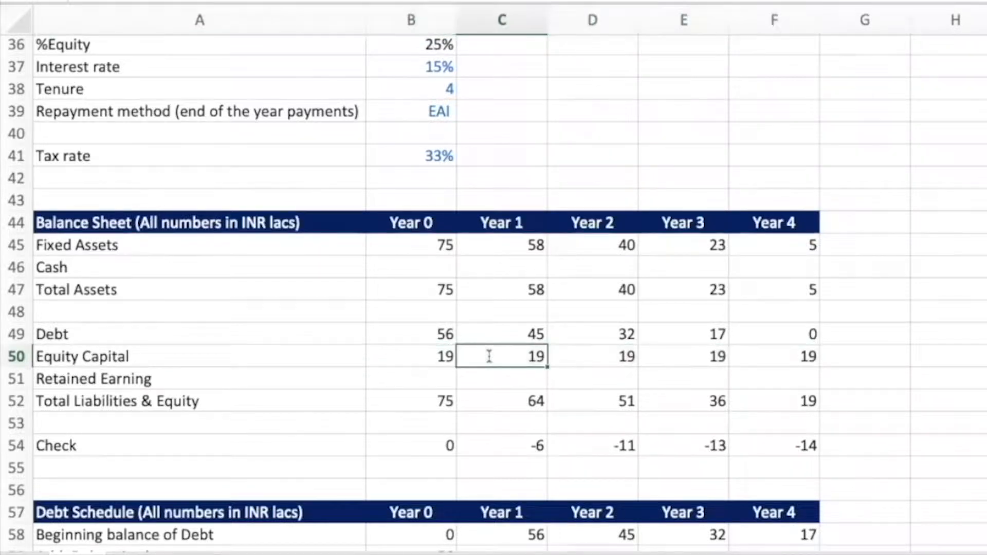
{"action": "key", "text": "Down"}
{"action": "key", "text": "shift+Right"}
{"action": "key", "text": "shift+Right"}
{"action": "key", "text": "shift+Right"}
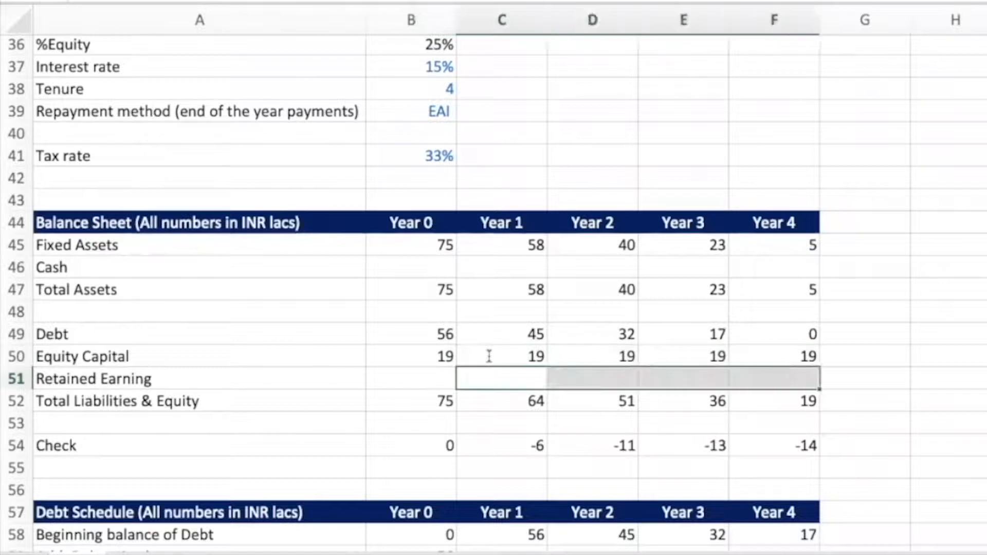
{"action": "key", "text": "Left"}
{"action": "key", "text": "Right"}
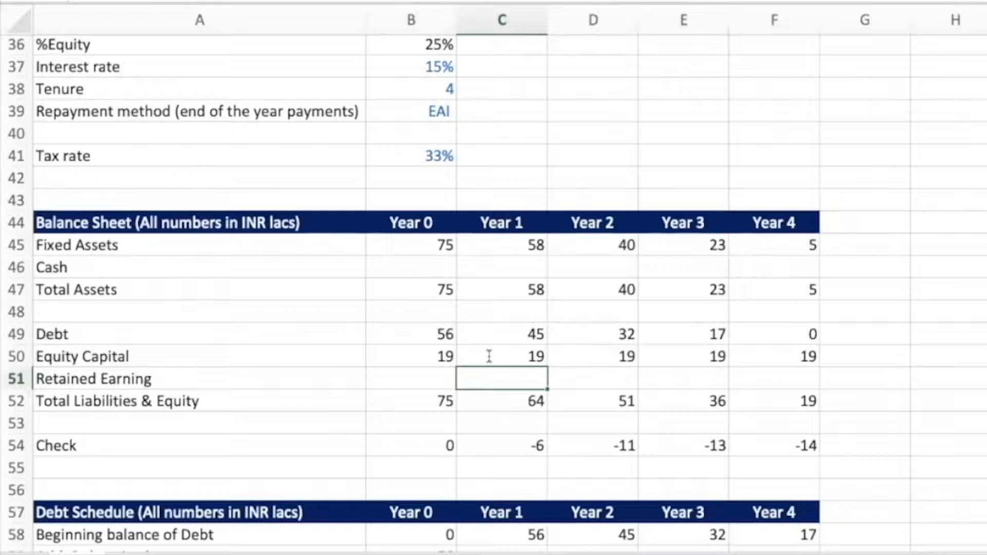
Calculate Year 1 Retained Earning in C51 as the previous year's B51 plus Year 1 PAT C93 from the income statement.
{"action": "type", "text": "="}
{"action": "key", "text": "Left"}
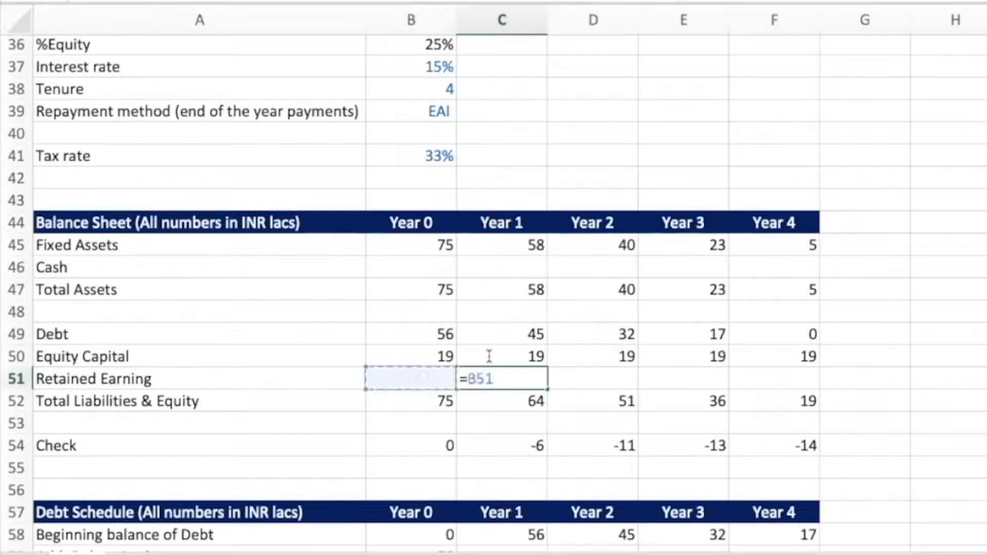
{"action": "type", "text": "+"}
{"action": "key", "text": "Down"}
{"action": "key", "text": "Down"}
{"action": "key", "text": "Down"}
{"action": "key", "text": "Down"}
{"action": "key", "text": "Down"}
{"action": "key", "text": "Down"}
{"action": "key", "text": "Down"}
{"action": "key", "text": "Down"}
{"action": "key", "text": "Down"}
{"action": "key", "text": "Down"}
{"action": "key", "text": "Down"}
{"action": "key", "text": "Down"}
{"action": "key", "text": "Down"}
{"action": "key", "text": "Down"}
{"action": "key", "text": "Down"}
{"action": "key", "text": "Down"}
{"action": "key", "text": "Down"}
{"action": "key", "text": "Down"}
{"action": "key", "text": "Down"}
{"action": "key", "text": "Down"}
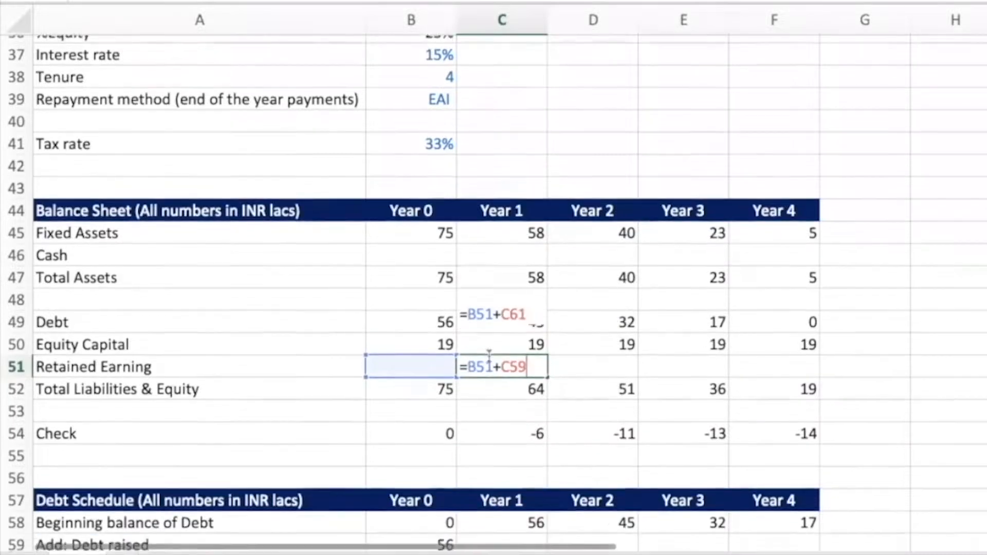
{"action": "key", "text": "Down"}
{"action": "key", "text": "Down"}
{"action": "key", "text": "Down"}
{"action": "key", "text": "Down"}
{"action": "key", "text": "Down"}
{"action": "key", "text": "Down"}
{"action": "key", "text": "Down"}
{"action": "key", "text": "Down"}
{"action": "key", "text": "Down"}
{"action": "key", "text": "Down"}
{"action": "key", "text": "Down"}
{"action": "key", "text": "Down"}
{"action": "key", "text": "Down"}
{"action": "key", "text": "Down"}
{"action": "key", "text": "Down"}
{"action": "key", "text": "Down"}
{"action": "key", "text": "Down"}
{"action": "key", "text": "Down"}
{"action": "key", "text": "Down"}
{"action": "key", "text": "Down"}
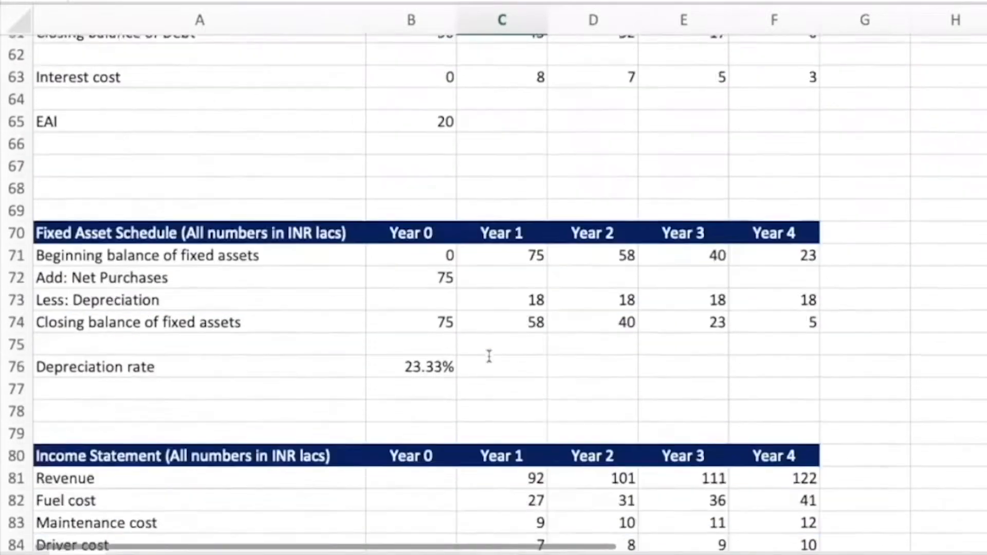
{"action": "key", "text": "Down"}
{"action": "key", "text": "Down"}
{"action": "key", "text": "Down"}
{"action": "key", "text": "Down"}
{"action": "key", "text": "Up"}
{"action": "key", "text": "Up"}
{"action": "key", "text": "Up"}
{"action": "key", "text": "Up"}
{"action": "key", "text": "Up"}
{"action": "key", "text": "Up"}
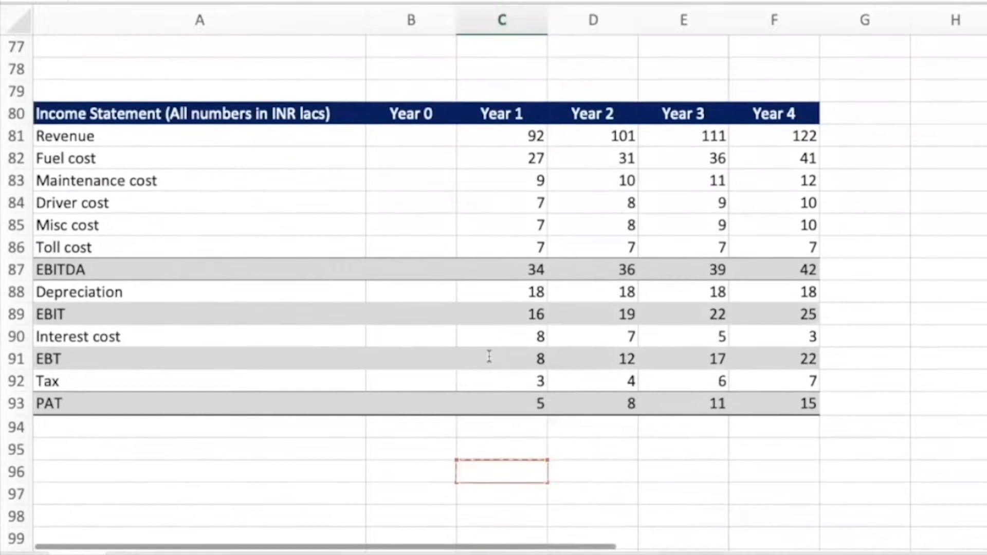
{"action": "key", "text": "Return"}
Fill the Retained Earning formula from C51 across to Year 4 in F51.
{"action": "key", "text": "Up"}
{"action": "scroll", "coordinate": [489, 356], "scroll_direction": "up", "scroll_amount": 1}
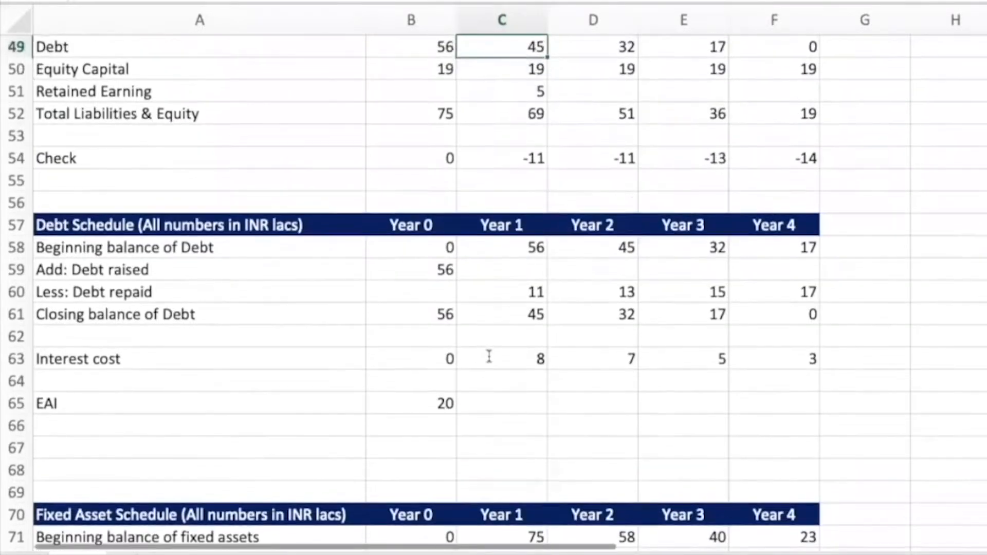
{"action": "key", "text": "shift+Right"}
{"action": "key", "text": "shift+Right"}
{"action": "key", "text": "shift+Right"}
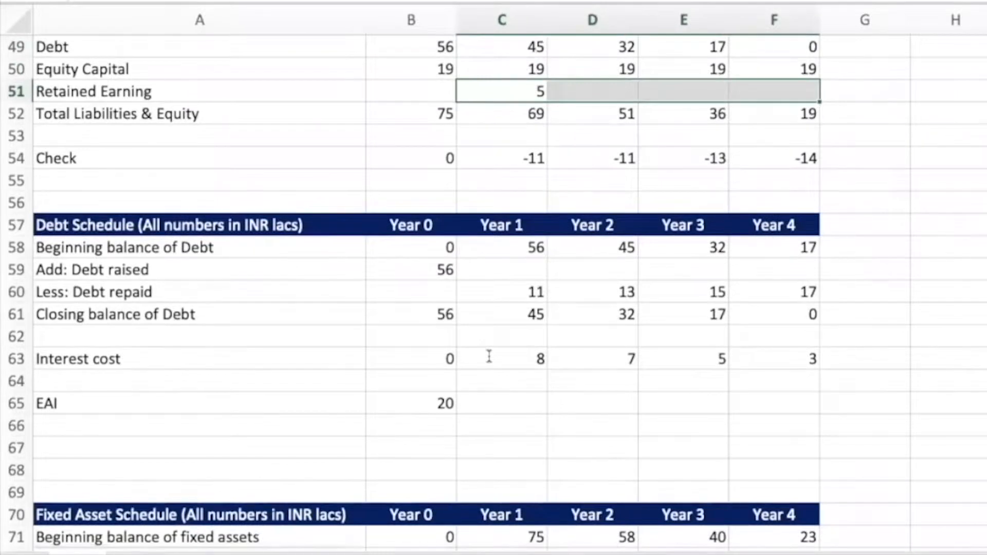
{"action": "key", "text": "ctrl+r"}
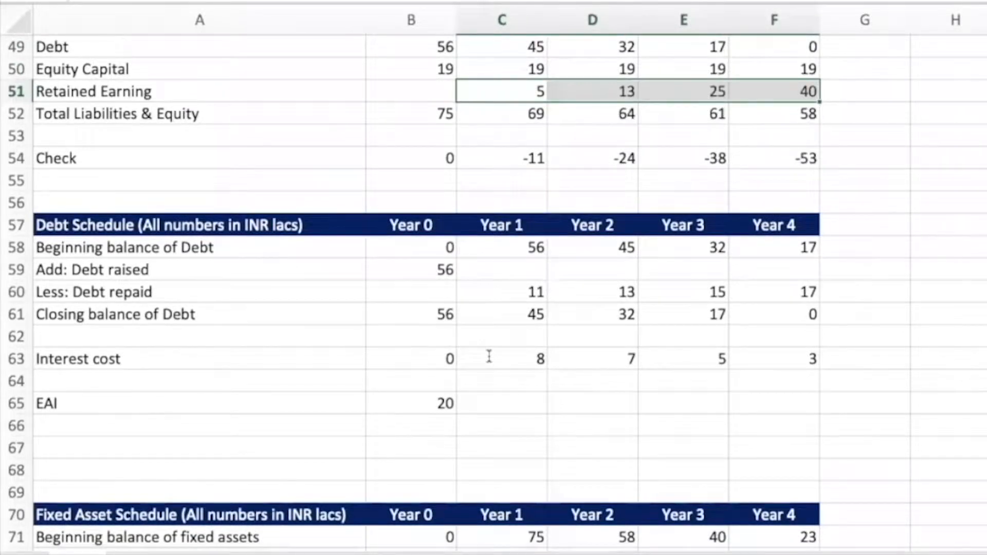
Review the balance sheet from Fixed Assets down to the Check row B54:F54 for Year 0 to Year 4.
{"action": "key", "text": "Up"}
{"action": "key", "text": "Up"}
{"action": "key", "text": "Up"}
{"action": "key", "text": "Up"}
{"action": "key", "text": "Up"}
{"action": "key", "text": "Up"}
{"action": "key", "text": "Up"}
{"action": "key", "text": "Up"}
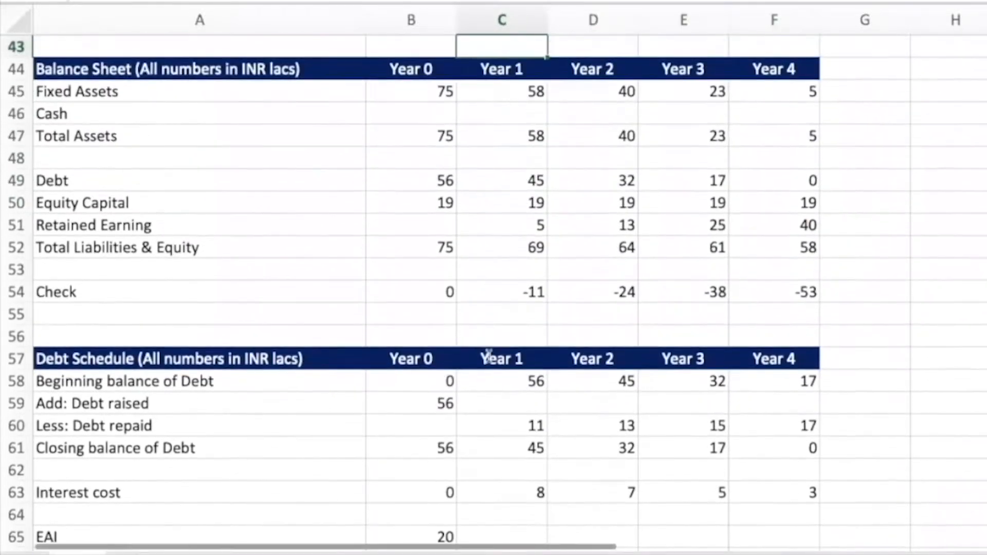
{"action": "key", "text": "Down"}
{"action": "key", "text": "Down"}
{"action": "key", "text": "Down"}
{"action": "key", "text": "Down"}
{"action": "key", "text": "Down"}
{"action": "key", "text": "Down"}
{"action": "key", "text": "Down"}
{"action": "key", "text": "Down"}
{"action": "key", "text": "Down"}
{"action": "key", "text": "Down"}
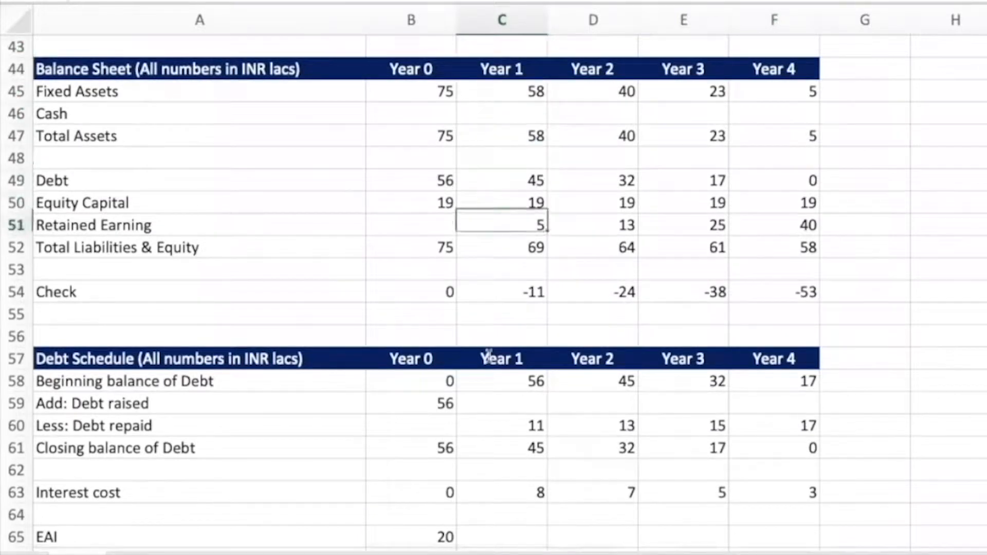
{"action": "key", "text": "Down"}
{"action": "key", "text": "Left"}
{"action": "key", "text": "shift+Right"}
{"action": "key", "text": "shift+Right"}
{"action": "key", "text": "shift+Right"}
{"action": "key", "text": "shift+Right"}
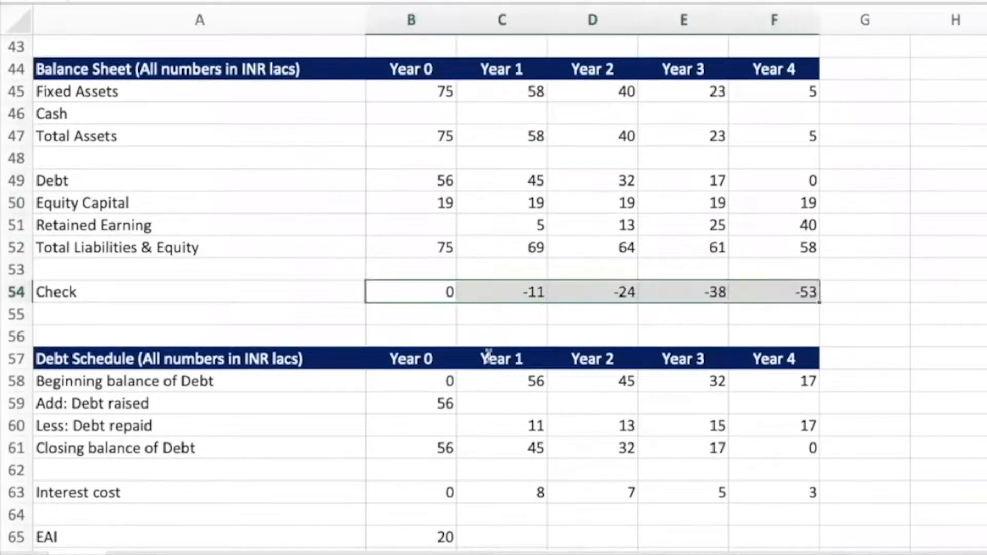
Insert 14 blank rows at row 43, above the Balance Sheet header.
{"action": "left_click", "coordinate": [191, 208]}
{"action": "key", "text": "Down"}
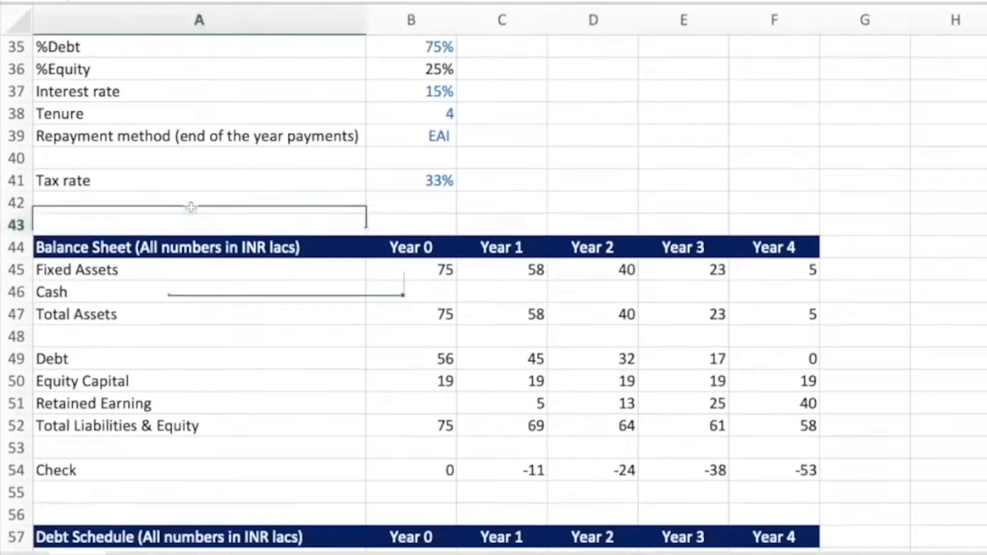
{"action": "key", "text": "shift+space"}
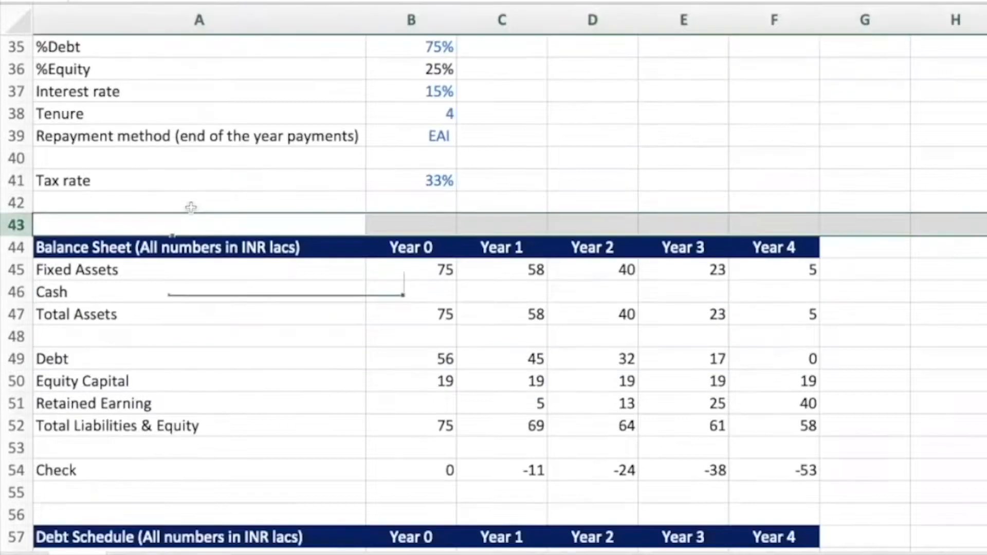
{"action": "key", "text": "ctrl+shift+plus"}
{"action": "key", "text": "ctrl+shift+plus"}
{"action": "key", "text": "ctrl+shift+plus"}
{"action": "key", "text": "ctrl+shift+plus"}
{"action": "key", "text": "ctrl+shift+plus"}
{"action": "key", "text": "ctrl+shift+plus"}
{"action": "key", "text": "ctrl+shift+plus"}
{"action": "key", "text": "ctrl+shift+plus"}
{"action": "key", "text": "ctrl+shift+plus"}
{"action": "key", "text": "ctrl+shift+plus"}
{"action": "key", "text": "ctrl+shift+plus"}
{"action": "key", "text": "ctrl+shift+plus"}
{"action": "key", "text": "ctrl+shift+plus"}
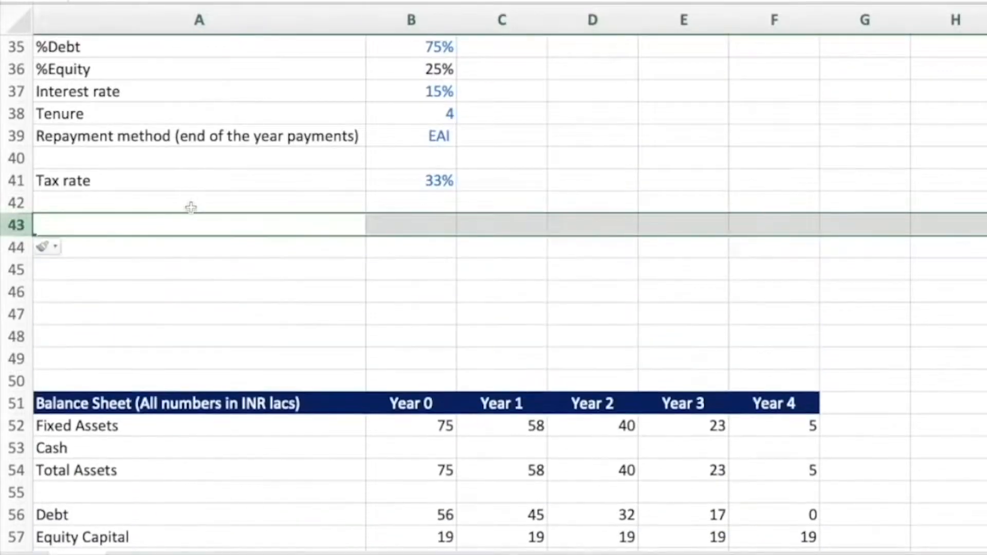
{"action": "key", "text": "ctrl+shift+plus"}
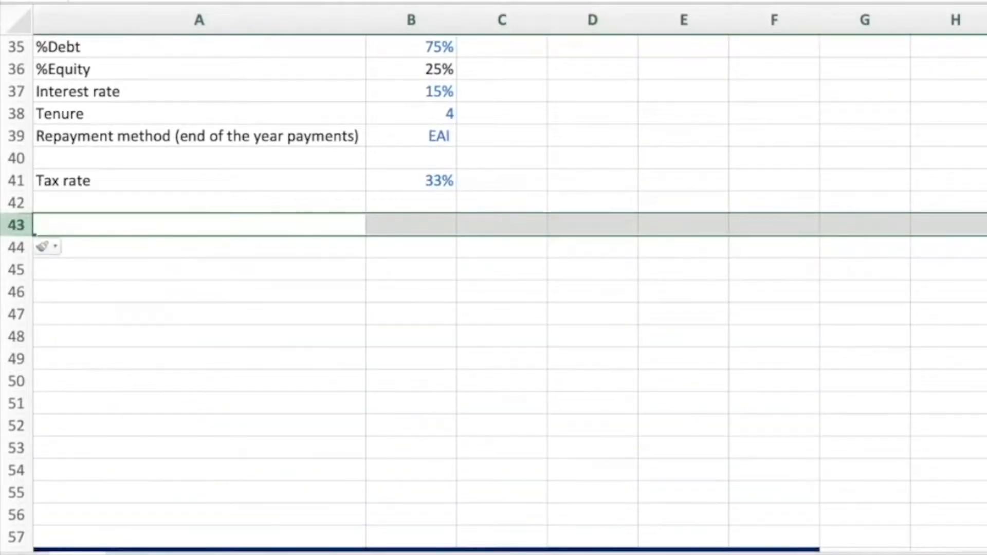
Copy the Balance Sheet header row A58:F58 to row 43 and retitle it "Cash Flow Statement (All numbers in INR lacs)".
{"action": "scroll", "coordinate": [687, 264], "scroll_direction": "down", "scroll_amount": 5}
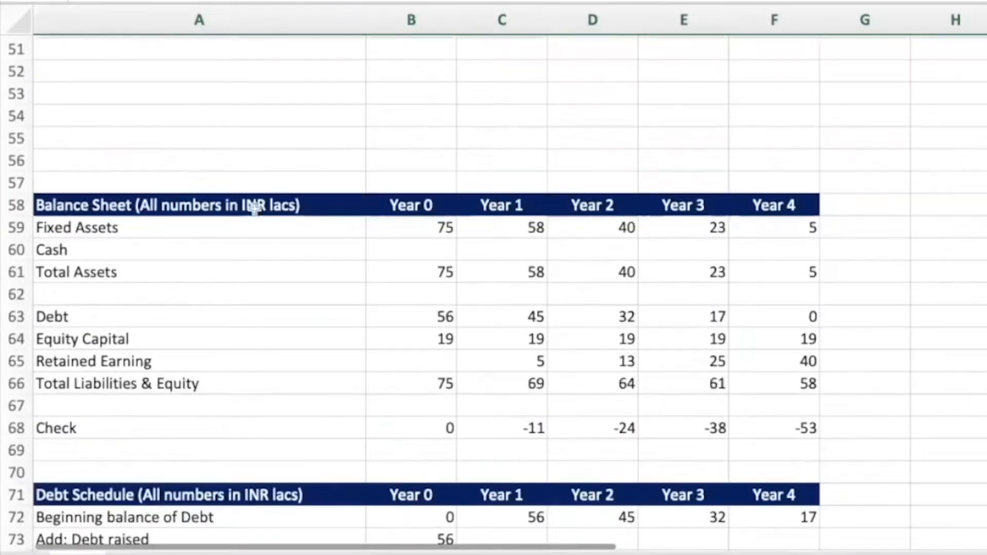
{"action": "left_click", "coordinate": [255, 207]}
{"action": "key", "text": "shift+Right"}
{"action": "key", "text": "shift+Right"}
{"action": "key", "text": "shift+Right"}
{"action": "key", "text": "shift+Right"}
{"action": "key", "text": "shift+Right"}
{"action": "key", "text": "ctrl+c"}
{"action": "scroll", "coordinate": [232, 195], "scroll_direction": "up", "scroll_amount": 4}
{"action": "left_click", "coordinate": [214, 184]}
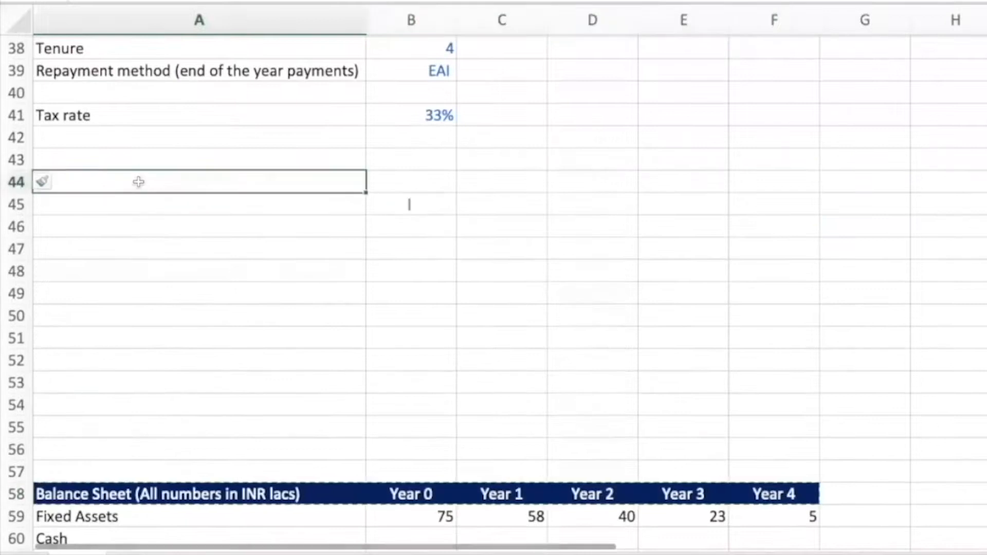
{"action": "key", "text": "Up"}
{"action": "key", "text": "Return"}
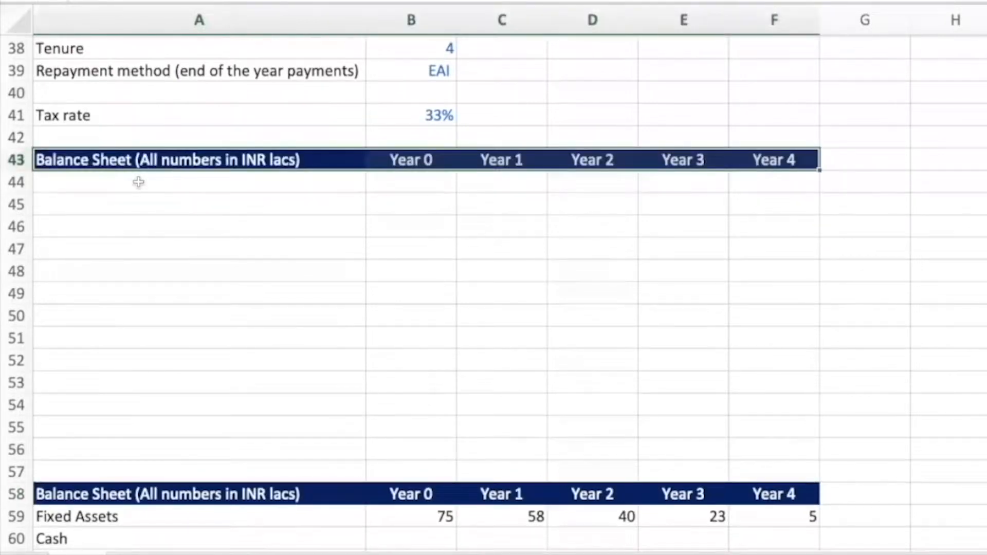
{"action": "key", "text": "Left"}
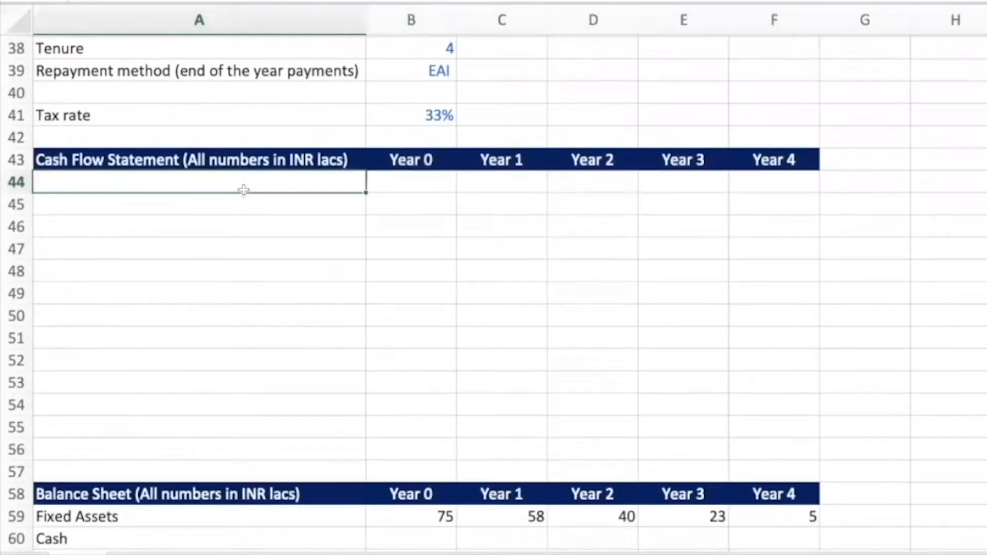
Enter the operating cash flow labels PAT, Add: Depreciation, Add: Interest cost and CFO in A44:A47.
{"action": "type", "text": "PAT"}
{"action": "key", "text": "Return"}
{"action": "type", "text": "Add: D"}
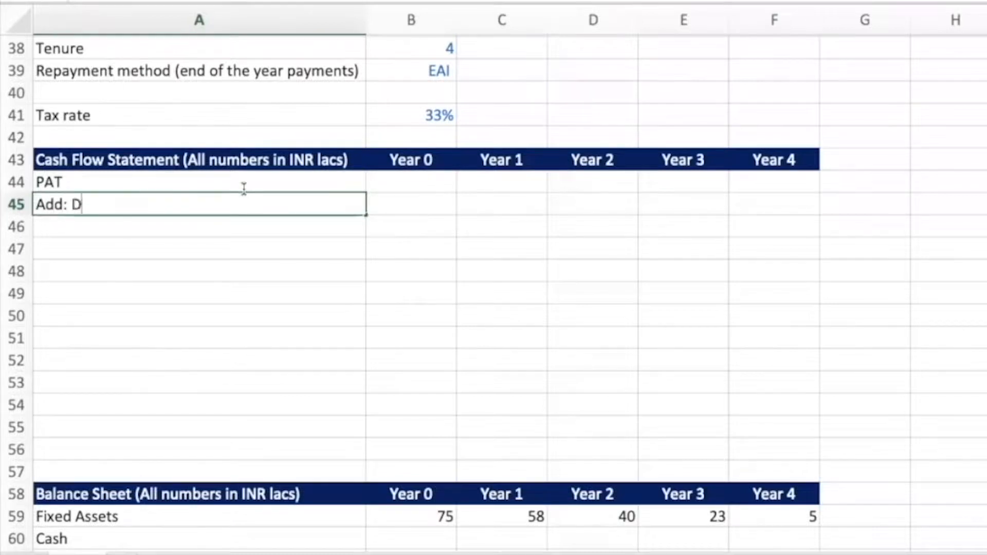
{"action": "type", "text": "epreciation"}
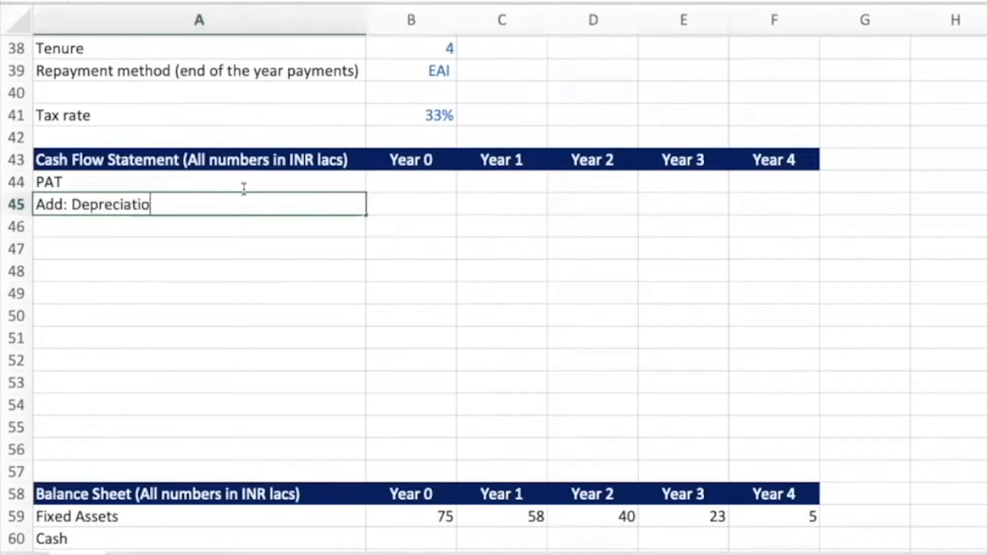
{"action": "key", "text": "Return"}
{"action": "type", "text": "Add:"}
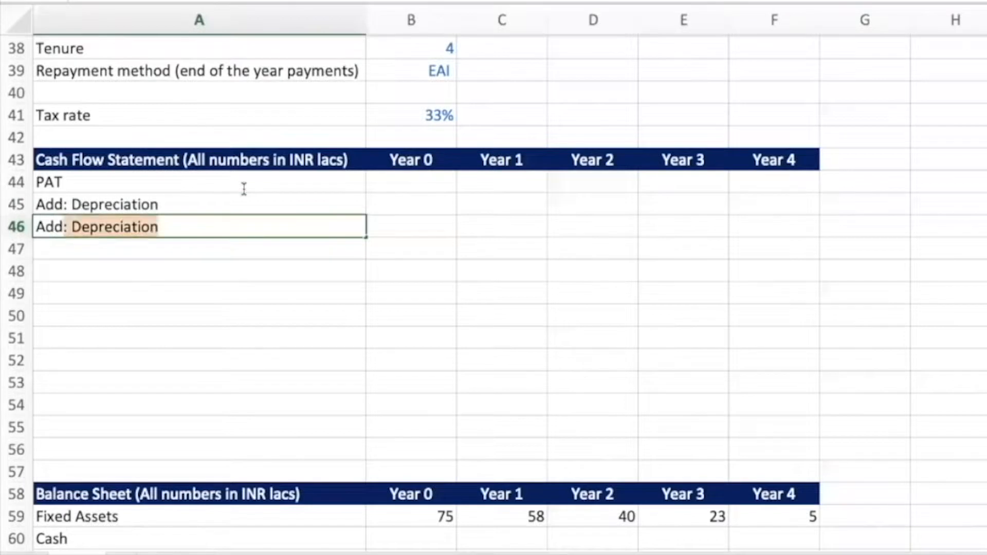
{"action": "type", "text": " Inte"}
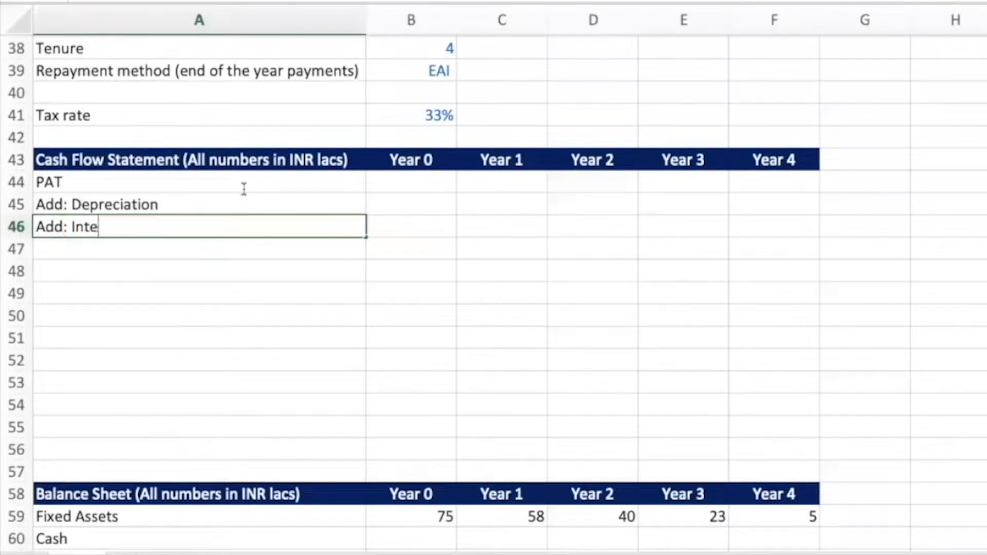
{"action": "type", "text": "rest cost"}
{"action": "key", "text": "Return"}
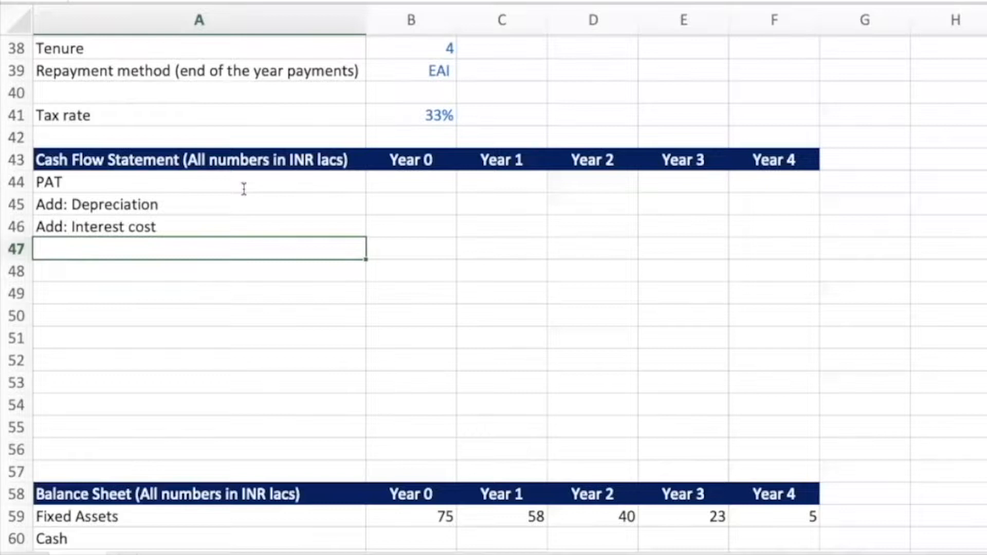
{"action": "type", "text": "CFO"}
{"action": "key", "text": "Return"}
{"action": "key", "text": "Return"}
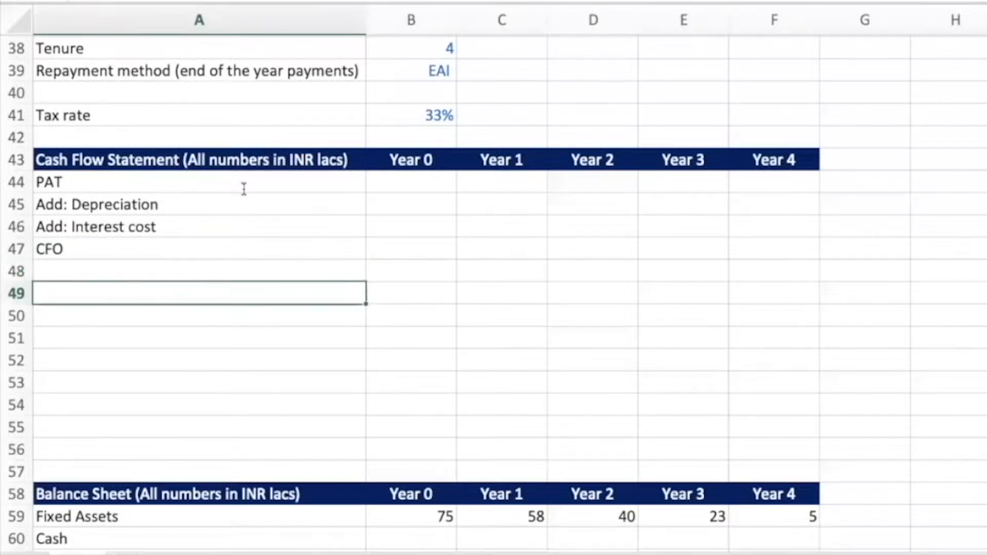
Enter the investing cash flow labels Capex and CFI in A49:A50.
{"action": "type", "text": "Capex"}
{"action": "key", "text": "Return"}
{"action": "type", "text": "CFI"}
{"action": "key", "text": "Return"}
{"action": "key", "text": "Return"}
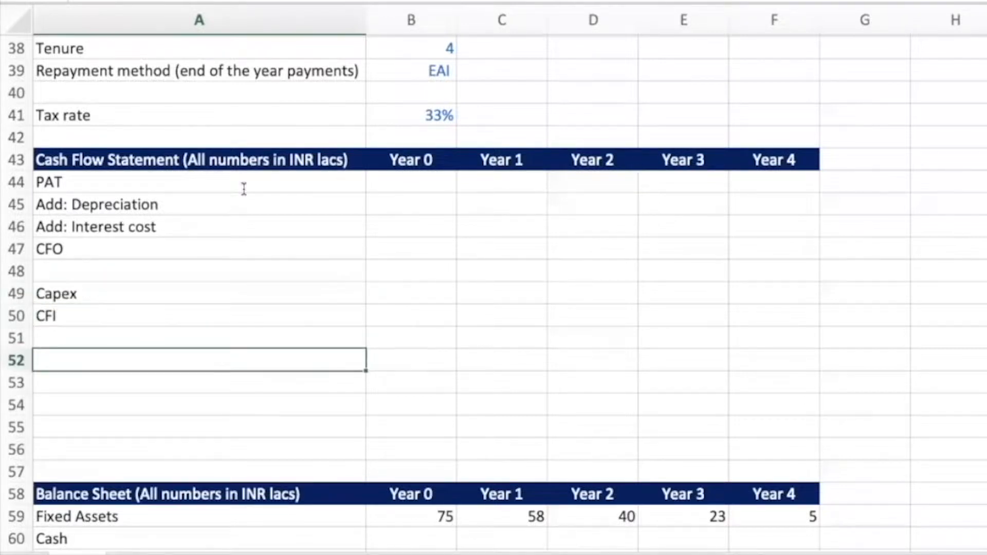
Enter the financing labels Equity raised, Debt raised, Debt repaid and Interest cost in A52:A55.
{"action": "type", "text": "Equity raised"}
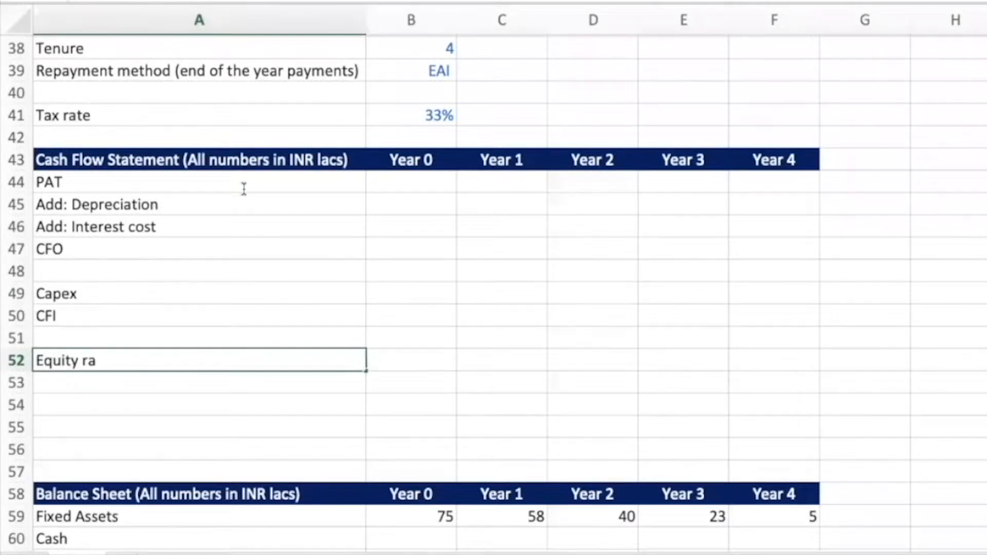
{"action": "key", "text": "Return"}
{"action": "type", "text": "Deb"}
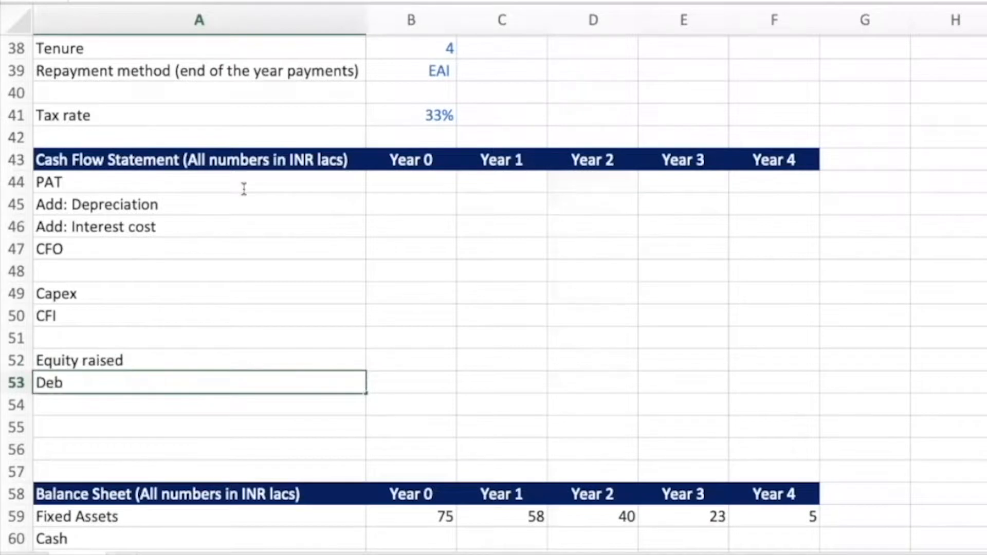
{"action": "type", "text": "t raised"}
{"action": "key", "text": "Return"}
{"action": "type", "text": "Deb"}
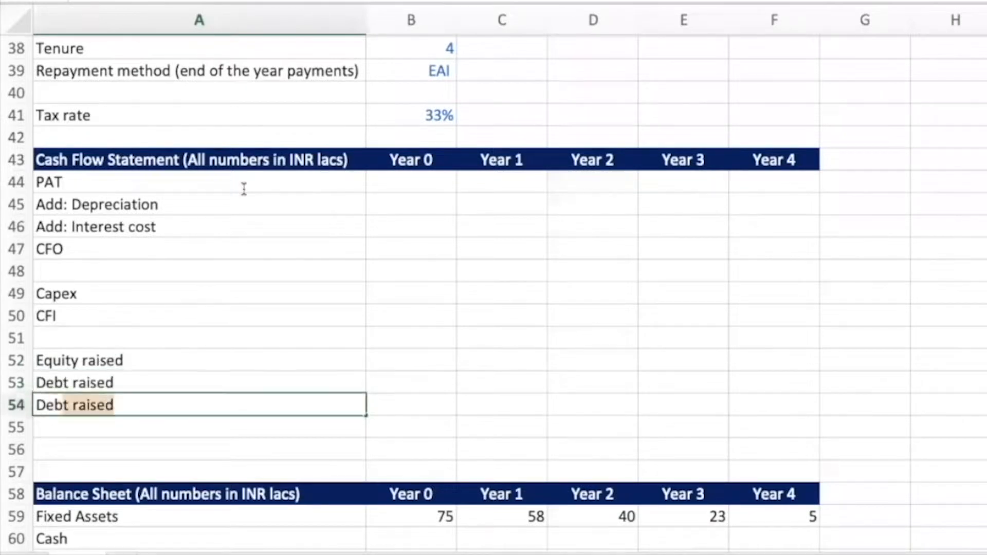
{"action": "type", "text": "t rep"}
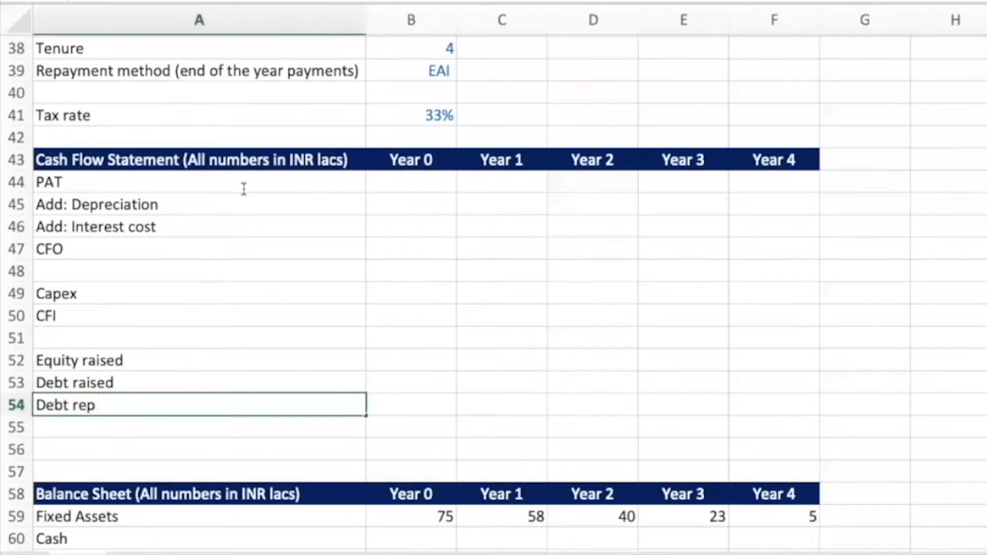
{"action": "type", "text": "iaid"}
{"action": "key", "text": "Return"}
{"action": "type", "text": "Interest cost"}
{"action": "key", "text": "Return"}
Prefix the Debt raised label in A53 with "Add:" and the Debt repaid label in A54 with "Less:".
{"action": "key", "text": "Up"}
{"action": "key", "text": "Up"}
{"action": "key", "text": "Up"}
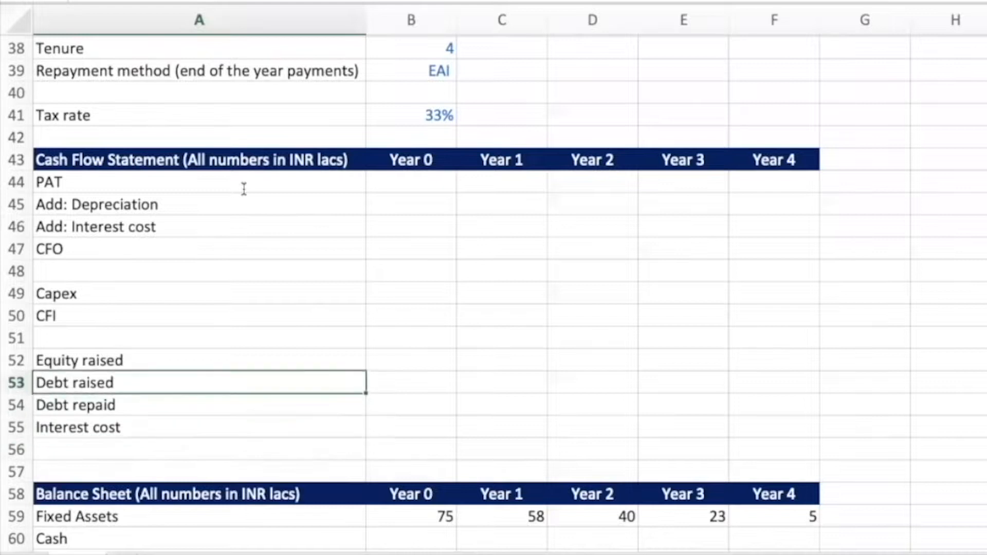
{"action": "key", "text": "F2"}
{"action": "key", "text": "Home"}
{"action": "type", "text": "Add:"}
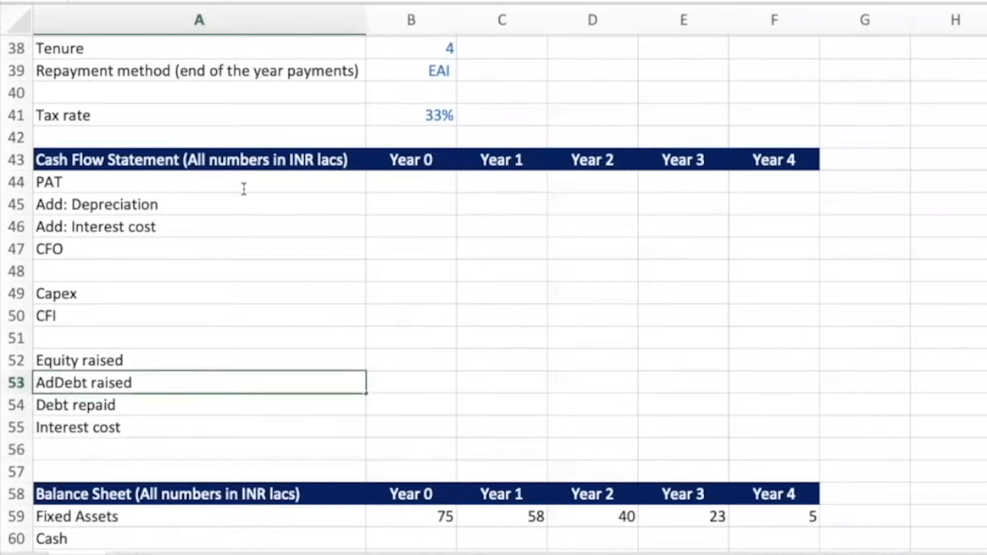
{"action": "key", "text": "Return"}
{"action": "key", "text": "F2"}
{"action": "key", "text": "Home"}
{"action": "type", "text": "Less:"}
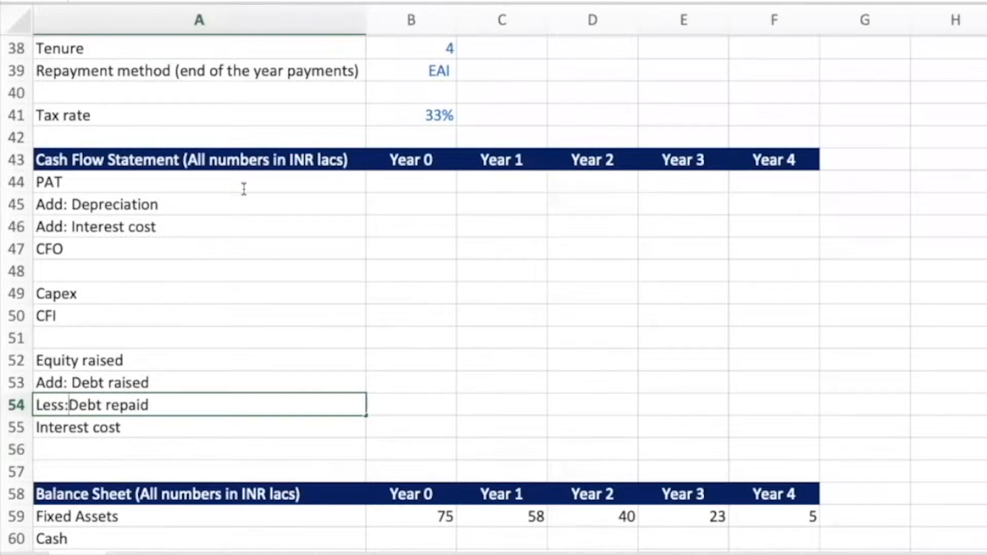
{"action": "key", "text": "Return"}
Prefix the Interest cost label in A55 with "Less:" and enter the label CFF in A56.
{"action": "key", "text": "F2"}
{"action": "key", "text": "Home"}
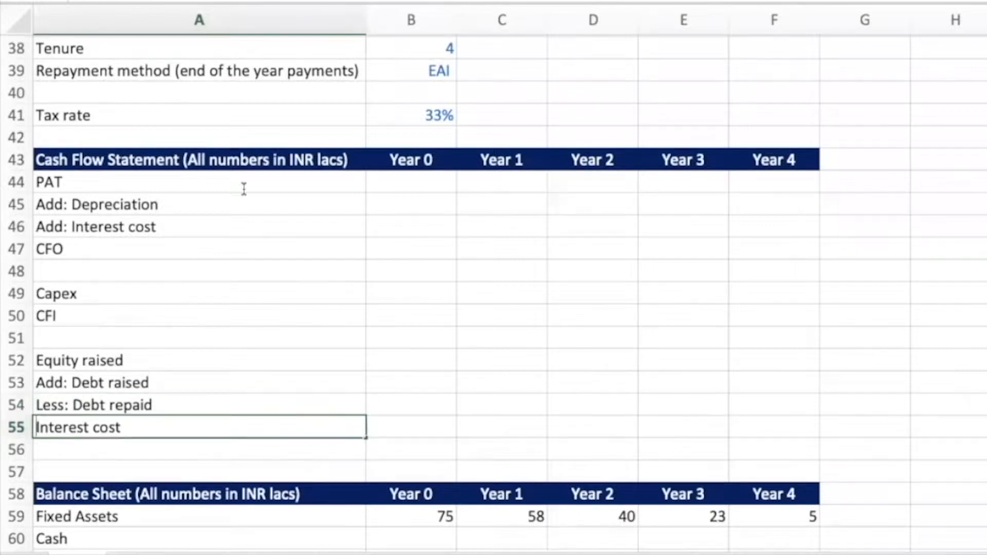
{"action": "type", "text": "Less:"}
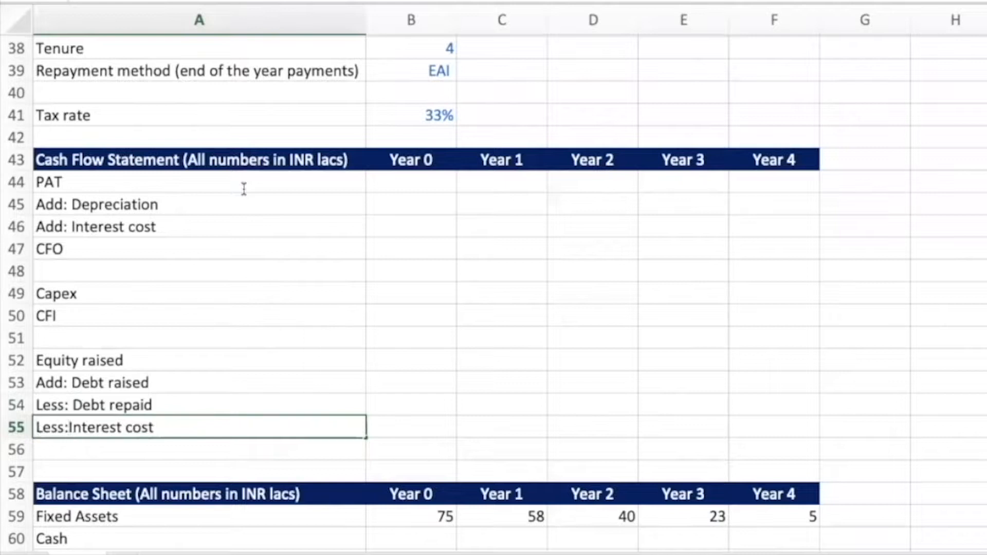
{"action": "key", "text": "Return"}
{"action": "type", "text": "CFF"}
{"action": "key", "text": "Return"}
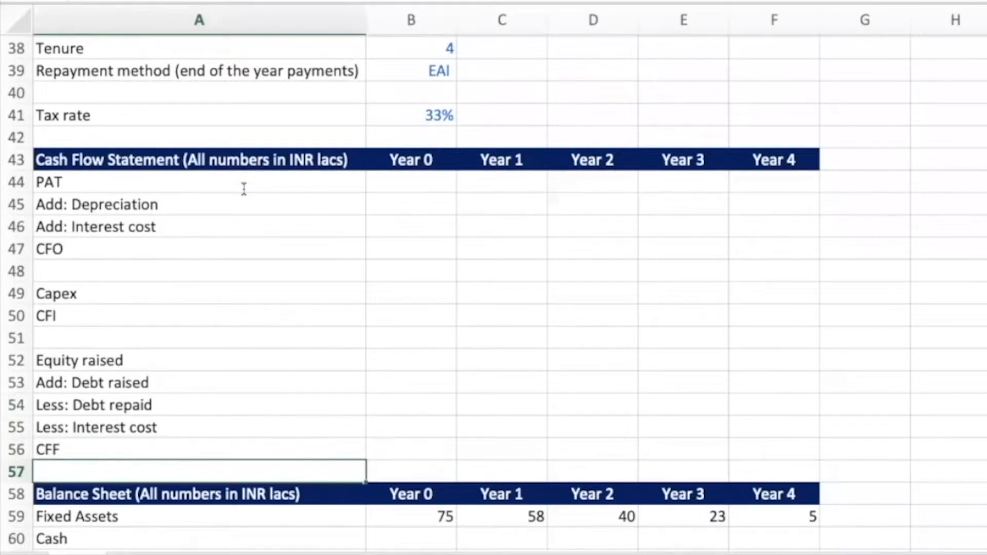
Insert five blank rows at row 57, above the Balance Sheet header.
{"action": "key", "text": "shift+space"}
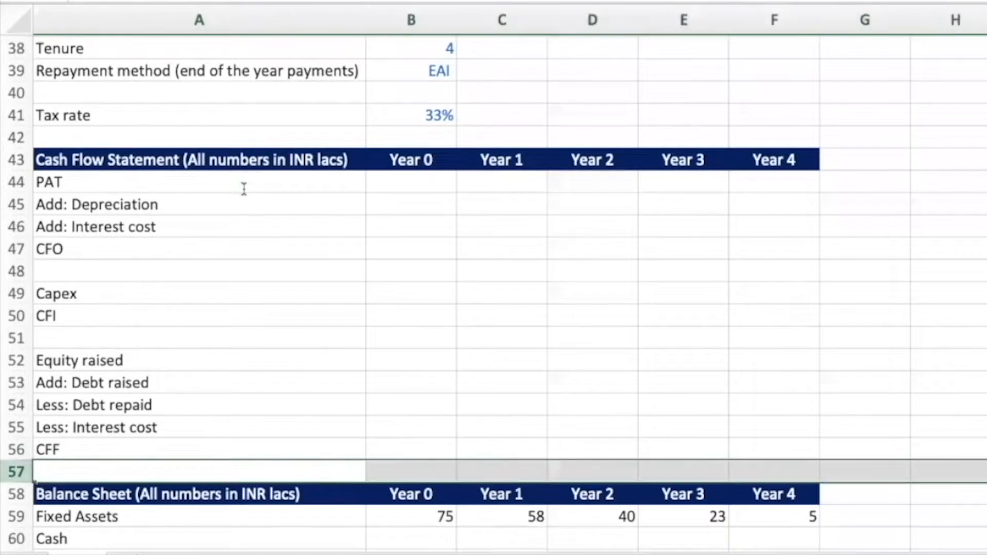
{"action": "key", "text": "ctrl+shift+plus"}
{"action": "key", "text": "ctrl+shift+plus"}
{"action": "key", "text": "ctrl+shift+plus"}
{"action": "key", "text": "ctrl+shift+plus"}
Link the Year 1 PAT in C44 of the Cash Flow Statement to PAT in C112 of the Income Statement.
{"action": "key", "text": "Up"}
{"action": "key", "text": "Up"}
{"action": "key", "text": "Up"}
{"action": "key", "text": "Up"}
{"action": "key", "text": "Up"}
{"action": "key", "text": "Up"}
{"action": "key", "text": "Up"}
{"action": "key", "text": "Up"}
{"action": "key", "text": "Up"}
{"action": "key", "text": "Up"}
{"action": "key", "text": "Up"}
{"action": "key", "text": "Up"}
{"action": "key", "text": "Up"}
{"action": "key", "text": "Down"}
{"action": "key", "text": "Down"}
{"action": "key", "text": "Down"}
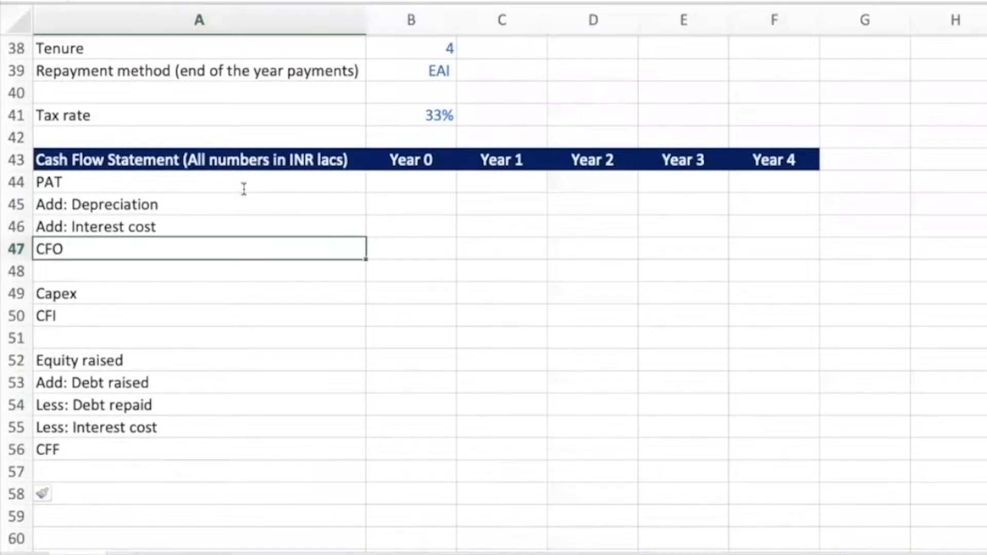
{"action": "key", "text": "Up"}
{"action": "key", "text": "Up"}
{"action": "key", "text": "Up"}
{"action": "key", "text": "Right"}
{"action": "key", "text": "Right"}
{"action": "type", "text": "="}
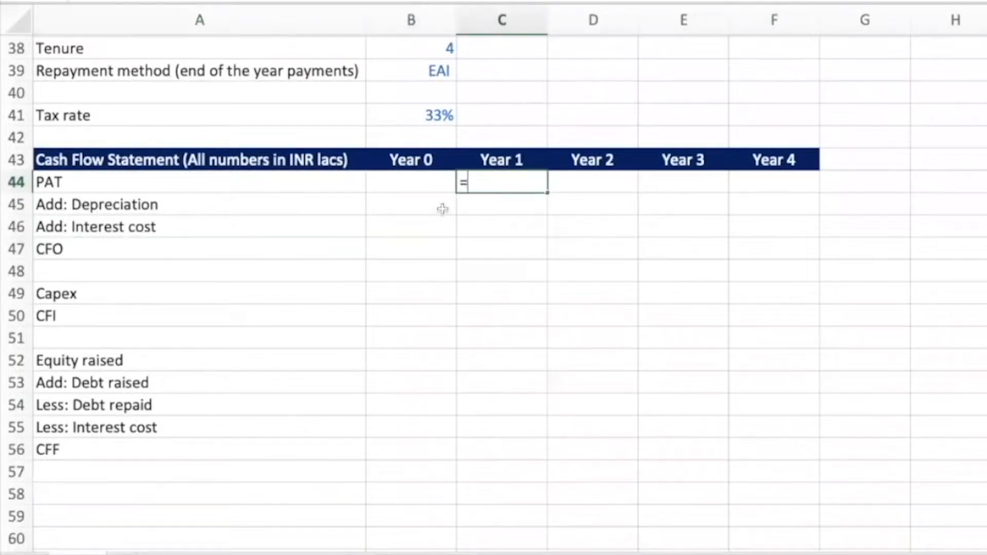
{"action": "key", "text": "Up"}
{"action": "key", "text": "Up"}
{"action": "key", "text": "Up"}
{"action": "key", "text": "Up"}
{"action": "key", "text": "Up"}
{"action": "key", "text": "Up"}
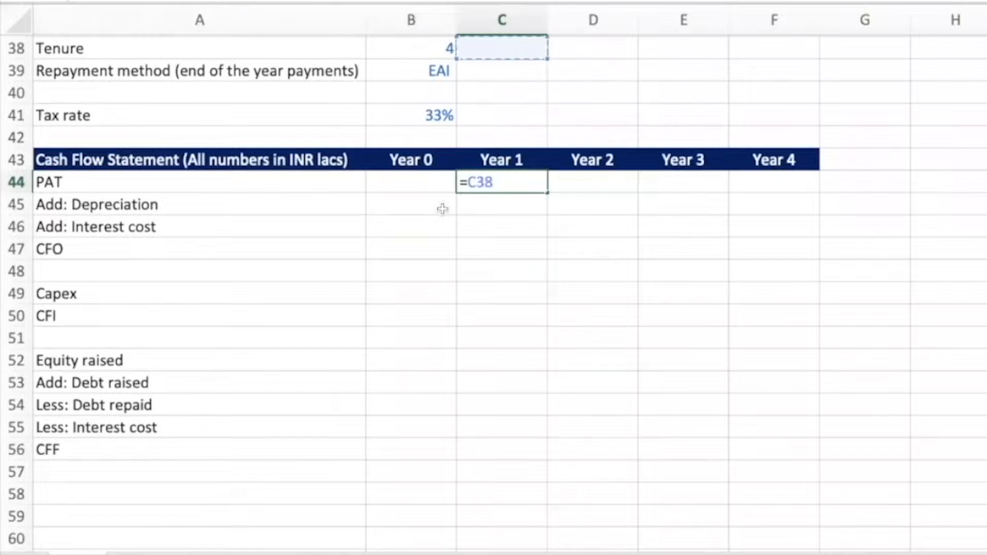
{"action": "scroll", "coordinate": [469, 334], "scroll_direction": "down", "scroll_amount": 10}
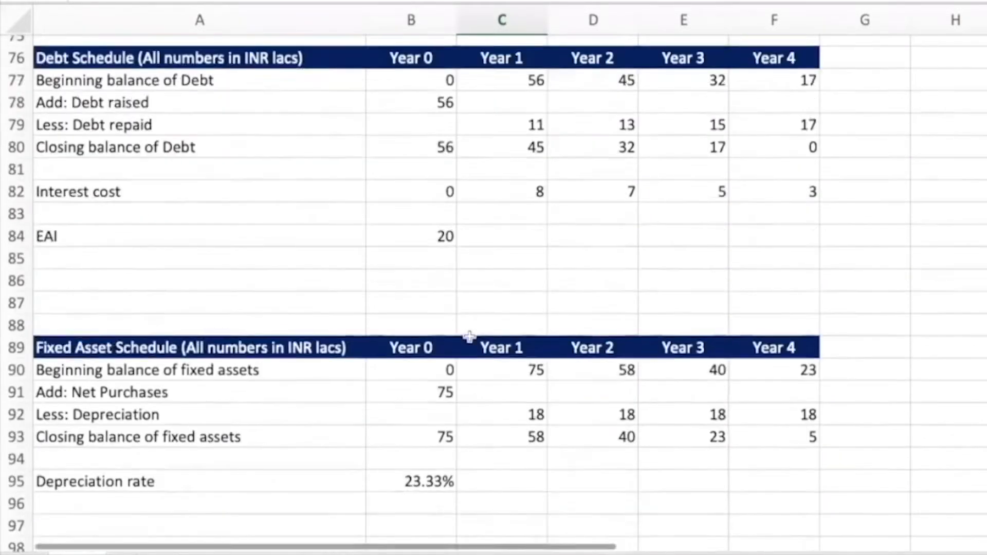
{"action": "scroll", "coordinate": [469, 336], "scroll_direction": "down", "scroll_amount": 6}
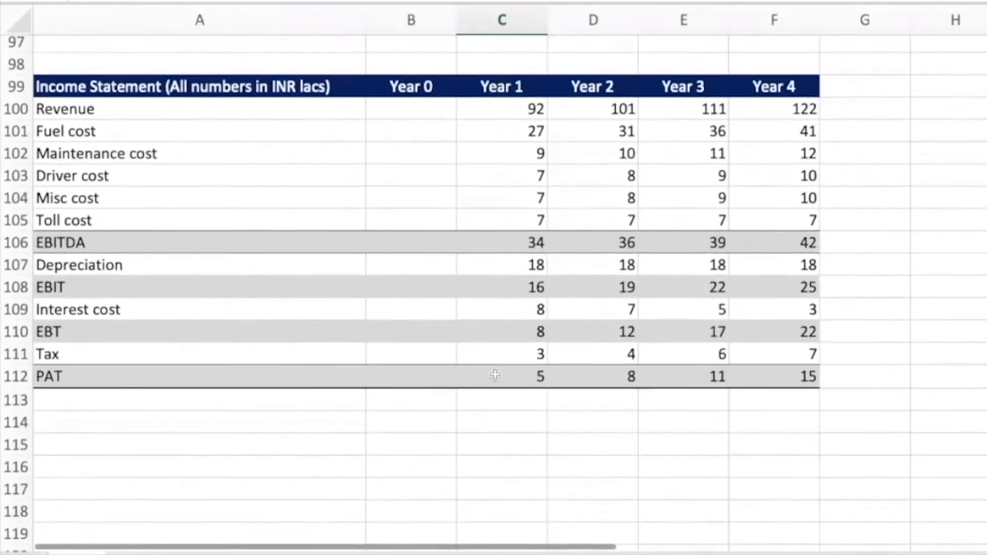
{"action": "scroll", "coordinate": [495, 374], "scroll_direction": "up", "scroll_amount": 16}
{"action": "scroll", "coordinate": [575, 250], "scroll_direction": "up", "scroll_amount": 1}
{"action": "scroll", "coordinate": [576, 251], "scroll_direction": "up", "scroll_amount": 2}
Link the Year 1 Add: Depreciation cell C45 to Depreciation in C107 of the Income Statement.
{"action": "type", "text": "="}
{"action": "scroll", "coordinate": [576, 250], "scroll_direction": "down", "scroll_amount": 15}
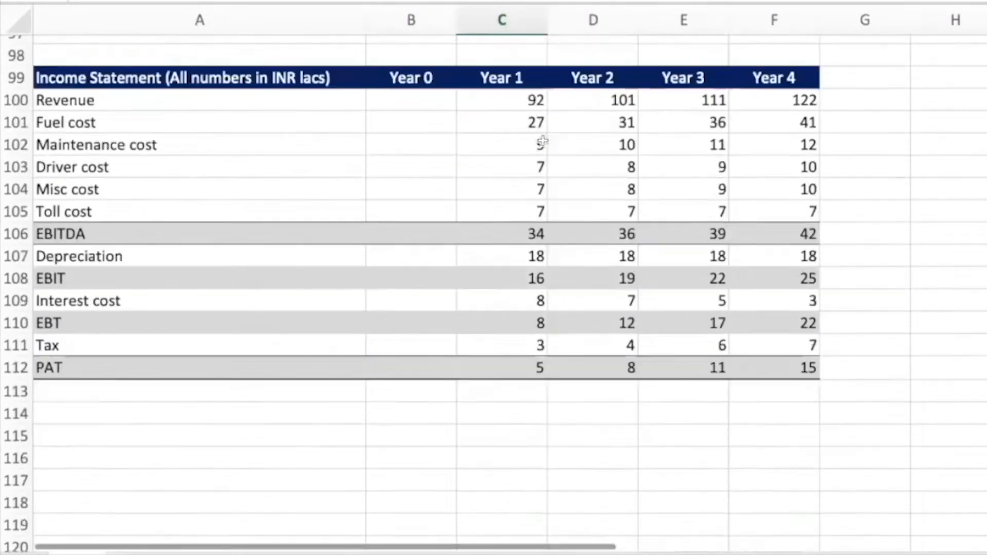
{"action": "scroll", "coordinate": [542, 141], "scroll_direction": "down", "scroll_amount": 2}
{"action": "left_click", "coordinate": [543, 141]}
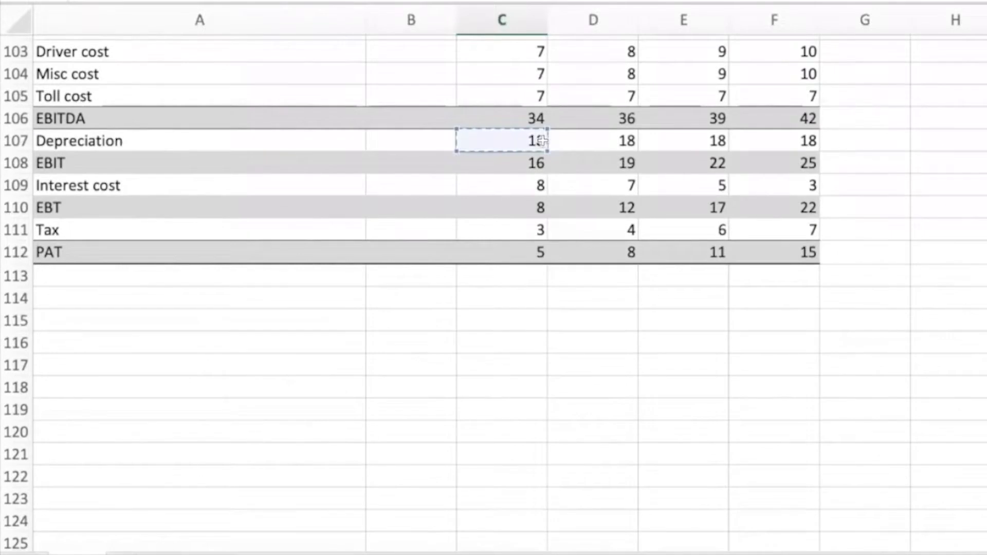
{"action": "key", "text": "Return"}
Link the Year 1 Add: Interest cost cell C46 to Interest cost in C109 of the Income Statement.
{"action": "type", "text": "="}
{"action": "scroll", "coordinate": [543, 141], "scroll_direction": "down", "scroll_amount": 15}
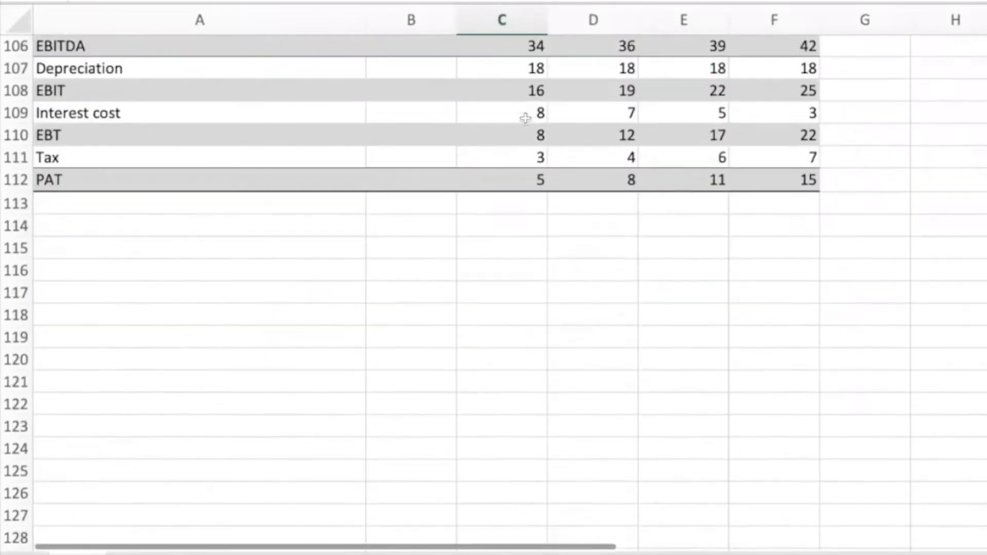
{"action": "left_click", "coordinate": [525, 118]}
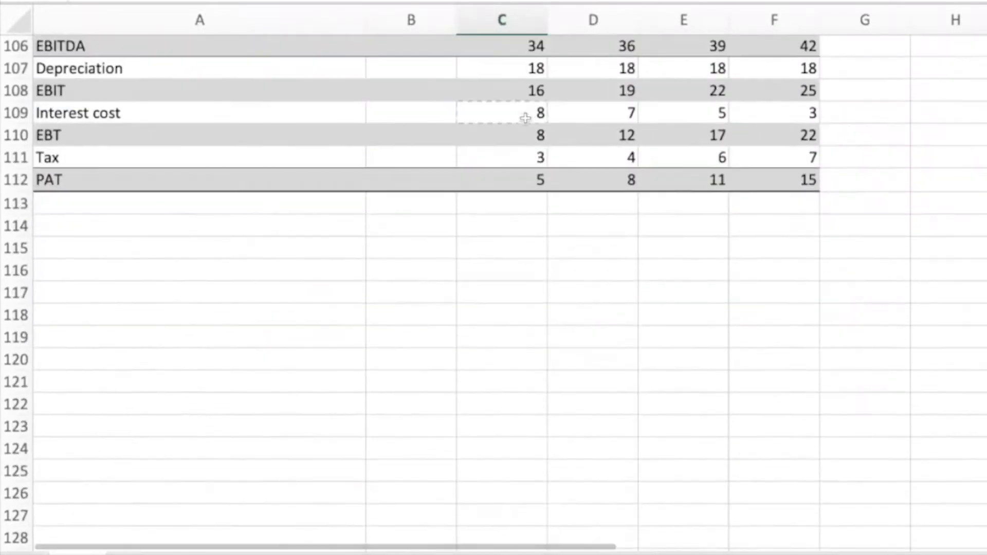
{"action": "key", "text": "Return"}
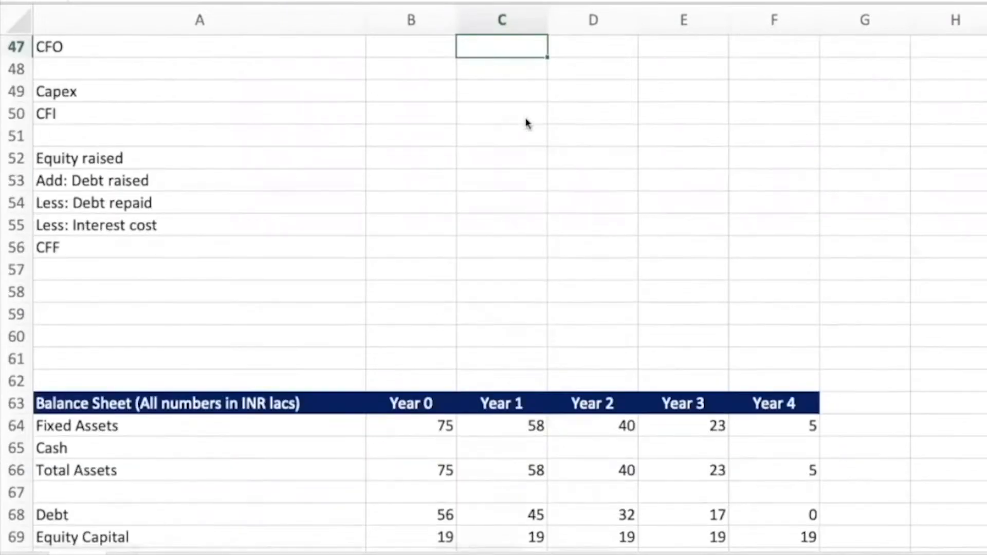
Calculate the Year 1 CFO in C47 with a SUM of C44:C46.
{"action": "left_click", "coordinate": [523, 93]}
{"action": "scroll", "coordinate": [524, 97], "scroll_direction": "up", "scroll_amount": 2}
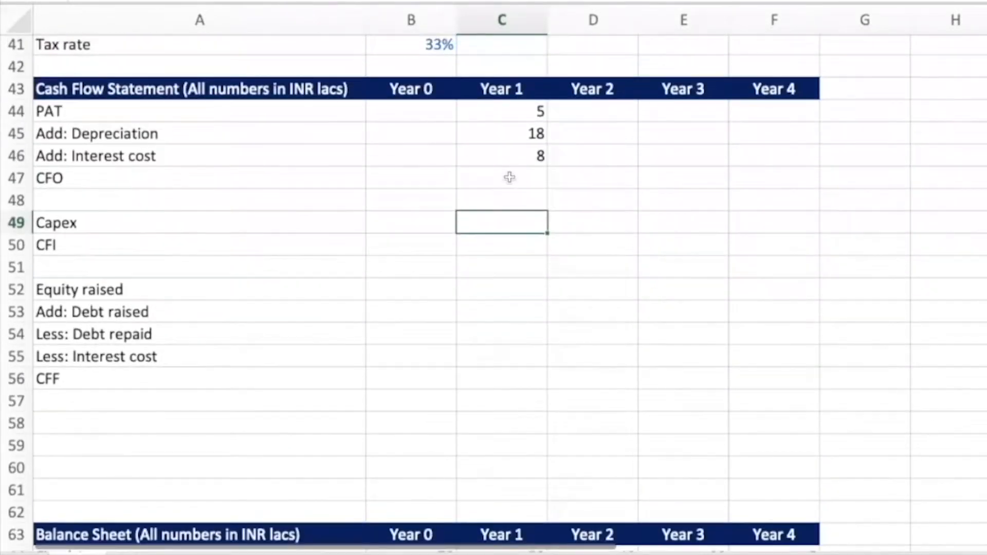
{"action": "left_click", "coordinate": [508, 177]}
{"action": "type", "text": "=s"}
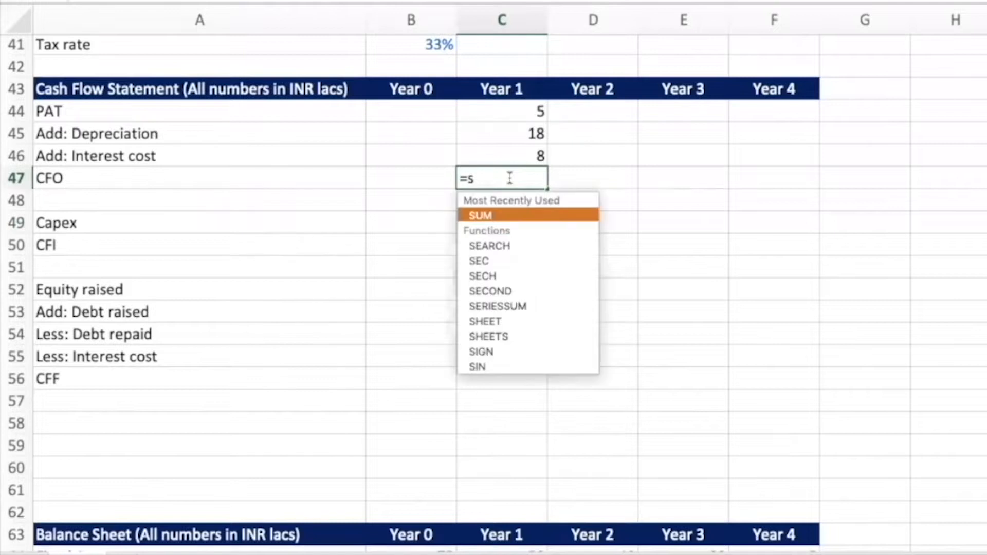
{"action": "key", "text": "Tab"}
{"action": "key", "text": "Up"}
{"action": "key", "text": "shift+Up"}
{"action": "key", "text": "shift+Up"}
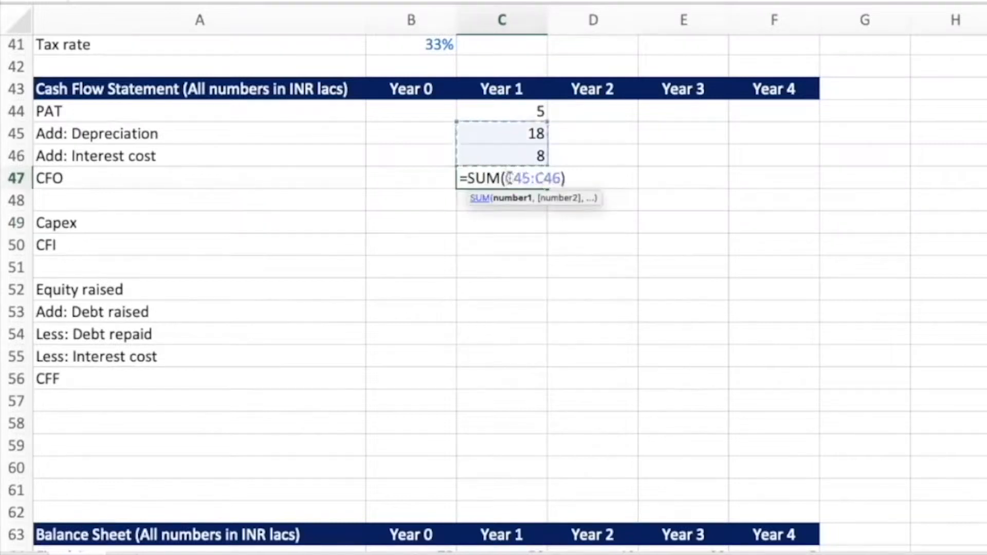
{"action": "key", "text": "Return"}
Copy the Year 1 operating cash flow formulas C44:C47 to the Year 0 cells B44:B47.
{"action": "key", "text": "Up"}
{"action": "key", "text": "Up"}
{"action": "key", "text": "Up"}
{"action": "key", "text": "Up"}
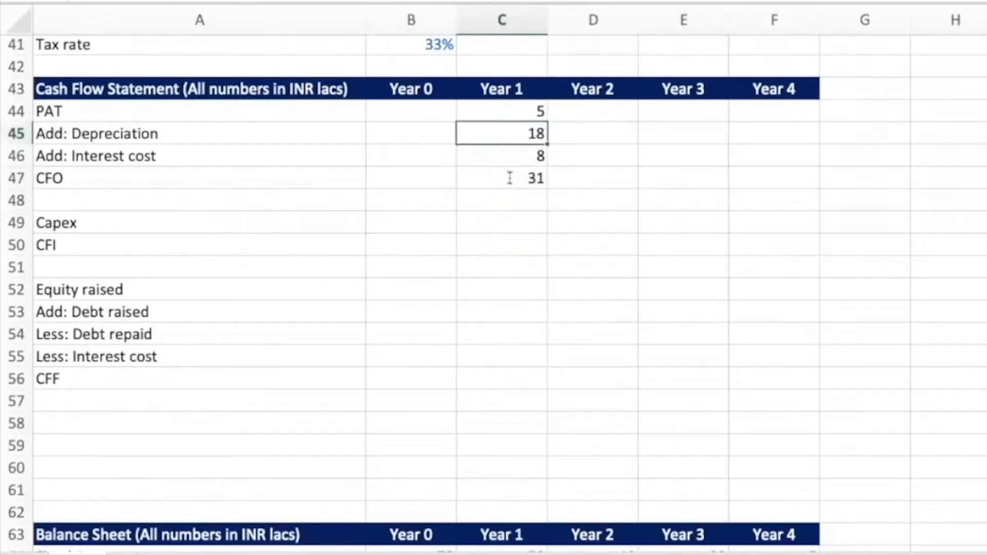
{"action": "key", "text": "shift+Down"}
{"action": "key", "text": "shift+Down"}
{"action": "key", "text": "shift+Down"}
{"action": "key", "text": "ctrl+c"}
{"action": "key", "text": "Left"}
{"action": "key", "text": "ctrl+v"}
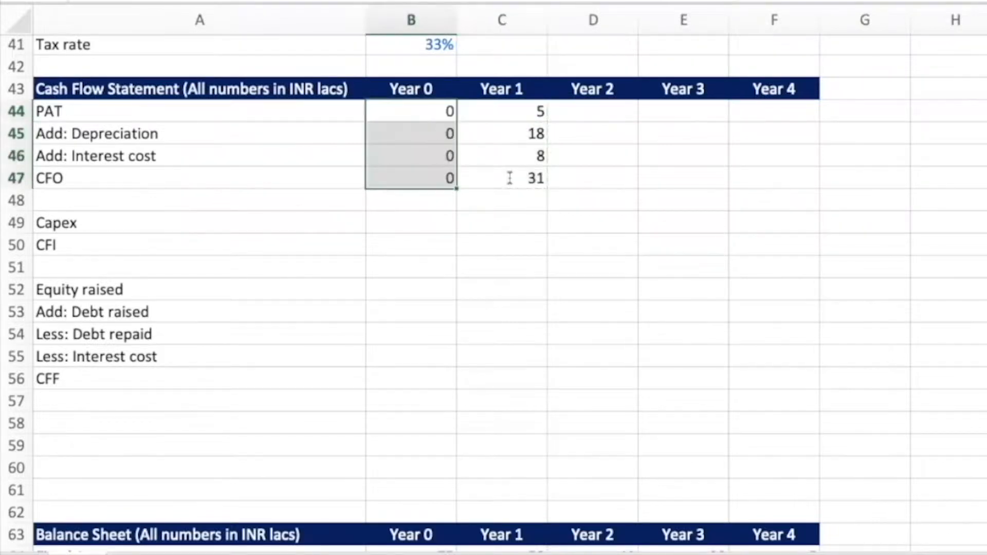
Review the Year 0 operating cash flow cells B44:B47, from PAT to CFO.
{"action": "key", "text": "Down"}
{"action": "key", "text": "Down"}
{"action": "key", "text": "Down"}
{"action": "key", "text": "Down"}
{"action": "key", "text": "Down"}
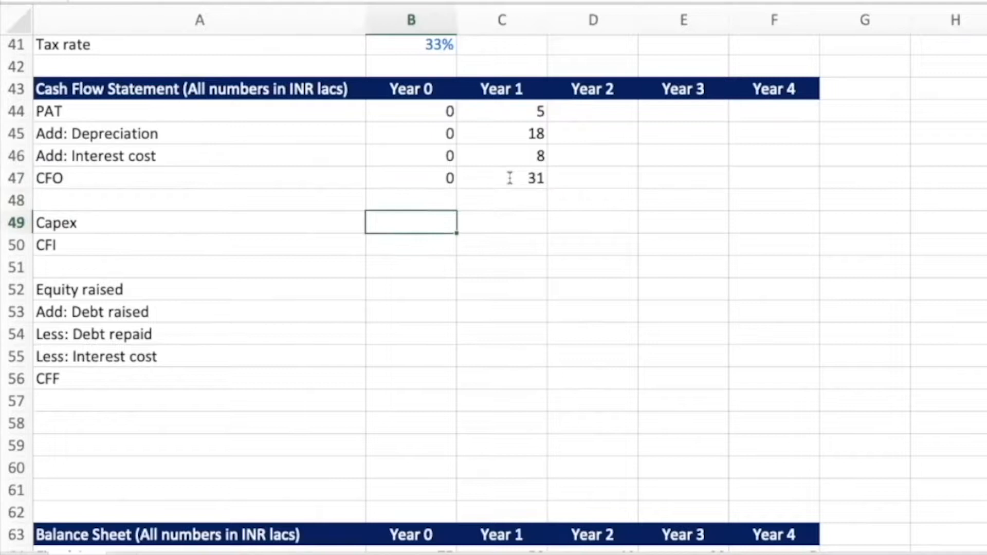
{"action": "left_click_drag", "start_coordinate": [434, 111], "coordinate": [431, 172]}
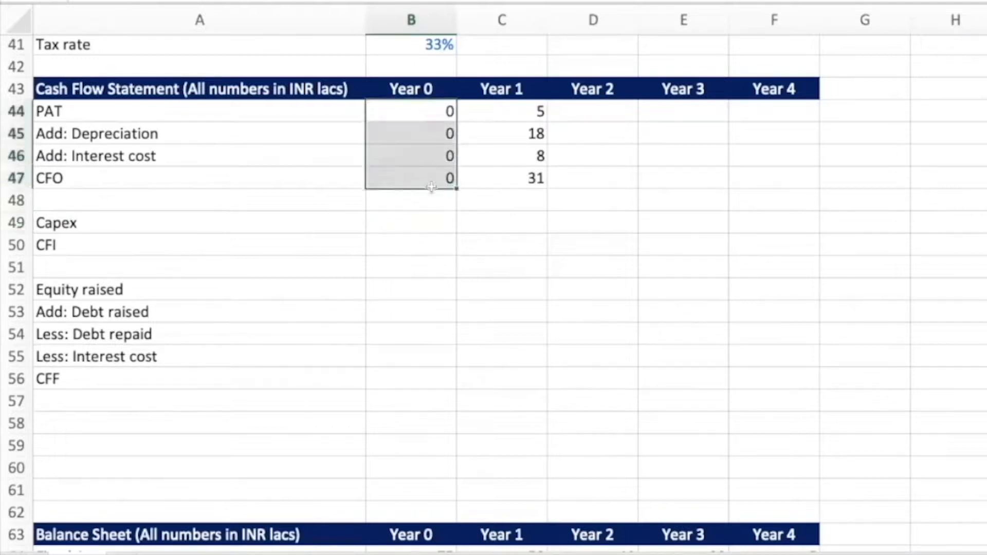
{"action": "left_click", "coordinate": [420, 185]}
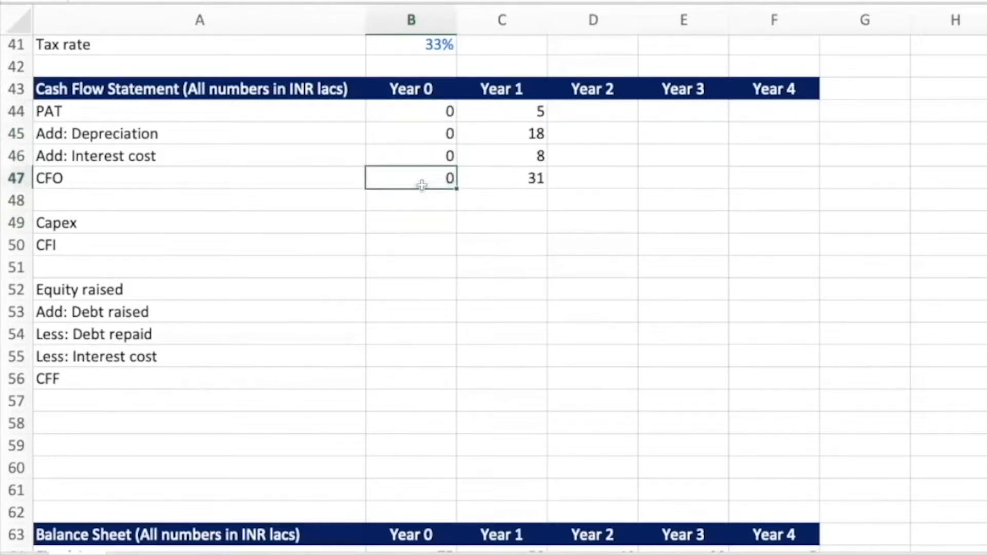
Examine the Year 0 Net Purchases in B91 of the Fixed Asset Schedule as the source for Capex.
{"action": "left_click", "coordinate": [417, 219]}
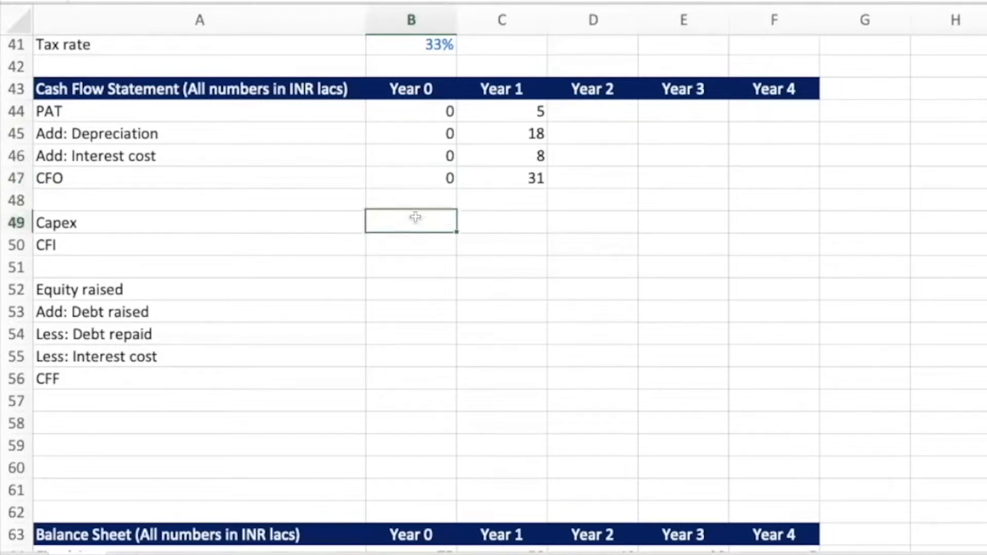
{"action": "scroll", "coordinate": [545, 224], "scroll_direction": "up", "scroll_amount": 4}
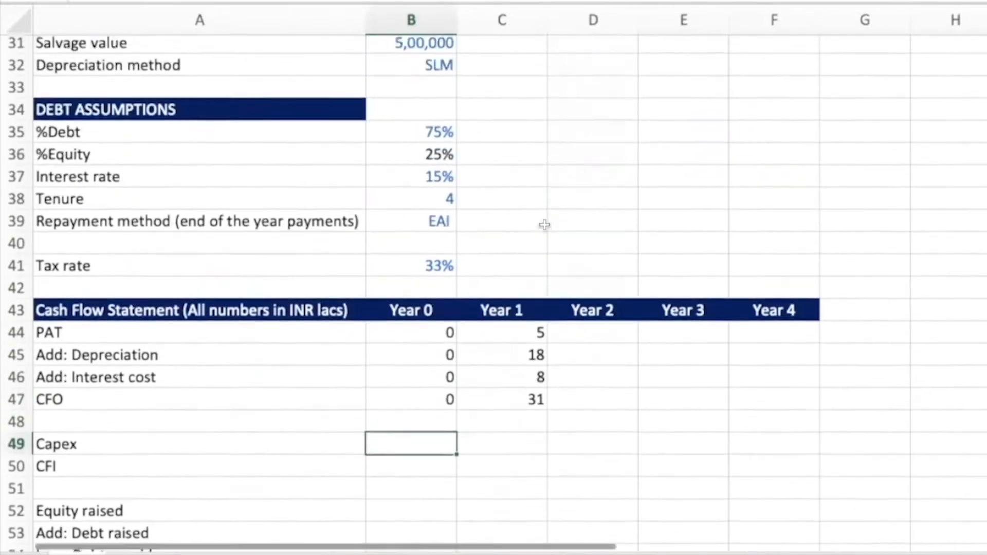
{"action": "scroll", "coordinate": [544, 225], "scroll_direction": "down", "scroll_amount": 6}
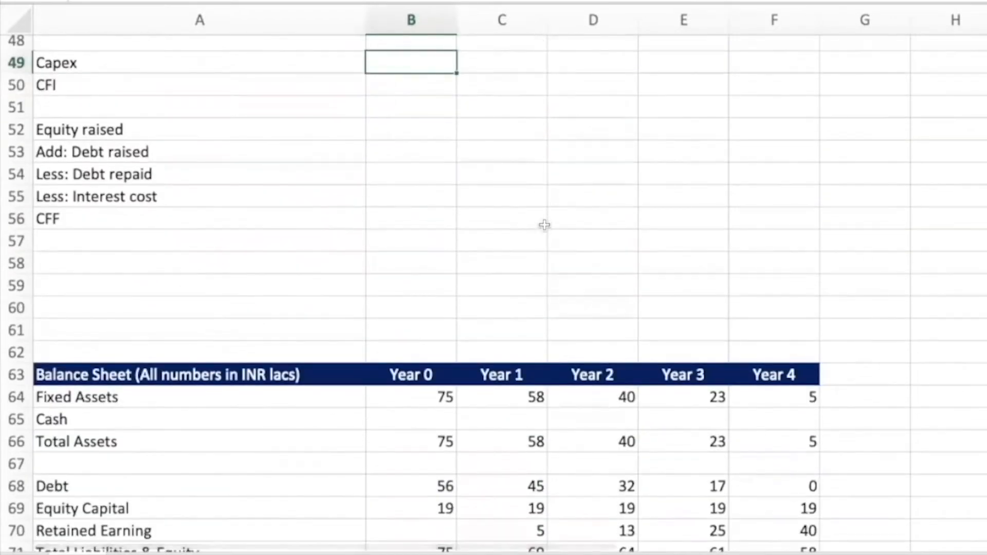
{"action": "scroll", "coordinate": [544, 224], "scroll_direction": "down", "scroll_amount": 7}
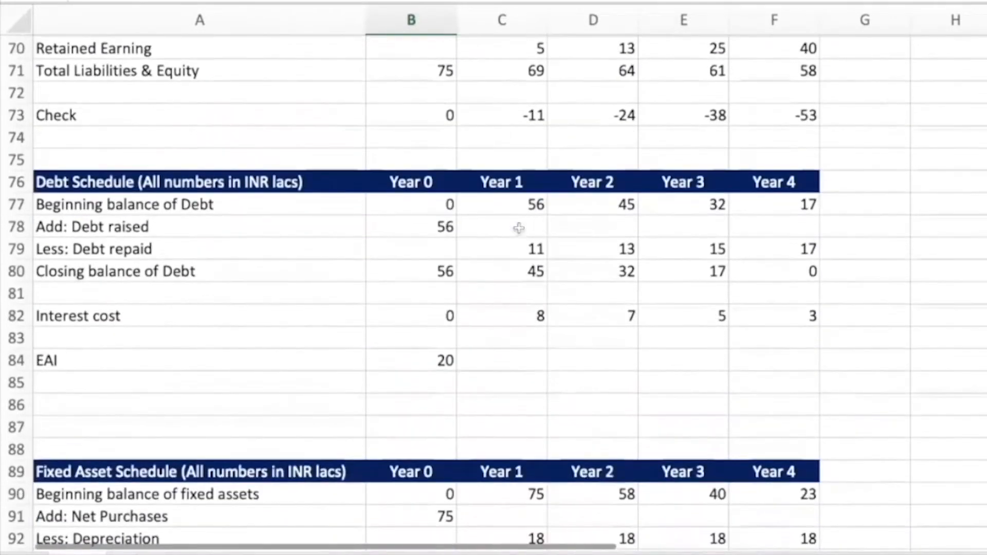
{"action": "scroll", "coordinate": [443, 267], "scroll_direction": "down", "scroll_amount": 3}
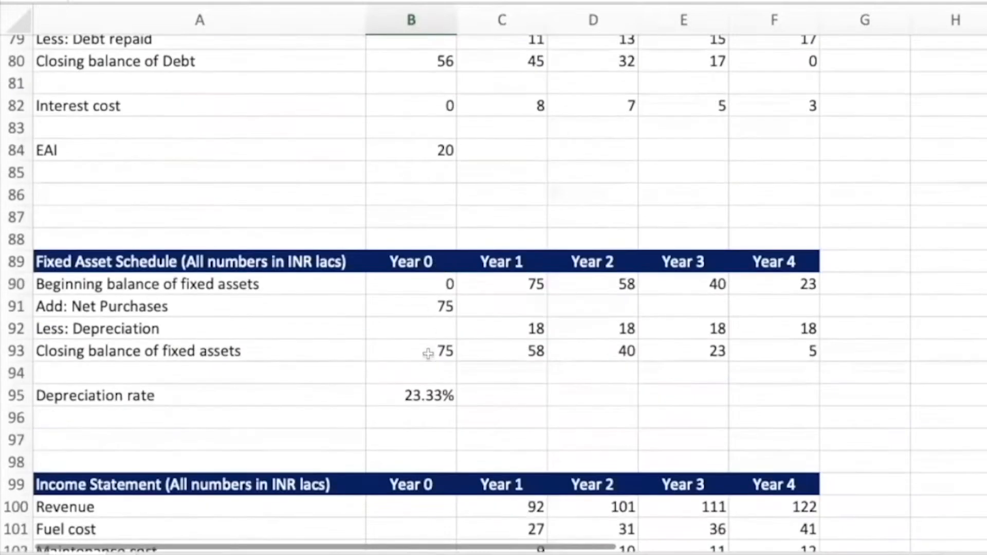
{"action": "left_click", "coordinate": [429, 308]}
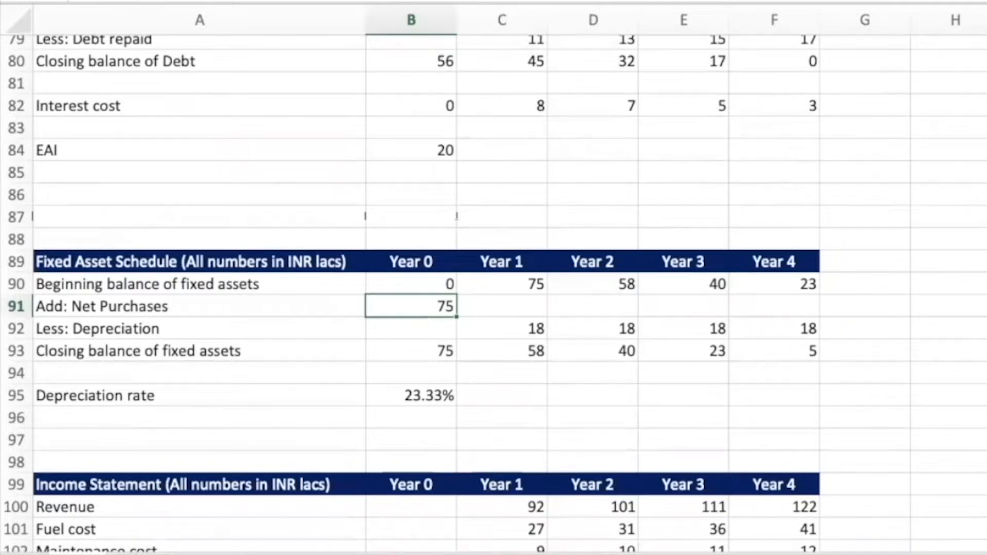
{"action": "scroll", "coordinate": [412, 179], "scroll_direction": "up", "scroll_amount": 6}
{"action": "scroll", "coordinate": [412, 180], "scroll_direction": "up", "scroll_amount": 6}
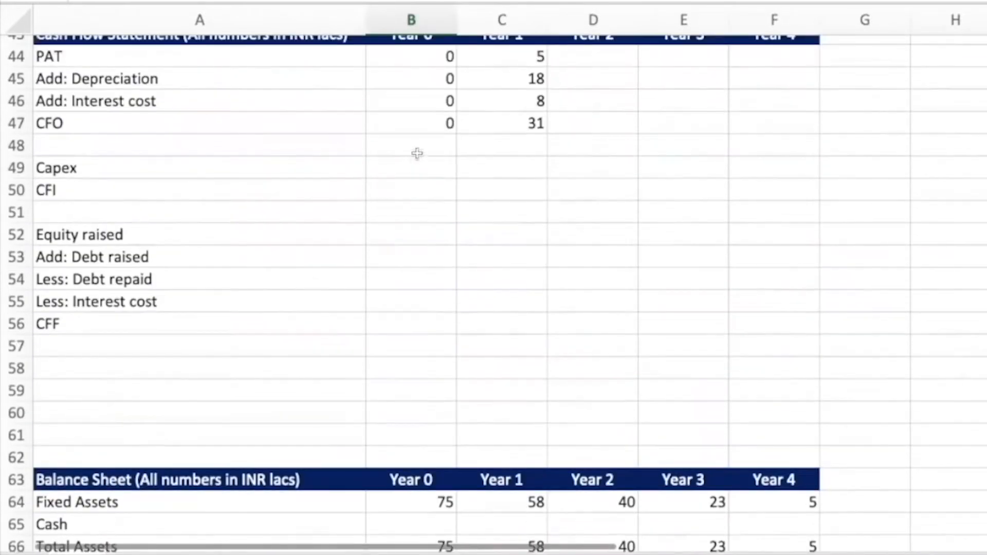
Link the Year 0 Capex in B49 to Net Purchases in B91 of the Fixed Asset Schedule.
{"action": "left_click", "coordinate": [417, 161]}
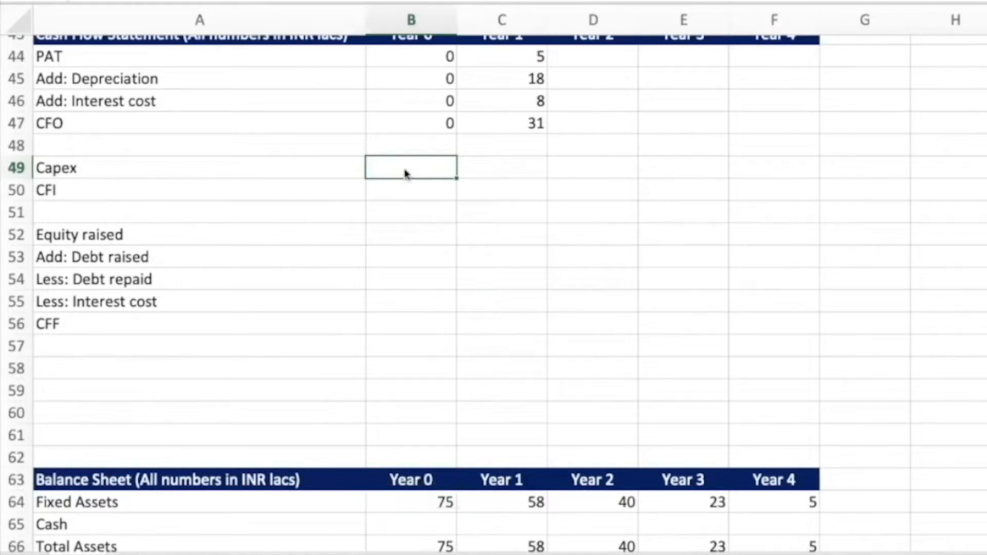
{"action": "scroll", "coordinate": [419, 286], "scroll_direction": "down", "scroll_amount": 11}
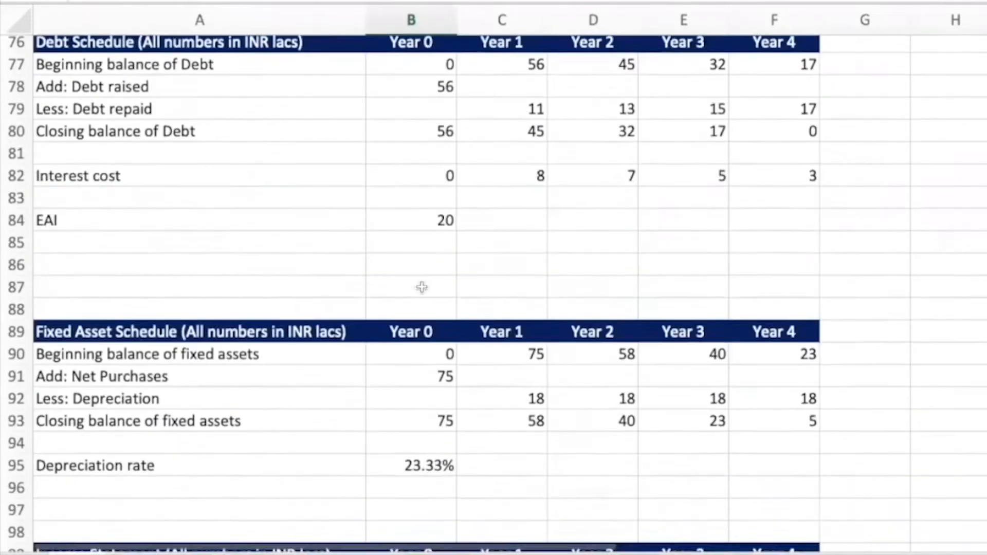
{"action": "scroll", "coordinate": [421, 287], "scroll_direction": "down", "scroll_amount": 1}
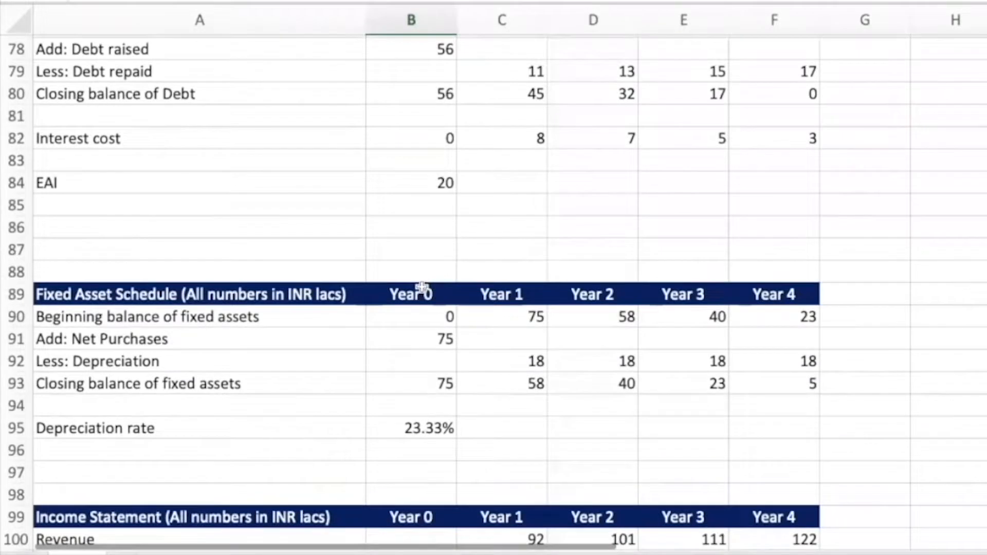
{"action": "left_click", "coordinate": [418, 332]}
{"action": "key", "text": "Return"}
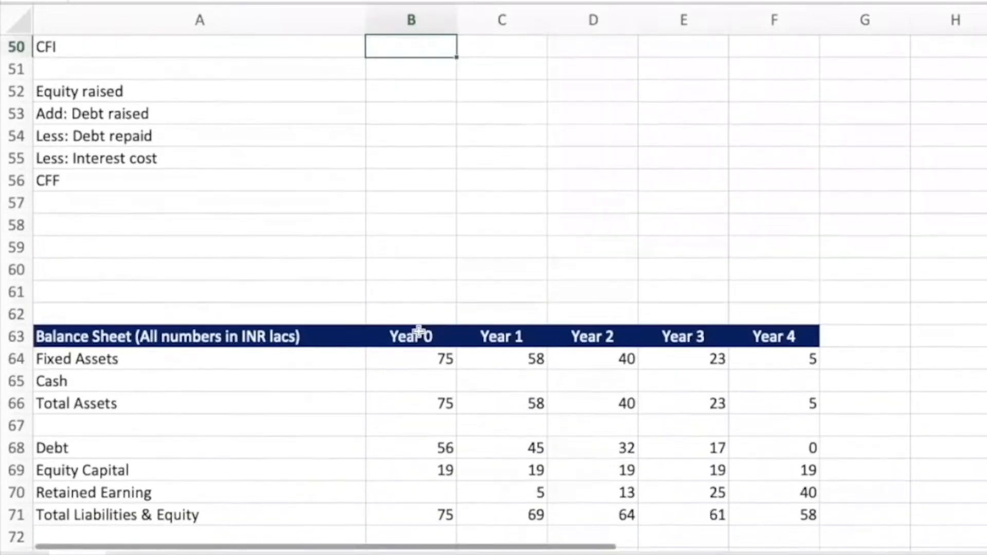
Calculate the Year 0 CFI in B50 as the negative of the Capex in B49.
{"action": "scroll", "coordinate": [419, 332], "scroll_direction": "up", "scroll_amount": 1}
{"action": "type", "text": "="}
{"action": "type", "text": "-"}
{"action": "key", "text": "Up"}
{"action": "key", "text": "Return"}
{"action": "key", "text": "Up"}
{"action": "key", "text": "Up"}
{"action": "key", "text": "Down"}
{"action": "key", "text": "Down"}
{"action": "key", "text": "Down"}
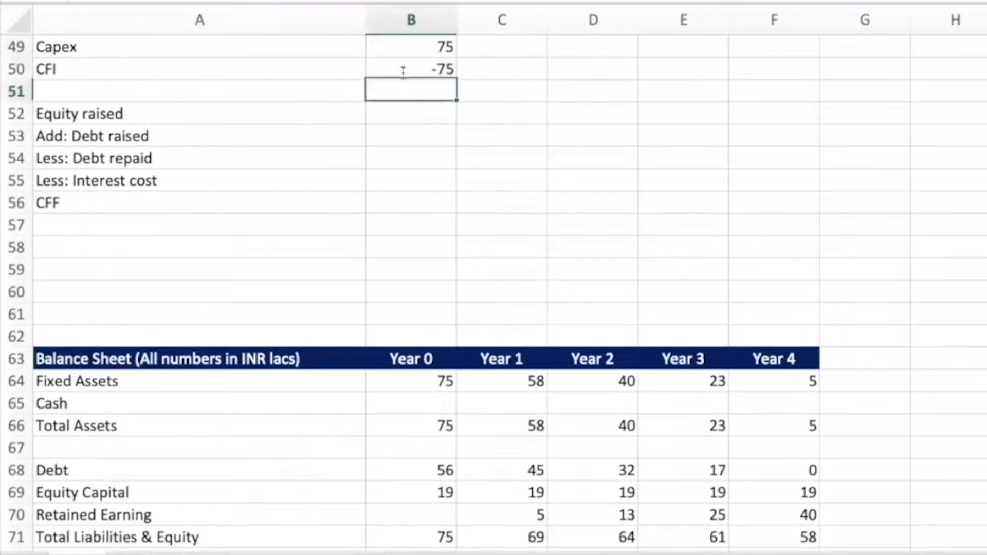
Examine the financing rows in the Cash Flow Statement and the Year 0 Equity Capital in B69 as the source for Equity raised.
{"action": "scroll", "coordinate": [557, 153], "scroll_direction": "up", "scroll_amount": 7}
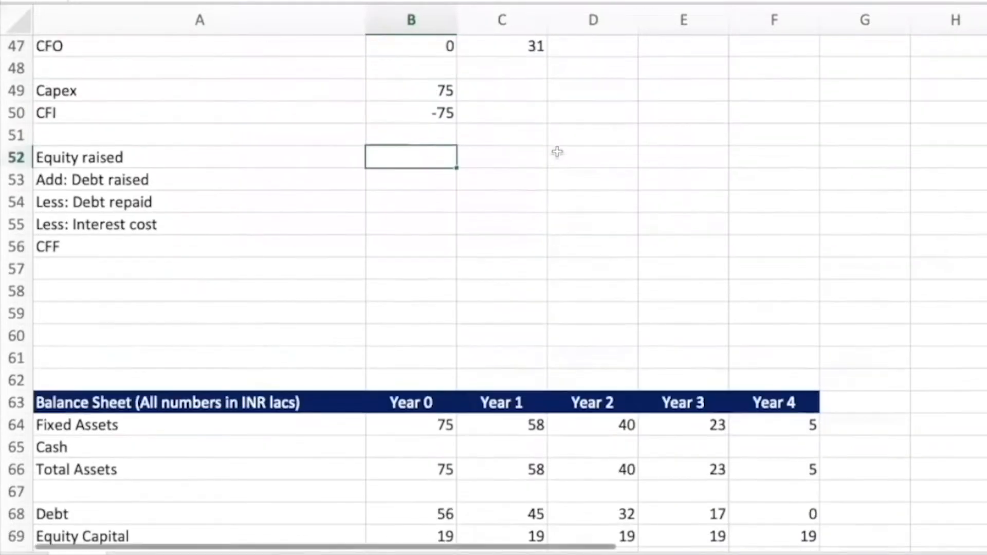
{"action": "scroll", "coordinate": [557, 152], "scroll_direction": "up", "scroll_amount": 1}
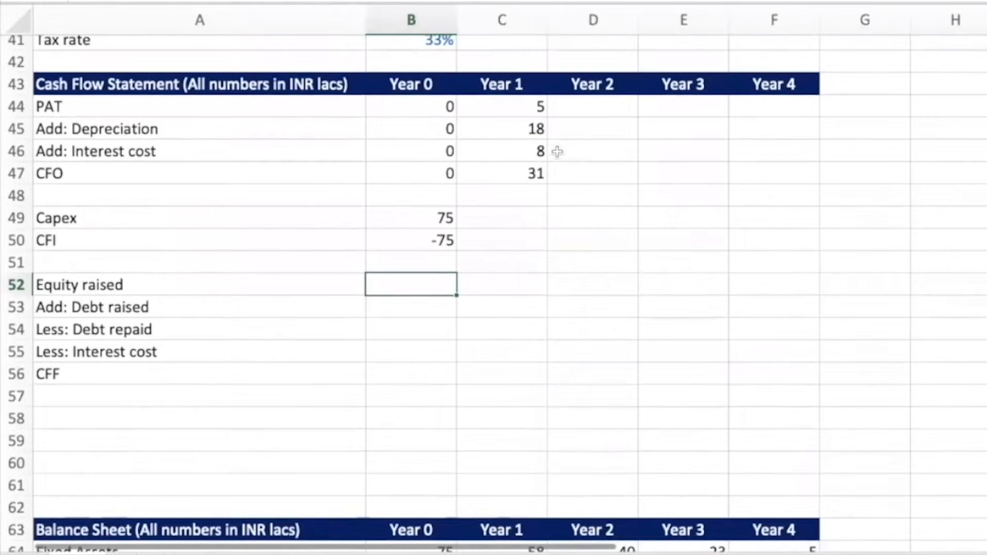
{"action": "left_click_drag", "start_coordinate": [153, 278], "coordinate": [152, 353]}
{"action": "left_click", "coordinate": [412, 286]}
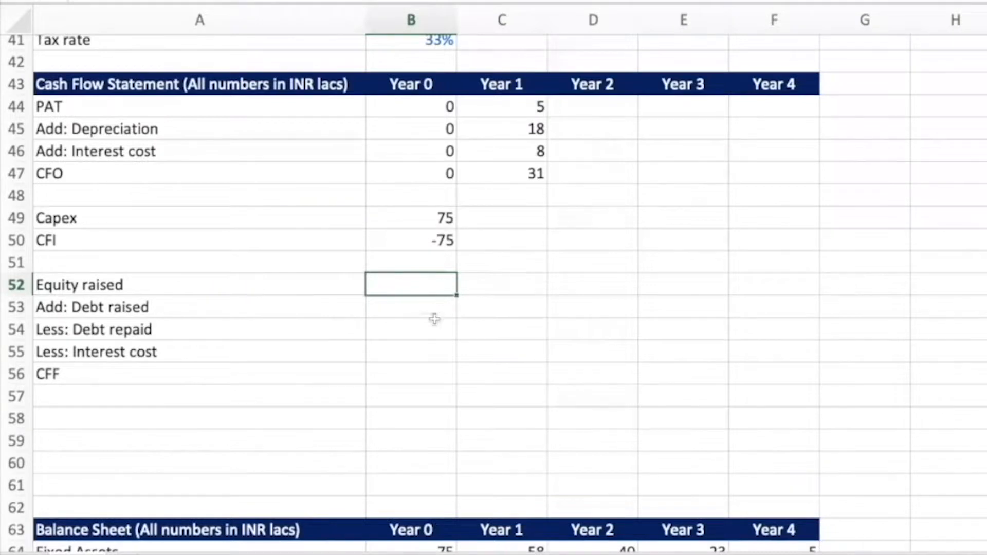
{"action": "scroll", "coordinate": [435, 319], "scroll_direction": "down", "scroll_amount": 6}
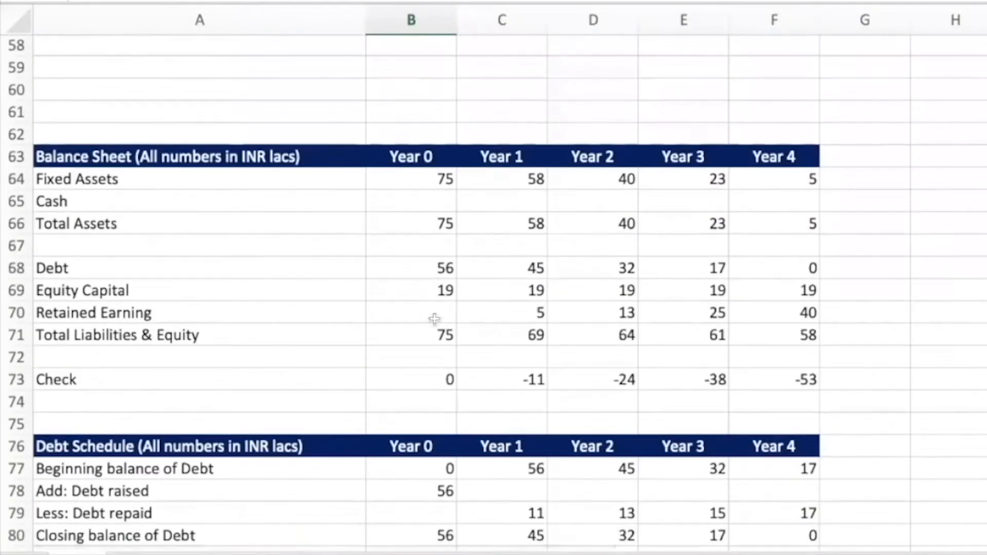
{"action": "left_click", "coordinate": [420, 281]}
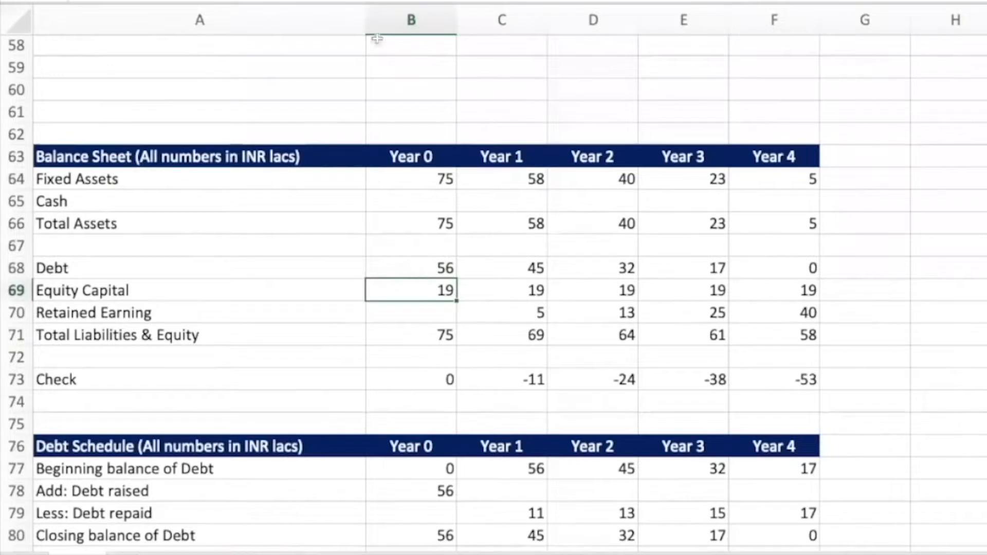
Insert a narrow blank column before the Year 0 column B.
{"action": "left_click", "coordinate": [399, 15]}
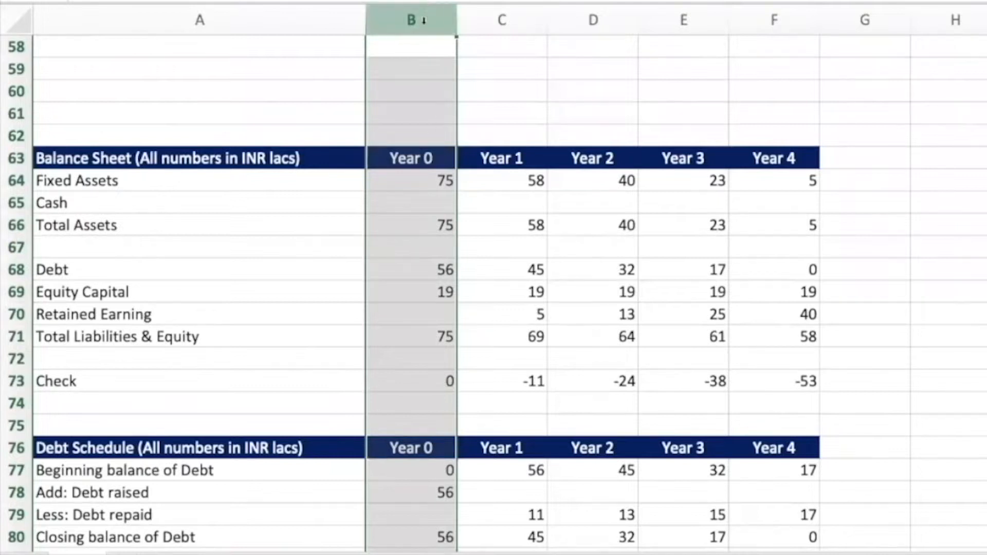
{"action": "right_click", "coordinate": [424, 21]}
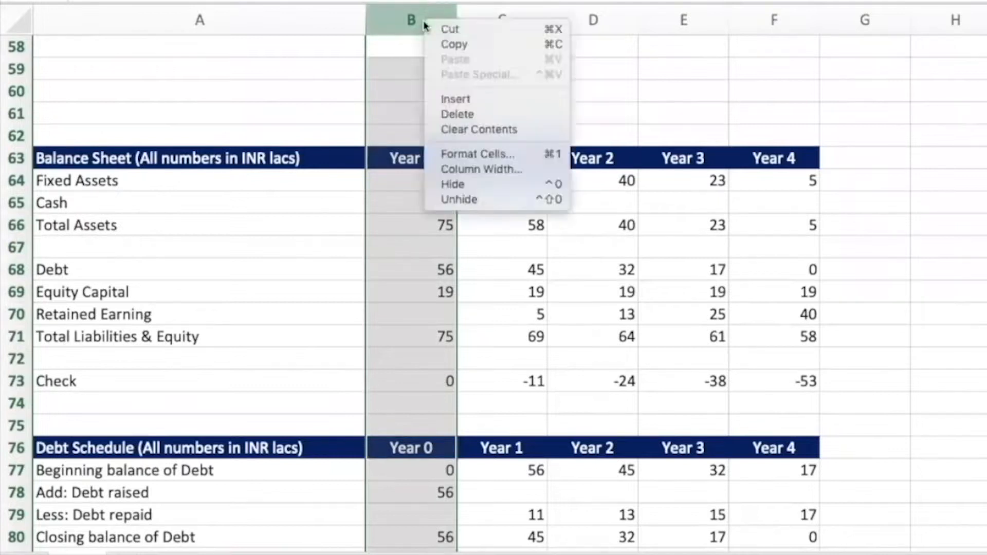
{"action": "left_click", "coordinate": [479, 100]}
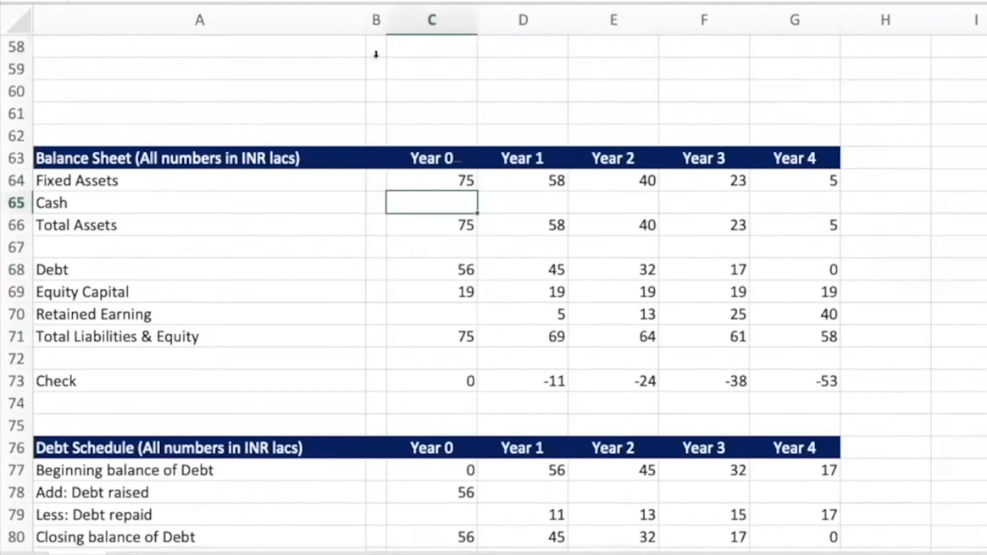
Calculate the Year 0 Equity raised in C52 as Equity Capital C69 minus the blank prior-period cell B69.
{"action": "left_click", "coordinate": [432, 380]}
{"action": "scroll", "coordinate": [429, 412], "scroll_direction": "down", "scroll_amount": 3}
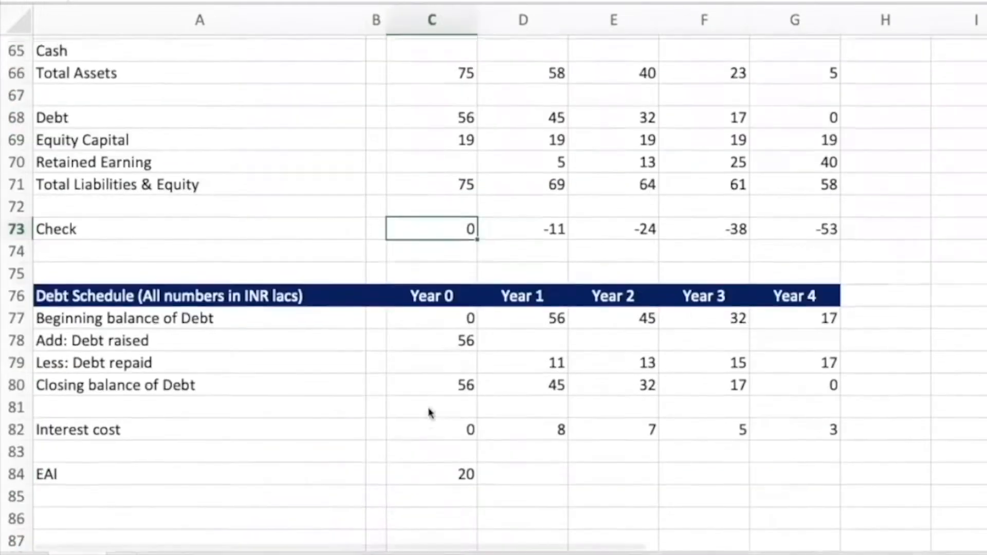
{"action": "scroll", "coordinate": [429, 411], "scroll_direction": "up", "scroll_amount": 3}
{"action": "left_click", "coordinate": [431, 313]}
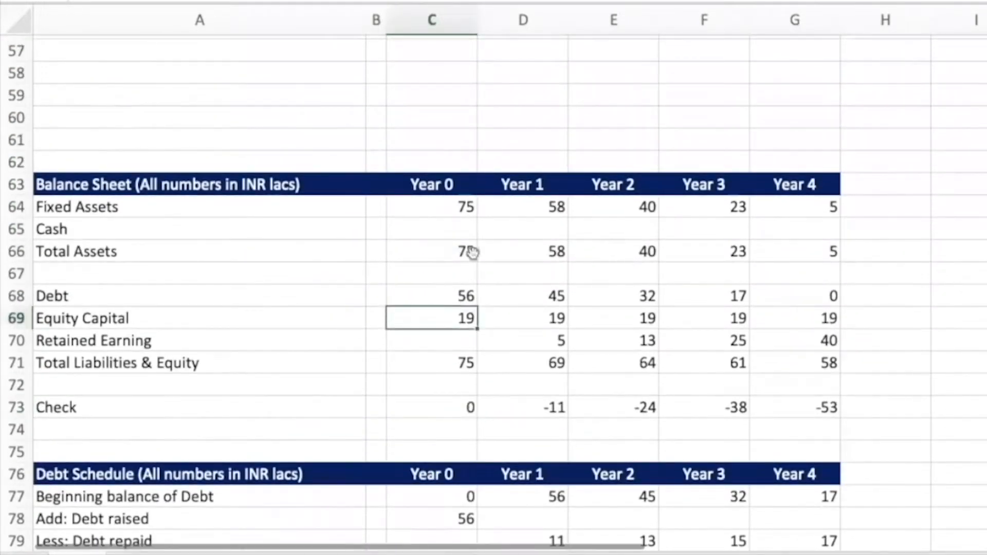
{"action": "scroll", "coordinate": [469, 252], "scroll_direction": "up", "scroll_amount": 4}
{"action": "left_click", "coordinate": [434, 150]}
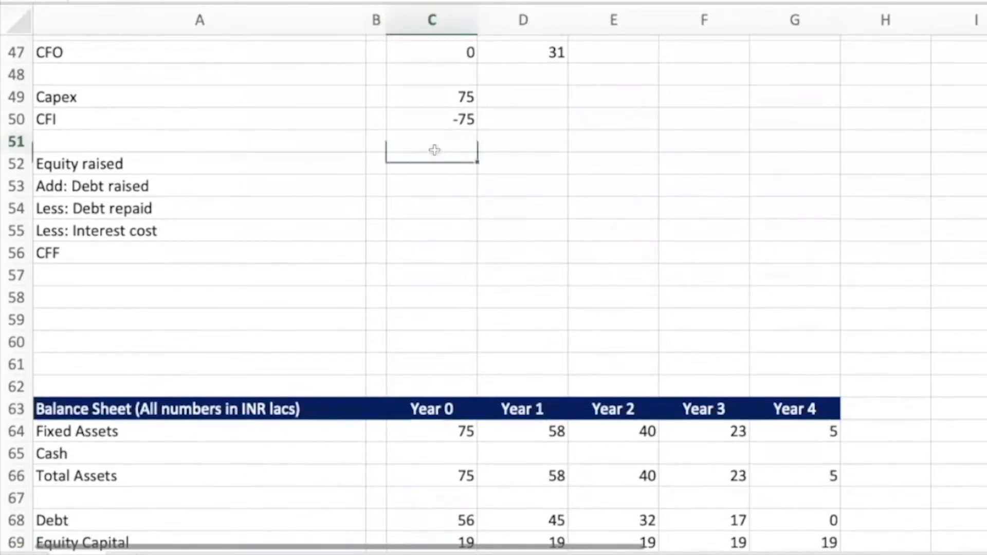
{"action": "key", "text": "Down"}
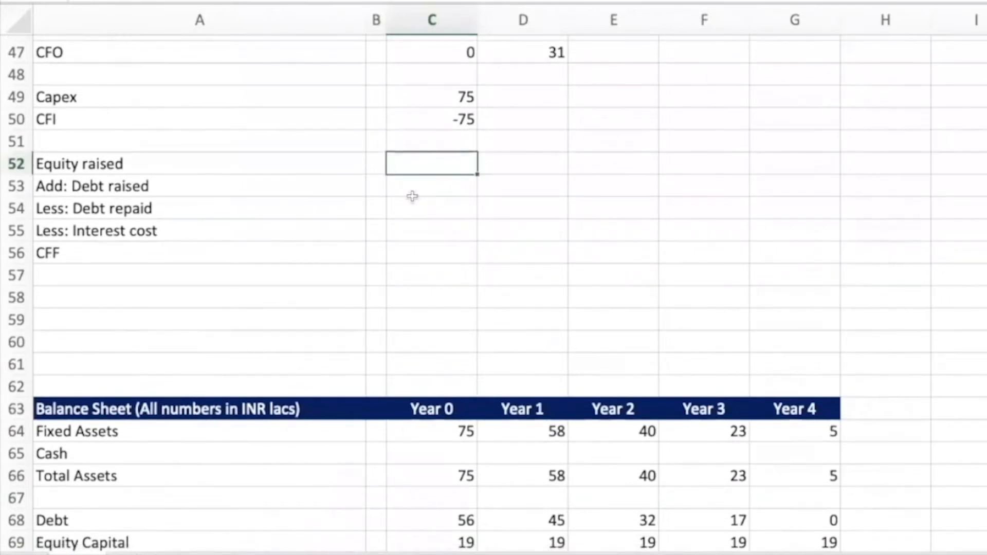
{"action": "type", "text": "="}
{"action": "scroll", "coordinate": [411, 196], "scroll_direction": "down", "scroll_amount": 5}
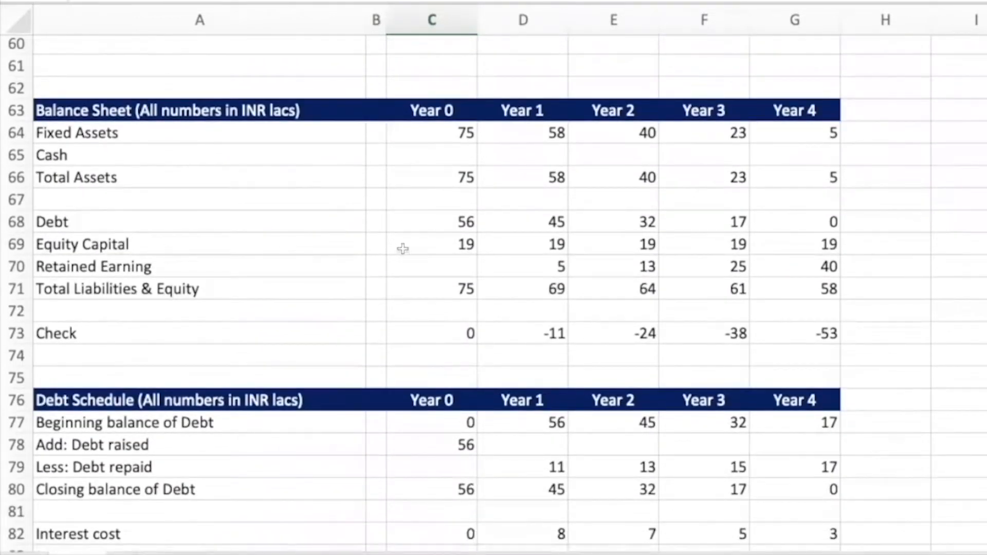
{"action": "left_click", "coordinate": [428, 242]}
{"action": "type", "text": "-"}
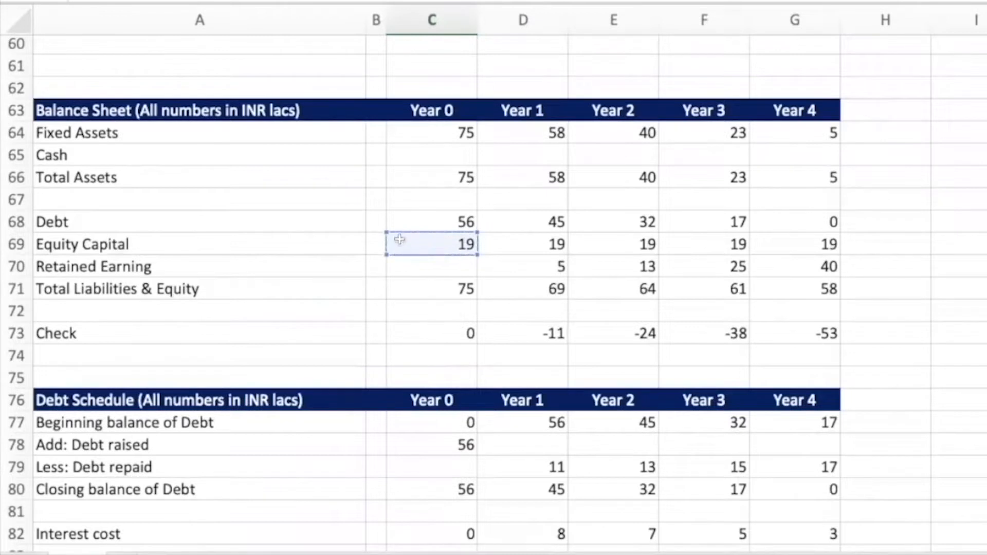
{"action": "left_click", "coordinate": [374, 240]}
{"action": "key", "text": "Return"}
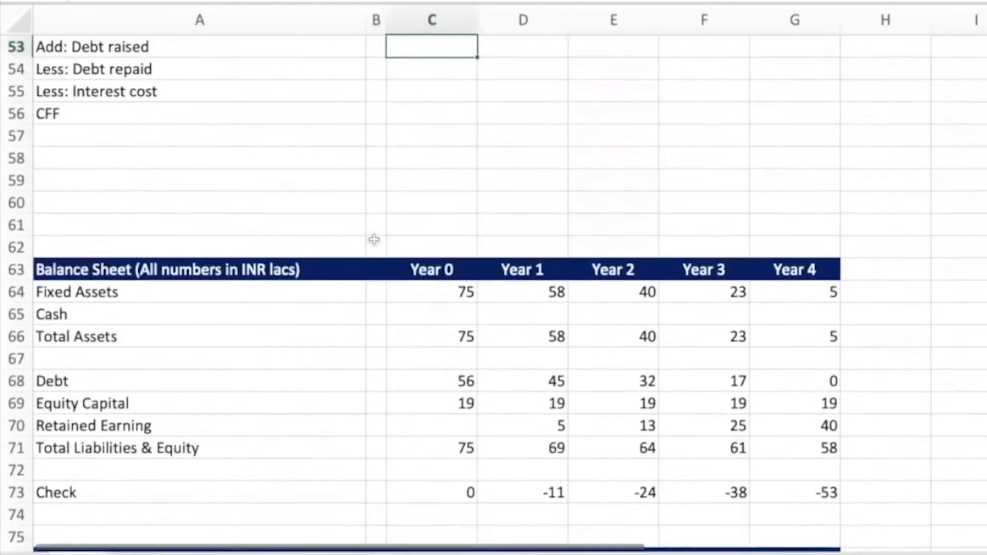
Copy the Year 0 Equity raised formula in C52 across to D52:G52 for Years 1 to 4.
{"action": "key", "text": "Delete"}
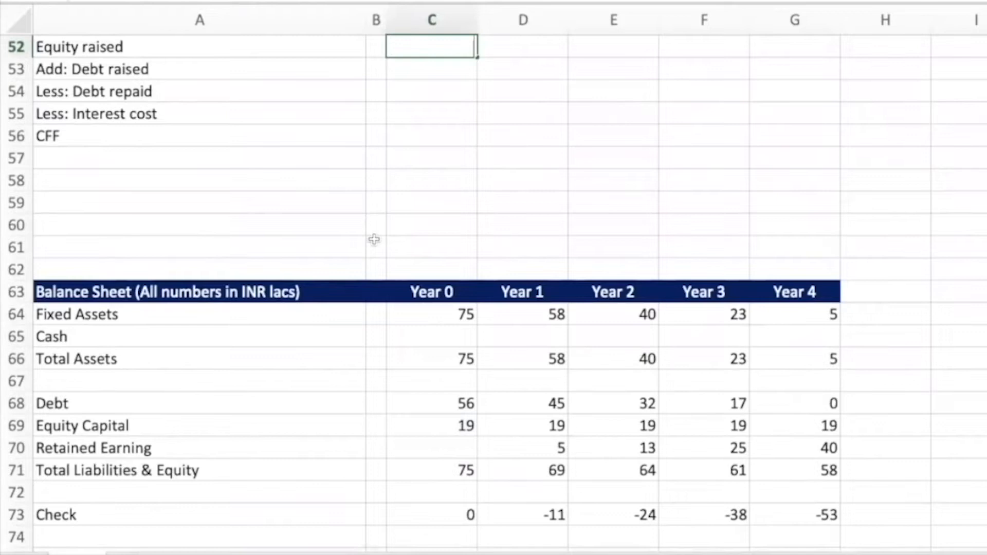
{"action": "key", "text": "ctrl+c"}
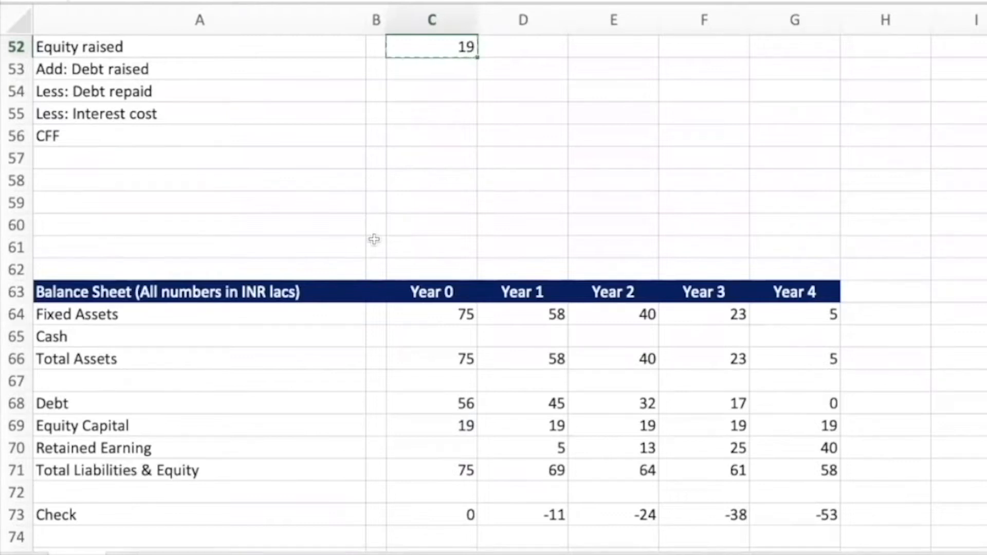
{"action": "key", "text": "shift+Right"}
{"action": "key", "text": "shift+Right"}
{"action": "key", "text": "shift+Right"}
{"action": "key", "text": "shift+Right"}
{"action": "key", "text": "ctrl+v"}
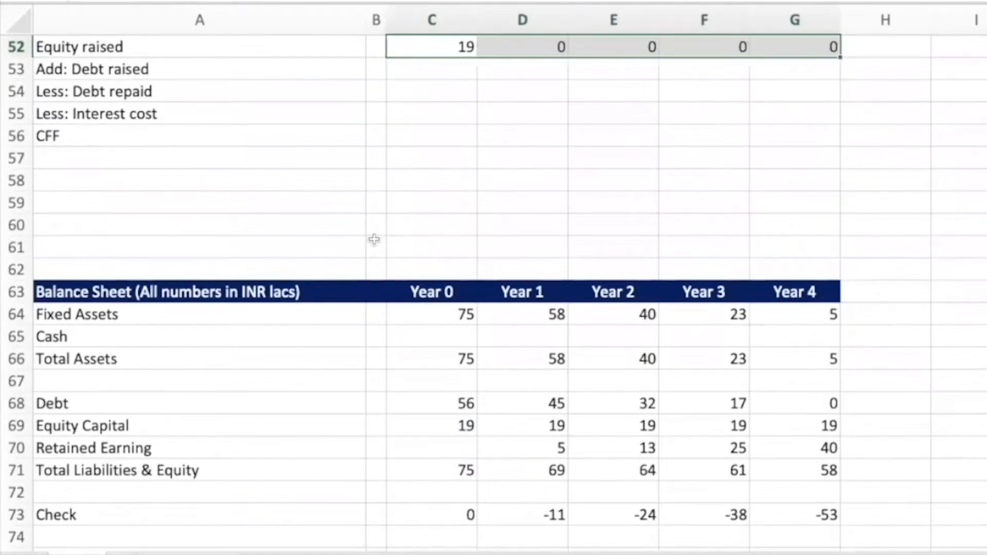
Clear the copied Equity raised formulas from D52:G52.
{"action": "key", "text": "Up"}
{"action": "key", "text": "Up"}
{"action": "key", "text": "Up"}
{"action": "key", "text": "Down"}
{"action": "key", "text": "Down"}
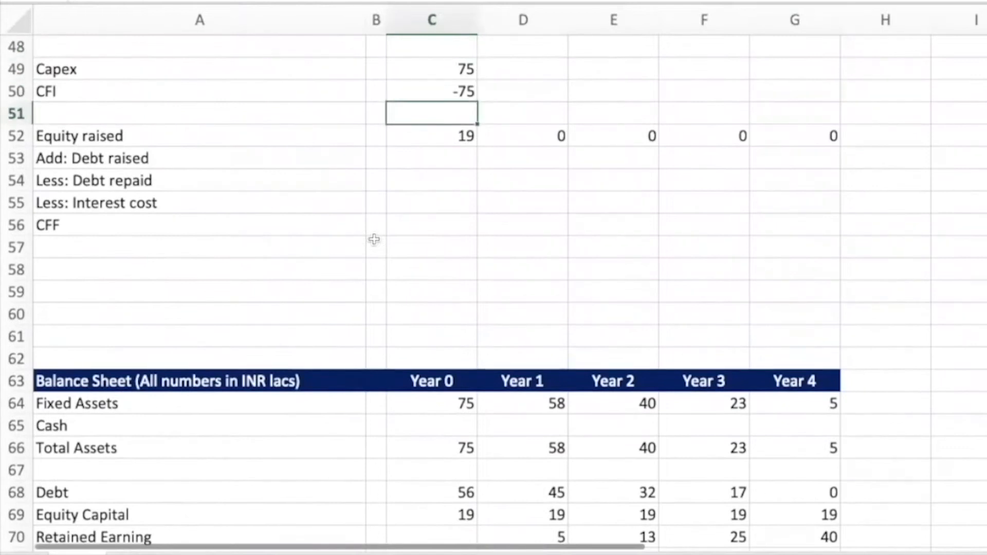
{"action": "key", "text": "Down"}
{"action": "key", "text": "shift+Right"}
{"action": "key", "text": "shift+Right"}
{"action": "key", "text": "shift+Right"}
{"action": "key", "text": "shift+Right"}
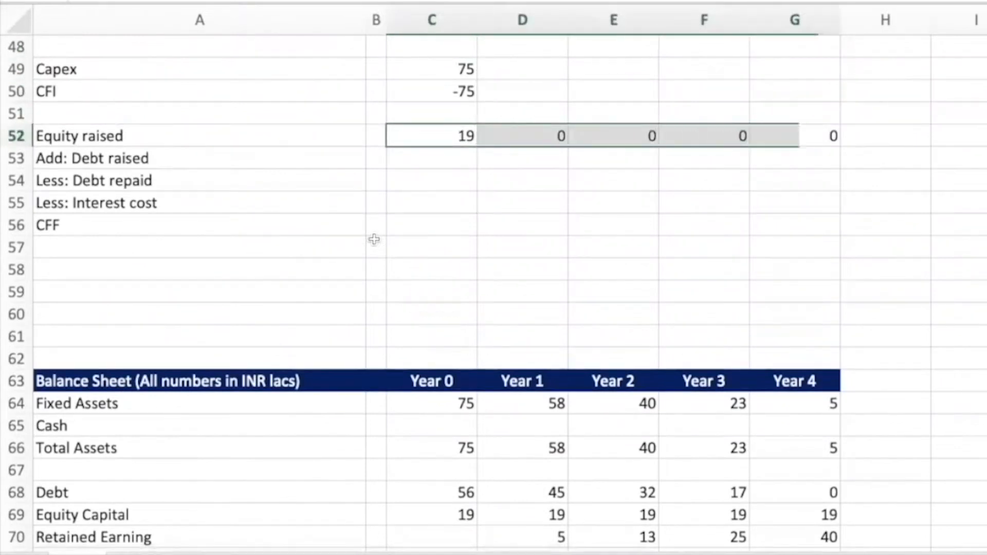
{"action": "key", "text": "Left"}
{"action": "key", "text": "Right"}
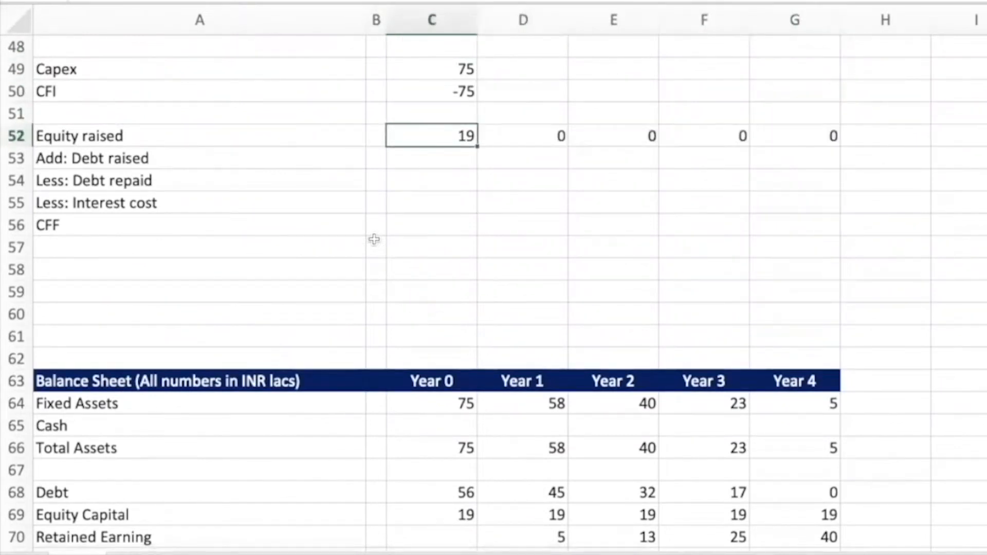
{"action": "key", "text": "Right"}
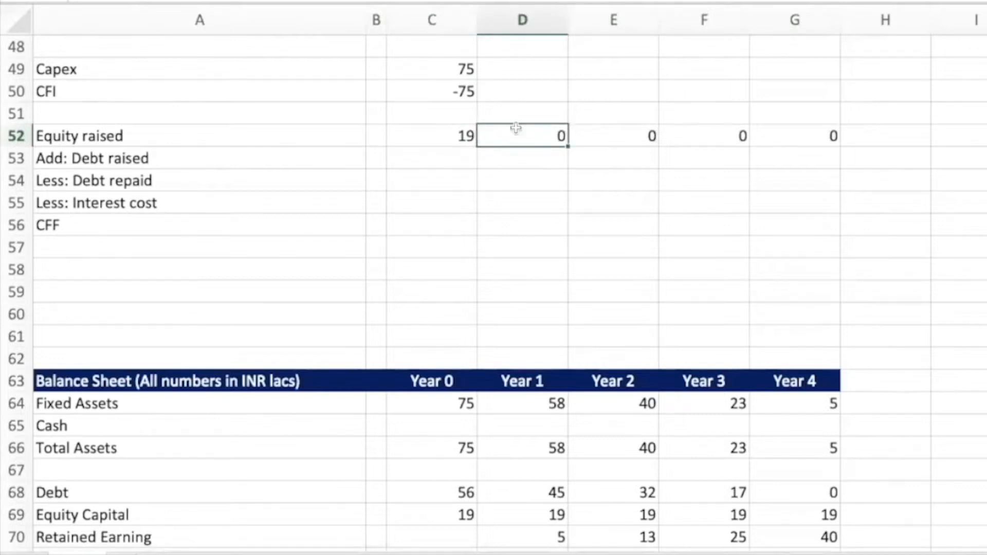
{"action": "left_click_drag", "start_coordinate": [516, 131], "coordinate": [668, 142]}
Link the Year 0 Debt raised in C53 to the Debt raised cell C78 in the Debt Schedule.
{"action": "key", "text": "Down"}
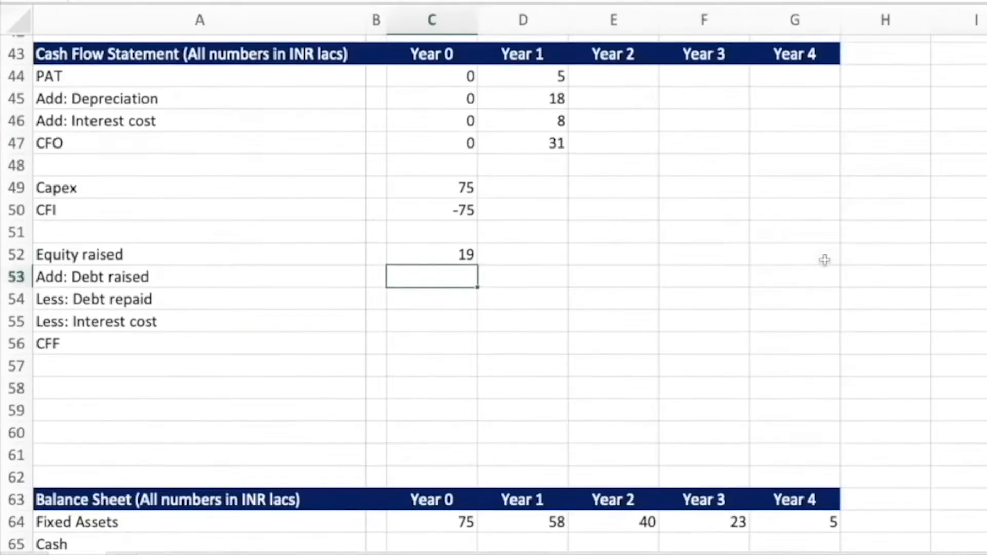
{"action": "type", "text": "="}
{"action": "scroll", "coordinate": [656, 335], "scroll_direction": "down", "scroll_amount": 9}
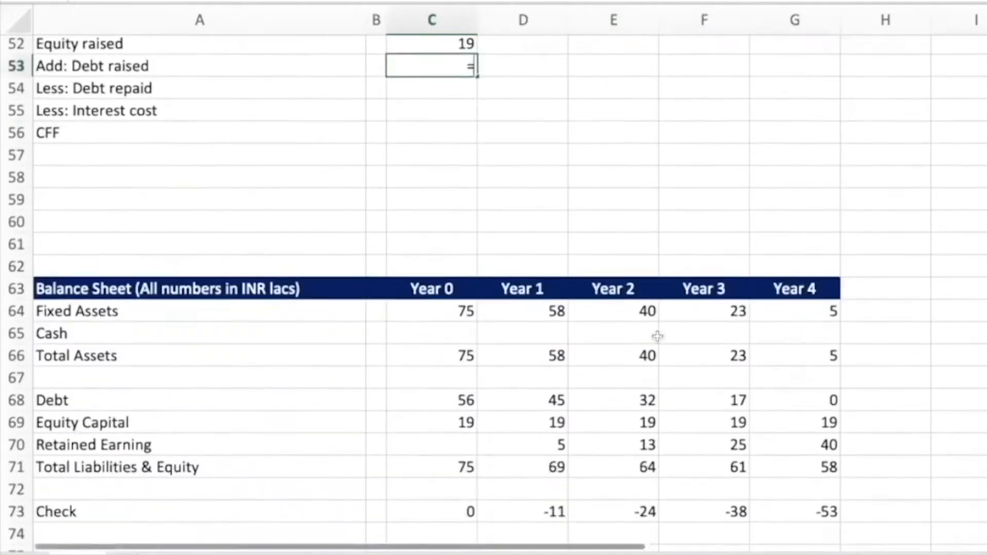
{"action": "scroll", "coordinate": [656, 335], "scroll_direction": "up", "scroll_amount": 3}
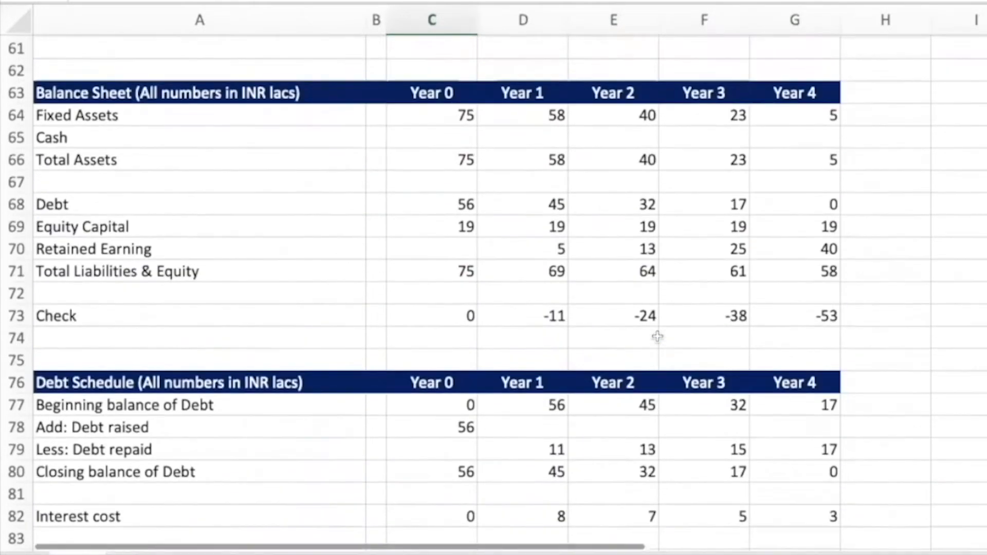
{"action": "scroll", "coordinate": [560, 334], "scroll_direction": "down", "scroll_amount": 3}
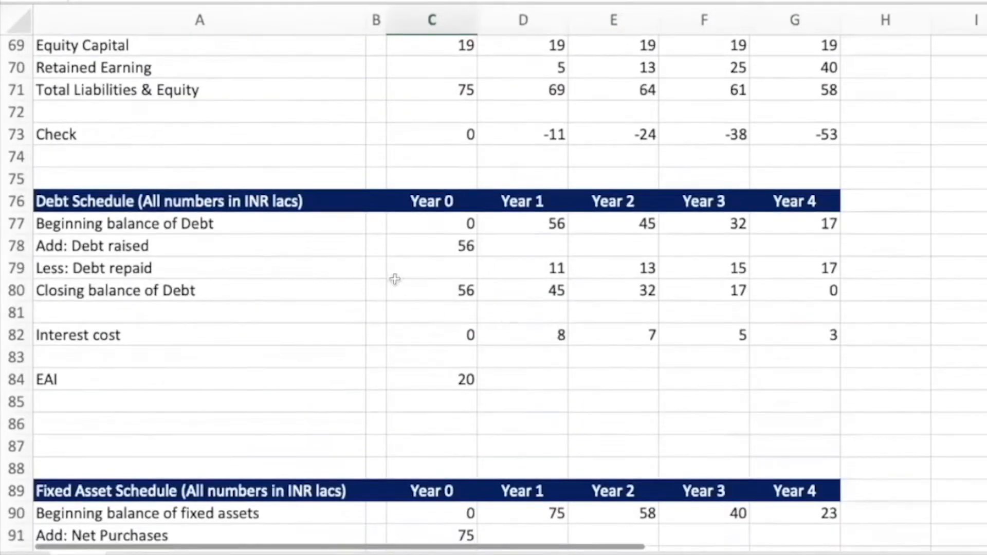
{"action": "scroll", "coordinate": [459, 250], "scroll_direction": "up", "scroll_amount": 5}
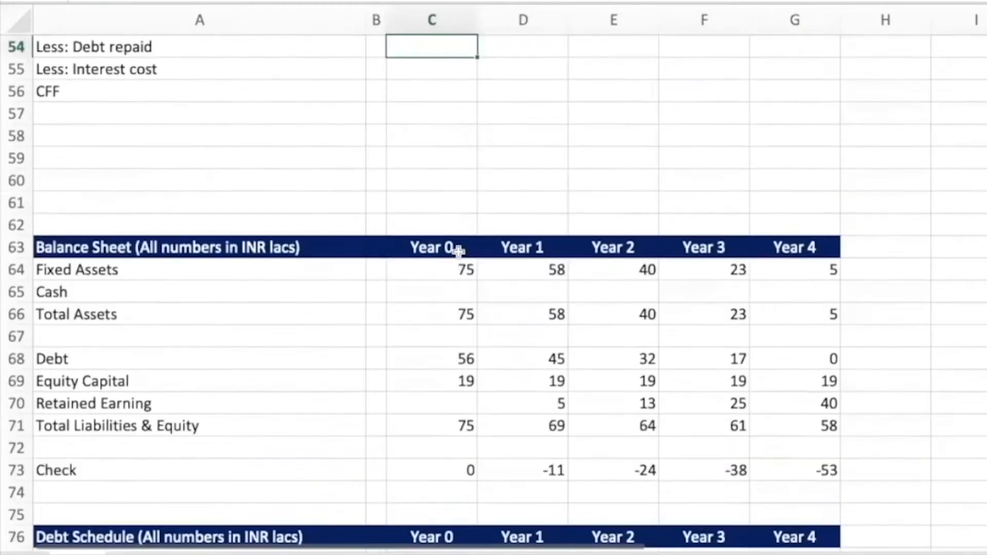
Link the Year 0 Debt repaid in C54 to the negative of the Debt repaid cell C79 in the Debt Schedule.
{"action": "type", "text": "=-"}
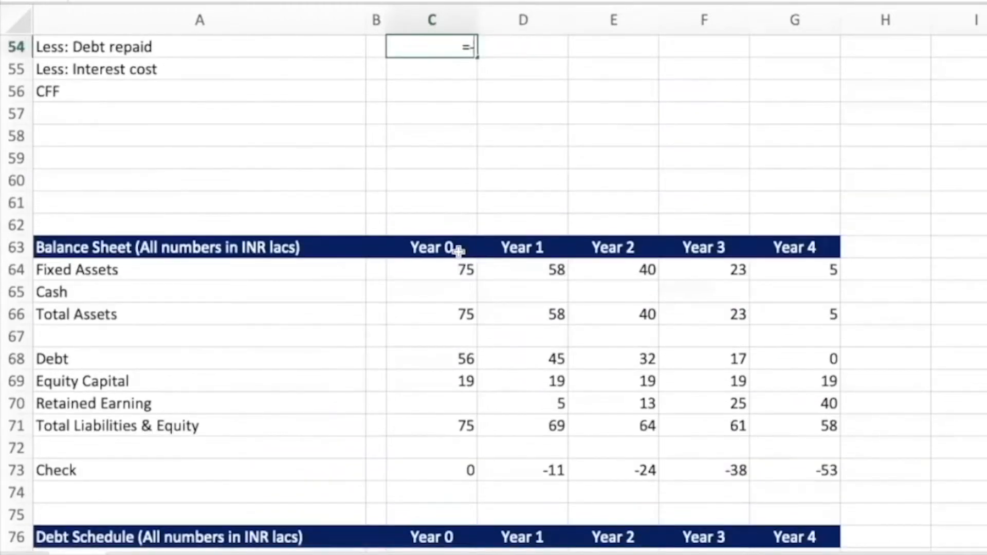
{"action": "scroll", "coordinate": [490, 406], "scroll_direction": "down", "scroll_amount": 5}
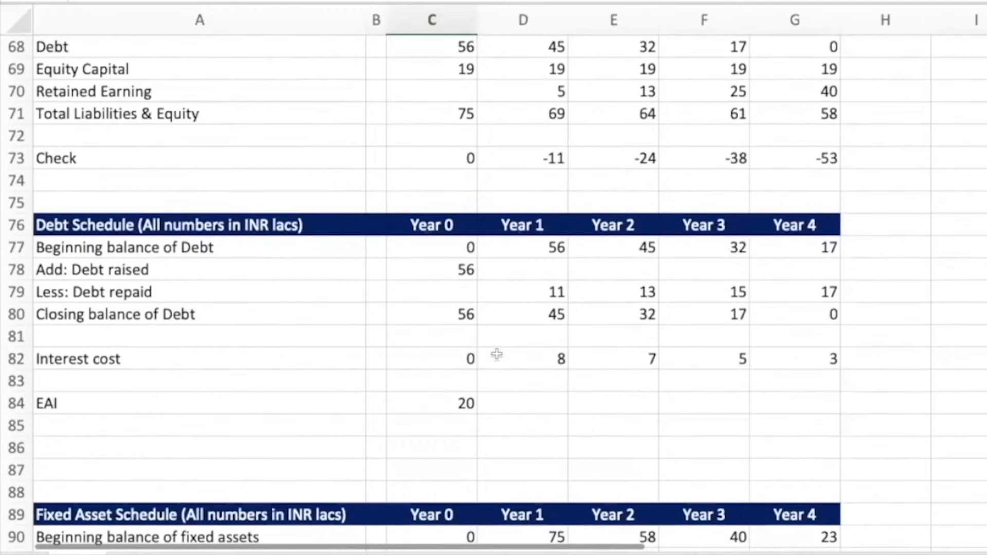
{"action": "scroll", "coordinate": [497, 354], "scroll_direction": "down", "scroll_amount": 1}
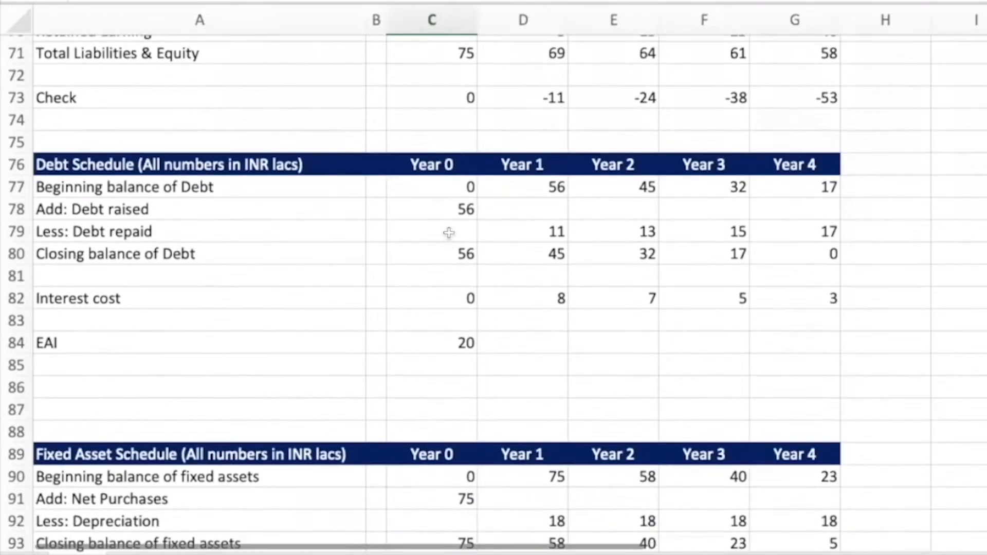
{"action": "key", "text": "Return"}
Set the Year 0 Less: Interest cost in C55 to the negative of the added-back Interest cost in C46.
{"action": "type", "text": "=-"}
{"action": "scroll", "coordinate": [448, 226], "scroll_direction": "up", "scroll_amount": 4}
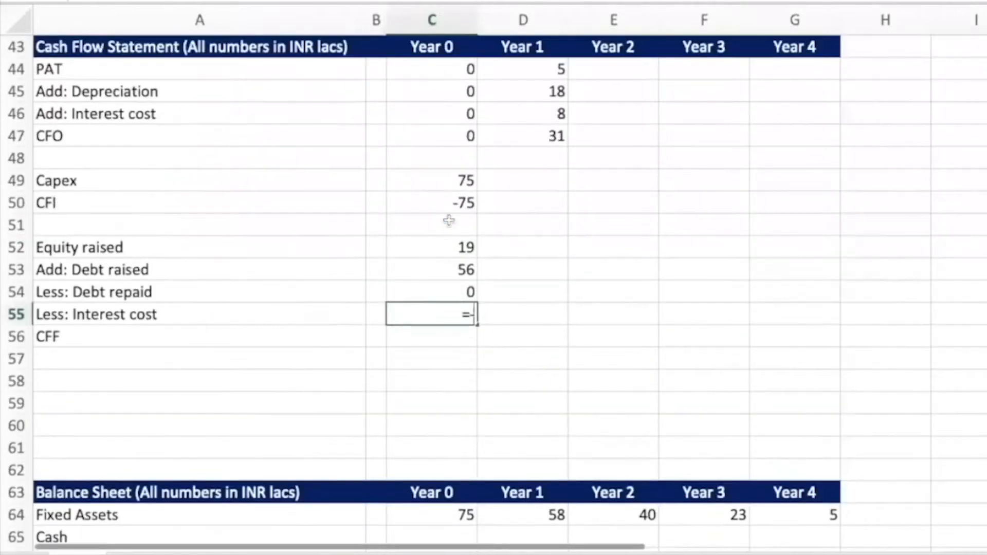
{"action": "scroll", "coordinate": [449, 220], "scroll_direction": "up", "scroll_amount": 3}
{"action": "left_click", "coordinate": [434, 190]}
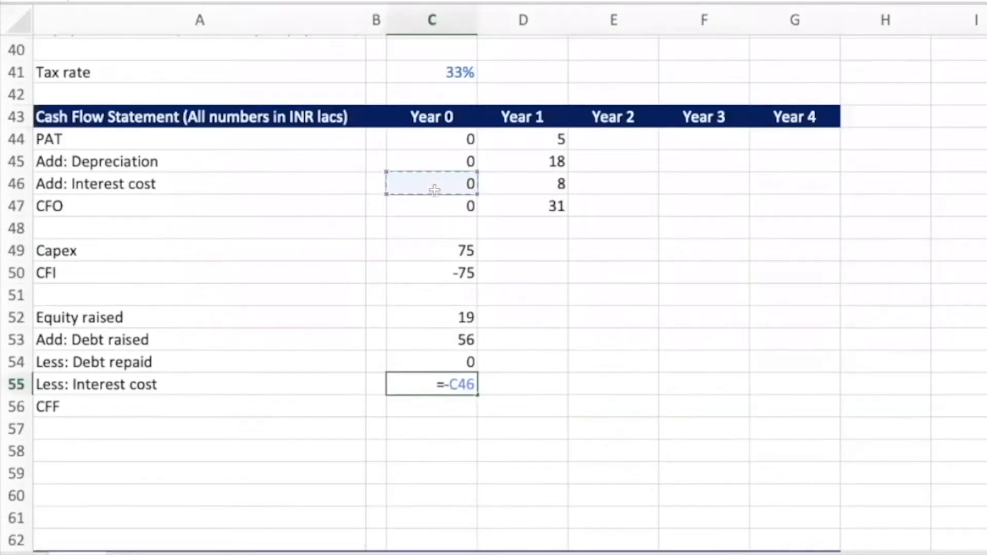
{"action": "key", "text": "Return"}
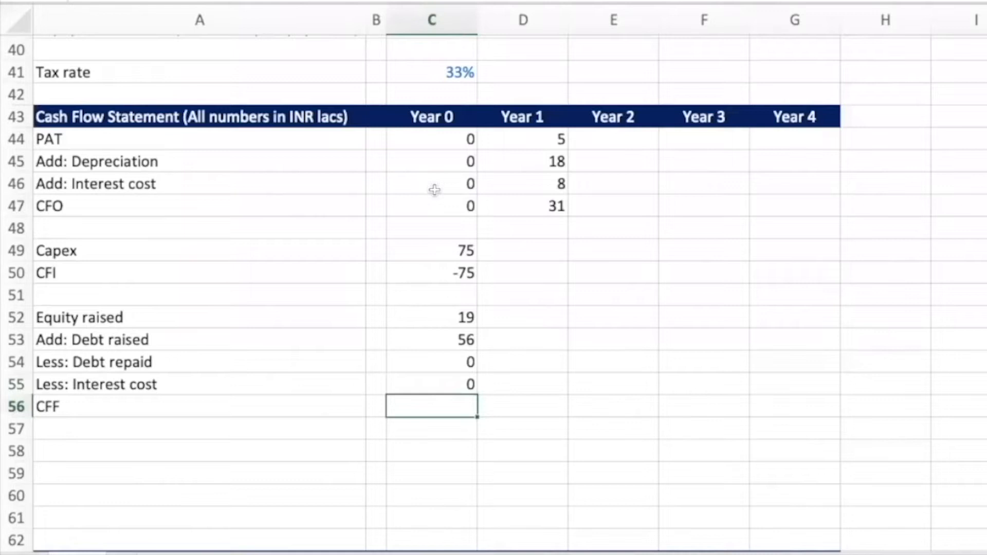
Calculate the Year 0 CFF in C56 as the sum of the financing lines C52:C55.
{"action": "type", "text": "=S"}
{"action": "key", "text": "Tab"}
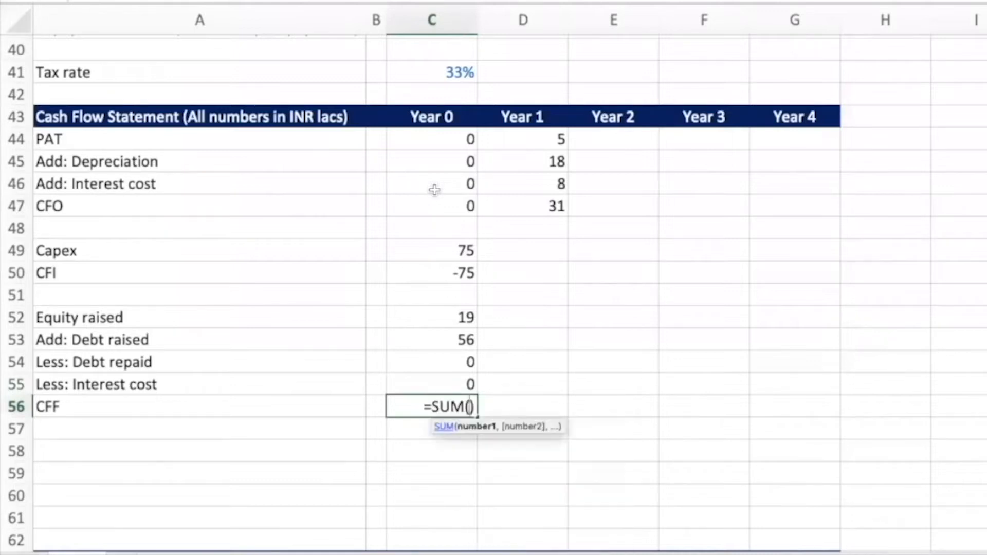
{"action": "key", "text": "Up"}
{"action": "key", "text": "shift+Up"}
{"action": "key", "text": "shift+Up"}
{"action": "key", "text": "shift+Up"}
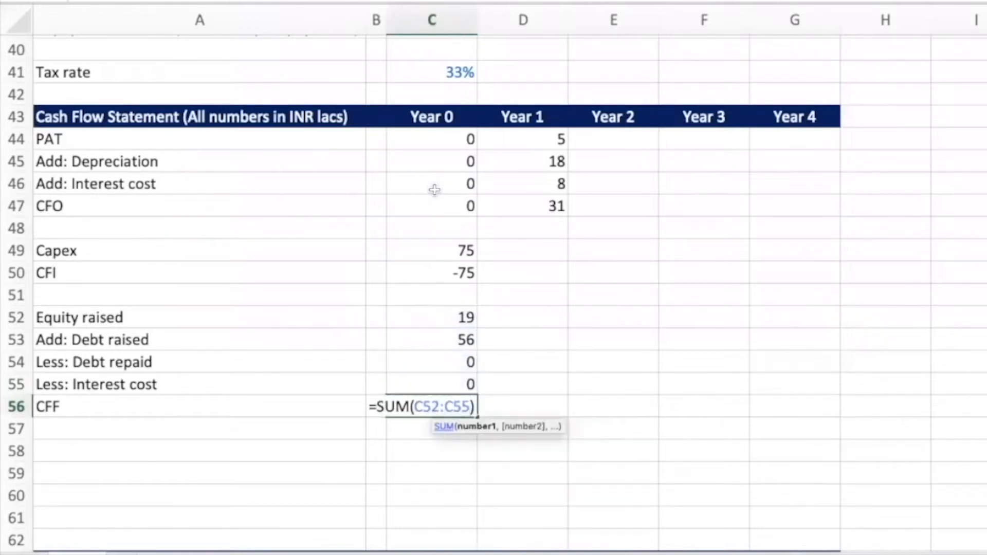
{"action": "key", "text": "Return"}
Review the Year 0 CFO, CFI and CFF cells in column C of the cash flow statement.
{"action": "key", "text": "Up"}
{"action": "key", "text": "Up"}
{"action": "key", "text": "Up"}
{"action": "key", "text": "Up"}
{"action": "key", "text": "Up"}
{"action": "key", "text": "Up"}
{"action": "key", "text": "Up"}
{"action": "key", "text": "Up"}
{"action": "key", "text": "Up"}
{"action": "key", "text": "Up"}
{"action": "key", "text": "Up"}
{"action": "key", "text": "Up"}
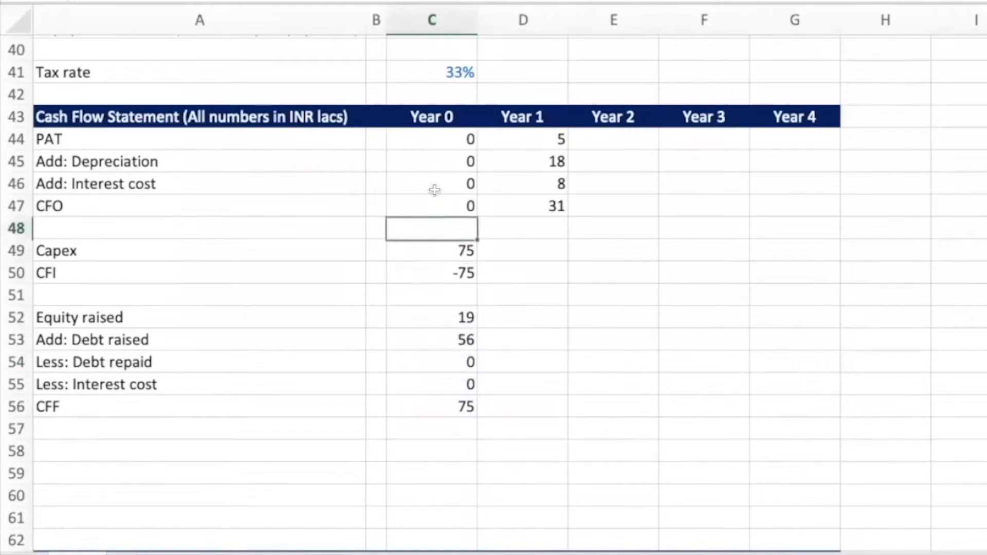
{"action": "key", "text": "Up"}
{"action": "key", "text": "Down"}
{"action": "key", "text": "Down"}
{"action": "key", "text": "Down"}
{"action": "key", "text": "Down"}
{"action": "key", "text": "Down"}
{"action": "key", "text": "Down"}
{"action": "key", "text": "Down"}
{"action": "key", "text": "Down"}
{"action": "key", "text": "Down"}
{"action": "key", "text": "Down"}
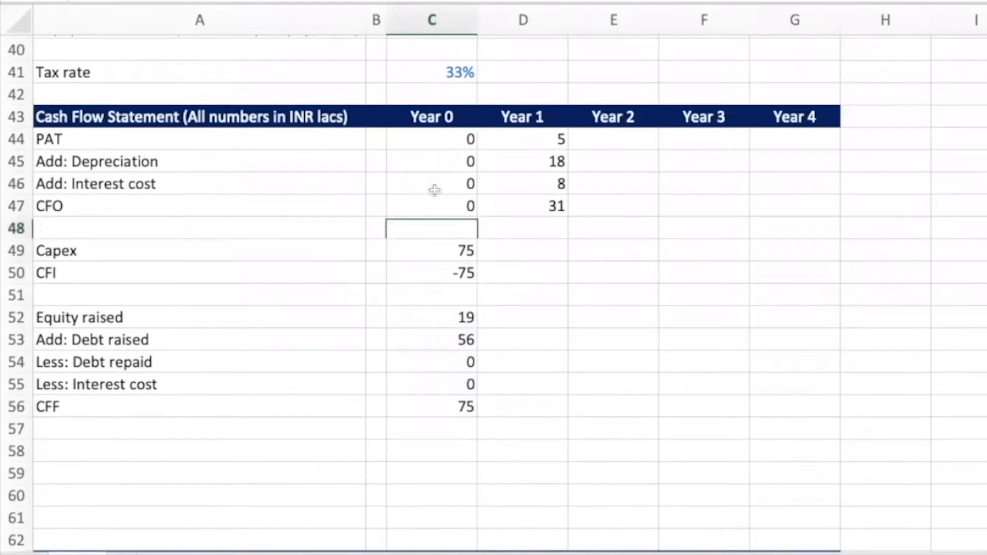
Label A58:A60 below CFF as "Beginning balance of cash", "Add: (CFO + CFI + CFF)" and "Closing balance of cash".
{"action": "key", "text": "Down"}
{"action": "key", "text": "Down"}
{"action": "key", "text": "Down"}
{"action": "key", "text": "Down"}
{"action": "key", "text": "Left"}
{"action": "key", "text": "Left"}
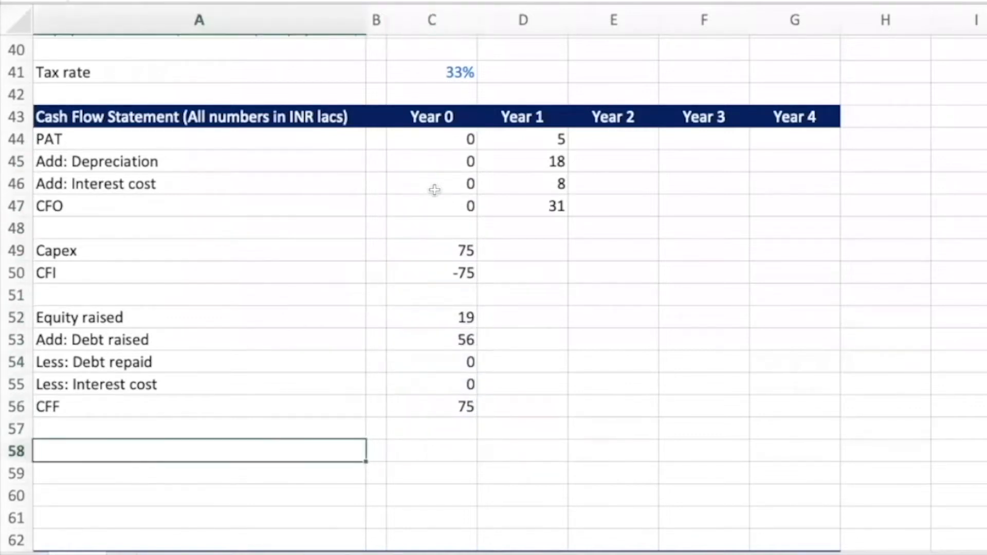
{"action": "type", "text": "Begubub"}
{"action": "key", "text": "BackSpace"}
{"action": "key", "text": "BackSpace"}
{"action": "type", "text": "inning balance of cash"}
{"action": "key", "text": "Return"}
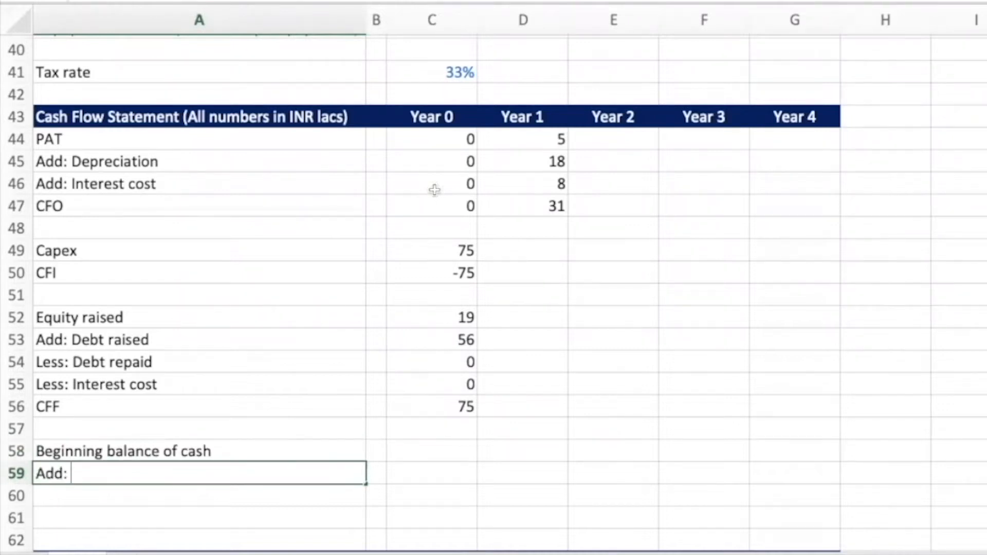
{"action": "type", "text": "Add: (CFO + CFI + CFF("}
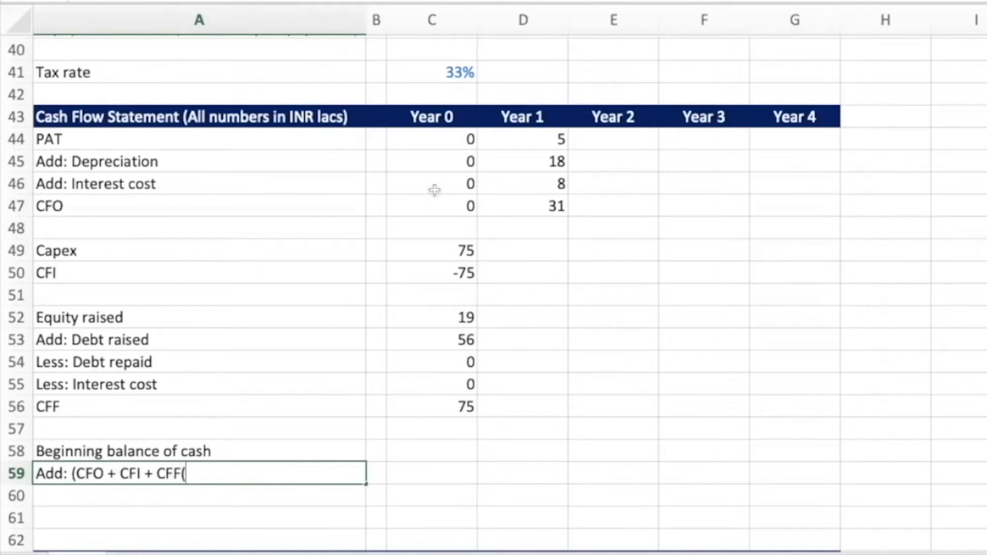
{"action": "key", "text": "Return"}
{"action": "type", "text": "Closing balance of cash"}
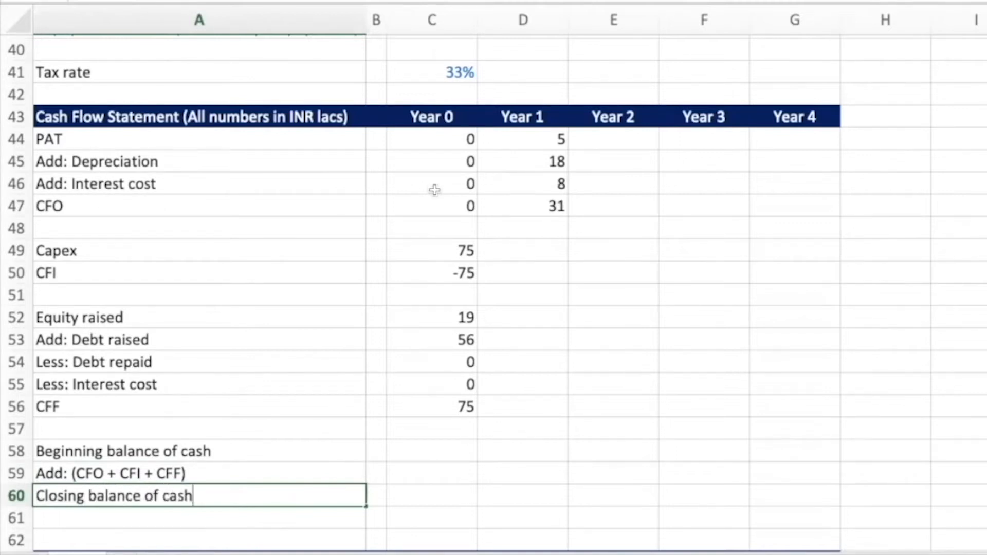
{"action": "key", "text": "Return"}
Set the Year 0 Beginning balance of cash in C58 to 0.
{"action": "key", "text": "Up"}
{"action": "key", "text": "Up"}
{"action": "key", "text": "Up"}
{"action": "key", "text": "Right"}
{"action": "key", "text": "Right"}
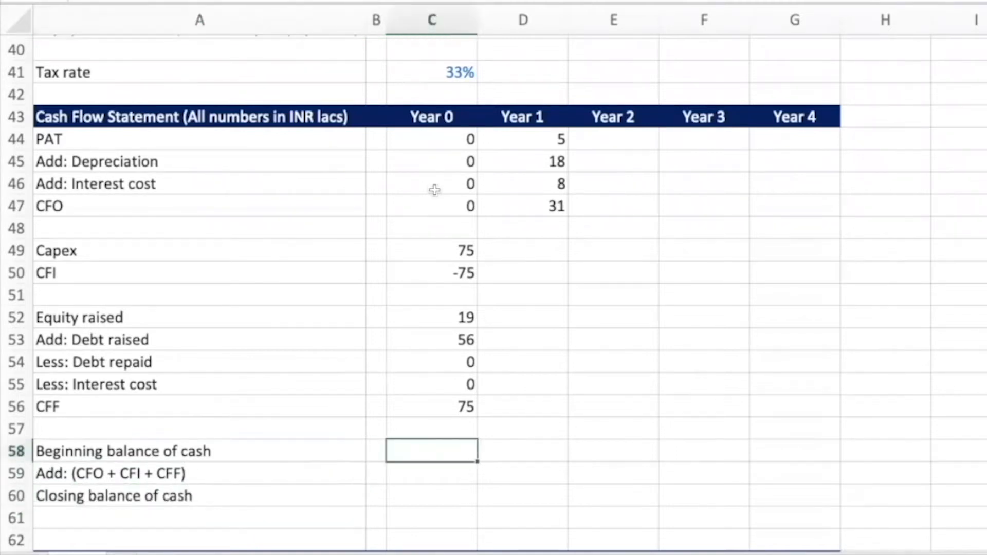
{"action": "key", "text": "Down"}
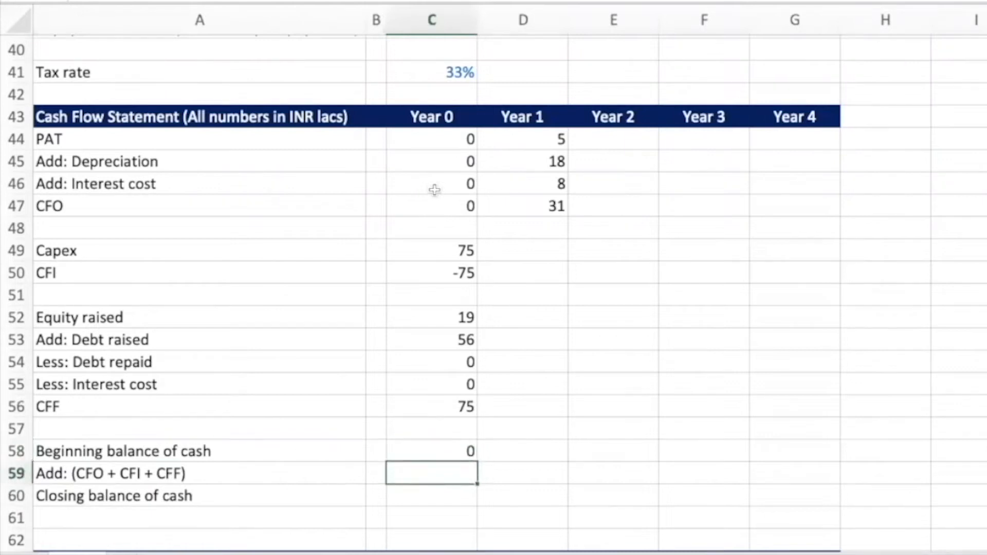
Calculate the Year 0 net cash flow in C59 by adding CFO C47, CFI C50 and CFF C56.
{"action": "type", "text": "="}
{"action": "key", "text": "Up"}
{"action": "key", "text": "Up"}
{"action": "key", "text": "Up"}
{"action": "key", "text": "Up"}
{"action": "key", "text": "Up"}
{"action": "key", "text": "Up"}
{"action": "key", "text": "Up"}
{"action": "key", "text": "Up"}
{"action": "key", "text": "Up"}
{"action": "key", "text": "Up"}
{"action": "key", "text": "Up"}
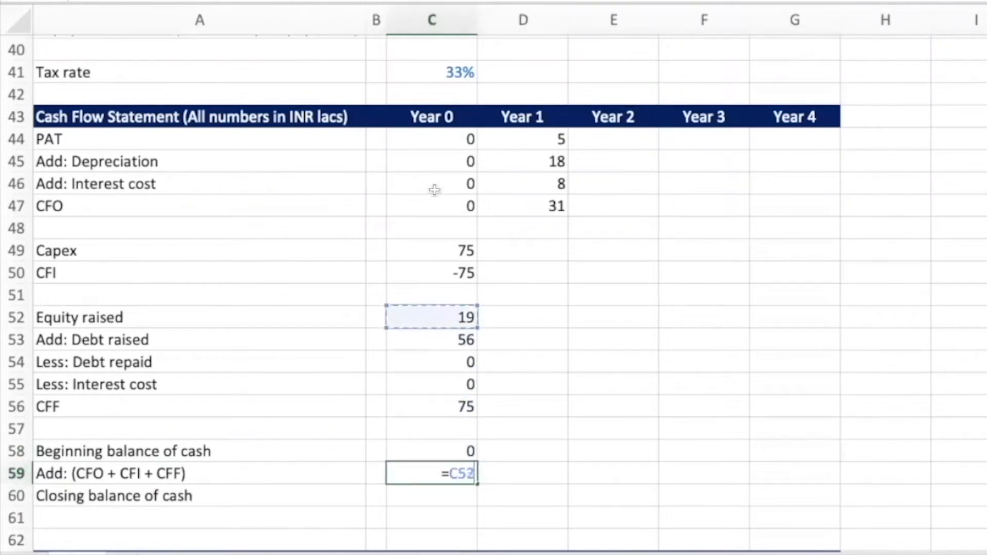
{"action": "key", "text": "Up"}
{"action": "type", "text": "+"}
{"action": "key", "text": "Up"}
{"action": "key", "text": "Up"}
{"action": "key", "text": "Up"}
{"action": "key", "text": "Up"}
{"action": "key", "text": "Up"}
{"action": "key", "text": "Up"}
{"action": "key", "text": "Up"}
{"action": "key", "text": "Up"}
{"action": "key", "text": "Up"}
{"action": "type", "text": "+"}
{"action": "key", "text": "Up"}
{"action": "key", "text": "Up"}
{"action": "key", "text": "Up"}
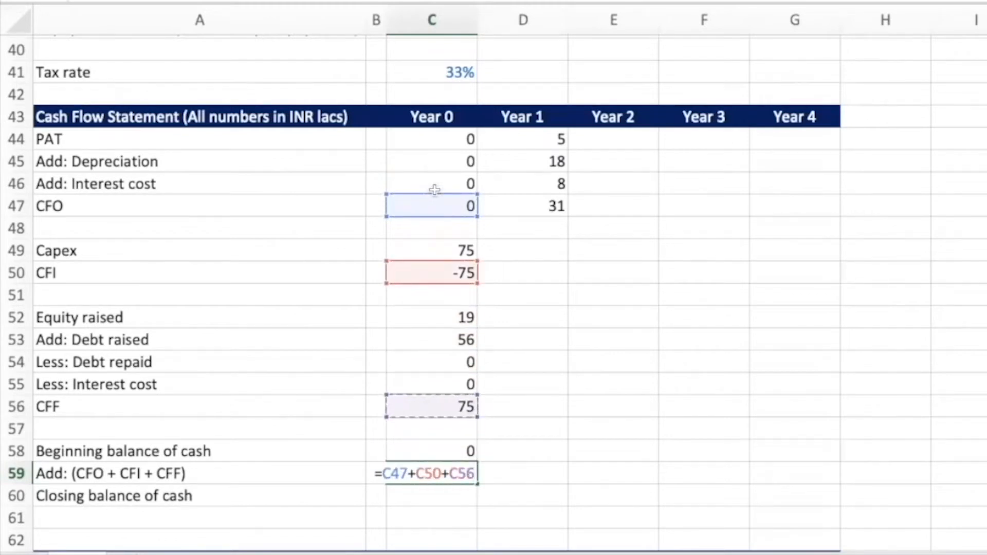
{"action": "key", "text": "Return"}
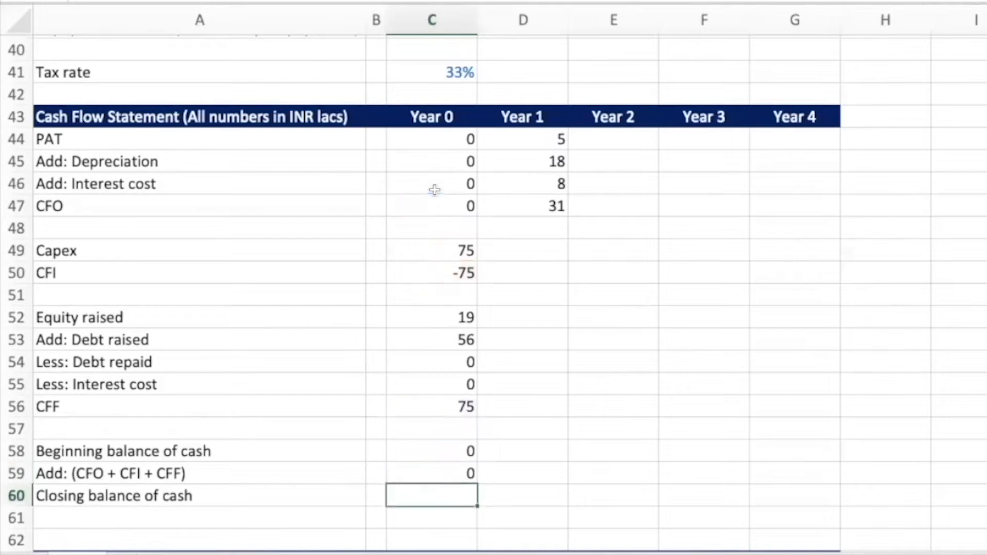
Calculate the Year 0 Closing balance of cash in C60 as the beginning balance C58 plus the net cash flow C59.
{"action": "type", "text": "="}
{"action": "key", "text": "Up"}
{"action": "key", "text": "Up"}
{"action": "type", "text": "+"}
{"action": "key", "text": "Up"}
{"action": "key", "text": "Return"}
Start a replacement formula for the Year 0 Beginning balance of cash in C58.
{"action": "left_click", "coordinate": [448, 455]}
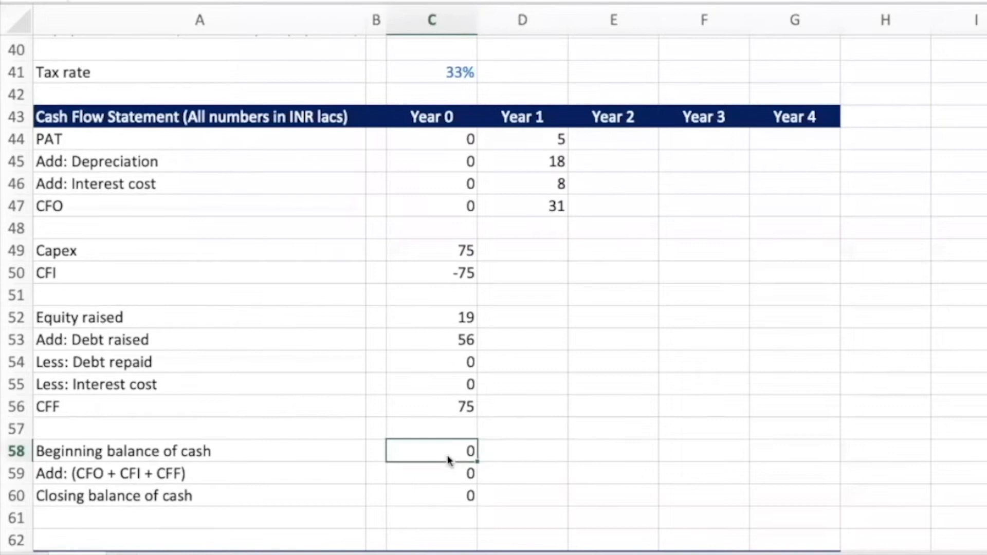
{"action": "type", "text": "="}
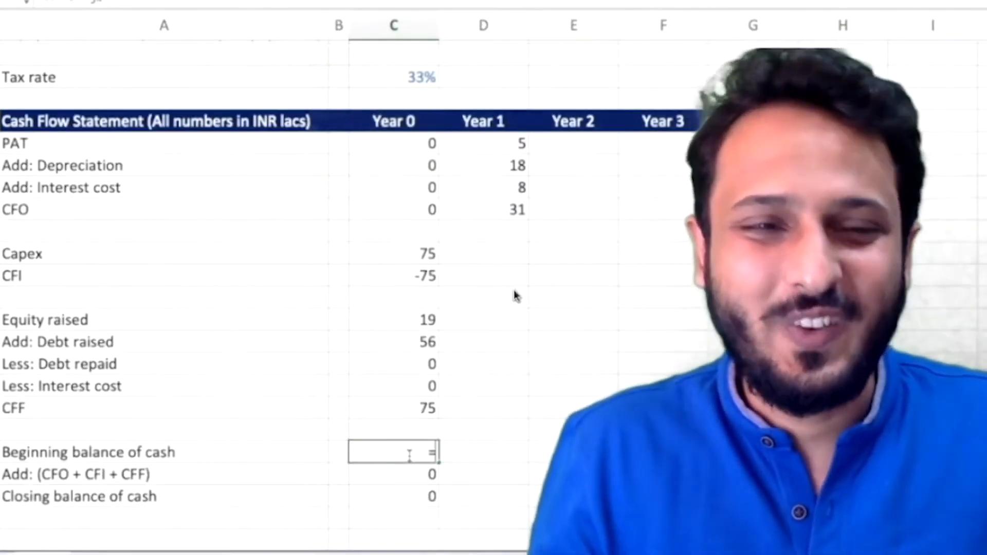